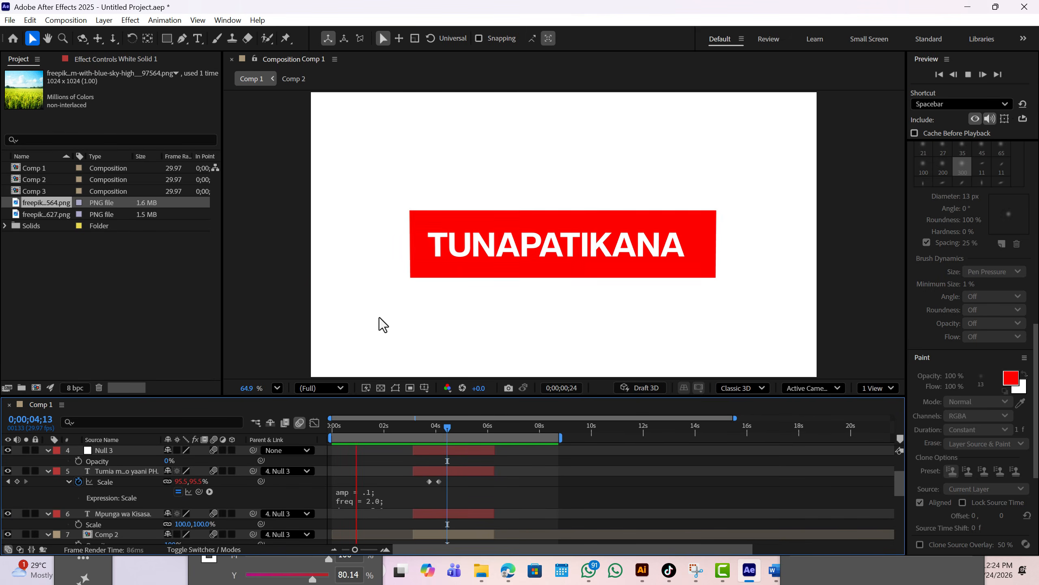
Preview the finished Comp 1 animation from the start of the timeline.
{"action": "left_click_drag", "start_coordinate": [391, 426], "coordinate": [306, 429]}
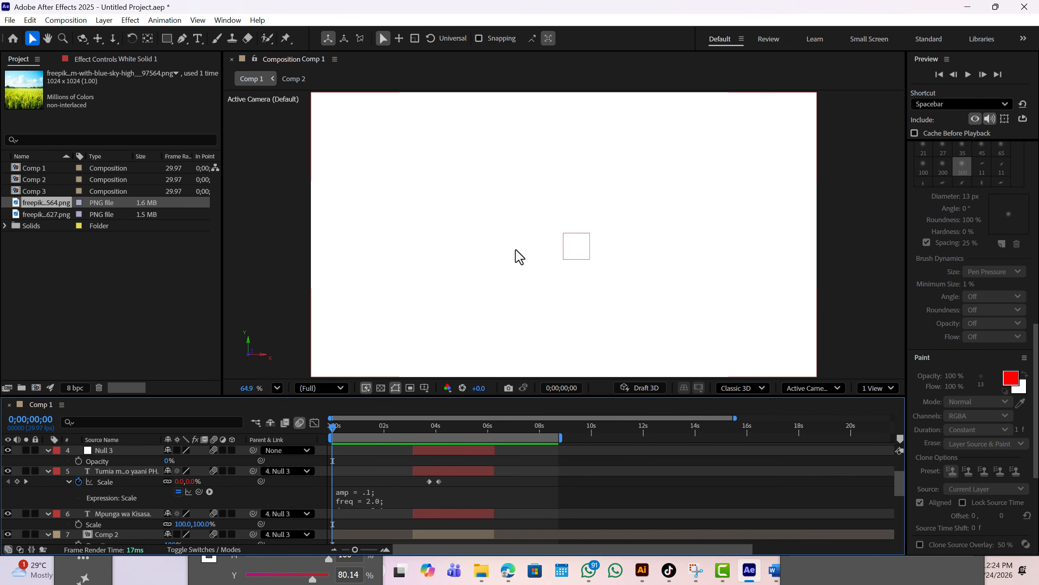
{"action": "key", "text": "space"}
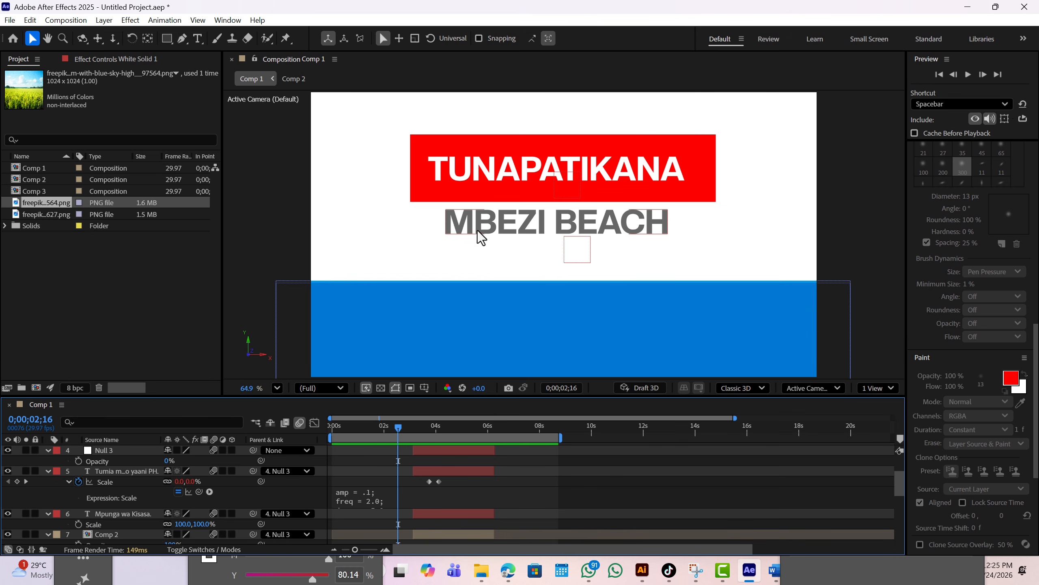
Start a new project, discarding the changes to the current untitled project.
{"action": "left_click", "coordinate": [128, 274]}
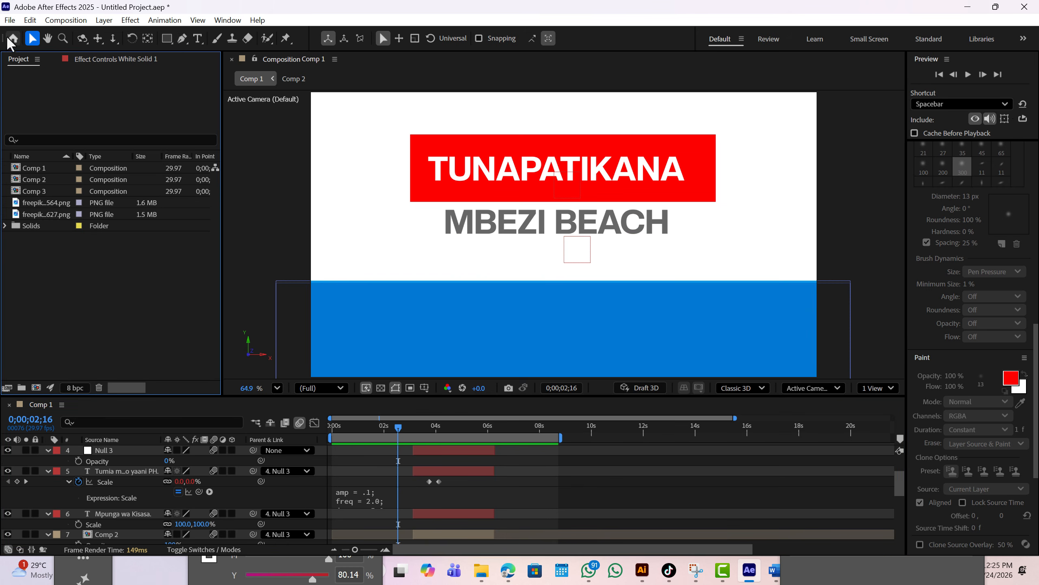
{"action": "left_click", "coordinate": [10, 20]}
{"action": "mouse_move", "coordinate": [25, 38]}
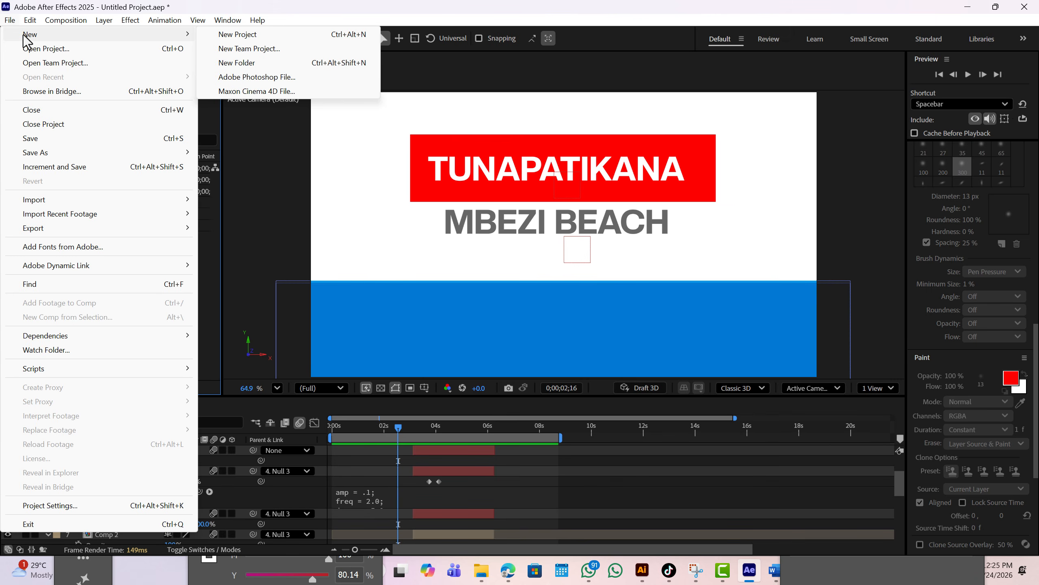
{"action": "left_click", "coordinate": [262, 38]}
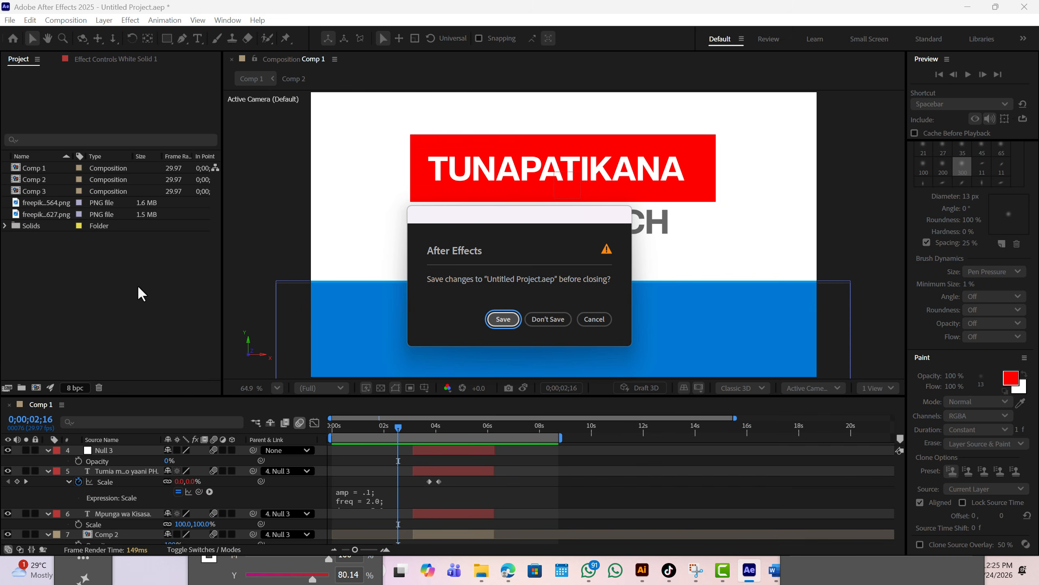
{"action": "left_click", "coordinate": [551, 316]}
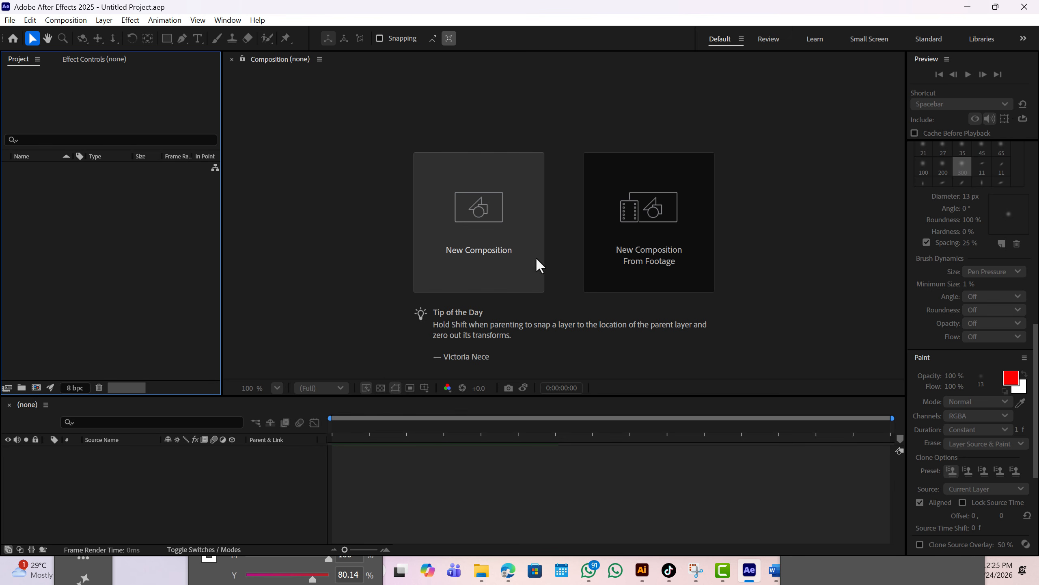
Begin a new composition and name it Mashihisho.
{"action": "left_click", "coordinate": [474, 236]}
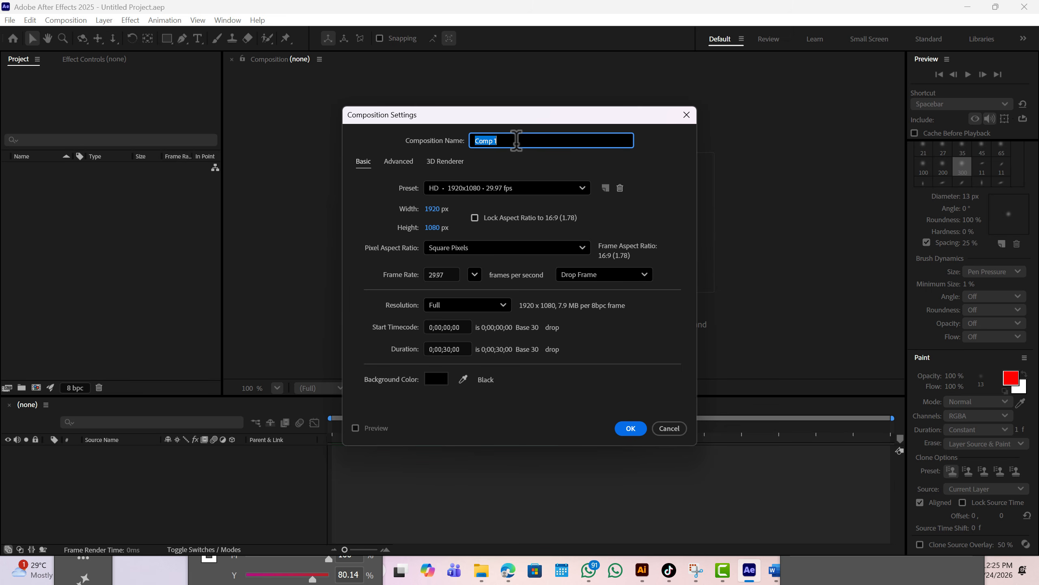
{"action": "type", "text": "An"}
{"action": "key", "text": "BackSpace"}
{"action": "key", "text": "BackSpace"}
{"action": "type", "text": "Mashihish"}
Create the composition with the HD 1920x1080 preset, a frame rate of 25 fps and Full resolution.
{"action": "left_click", "coordinate": [461, 188]}
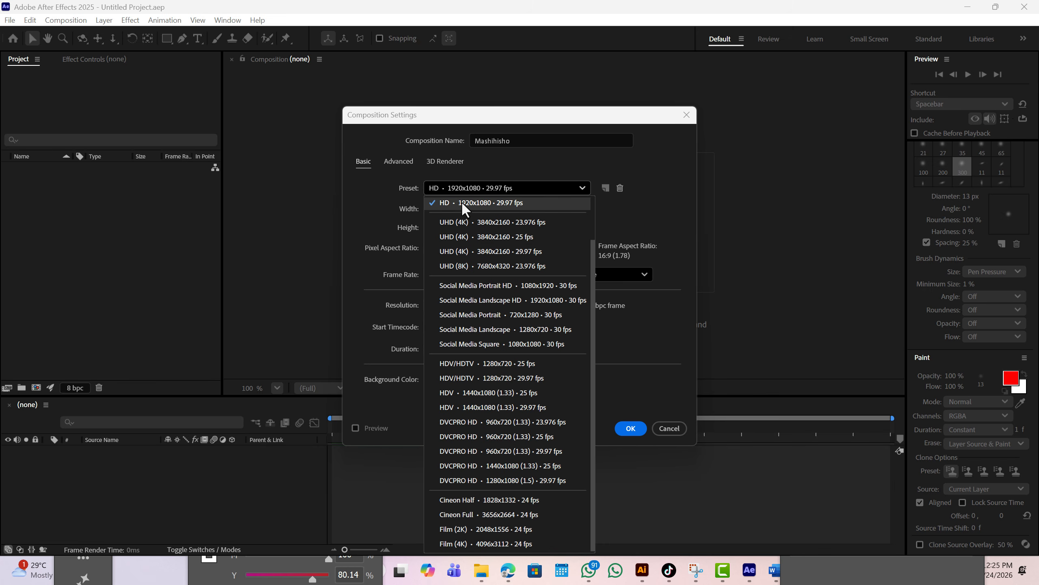
{"action": "left_click", "coordinate": [489, 202]}
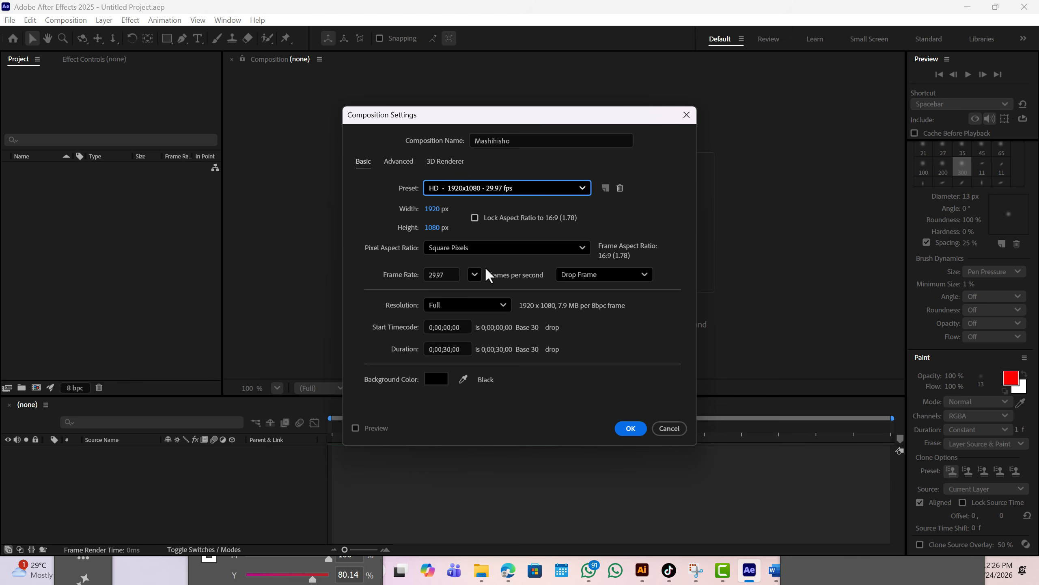
{"action": "left_click", "coordinate": [475, 274]}
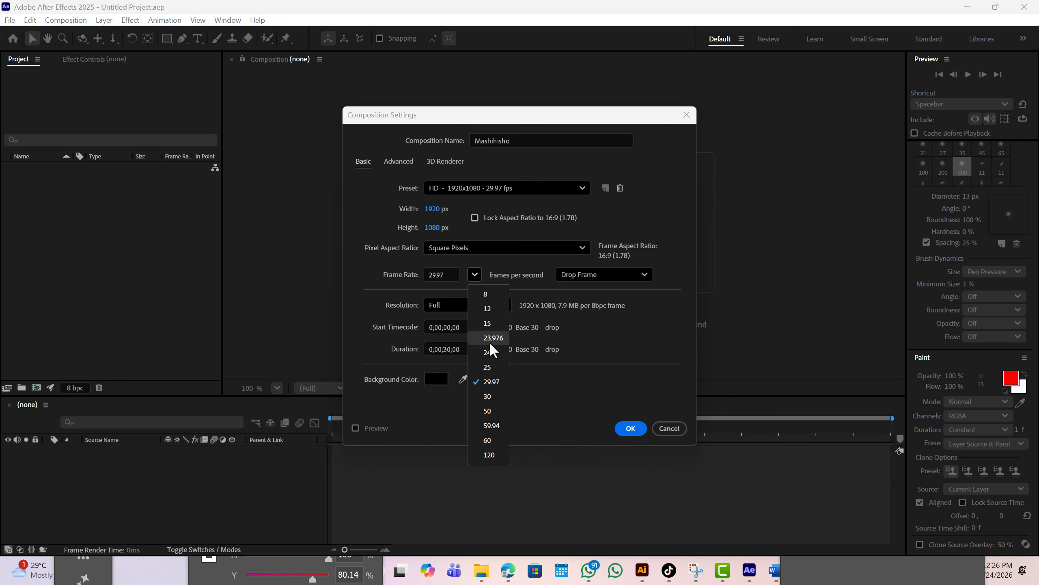
{"action": "left_click", "coordinate": [487, 366]}
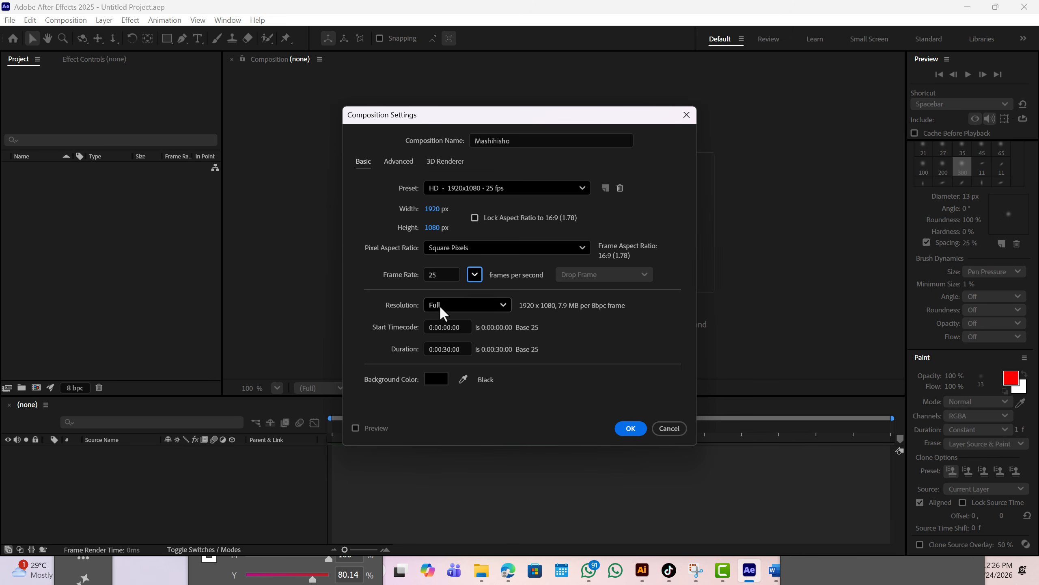
{"action": "left_click", "coordinate": [451, 305]}
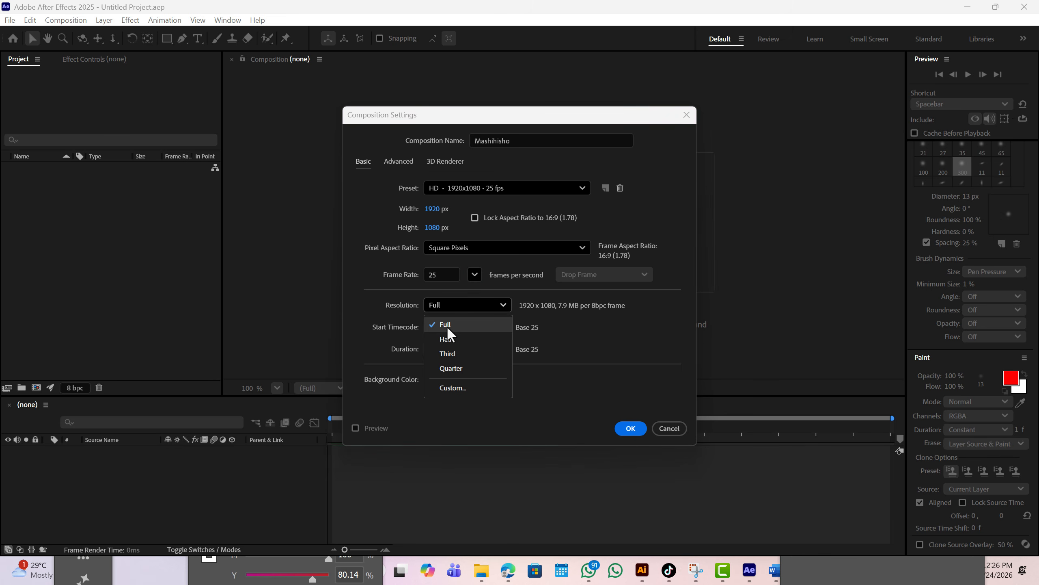
{"action": "left_click", "coordinate": [448, 327]}
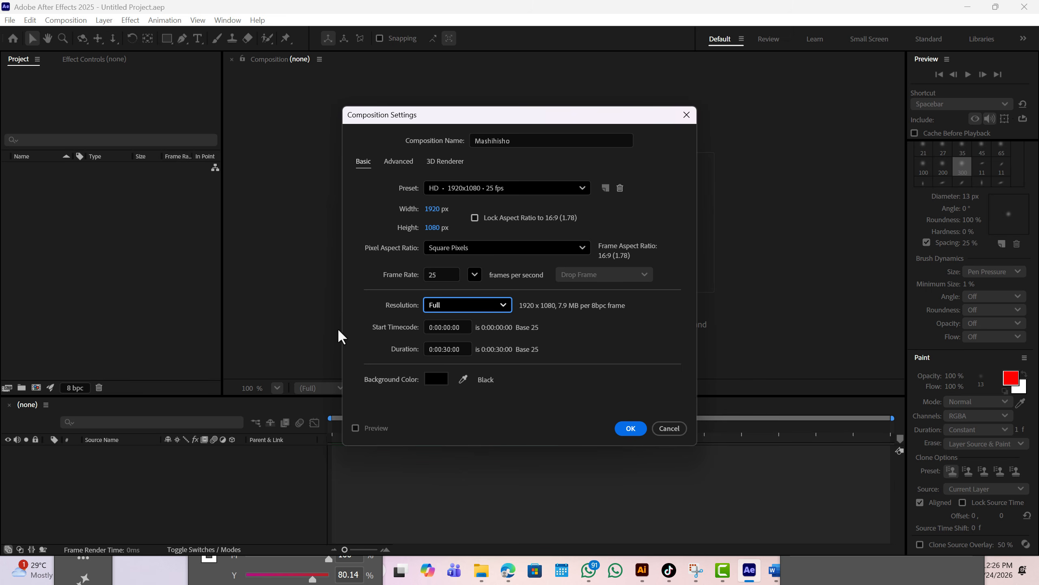
{"action": "left_click", "coordinate": [631, 430]}
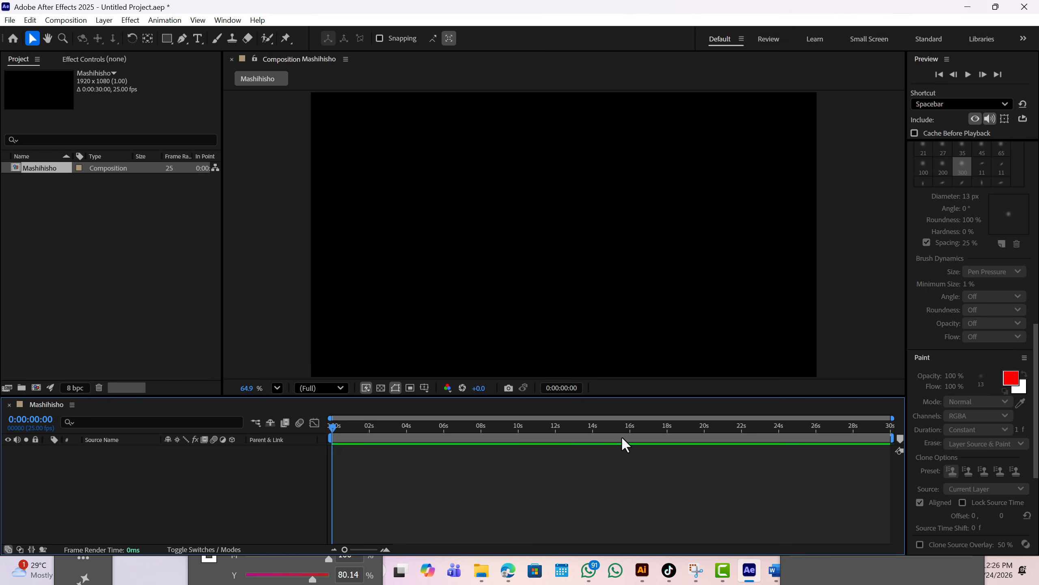
Add a white 1920 x 1080 px solid layer as the composition's background.
{"action": "right_click", "coordinate": [102, 478]}
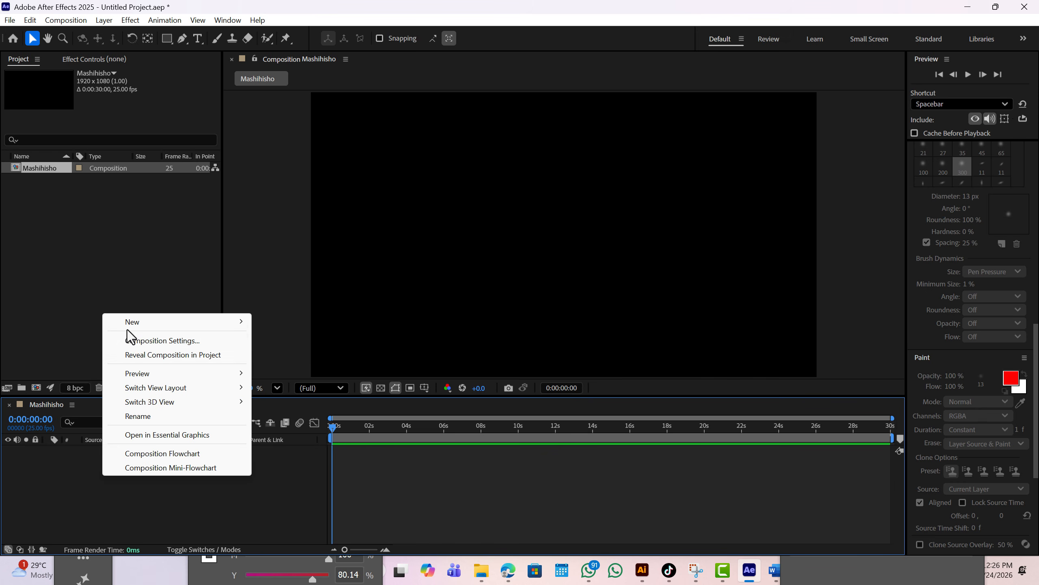
{"action": "mouse_move", "coordinate": [132, 324]}
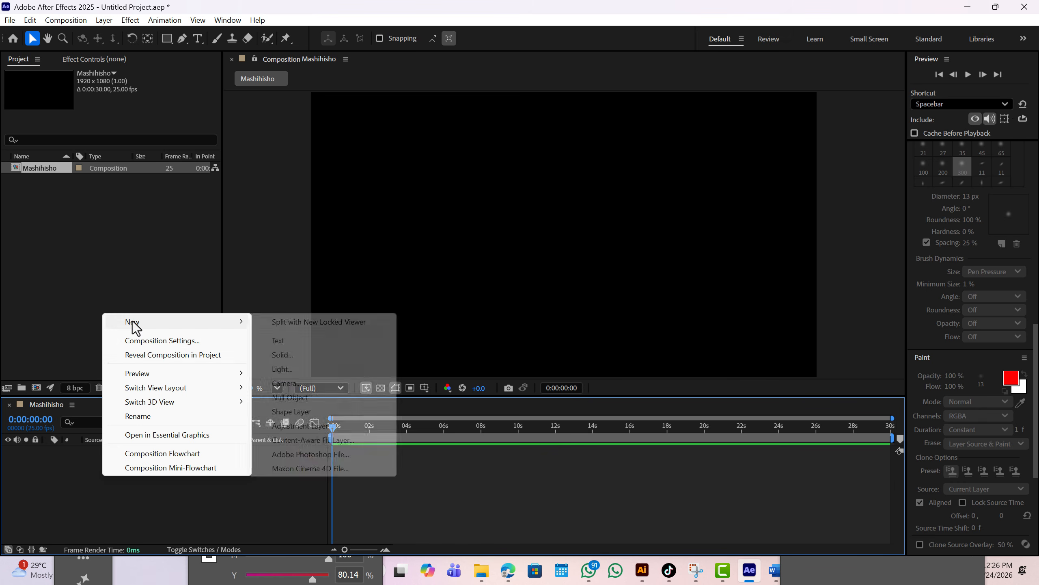
{"action": "left_click", "coordinate": [279, 358]}
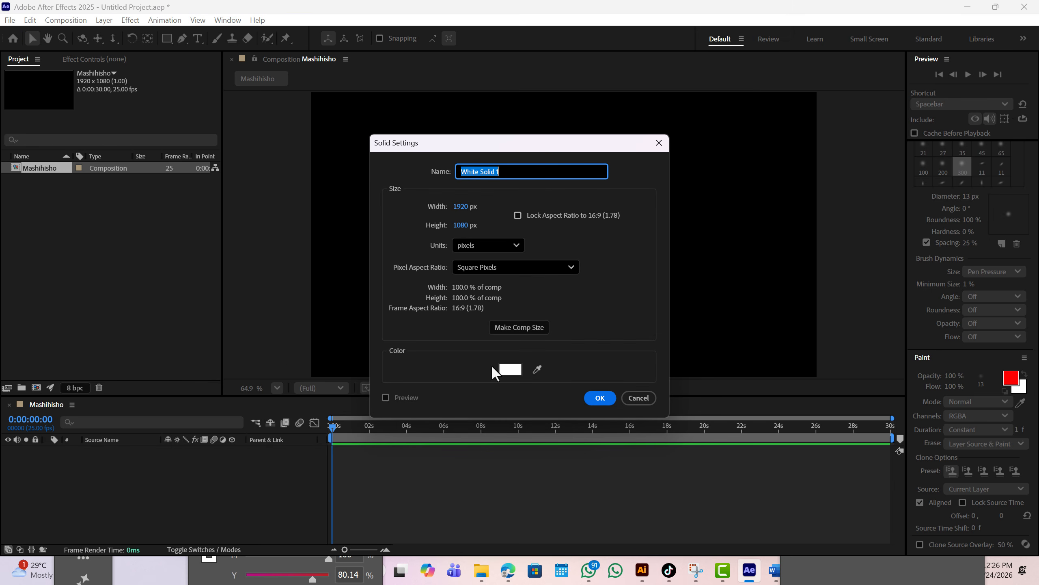
{"action": "left_click", "coordinate": [599, 398]}
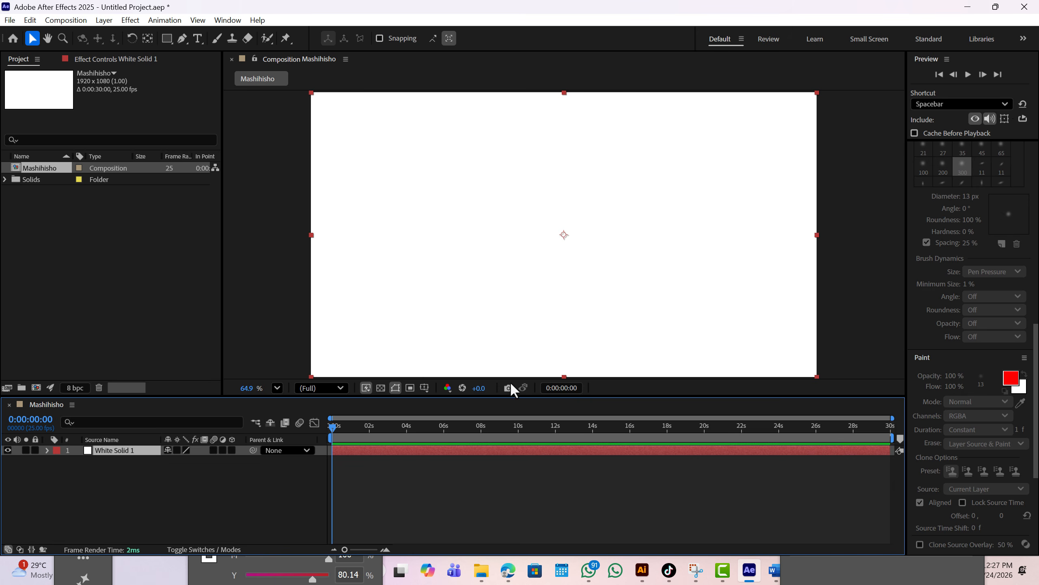
Enlarge the timeline area and draw a wide rectangle of about 1364 x 254 px across the middle of the composition.
{"action": "left_click_drag", "start_coordinate": [508, 394], "coordinate": [451, 379]}
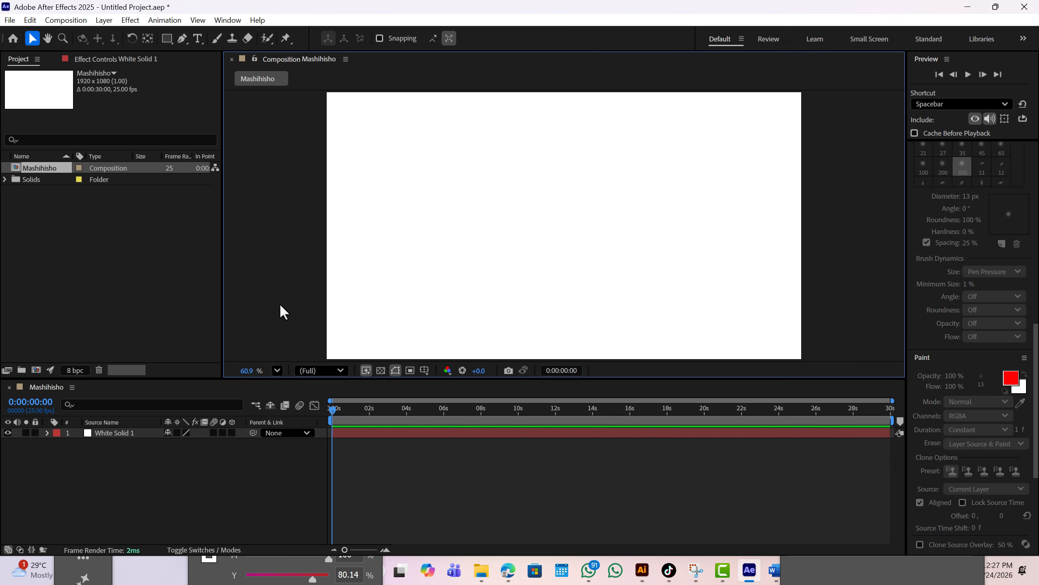
{"action": "left_click_drag", "start_coordinate": [167, 40], "coordinate": [168, 41]}
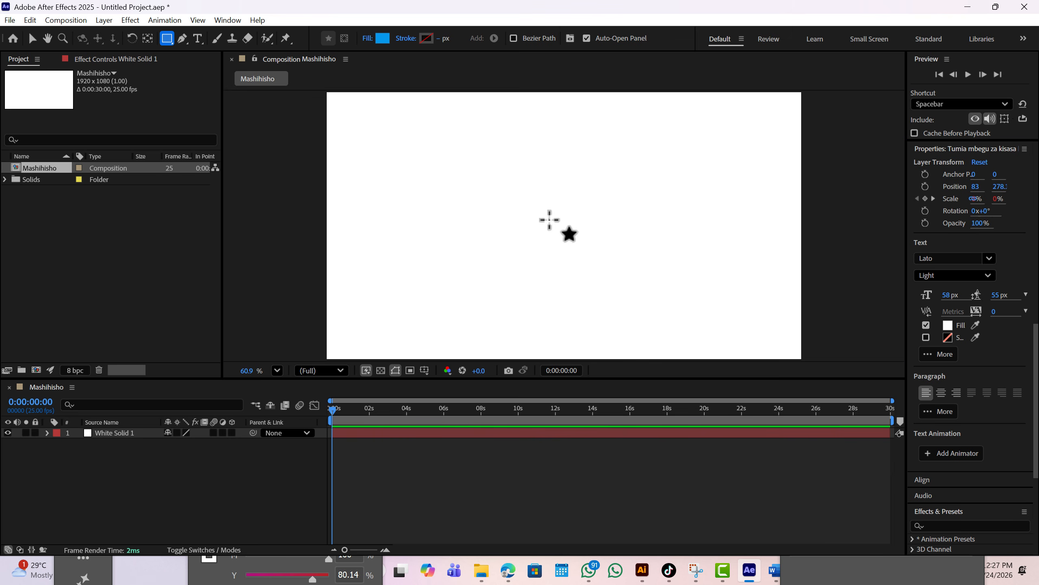
{"action": "mouse_move", "coordinate": [394, 195]}
{"action": "left_mouse_down"}
{"action": "mouse_move", "coordinate": [418, 230]}
{"action": "mouse_move", "coordinate": [749, 260]}
{"action": "mouse_move", "coordinate": [732, 258]}
{"action": "left_mouse_up"}
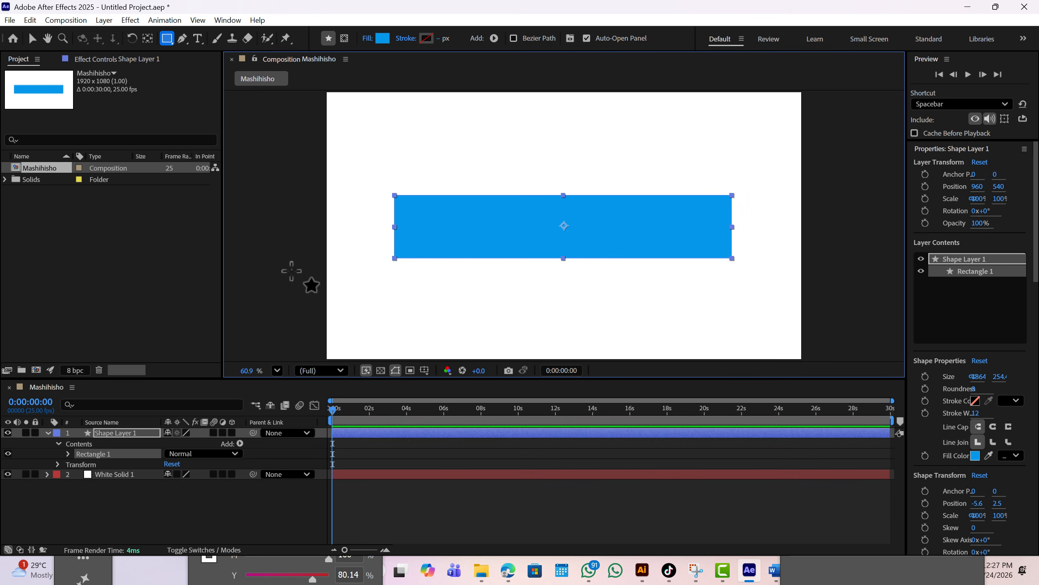
Change the rectangle's fill colour to crimson red.
{"action": "left_click", "coordinate": [382, 38]}
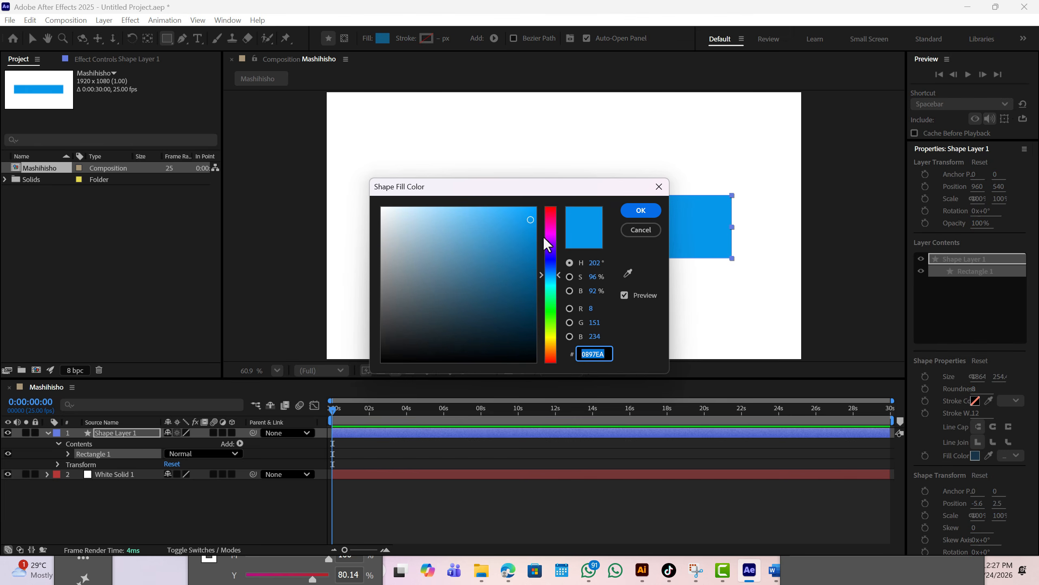
{"action": "left_click_drag", "start_coordinate": [551, 229], "coordinate": [555, 215]}
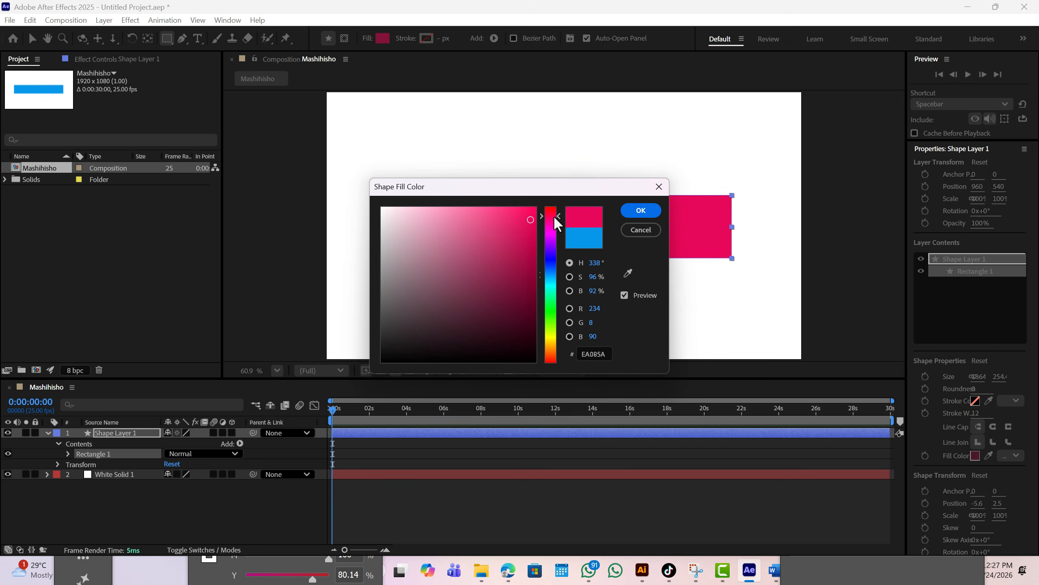
{"action": "left_click", "coordinate": [535, 232]}
{"action": "left_click", "coordinate": [639, 211]}
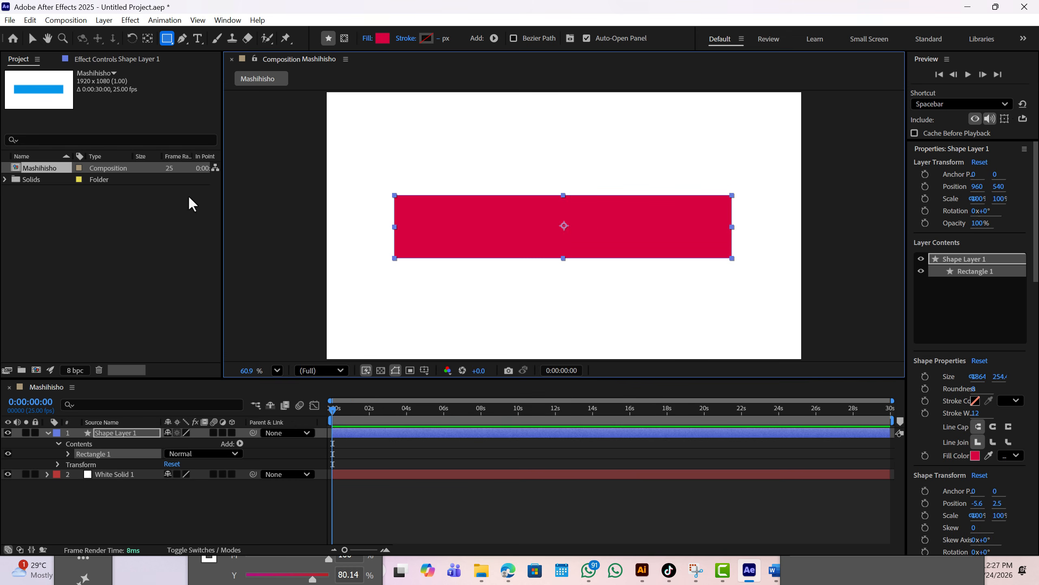
Center the red rectangle horizontally and vertically relative to the composition.
{"action": "left_click", "coordinate": [33, 37]}
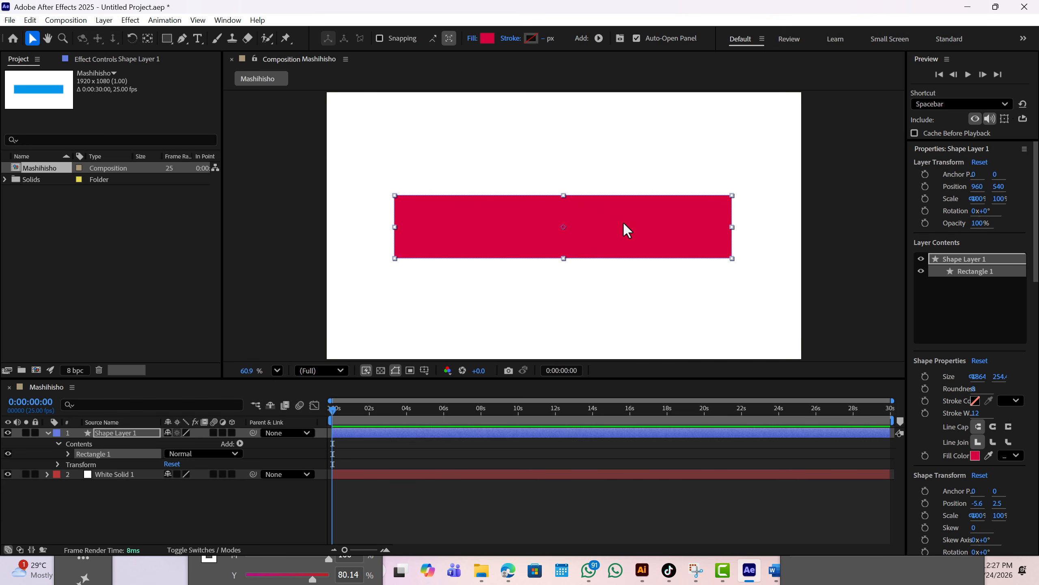
{"action": "mouse_move", "coordinate": [623, 221]}
{"action": "left_mouse_down"}
{"action": "mouse_move", "coordinate": [602, 226]}
{"action": "mouse_move", "coordinate": [614, 224]}
{"action": "left_mouse_up"}
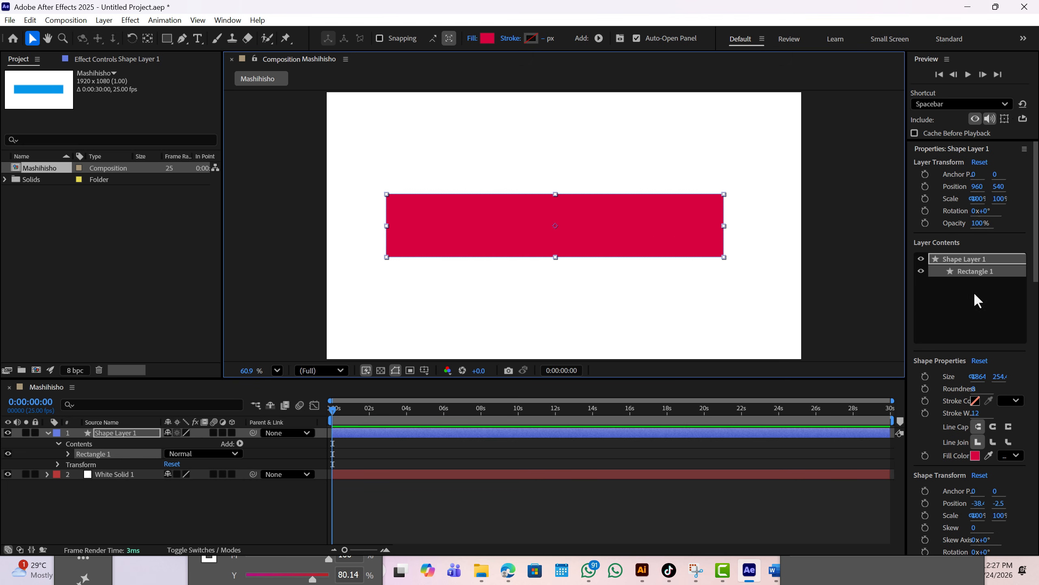
{"action": "scroll", "coordinate": [977, 301], "scroll_direction": "down", "scroll_amount": 5}
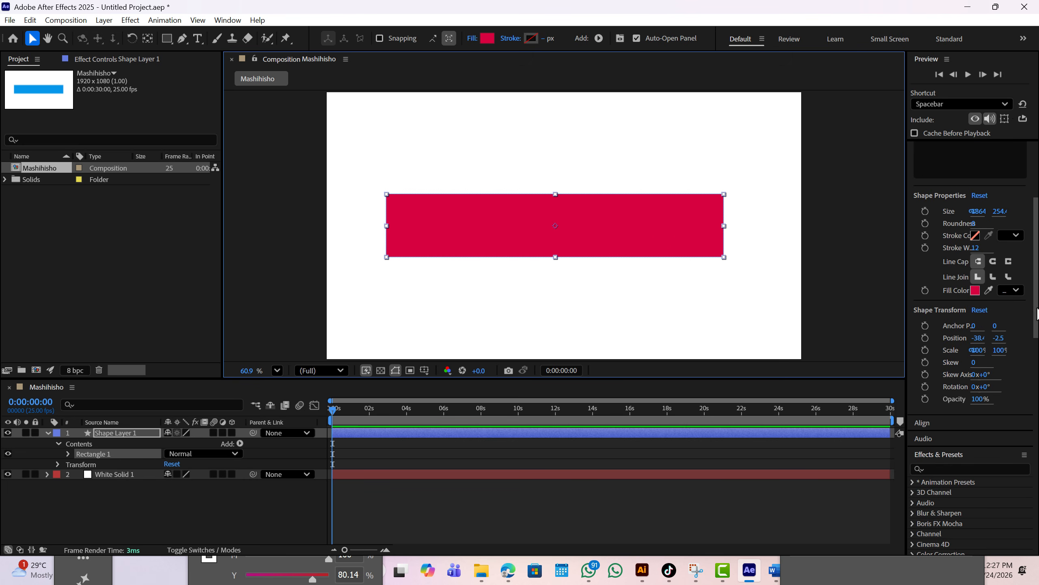
{"action": "scroll", "coordinate": [1027, 328], "scroll_direction": "down", "scroll_amount": 5}
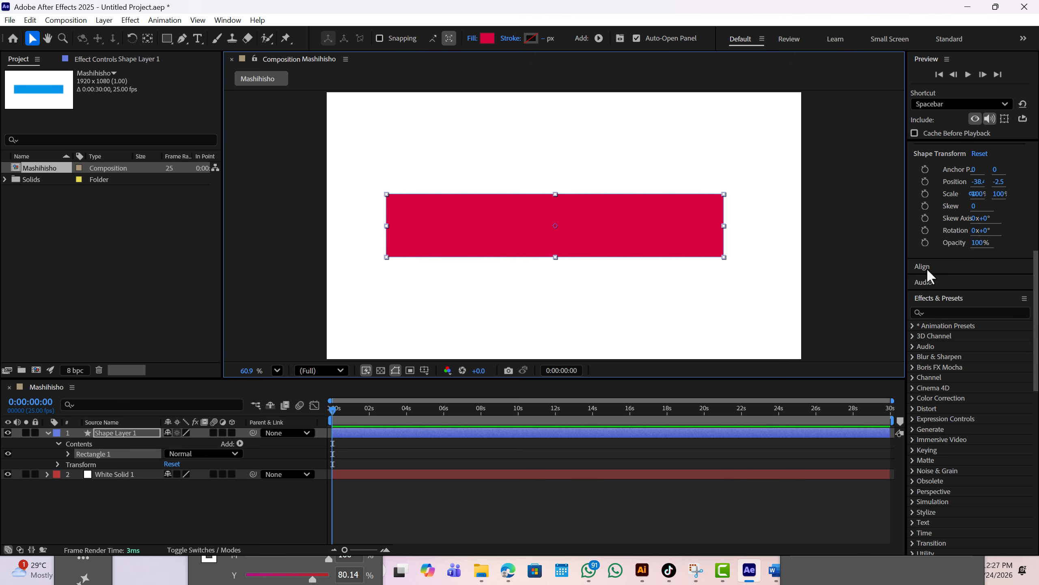
{"action": "left_click", "coordinate": [926, 267]}
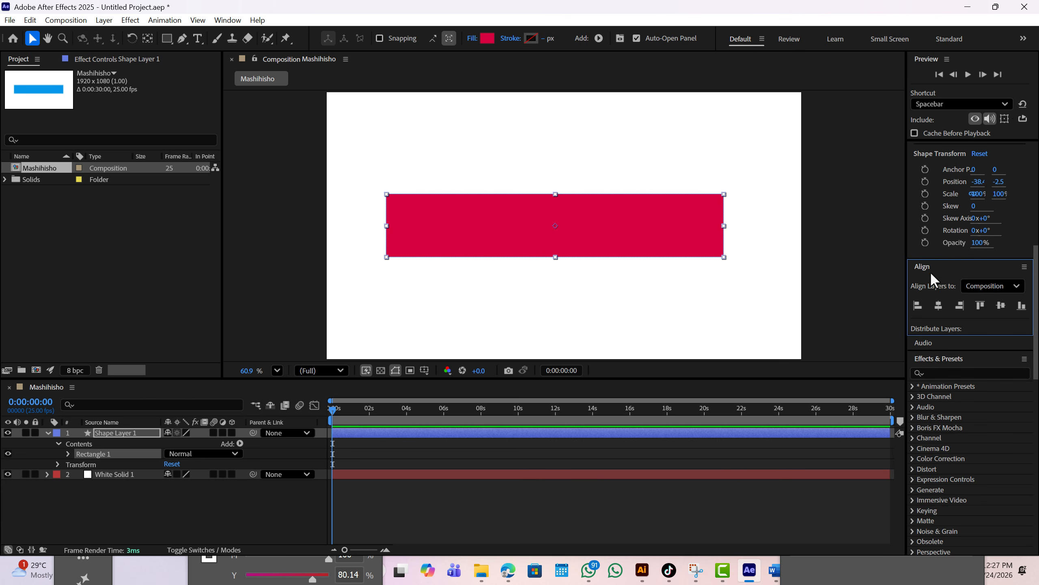
{"action": "left_click", "coordinate": [940, 304]}
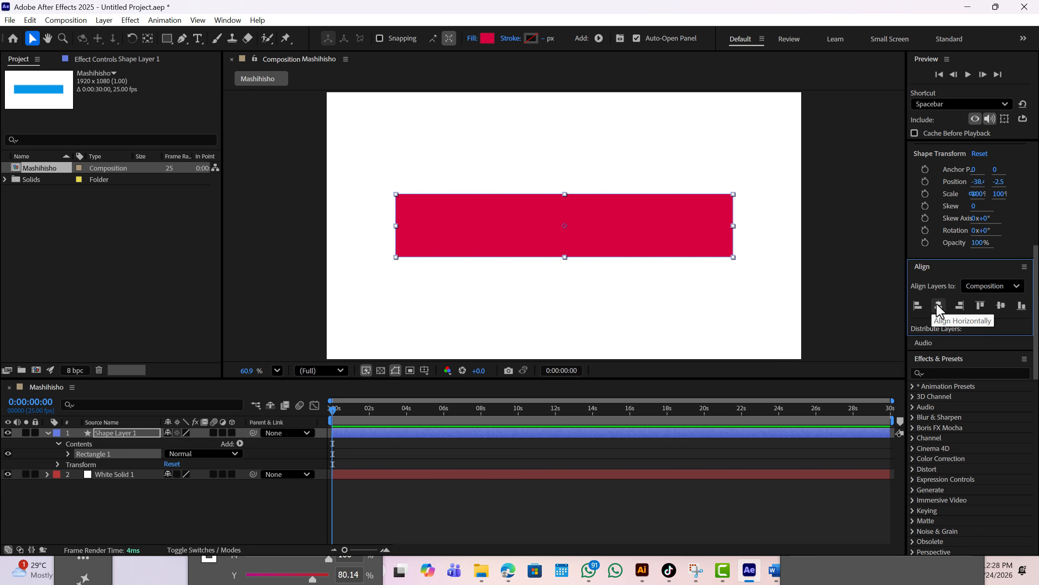
{"action": "left_click", "coordinate": [1001, 305]}
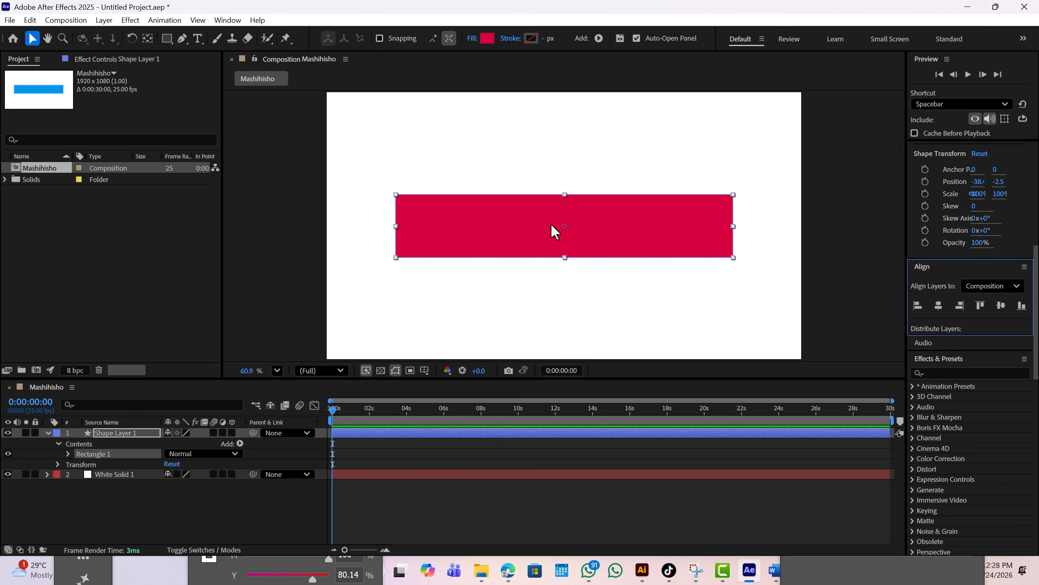
Add the horizontal text TUNAPATIKANA in white at 120 px over the red rectangle.
{"action": "left_click", "coordinate": [199, 39]}
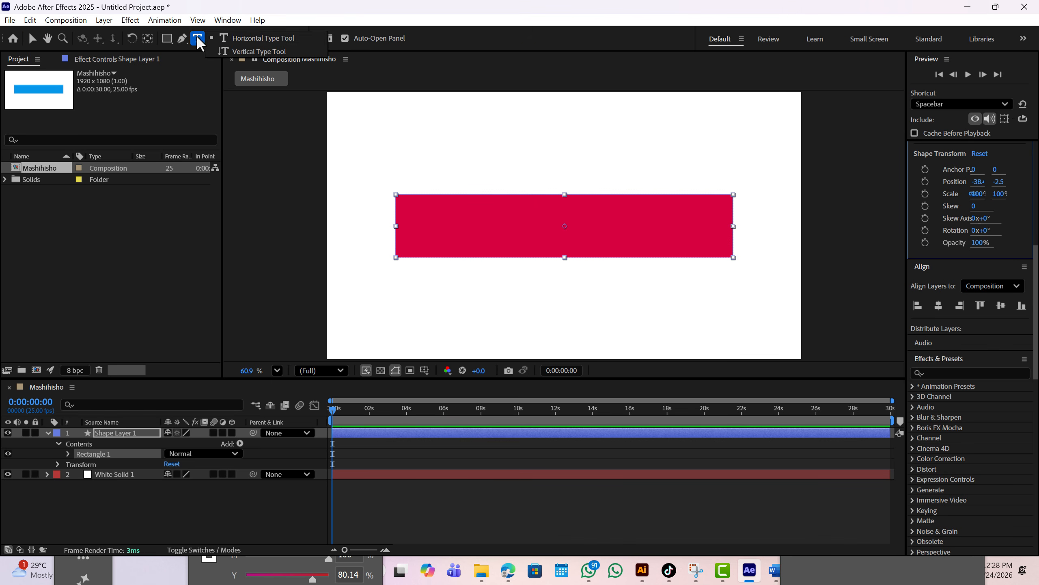
{"action": "left_click", "coordinate": [440, 233]}
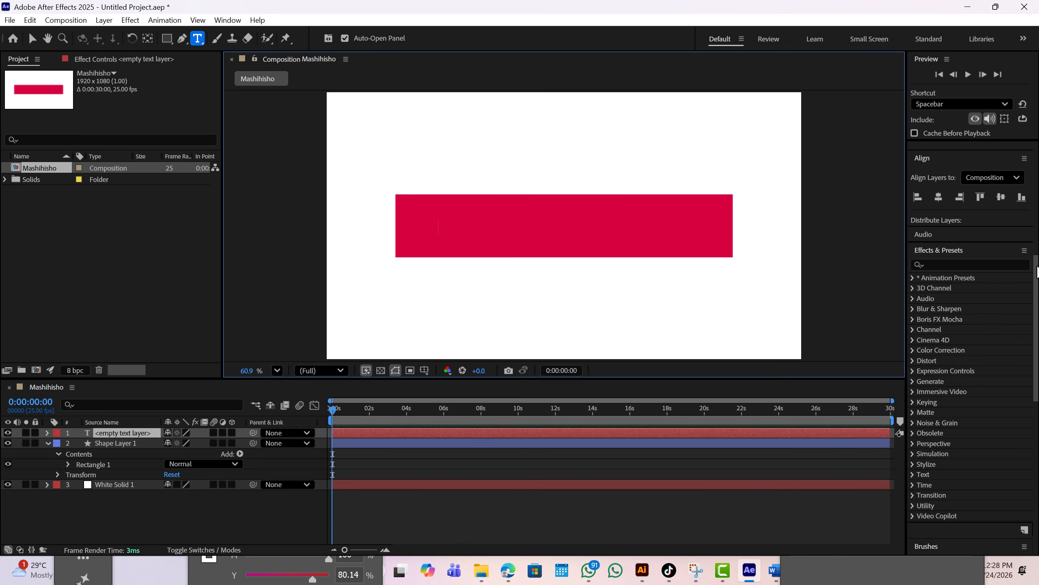
{"action": "left_click_drag", "start_coordinate": [1034, 211], "coordinate": [1035, 190]}
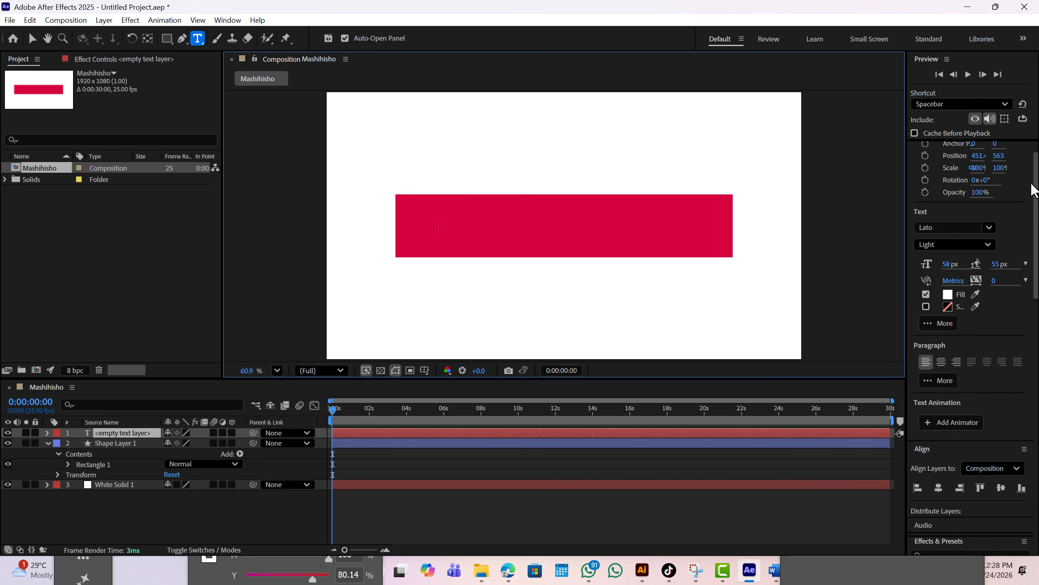
{"action": "left_click_drag", "start_coordinate": [954, 264], "coordinate": [987, 265]}
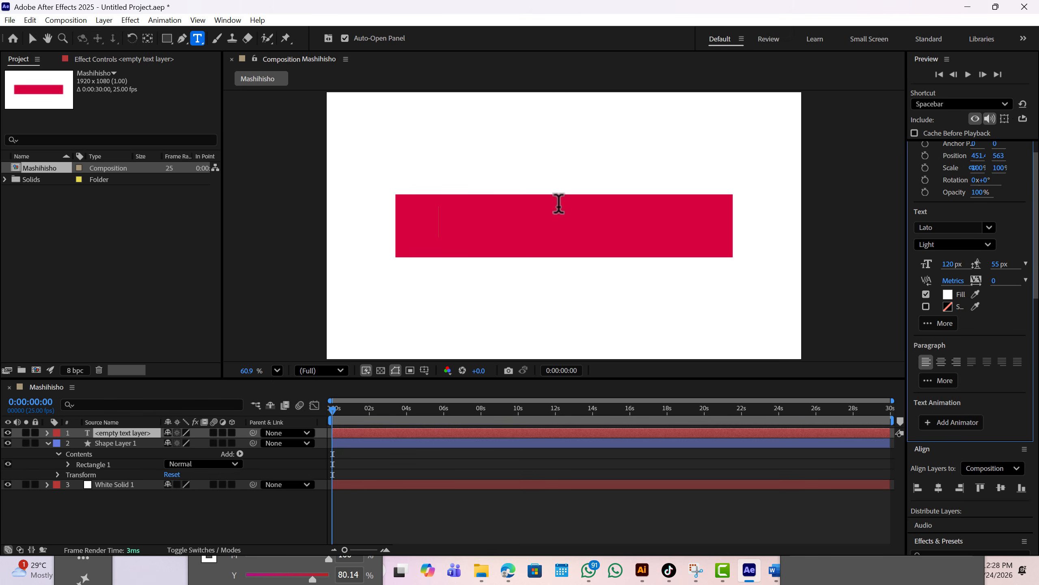
{"action": "type", "text": "T"}
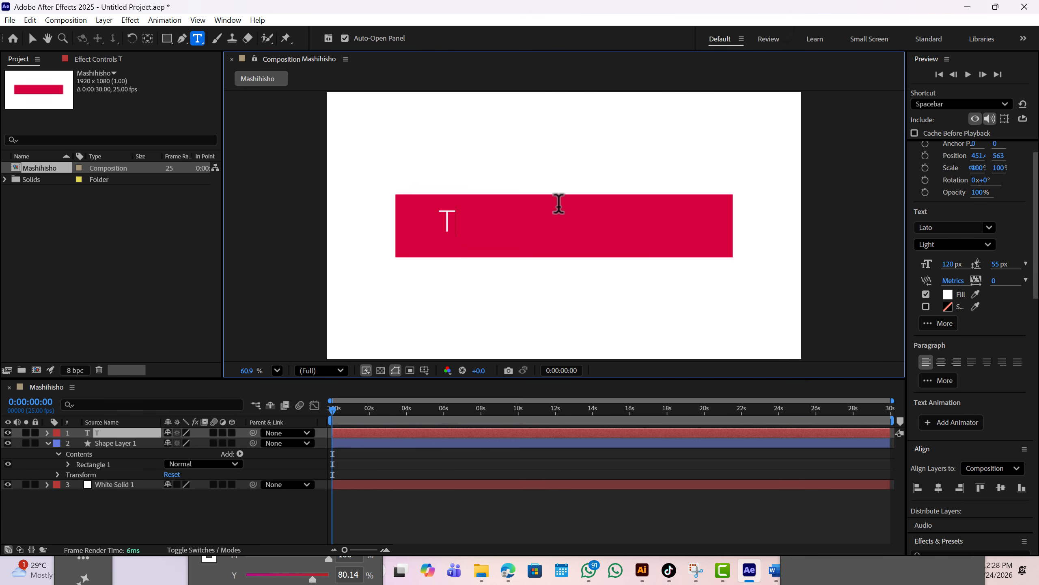
{"action": "type", "text": "UNAPATI"}
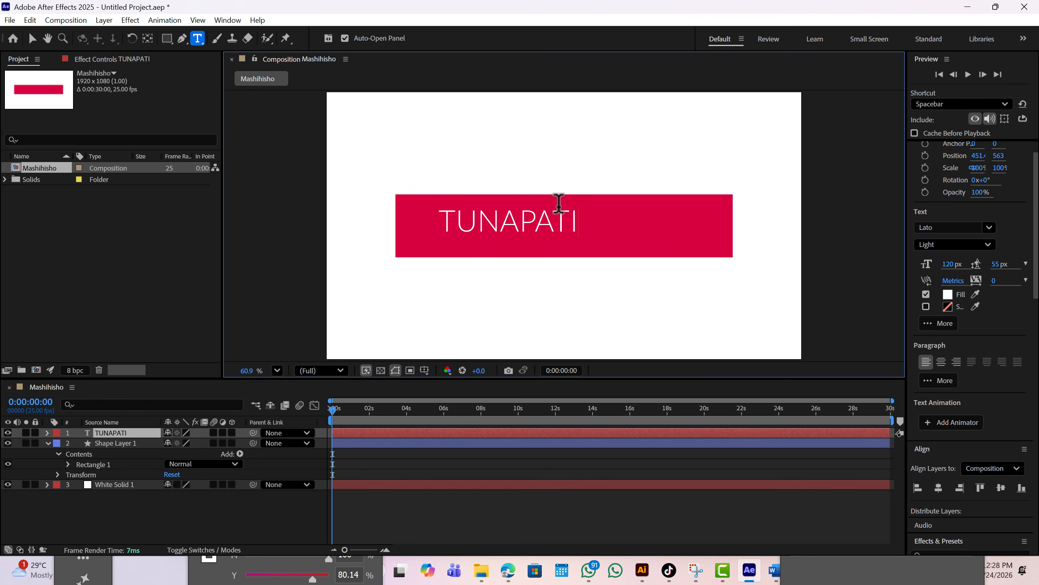
{"action": "type", "text": "KANA"}
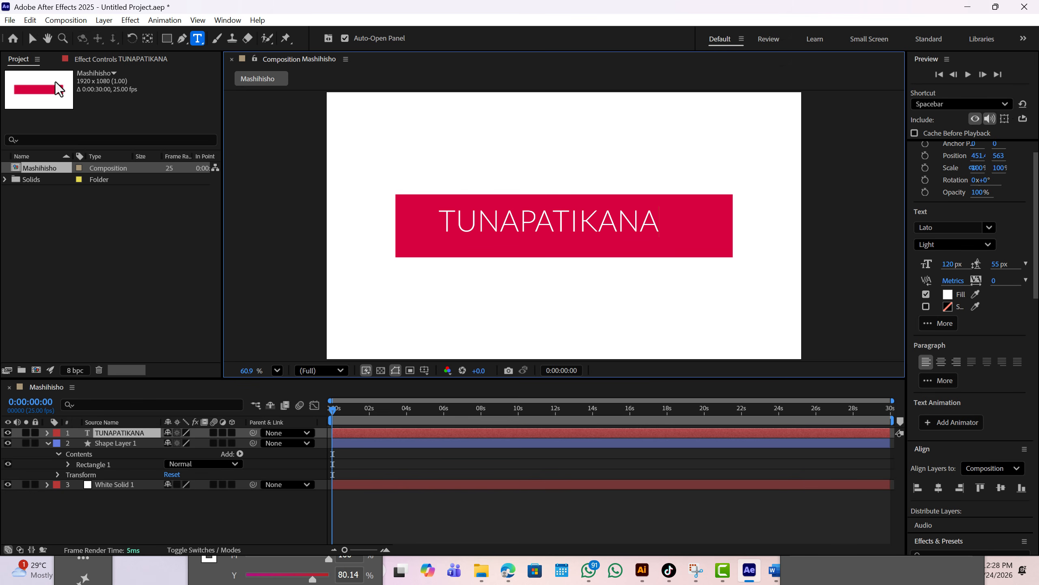
{"action": "left_click", "coordinate": [32, 38]}
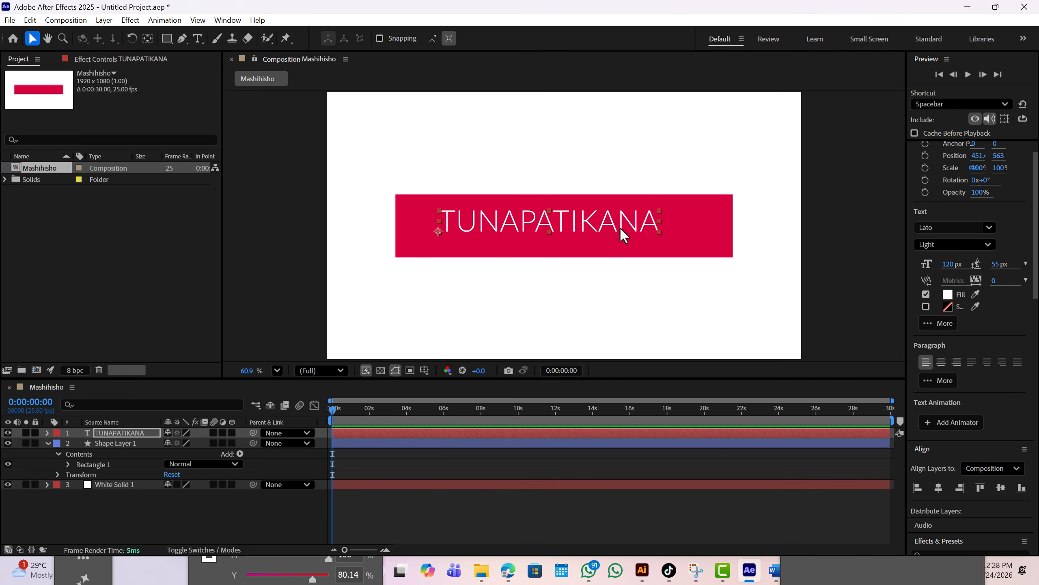
Change the TUNAPATIKANA text's font to Commissioner in the Bold style.
{"action": "left_click", "coordinate": [948, 228]}
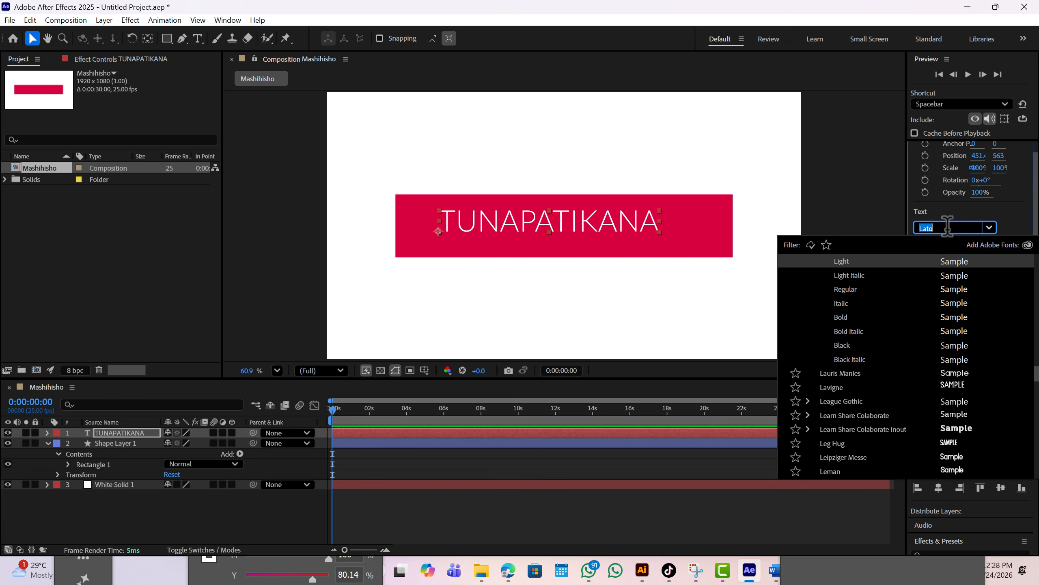
{"action": "type", "text": "c"}
{"action": "key", "text": "Caps_Lock"}
{"action": "type", "text": "OMM"}
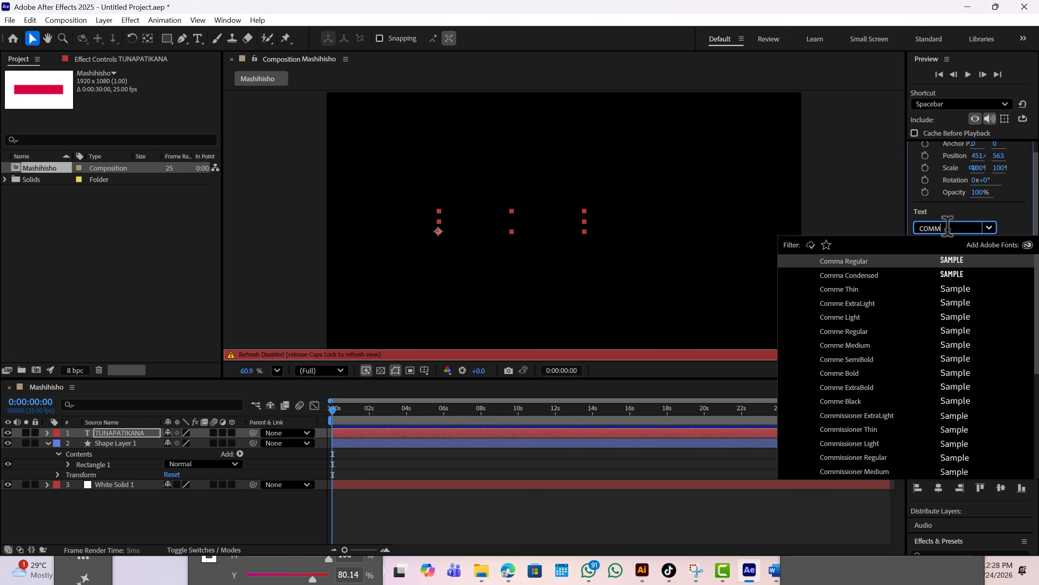
{"action": "left_click", "coordinate": [951, 458]}
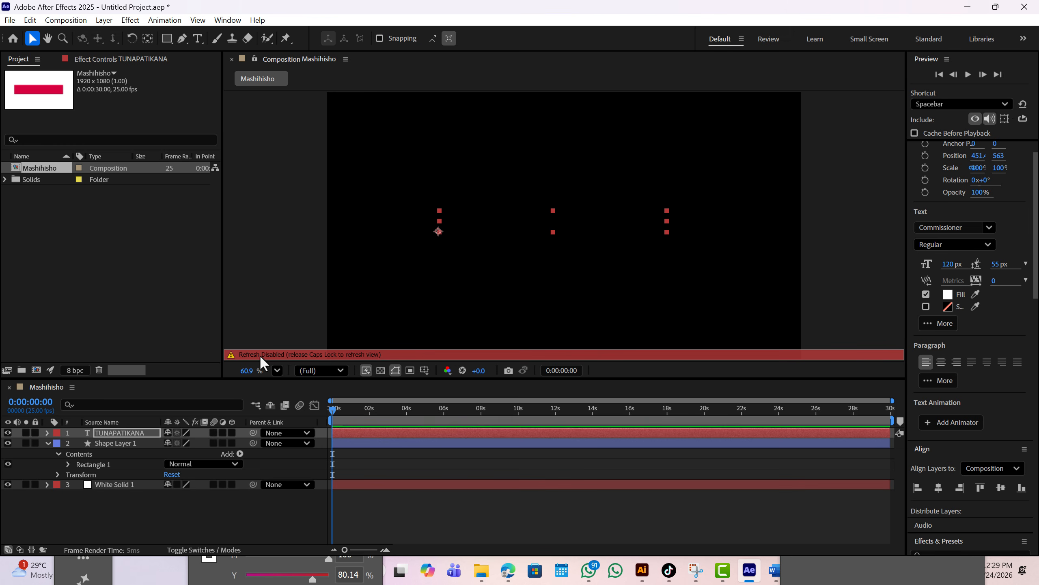
{"action": "key", "text": "Caps_Lock"}
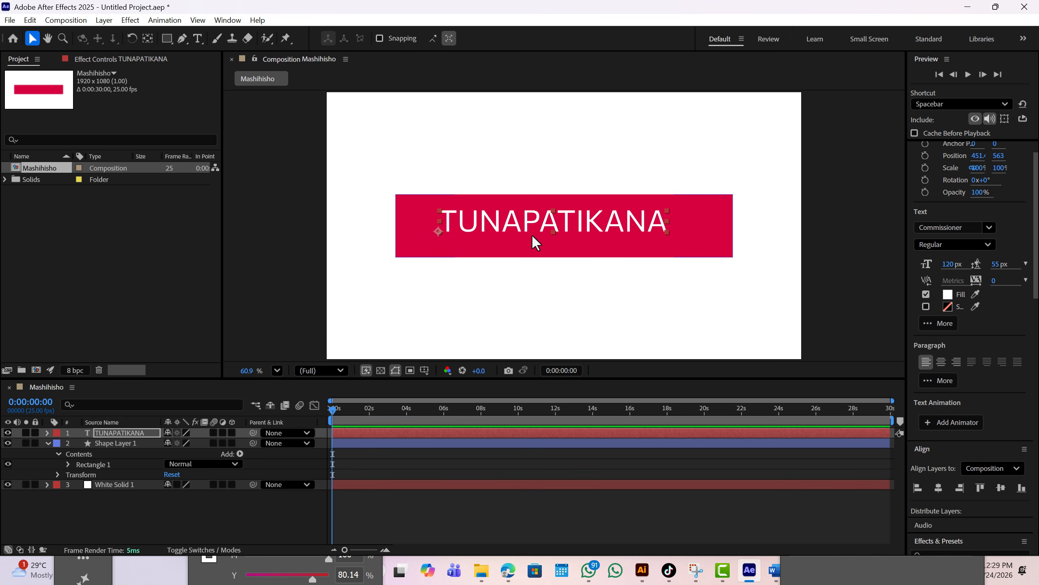
{"action": "left_click", "coordinate": [986, 241]}
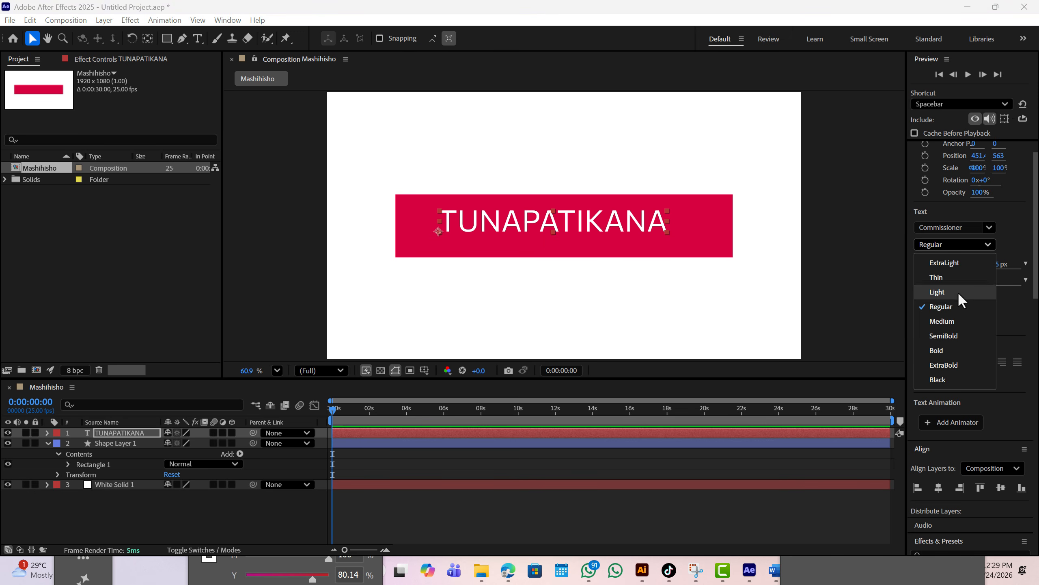
{"action": "left_click", "coordinate": [946, 348]}
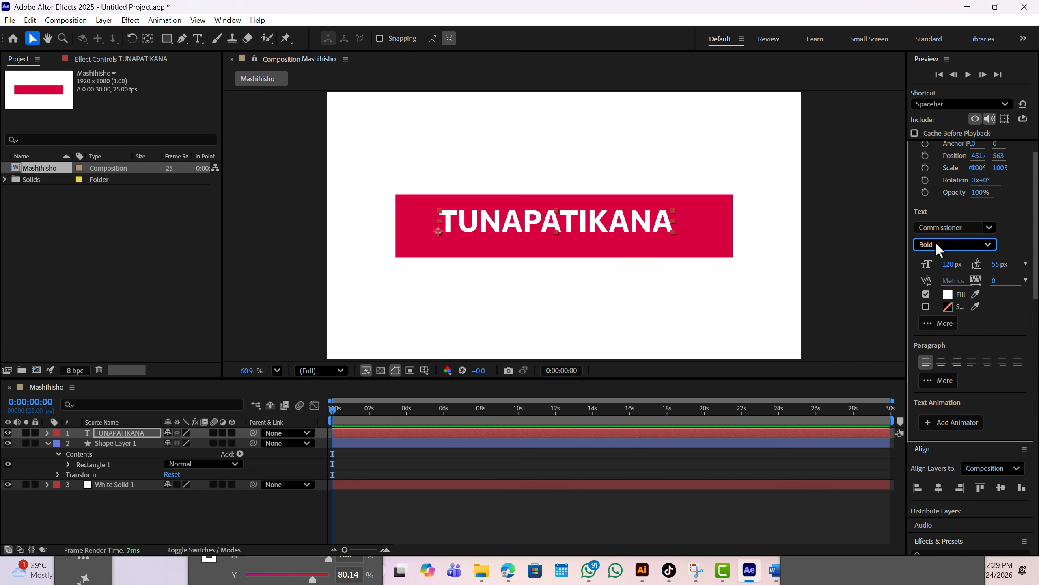
Enlarge the text to 154 px and move it to the middle of the red rectangle.
{"action": "left_click_drag", "start_coordinate": [948, 265], "coordinate": [962, 260]}
{"action": "left_click_drag", "start_coordinate": [630, 221], "coordinate": [602, 227]}
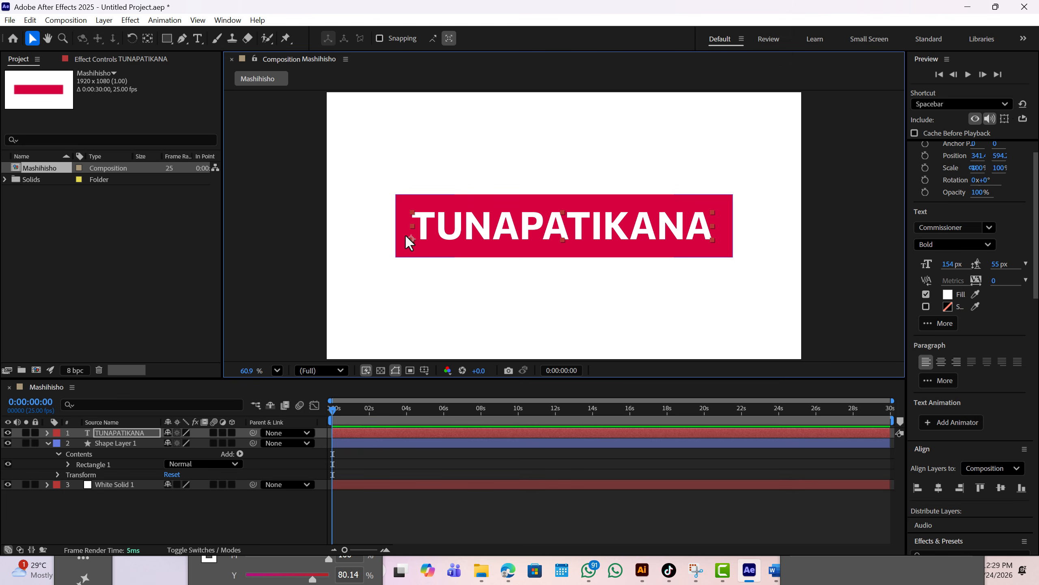
{"action": "left_click_drag", "start_coordinate": [945, 264], "coordinate": [892, 264]}
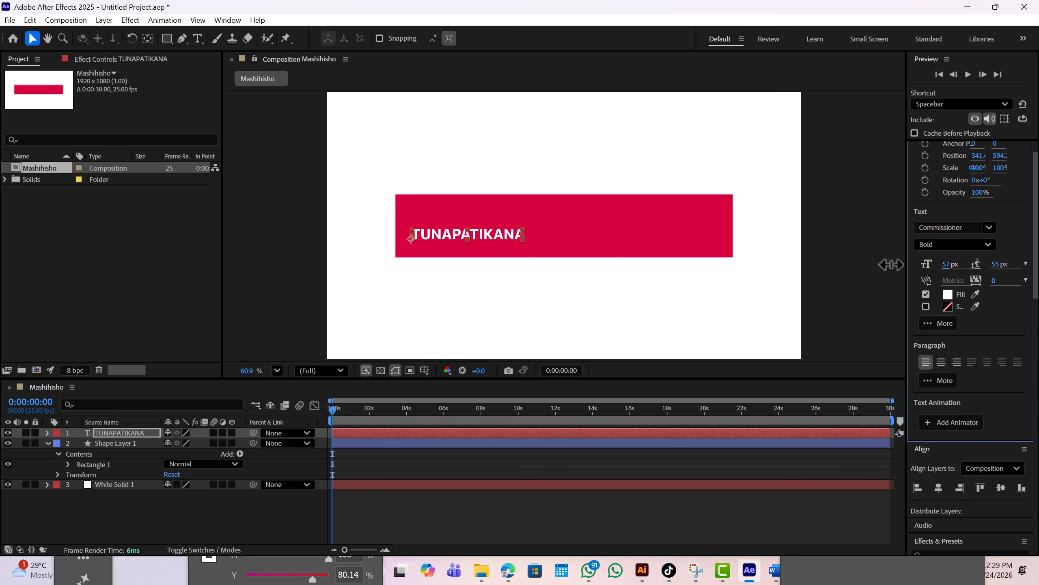
{"action": "left_click_drag", "start_coordinate": [891, 264], "coordinate": [946, 264]}
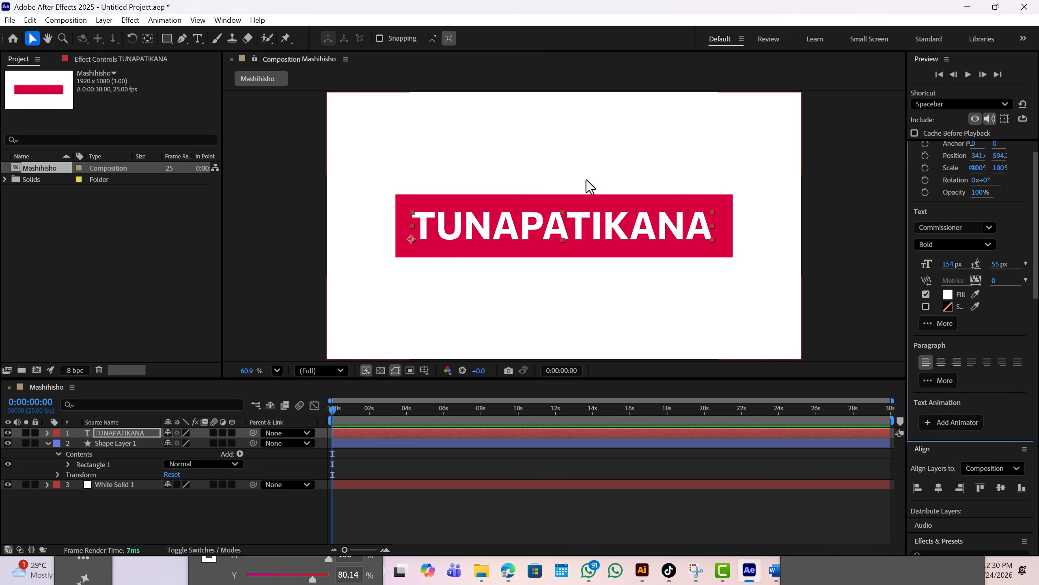
Center the text layer's anchor point in its content.
{"action": "left_click", "coordinate": [105, 20]}
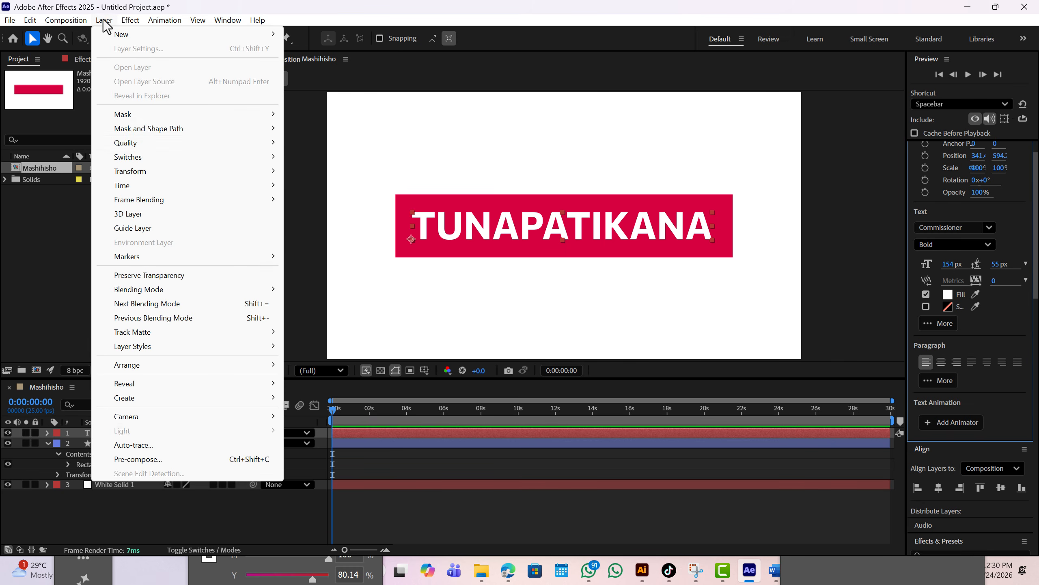
{"action": "mouse_move", "coordinate": [139, 174]}
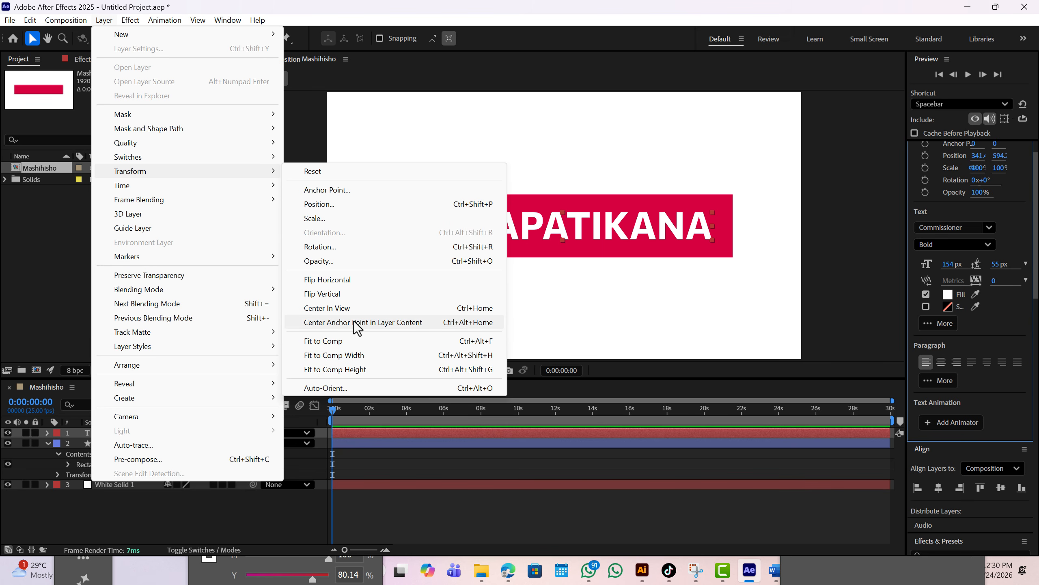
{"action": "left_click", "coordinate": [370, 322]}
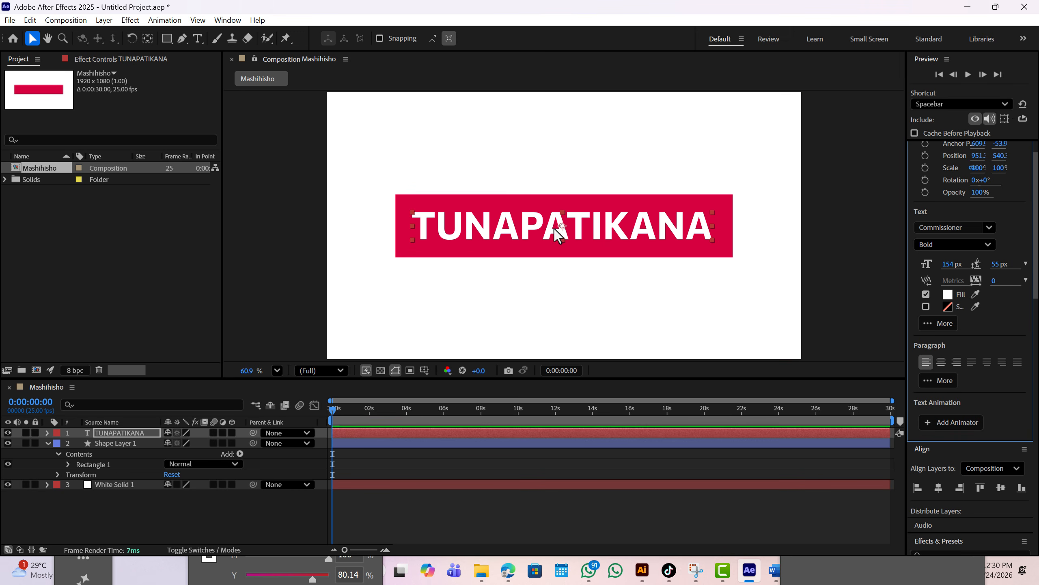
Try reducing the text size to 111 px and 124 px, undoing each change.
{"action": "mouse_move", "coordinate": [950, 270]}
{"action": "left_mouse_down"}
{"action": "mouse_move", "coordinate": [974, 266]}
{"action": "mouse_move", "coordinate": [912, 269]}
{"action": "mouse_move", "coordinate": [964, 272]}
{"action": "mouse_move", "coordinate": [933, 272]}
{"action": "left_mouse_up"}
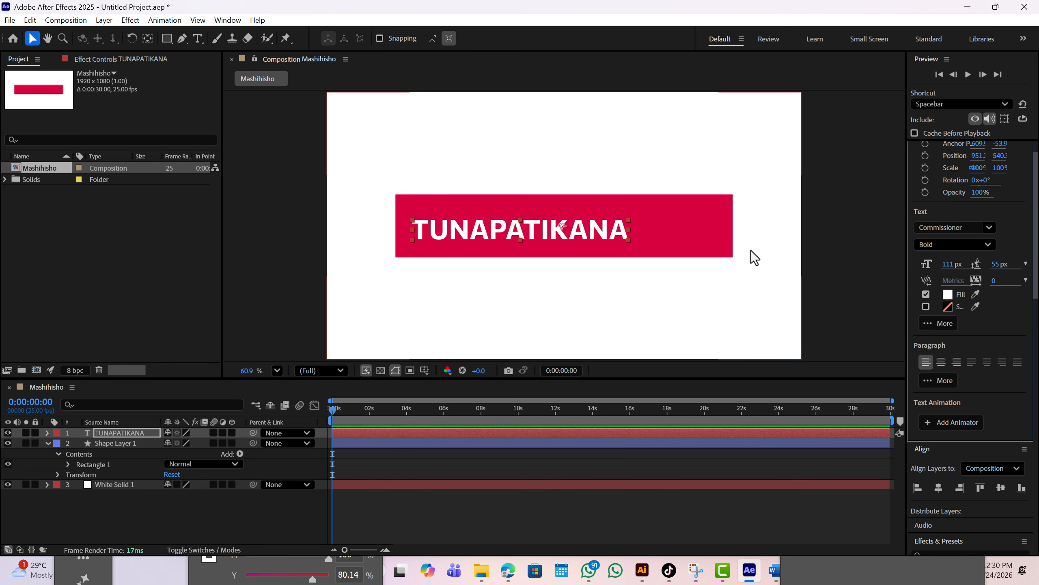
{"action": "key", "text": "ctrl+z"}
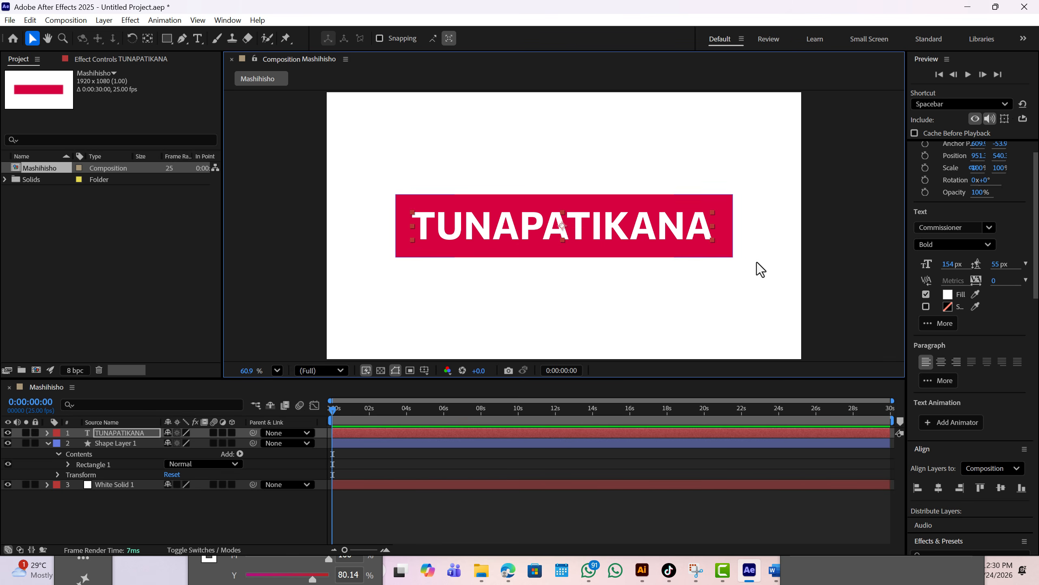
{"action": "left_click_drag", "start_coordinate": [948, 266], "coordinate": [926, 262]}
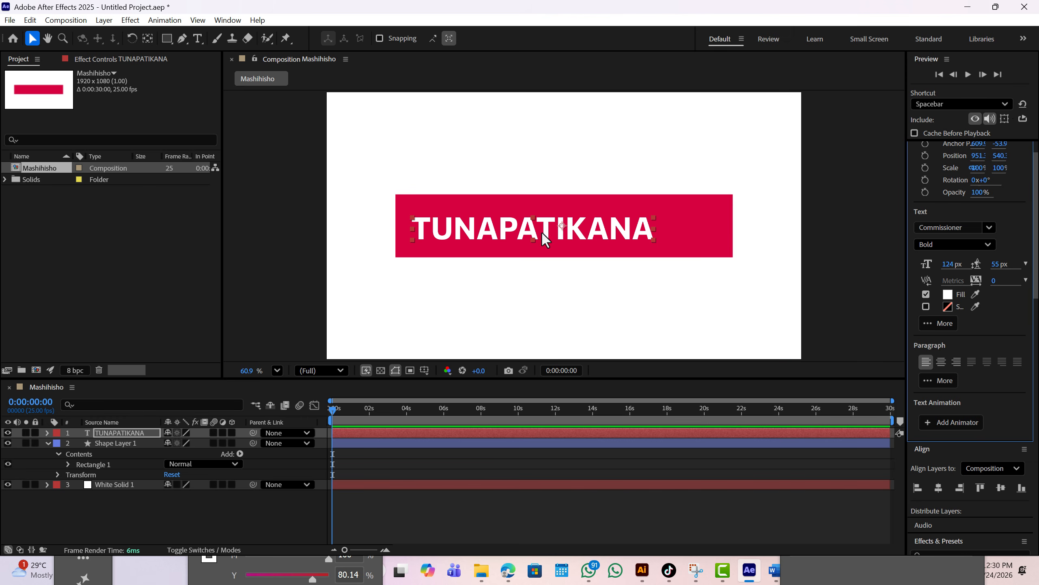
{"action": "key", "text": "ctrl+z"}
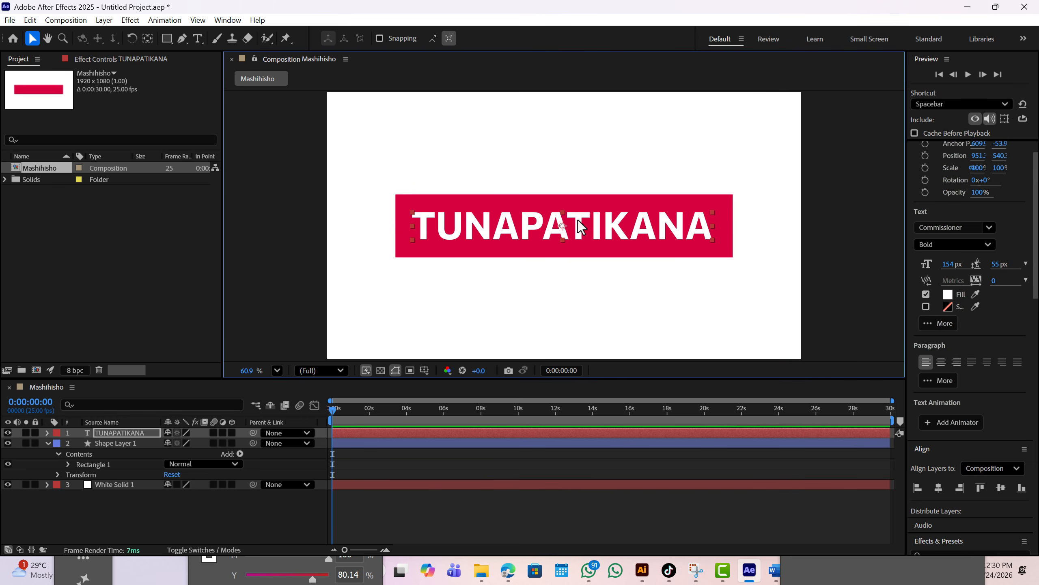
Center-align the text's paragraph and move the text back to the middle of the red rectangle.
{"action": "left_click", "coordinate": [940, 363]}
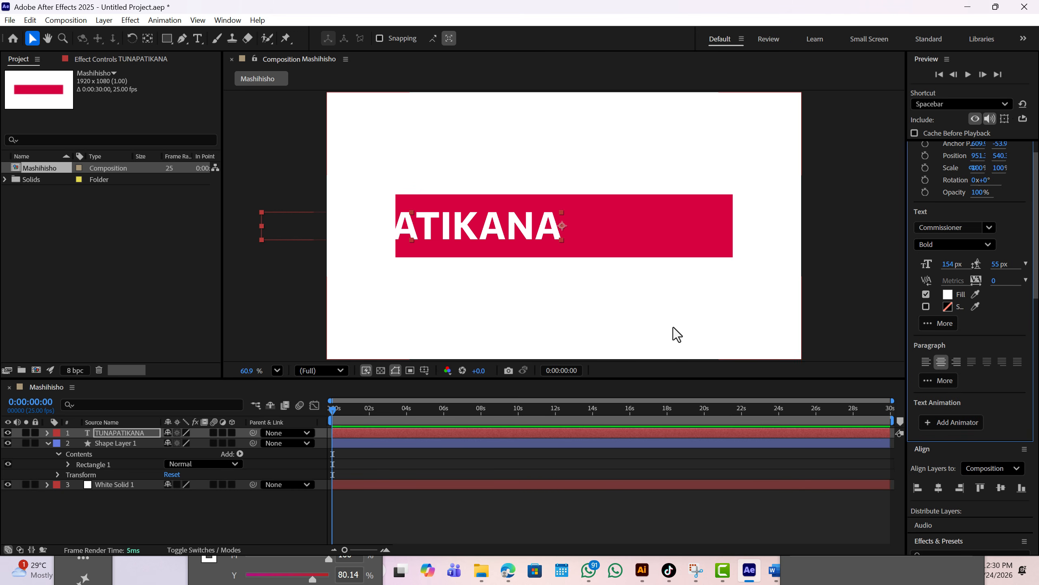
{"action": "left_click_drag", "start_coordinate": [443, 229], "coordinate": [580, 227]}
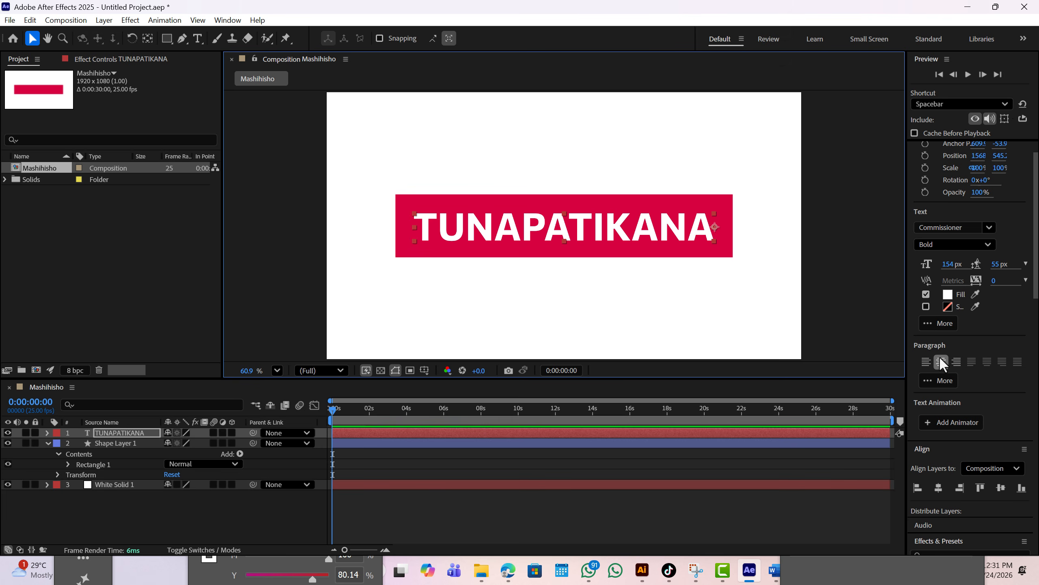
{"action": "left_click_drag", "start_coordinate": [544, 224], "coordinate": [544, 223]}
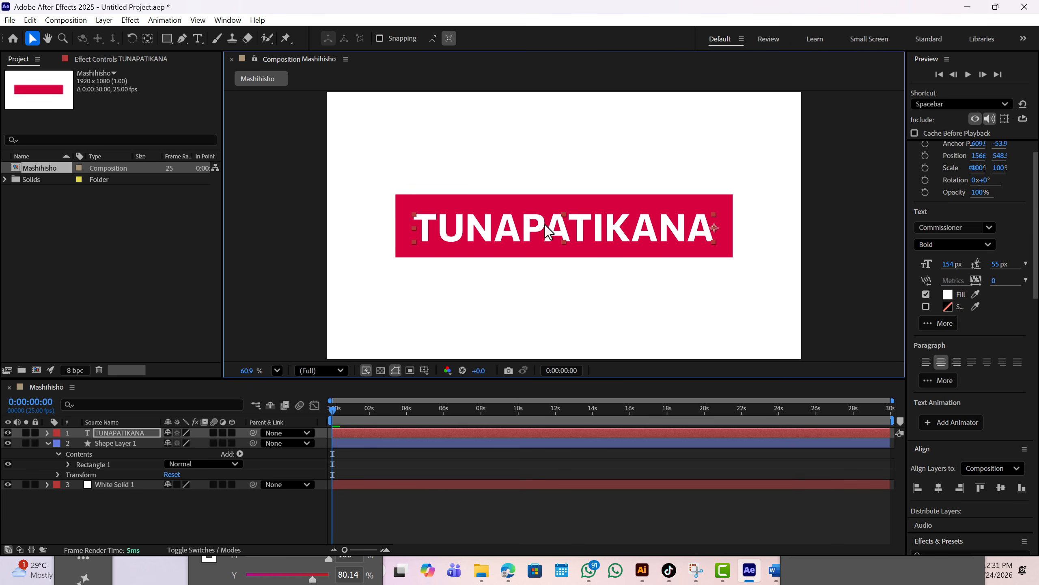
Center the realigned text layer's anchor point in its content and set the text size to 162 px.
{"action": "left_click", "coordinate": [104, 20]}
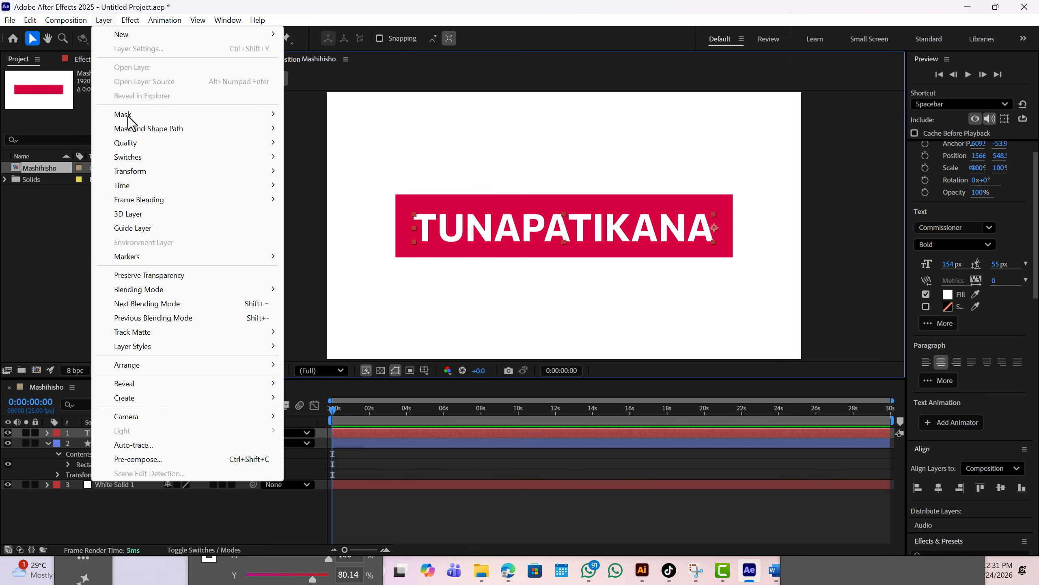
{"action": "mouse_move", "coordinate": [148, 173]}
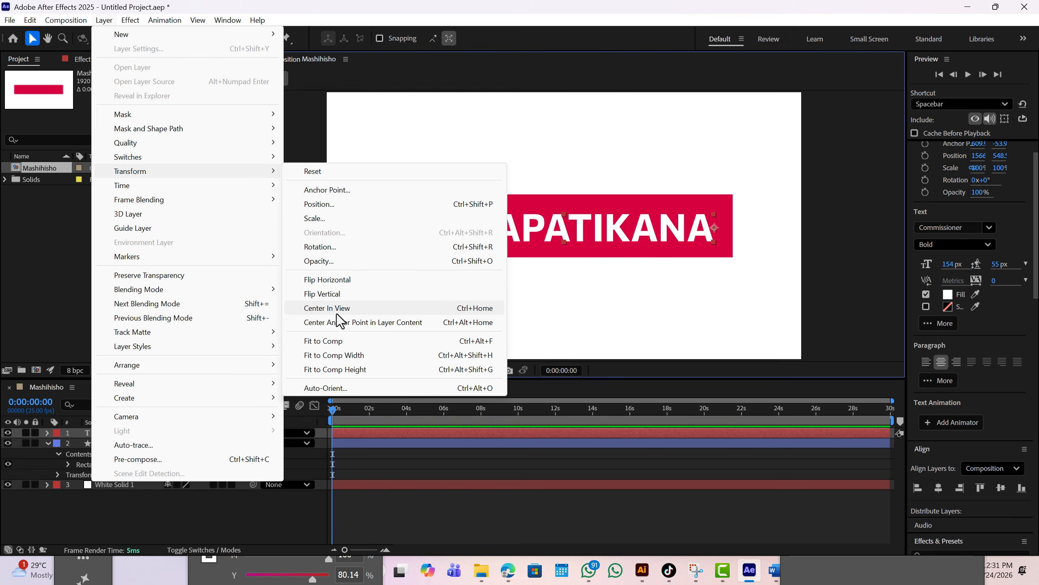
{"action": "left_click", "coordinate": [323, 323]}
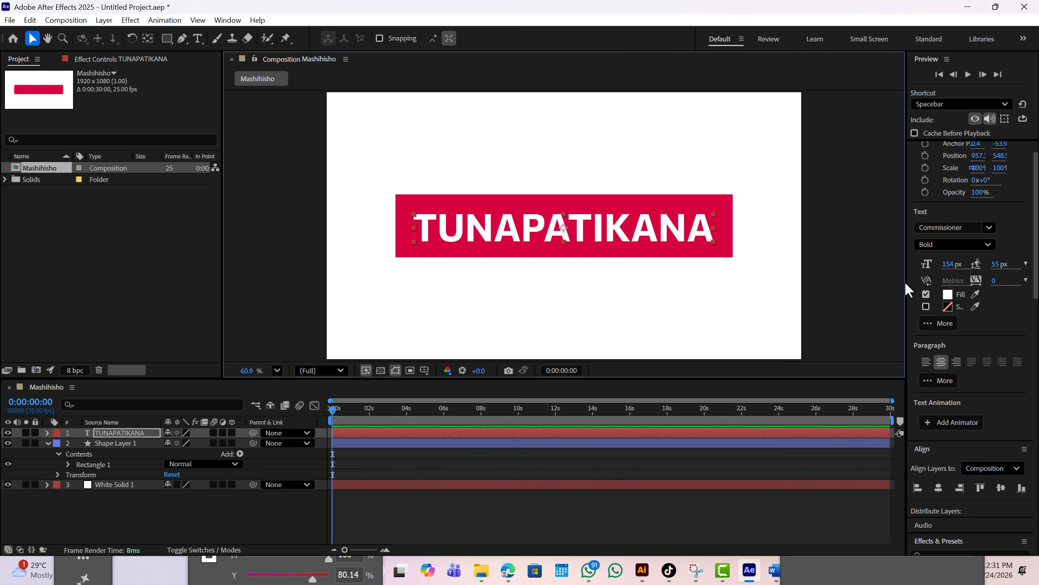
{"action": "mouse_move", "coordinate": [950, 265]}
{"action": "left_mouse_down"}
{"action": "mouse_move", "coordinate": [966, 264]}
{"action": "mouse_move", "coordinate": [917, 263]}
{"action": "mouse_move", "coordinate": [960, 266]}
{"action": "left_mouse_up"}
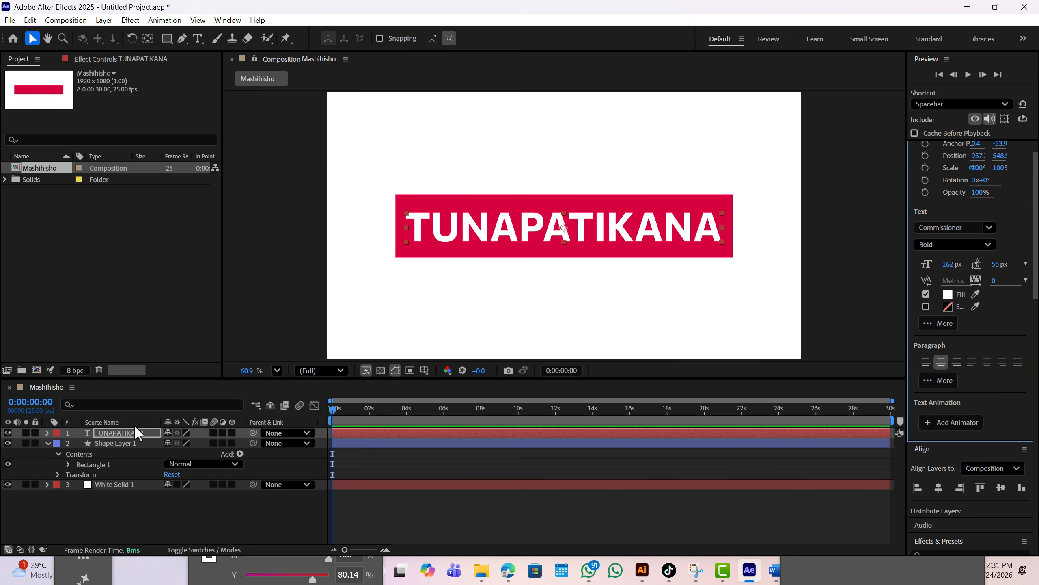
Collapse the expanded properties of Shape Layer 1 in the timeline and clear the layer selection.
{"action": "left_click", "coordinate": [47, 443]}
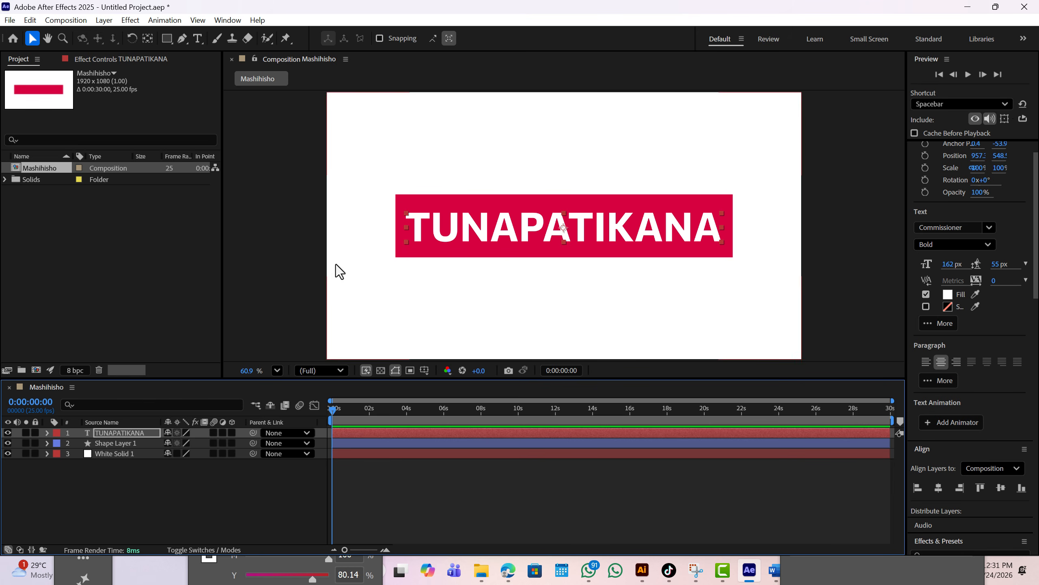
{"action": "left_click", "coordinate": [134, 443]}
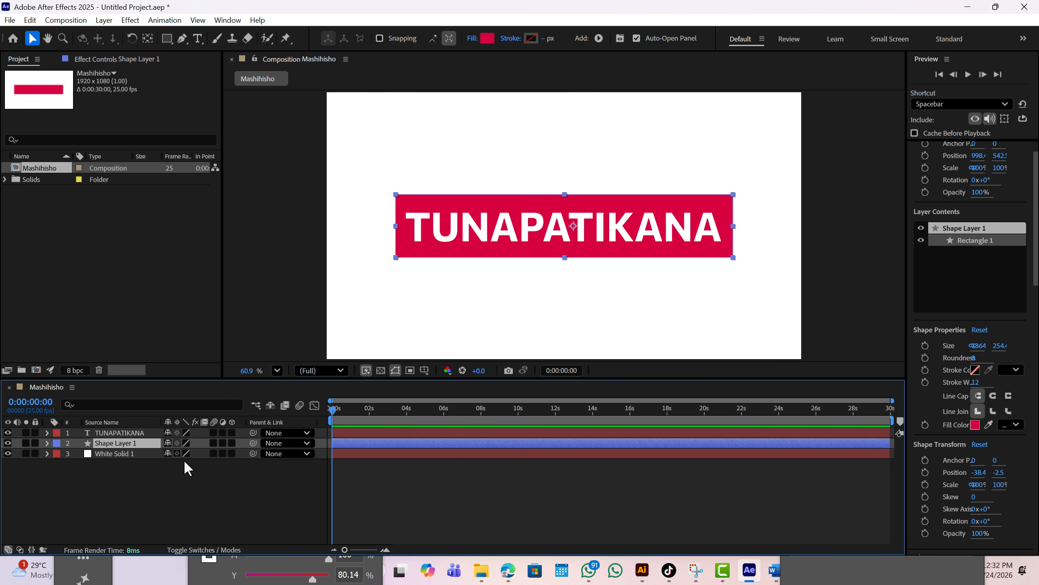
{"action": "left_click", "coordinate": [190, 489]}
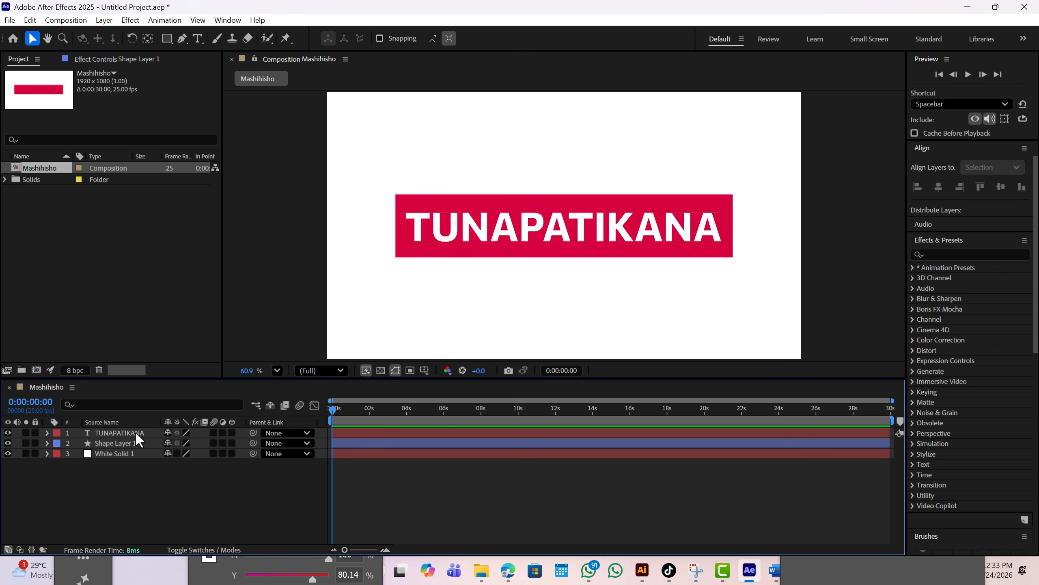
Add a new null object to the Mashihisho composition.
{"action": "right_click", "coordinate": [138, 489]}
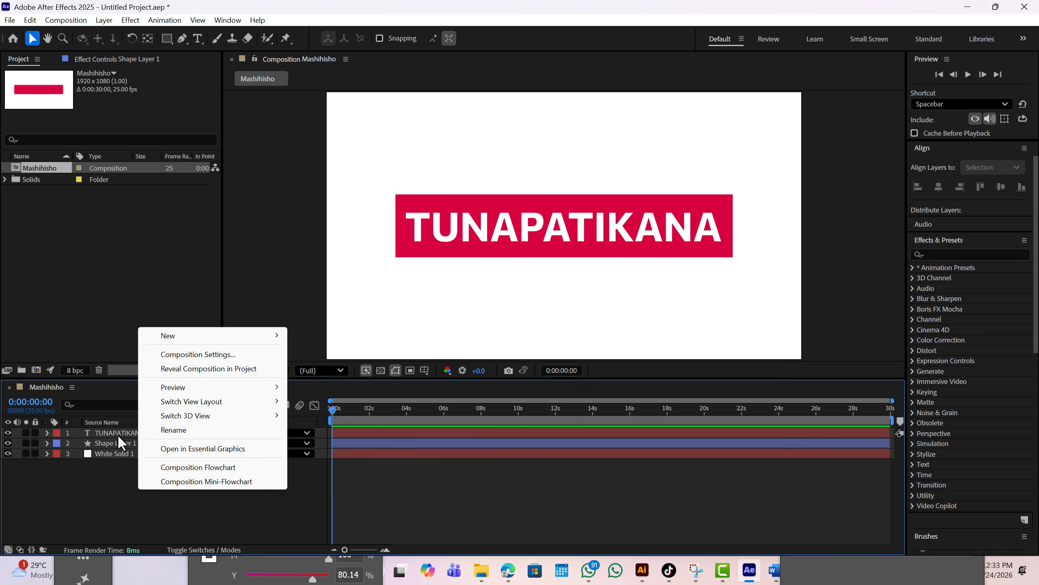
{"action": "left_click", "coordinate": [98, 486]}
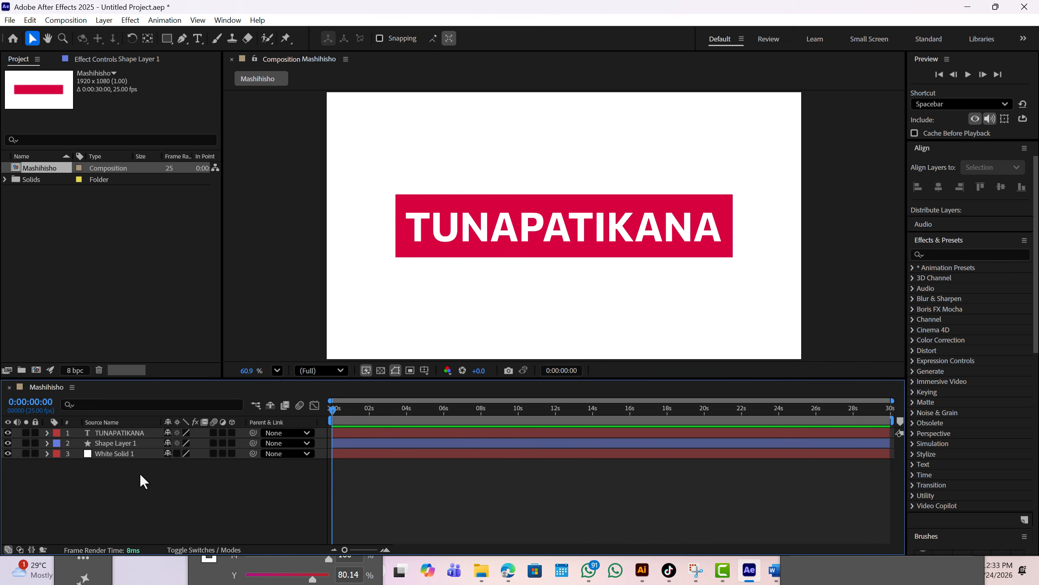
{"action": "right_click", "coordinate": [122, 492]}
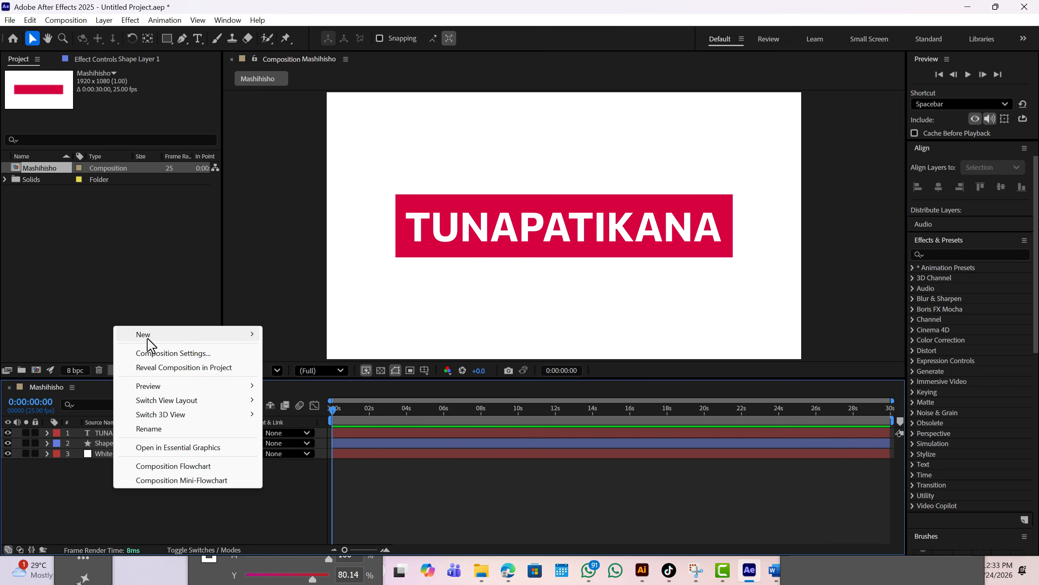
{"action": "mouse_move", "coordinate": [148, 338]}
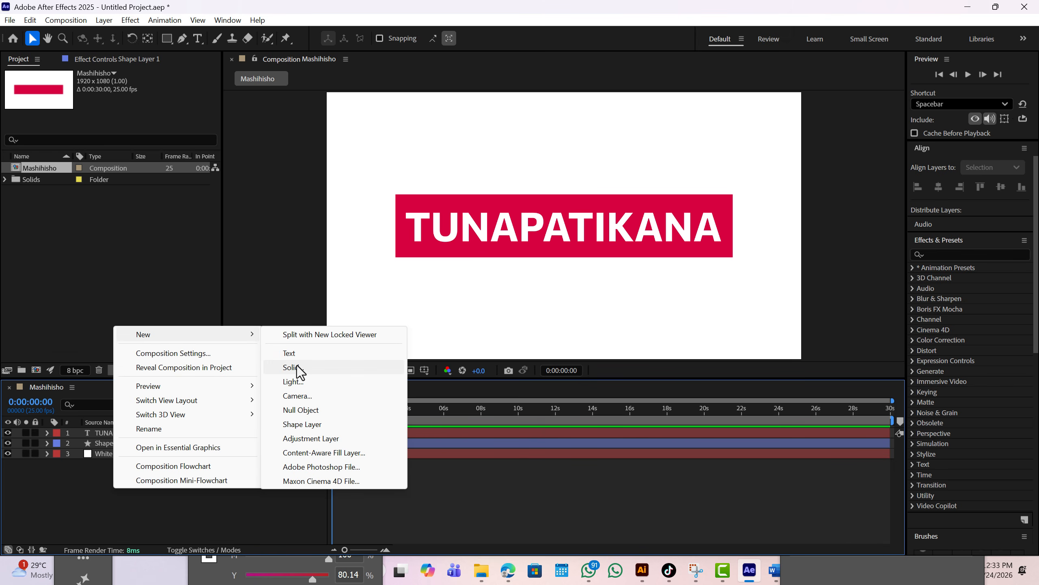
{"action": "left_click", "coordinate": [296, 410]}
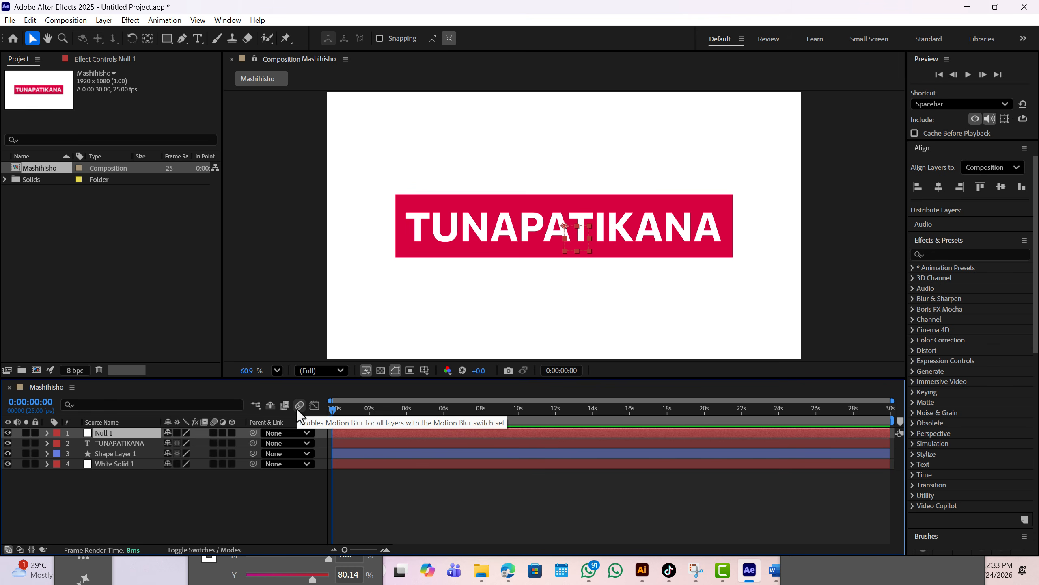
{"action": "right_click", "coordinate": [150, 495]}
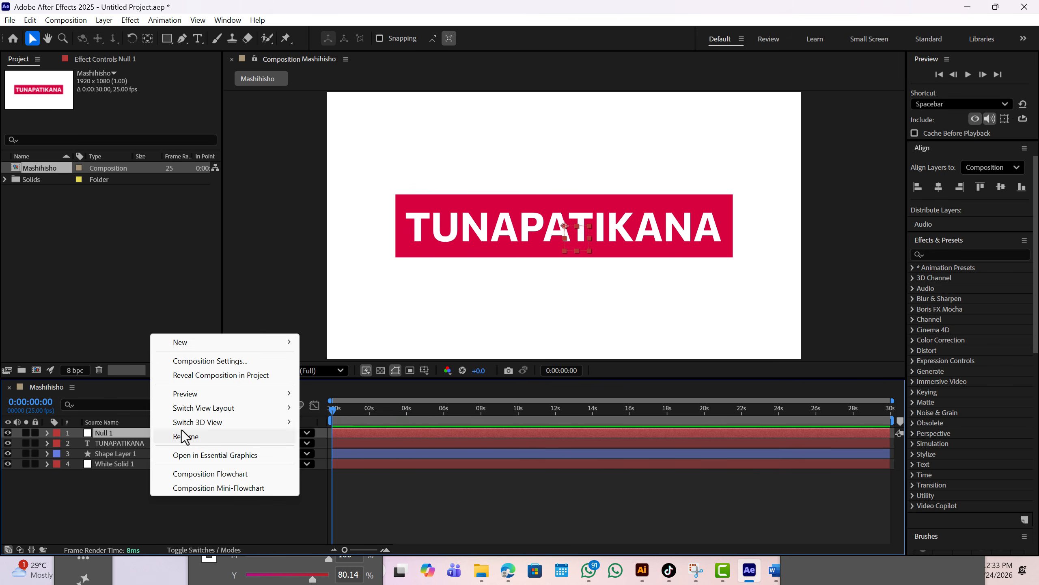
{"action": "mouse_move", "coordinate": [224, 340]}
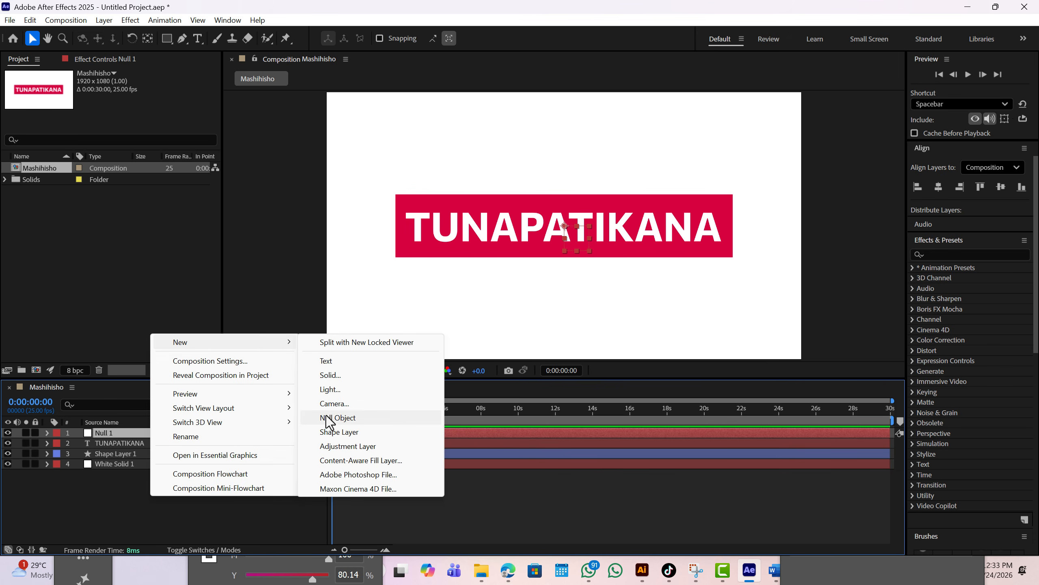
{"action": "left_click", "coordinate": [254, 505]}
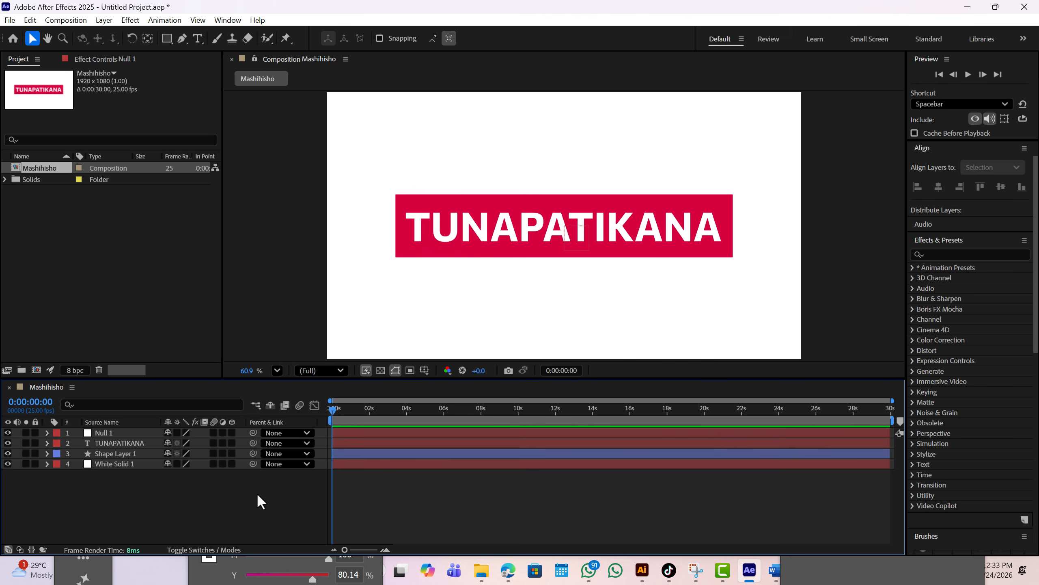
Rename the null object layer as Controller.
{"action": "left_click", "coordinate": [107, 432]}
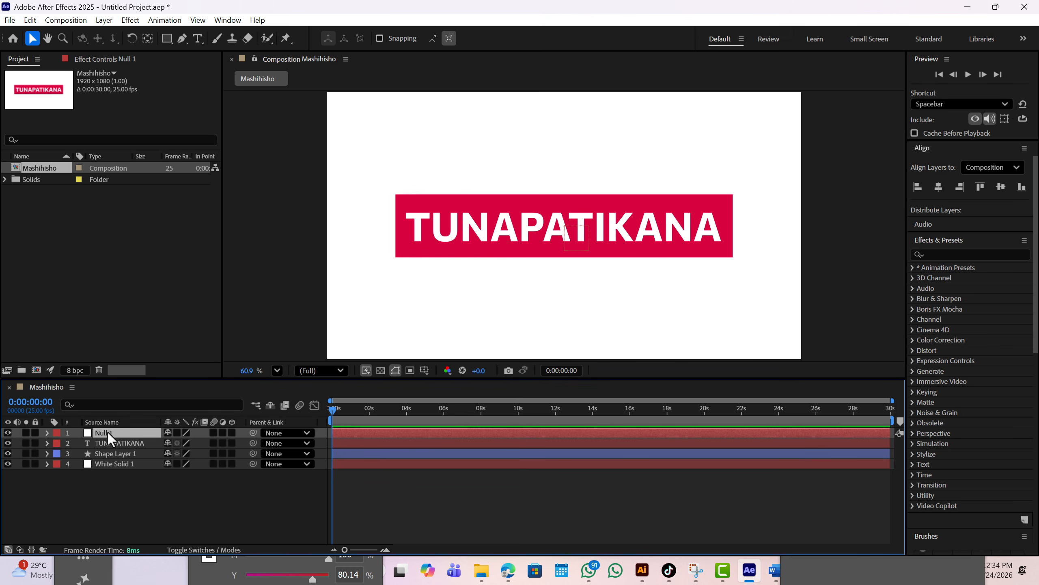
{"action": "left_click_drag", "start_coordinate": [119, 432], "coordinate": [140, 432]}
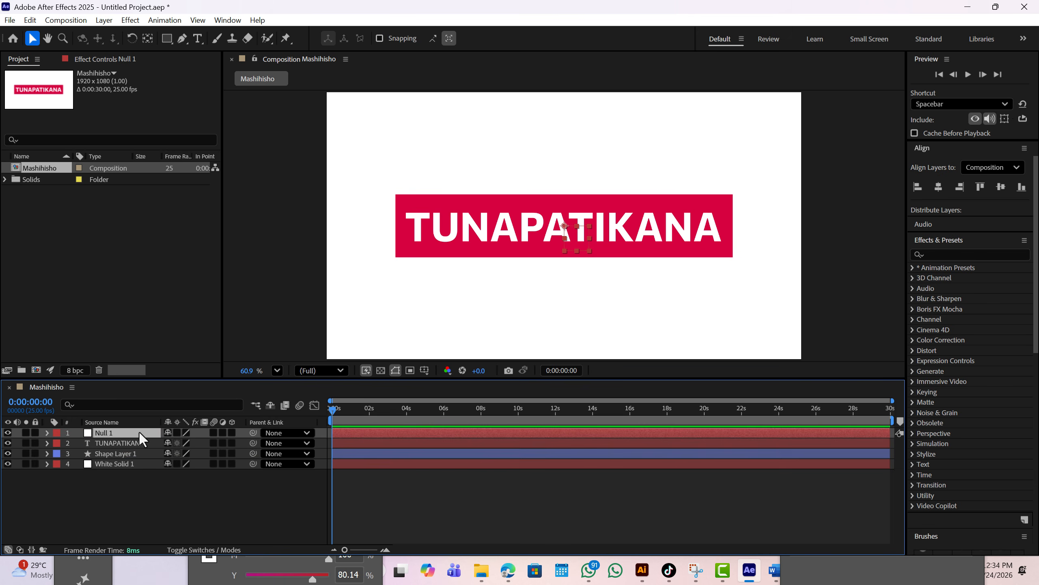
{"action": "right_click", "coordinate": [117, 432]}
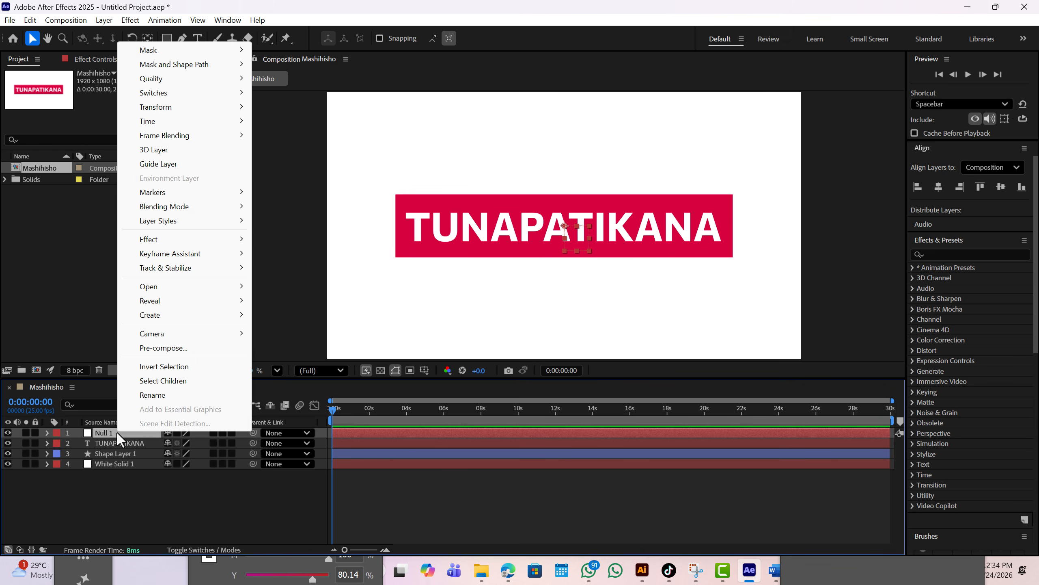
{"action": "left_click", "coordinate": [160, 395]}
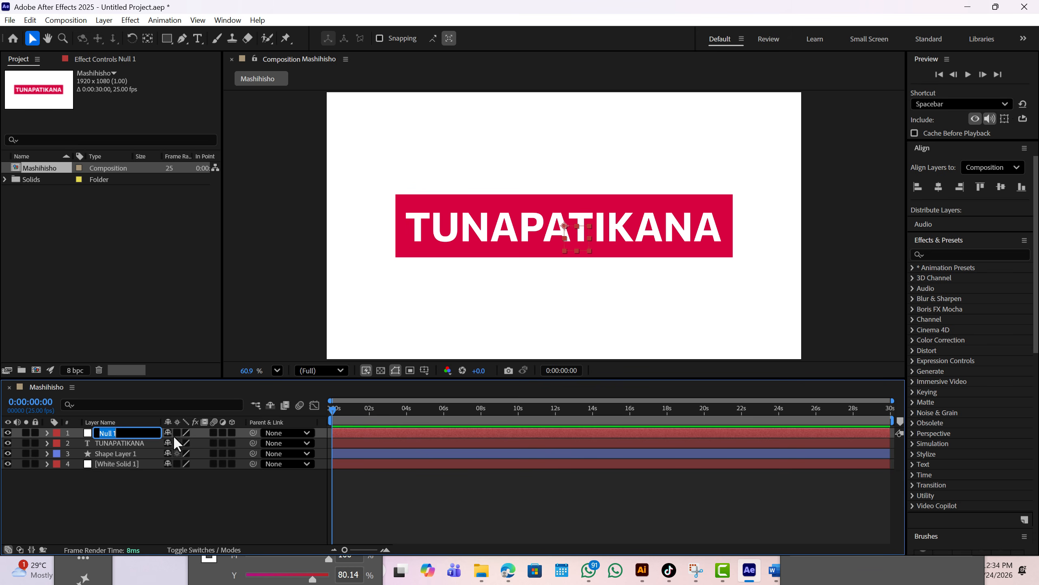
{"action": "type", "text": "Controller"}
{"action": "left_click", "coordinate": [191, 487]}
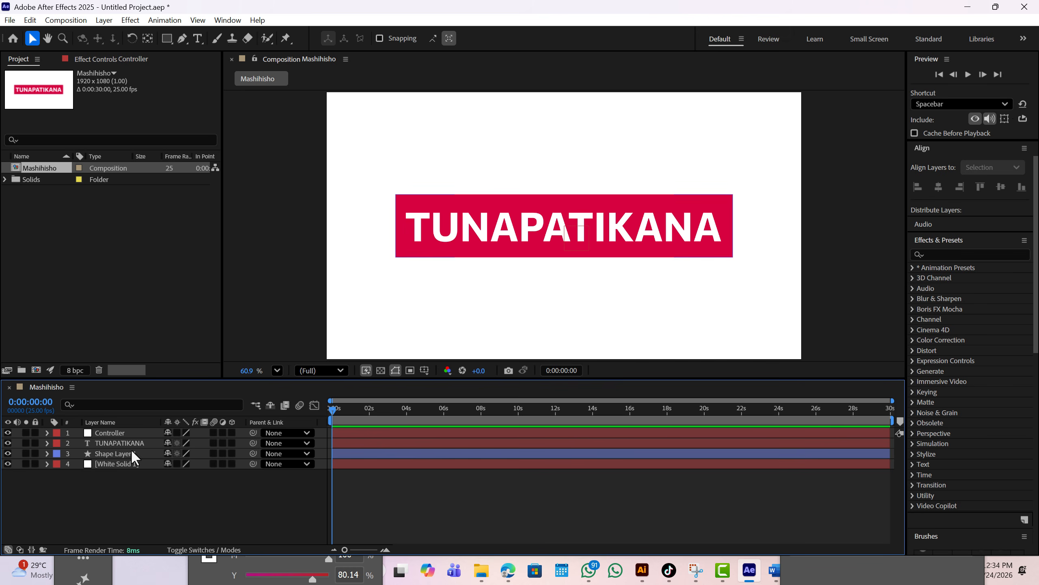
Parent Shape Layer 1, the red rectangle, to the Controller null layer.
{"action": "left_click", "coordinate": [120, 442]}
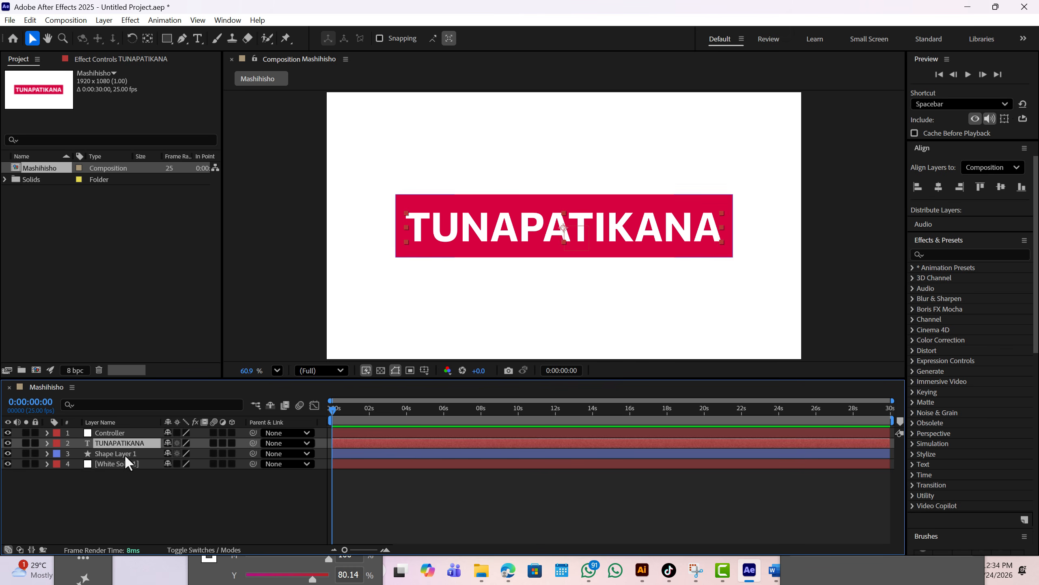
{"action": "left_click", "coordinate": [124, 453]}
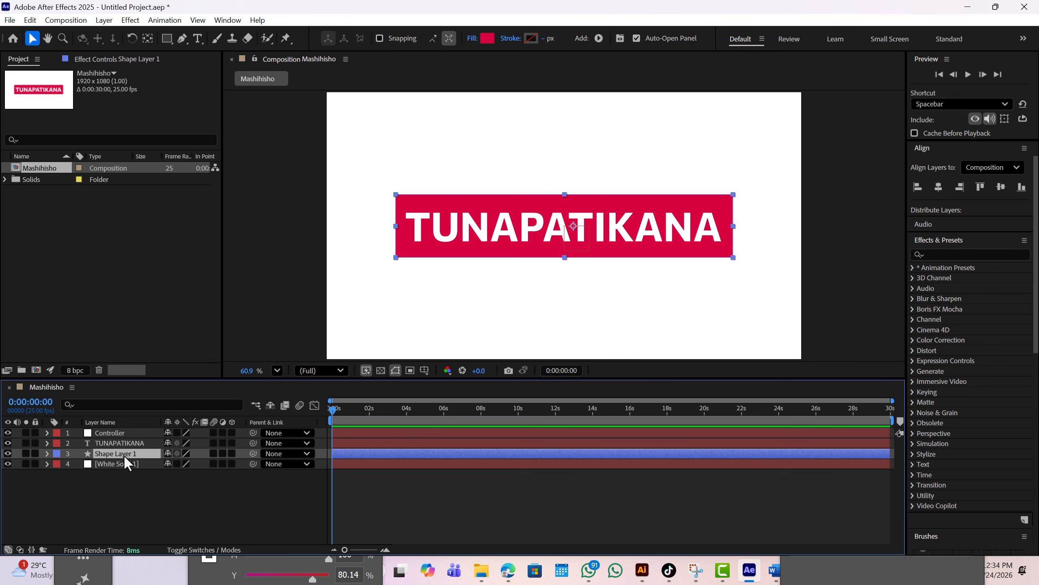
{"action": "left_click", "coordinate": [115, 433]}
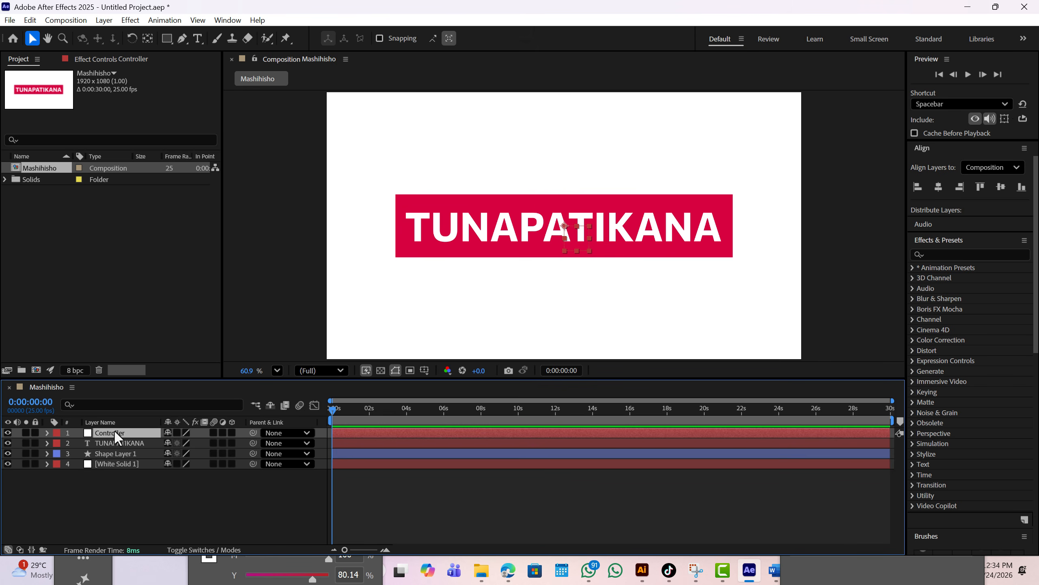
{"action": "left_click", "coordinate": [128, 442]}
{"action": "left_click", "coordinate": [127, 452]}
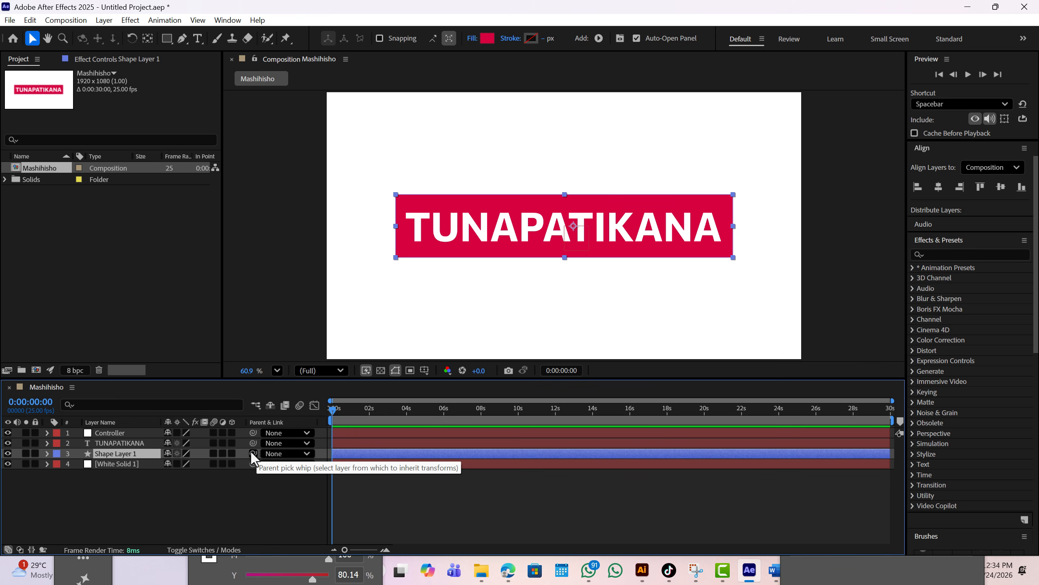
{"action": "mouse_move", "coordinate": [252, 452]}
{"action": "left_mouse_down"}
{"action": "mouse_move", "coordinate": [232, 446]}
{"action": "mouse_move", "coordinate": [247, 452]}
{"action": "left_mouse_up"}
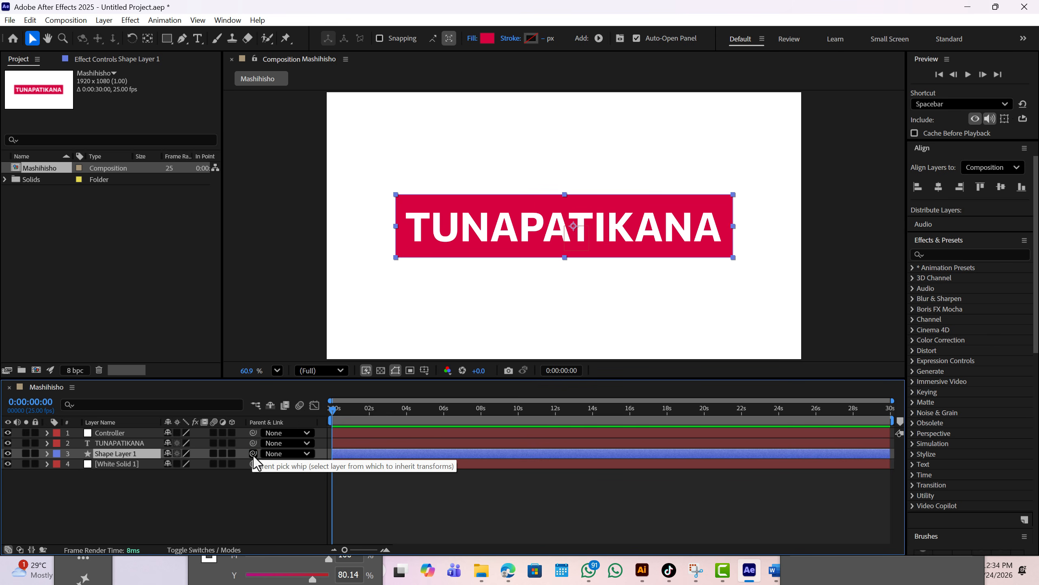
{"action": "mouse_move", "coordinate": [254, 453]}
{"action": "left_mouse_down"}
{"action": "mouse_move", "coordinate": [112, 431]}
{"action": "mouse_move", "coordinate": [247, 453]}
{"action": "left_mouse_up"}
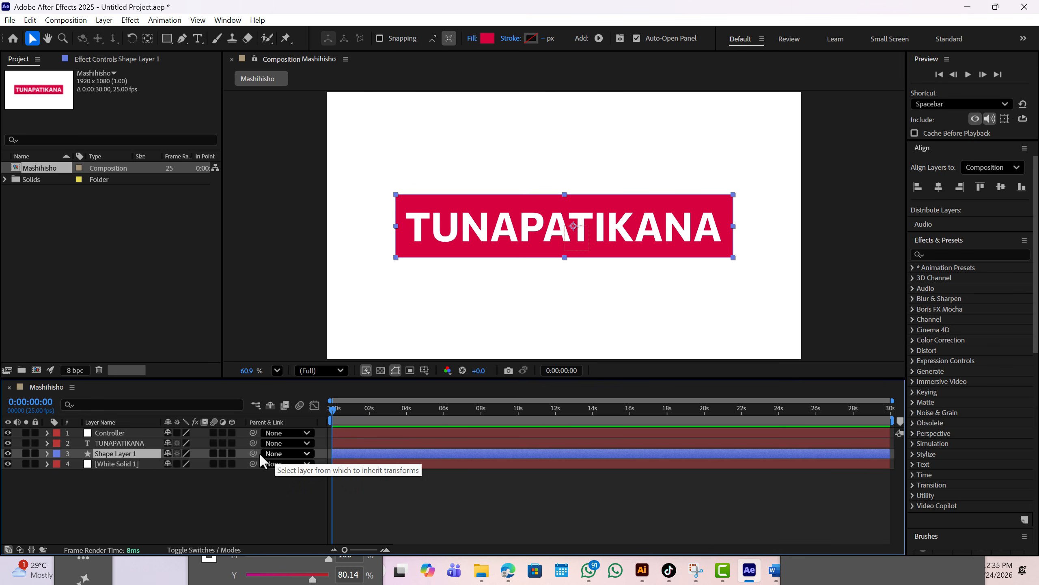
{"action": "left_click", "coordinate": [274, 454]}
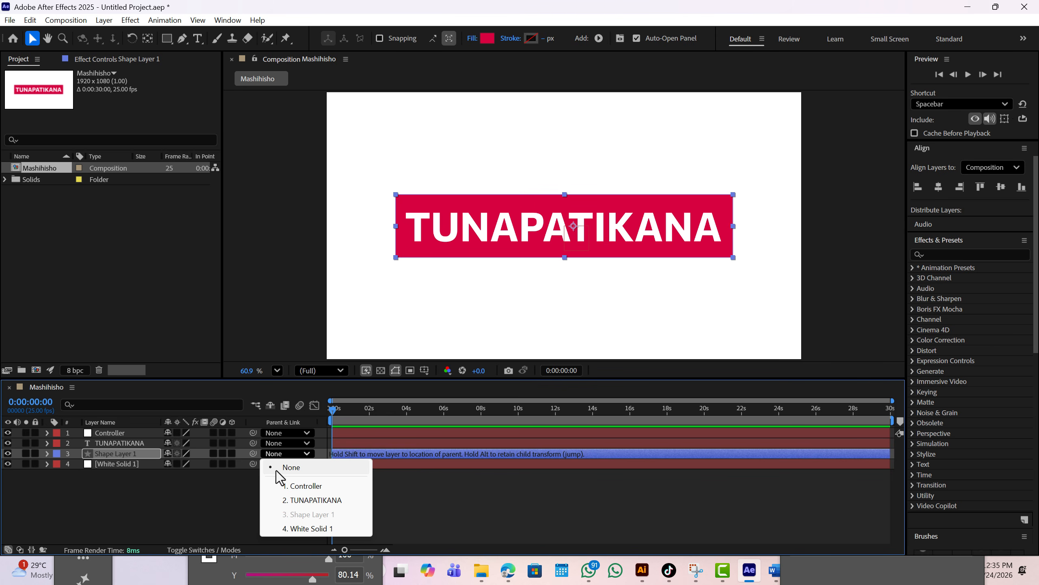
{"action": "left_click", "coordinate": [299, 486]}
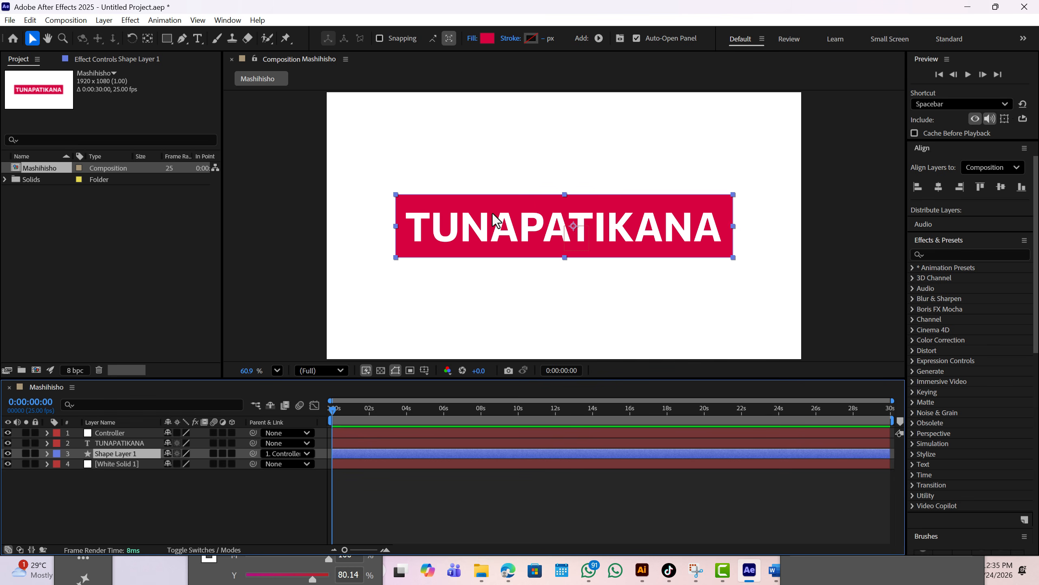
Parent the TUNAPATIKANA text layer to the Controller null layer.
{"action": "left_click", "coordinate": [131, 443]}
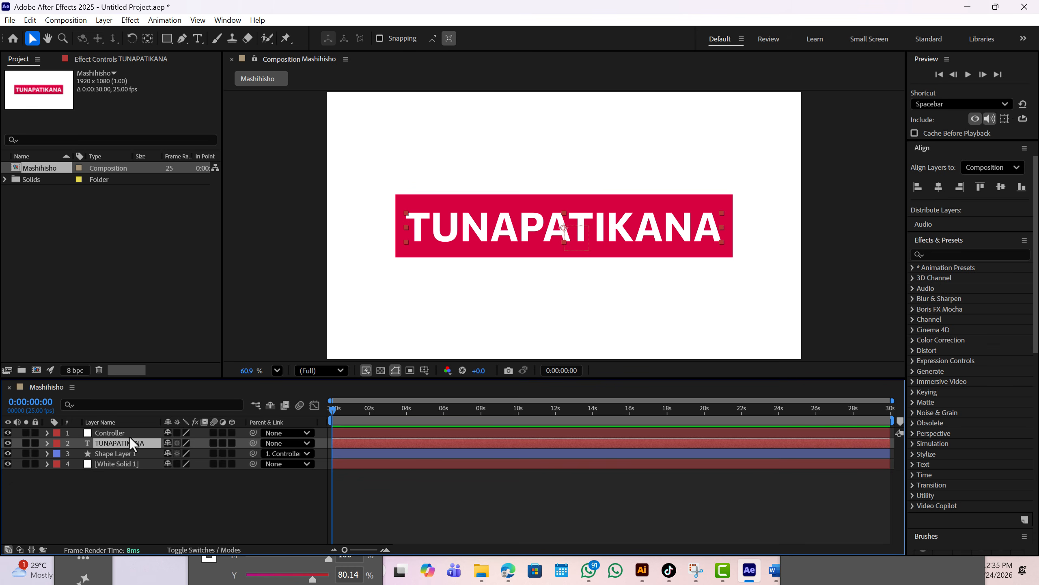
{"action": "left_click", "coordinate": [286, 443]}
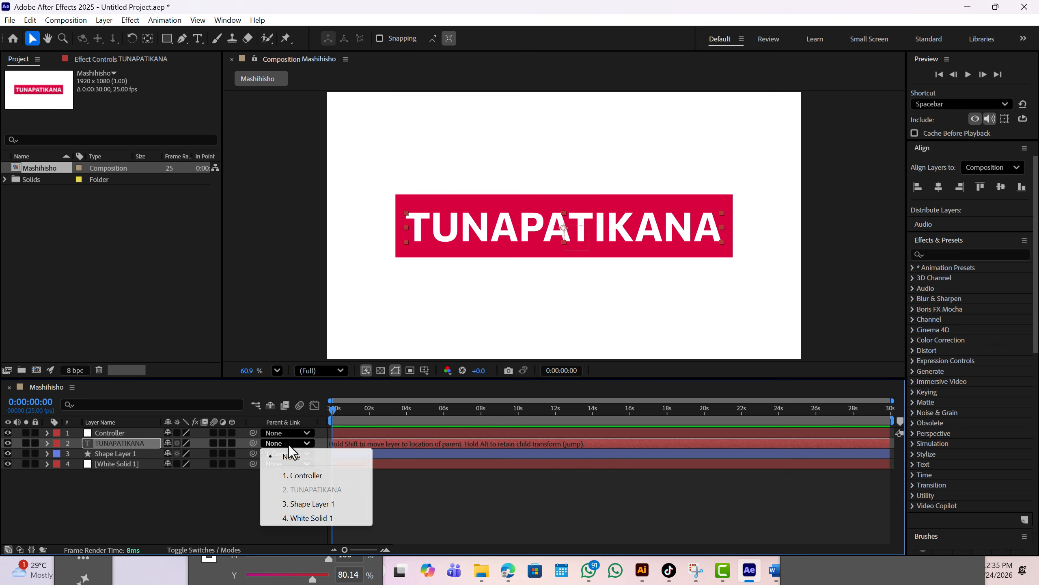
{"action": "left_click", "coordinate": [304, 476]}
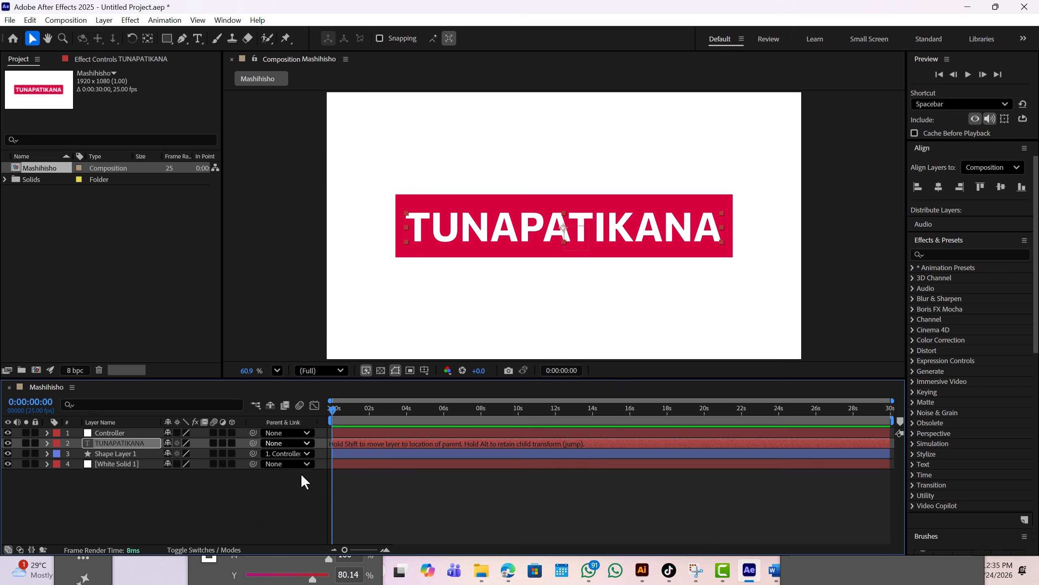
{"action": "left_click", "coordinate": [222, 464]}
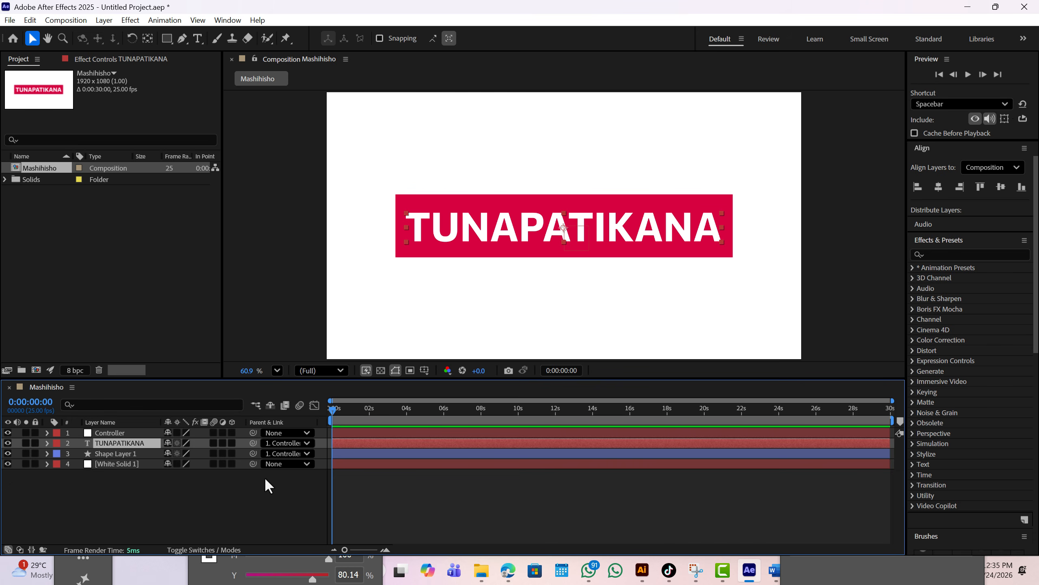
Try moving the Controller layer down to position 960, 656 to test the parenting, undo the move and collapse its properties.
{"action": "left_click", "coordinate": [132, 432]}
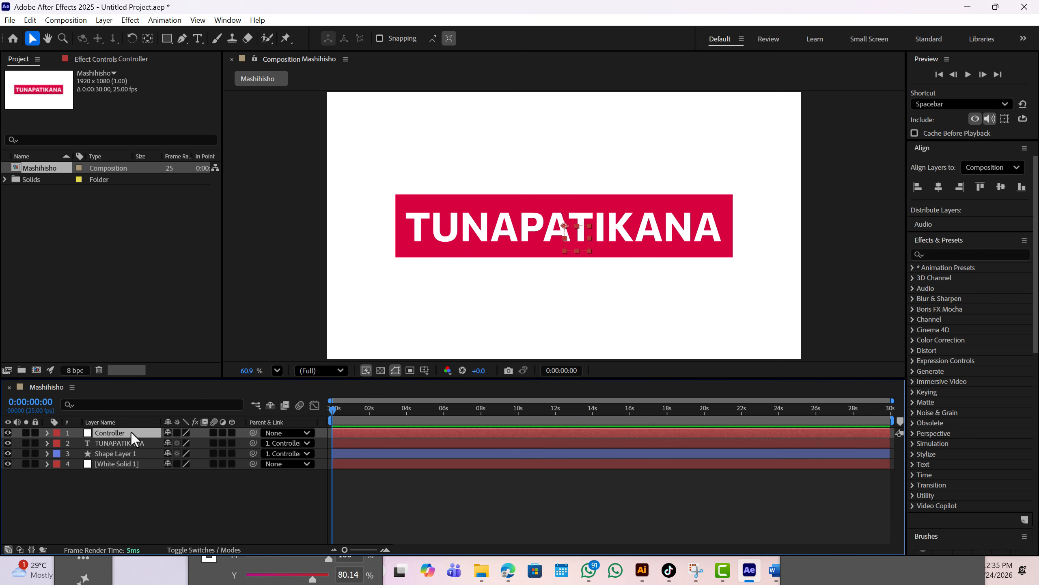
{"action": "key", "text": "p"}
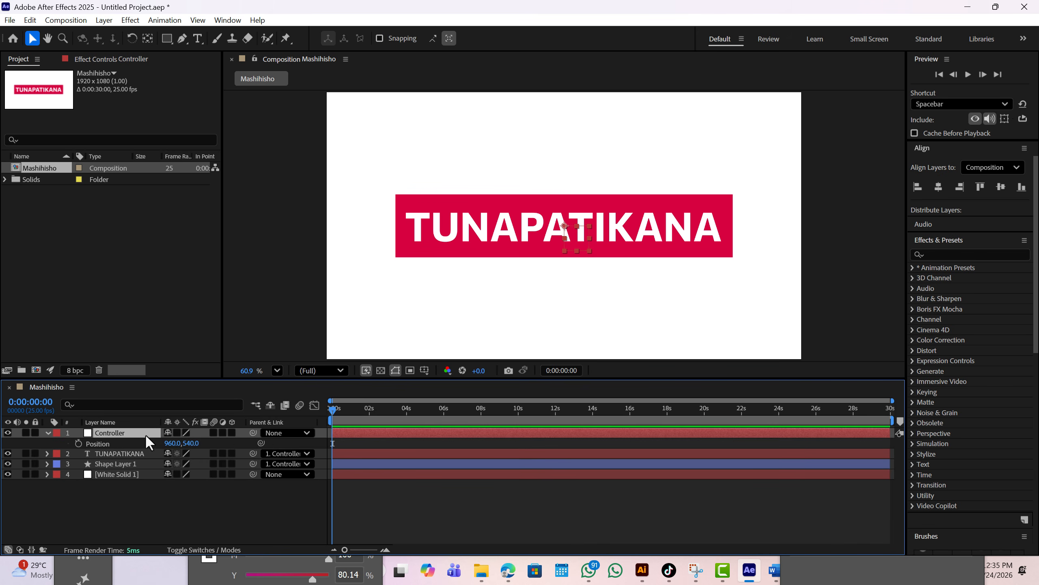
{"action": "left_click_drag", "start_coordinate": [192, 443], "coordinate": [295, 435]}
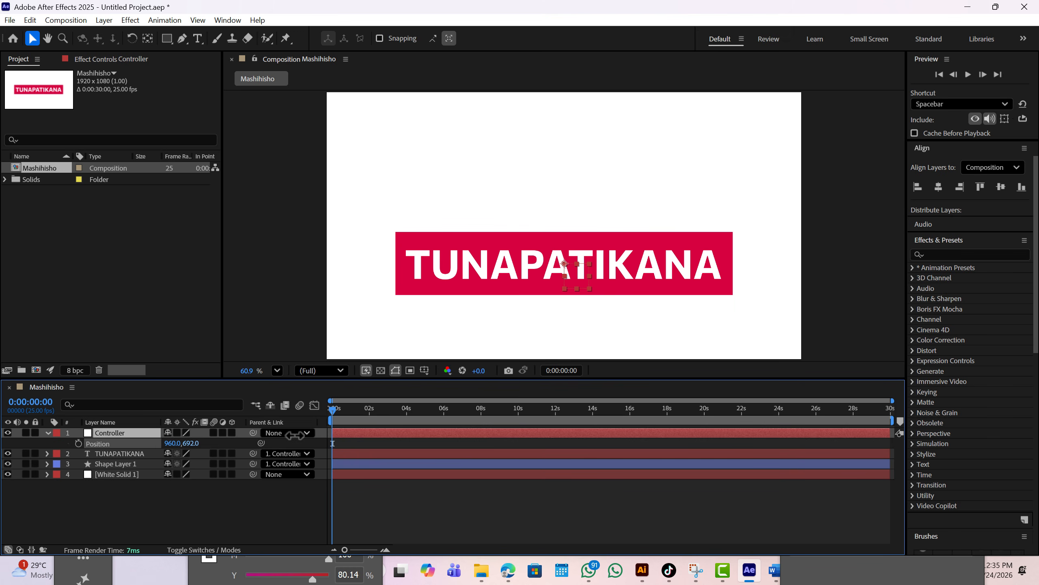
{"action": "left_click_drag", "start_coordinate": [295, 435], "coordinate": [278, 432]}
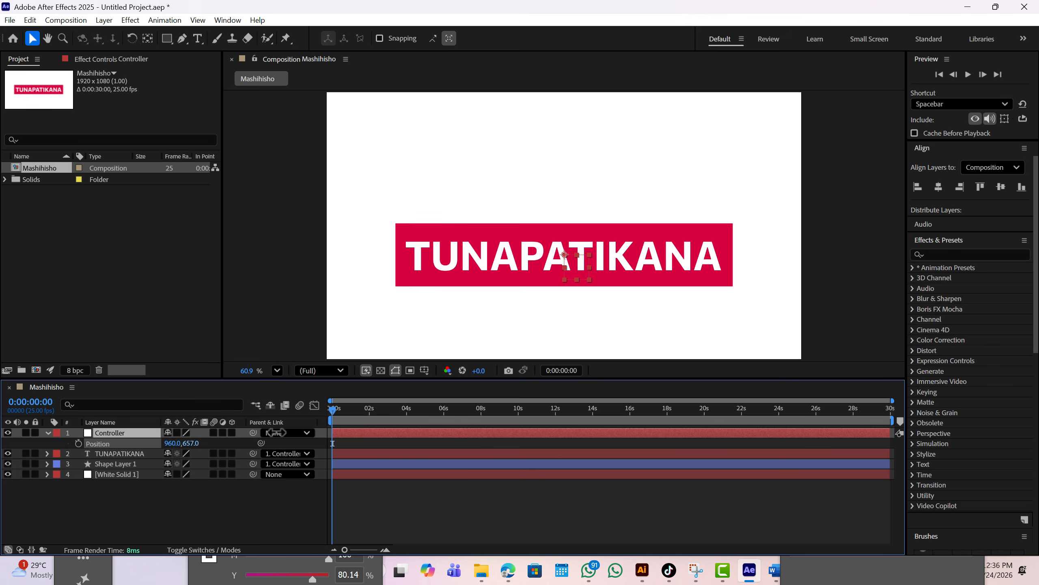
{"action": "left_click_drag", "start_coordinate": [277, 432], "coordinate": [276, 432]}
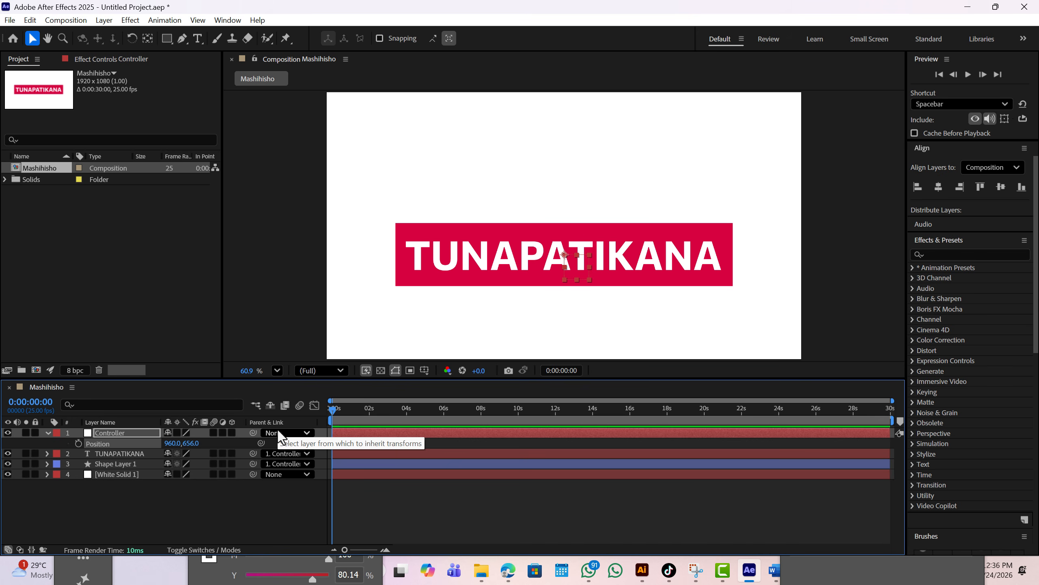
{"action": "key", "text": "ctrl+z"}
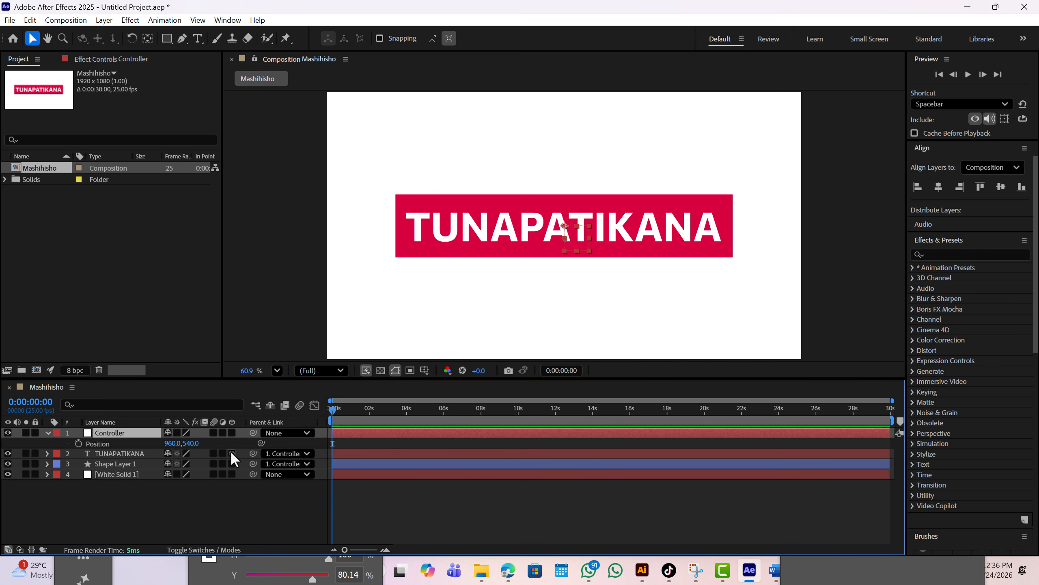
{"action": "left_click", "coordinate": [49, 434]}
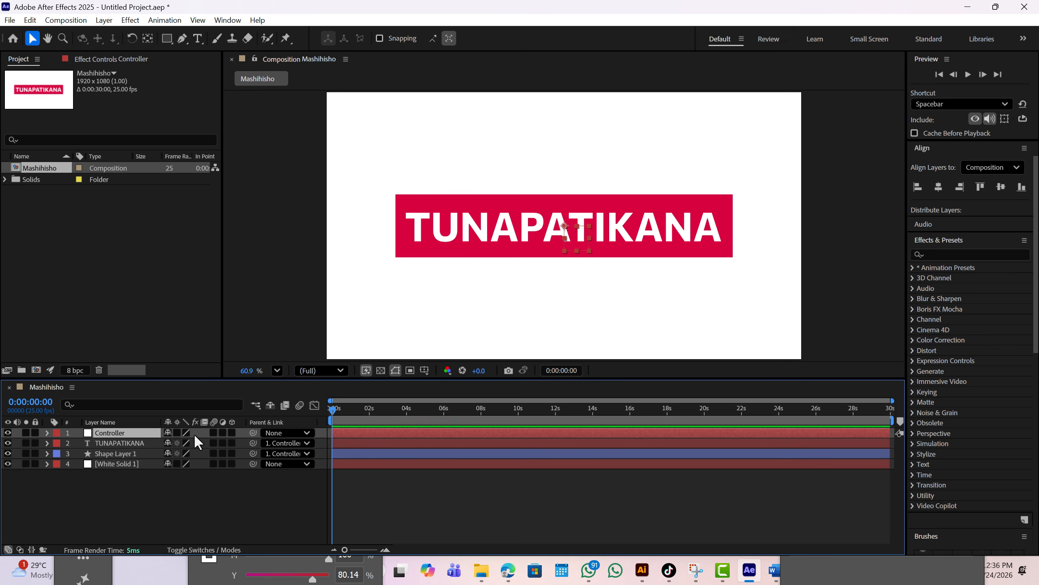
Turn the Controller, TUNAPATIKANA and Shape Layer 1 layers into 3D layers.
{"action": "left_click", "coordinate": [231, 433]}
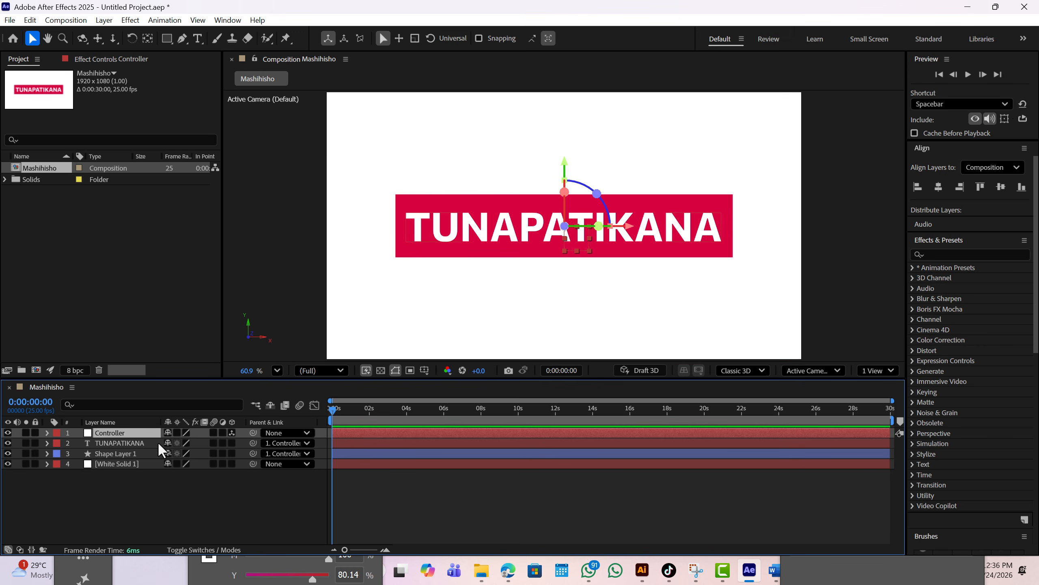
{"action": "left_click_drag", "start_coordinate": [232, 442], "coordinate": [230, 453]}
Add a Position keyframe to the Controller layer at 0:00:01:00, keeping 960, 540, 0.
{"action": "key", "text": "p"}
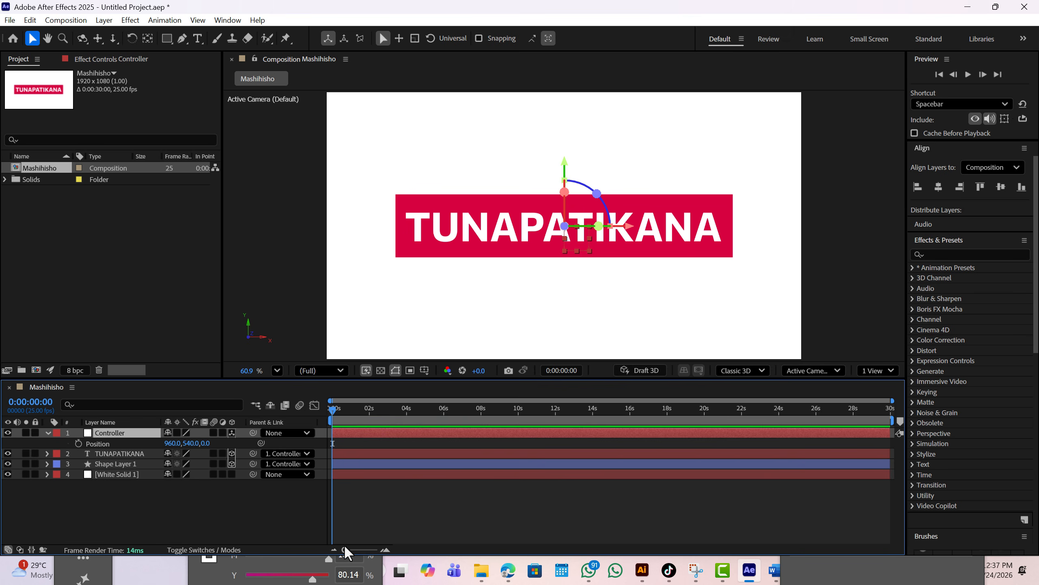
{"action": "left_click_drag", "start_coordinate": [344, 549], "coordinate": [364, 550]}
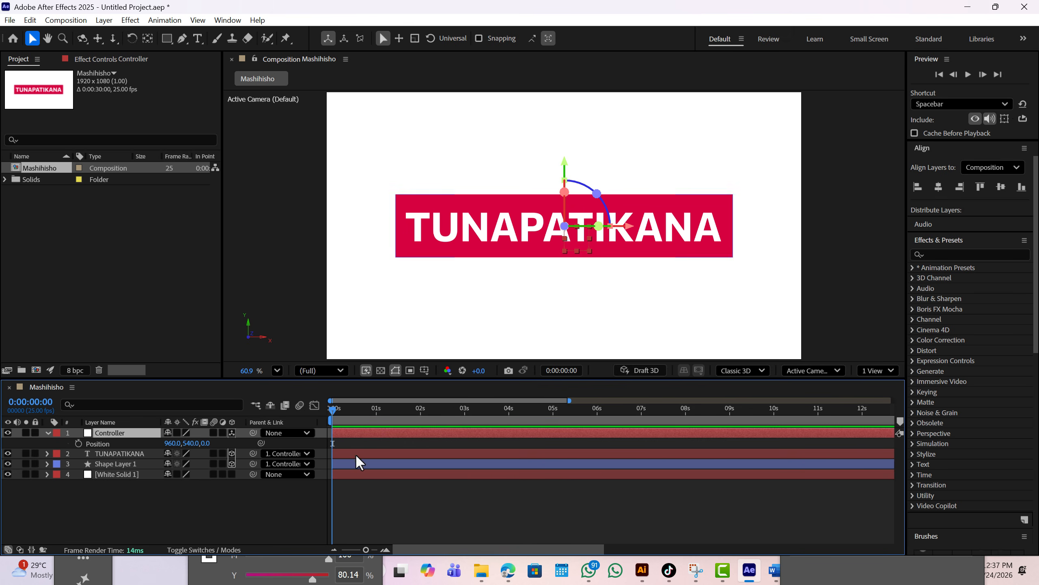
{"action": "left_click_drag", "start_coordinate": [334, 407], "coordinate": [379, 411]}
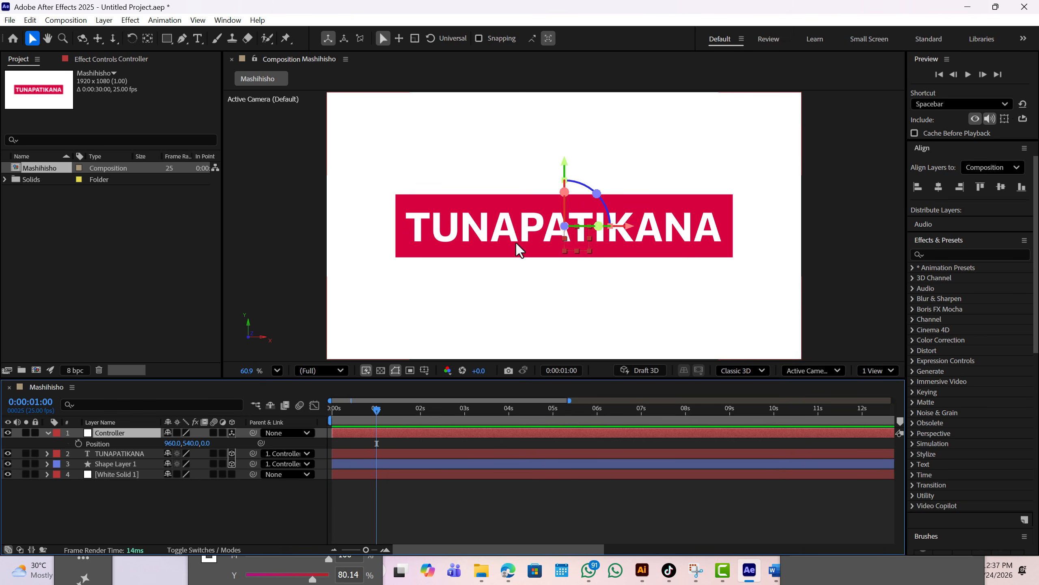
{"action": "left_click", "coordinate": [78, 443]}
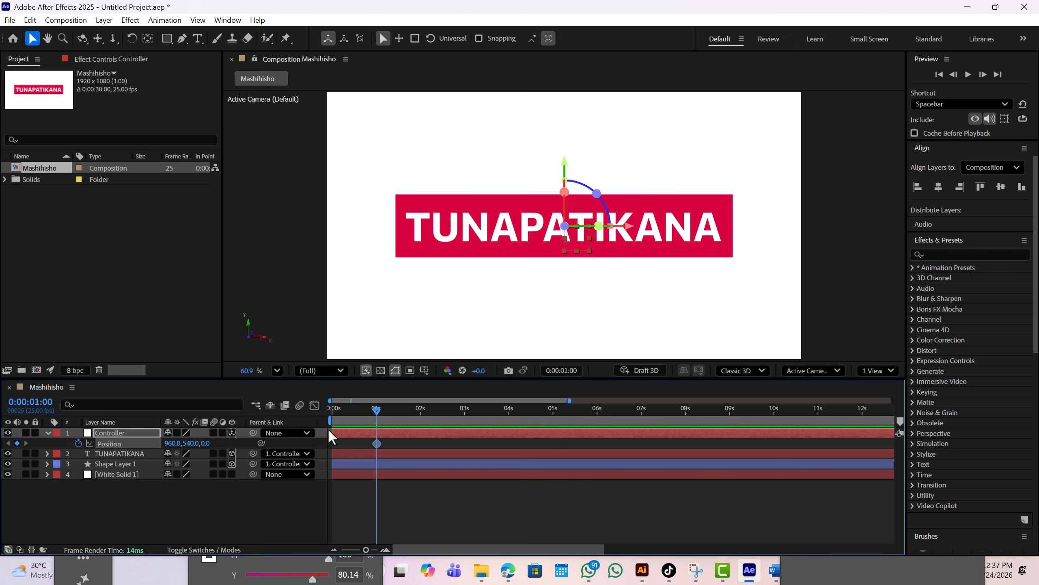
At the start of the composition, set the Controller's Z position to -2747 and preview the animation.
{"action": "left_click_drag", "start_coordinate": [375, 407], "coordinate": [312, 408]}
{"action": "left_click_drag", "start_coordinate": [205, 443], "coordinate": [104, 448]}
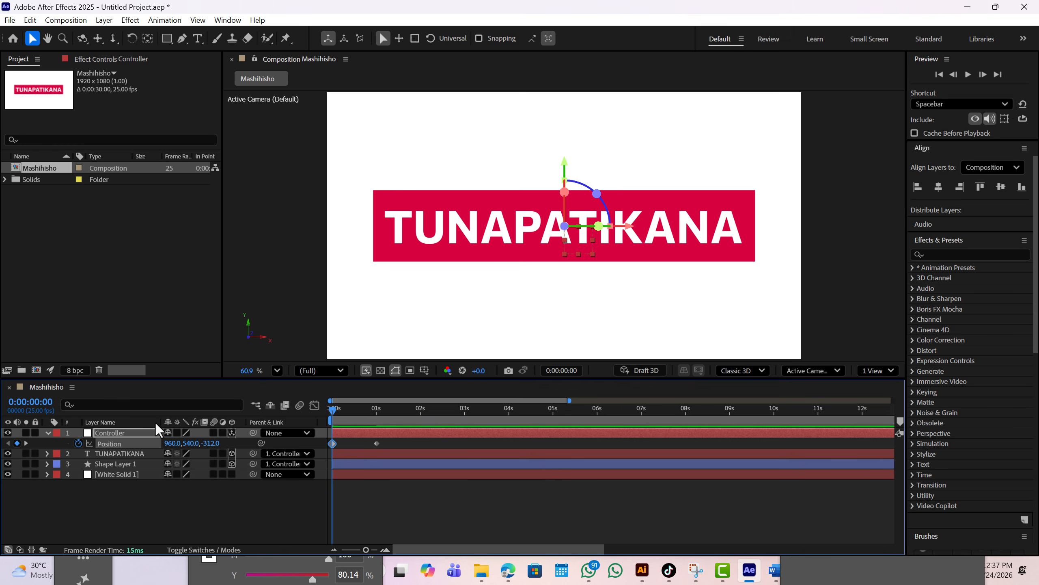
{"action": "left_click_drag", "start_coordinate": [210, 443], "coordinate": [33, 445]}
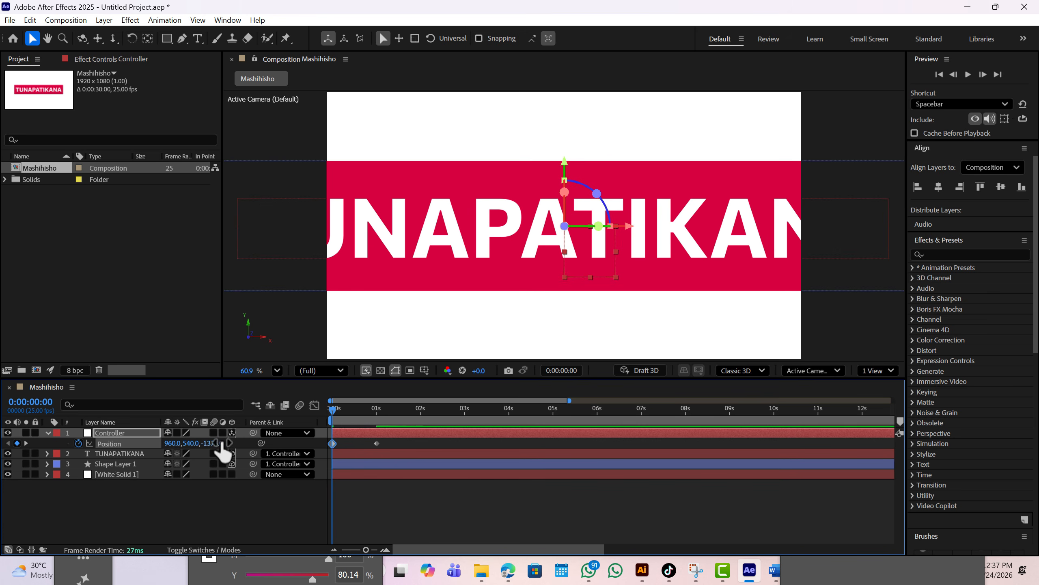
{"action": "left_click_drag", "start_coordinate": [220, 444], "coordinate": [8, 448]}
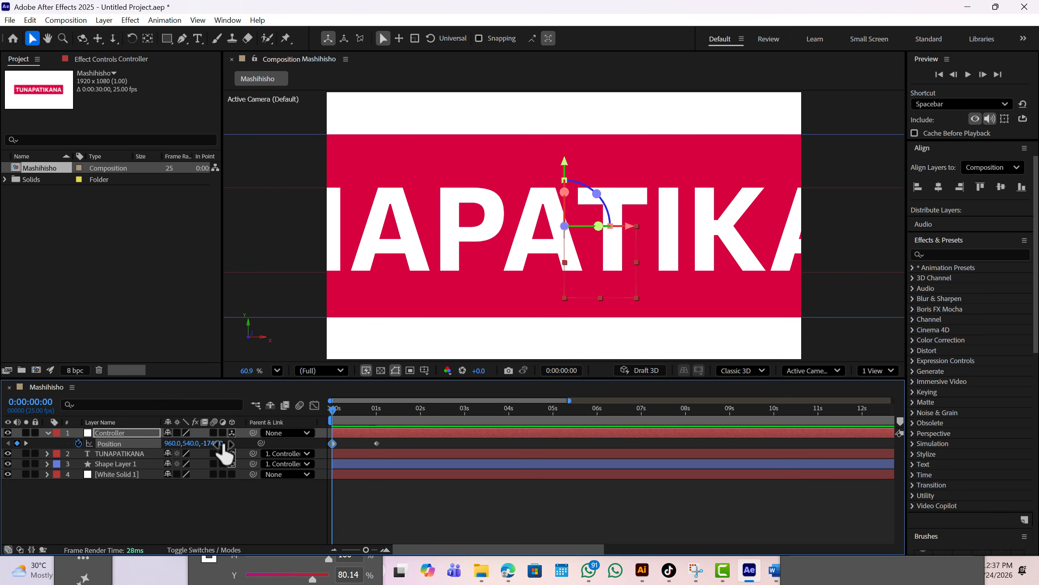
{"action": "left_click_drag", "start_coordinate": [223, 444], "coordinate": [70, 444]}
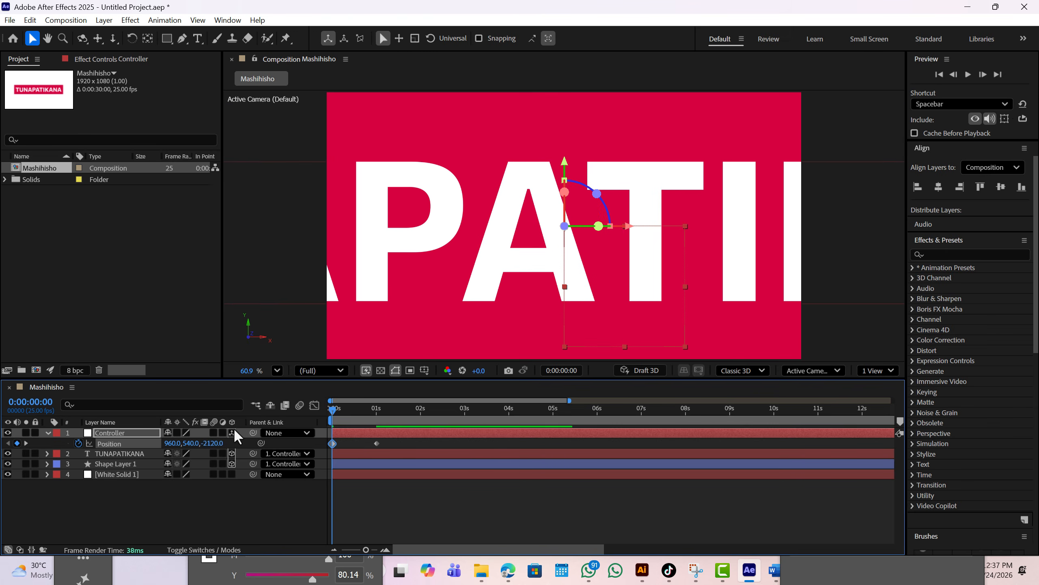
{"action": "left_click_drag", "start_coordinate": [218, 444], "coordinate": [152, 445]}
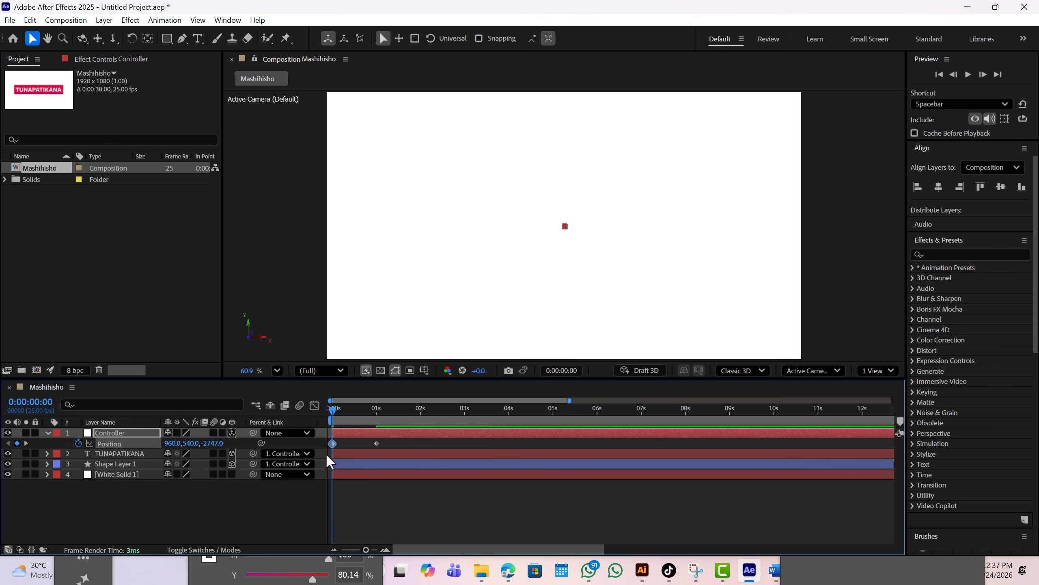
{"action": "key", "text": "space"}
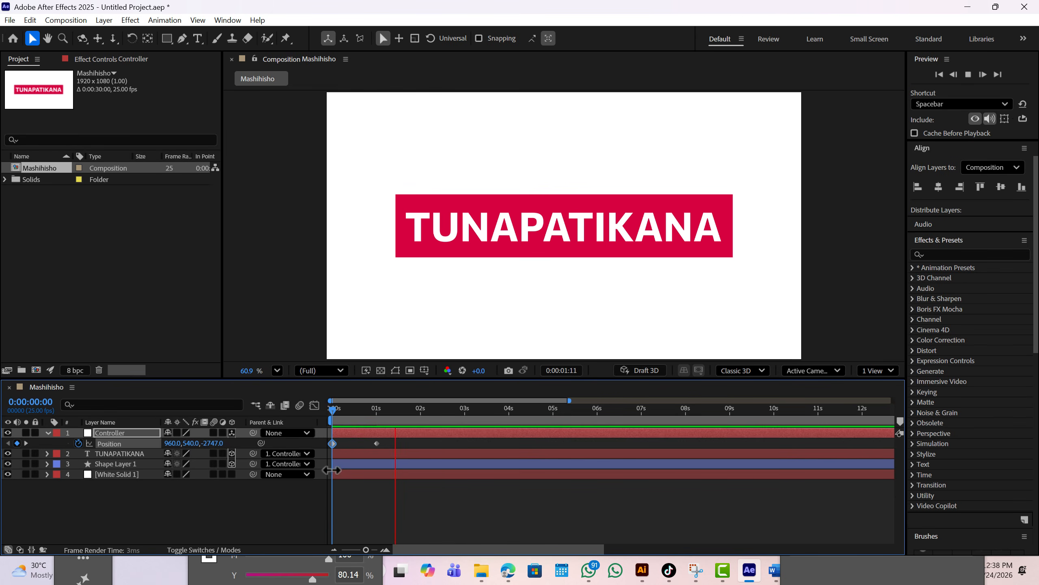
{"action": "key", "text": "space"}
{"action": "key", "text": "space"}
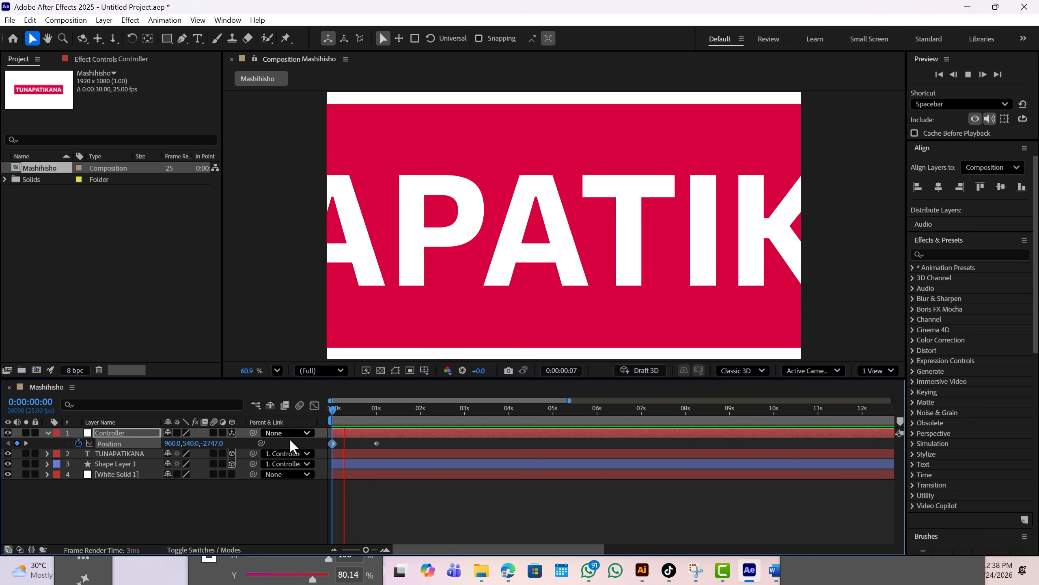
{"action": "key", "text": "space"}
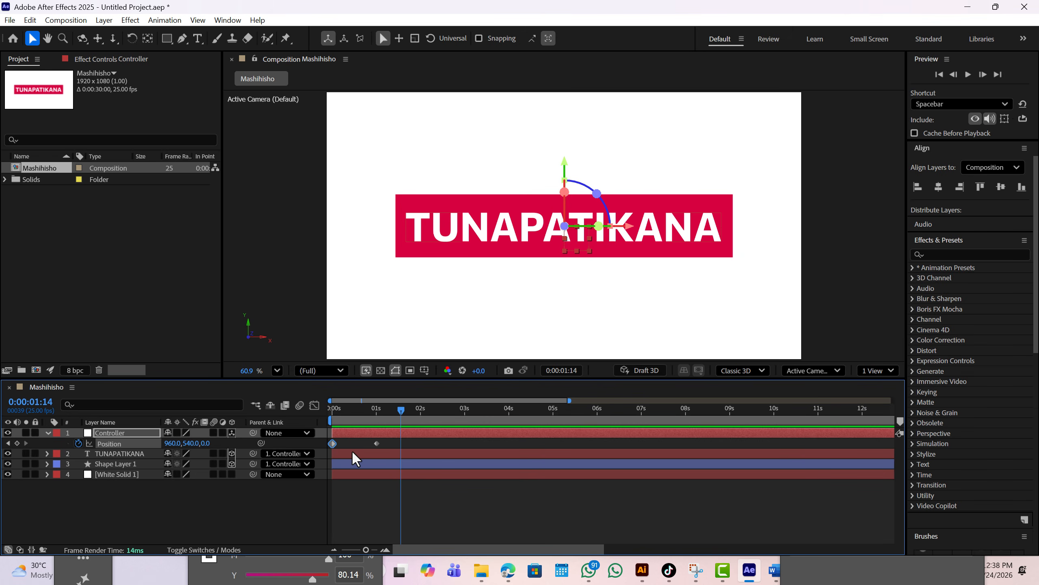
Apply Easy Ease to both Controller Position keyframes and preview the eased animation from the start.
{"action": "left_click_drag", "start_coordinate": [390, 440], "coordinate": [333, 445]}
{"action": "right_click", "coordinate": [332, 442]}
{"action": "mouse_move", "coordinate": [391, 436]}
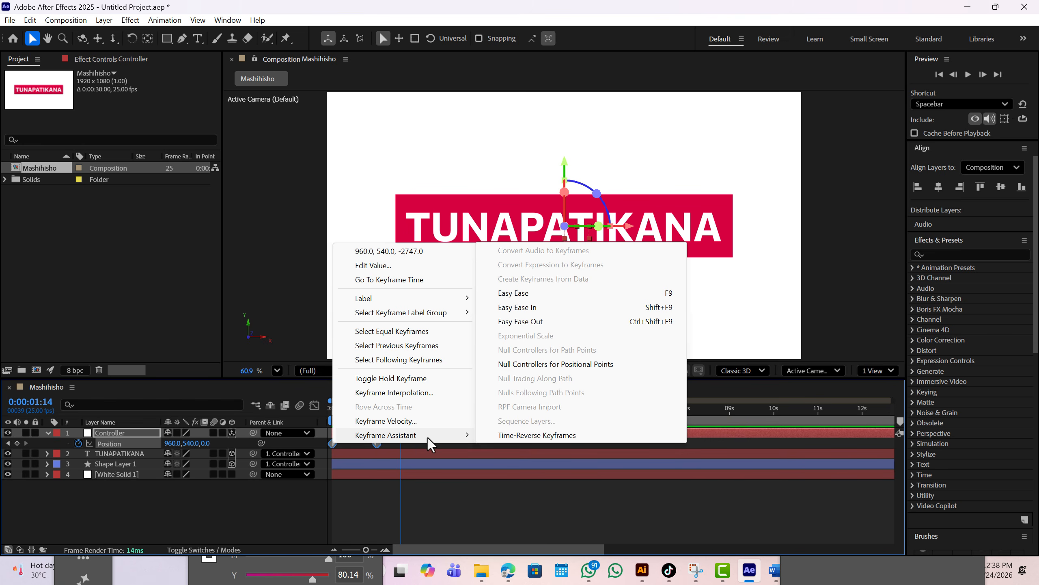
{"action": "left_click", "coordinate": [511, 293]}
{"action": "left_click_drag", "start_coordinate": [387, 409], "coordinate": [255, 406]}
{"action": "key", "text": "space"}
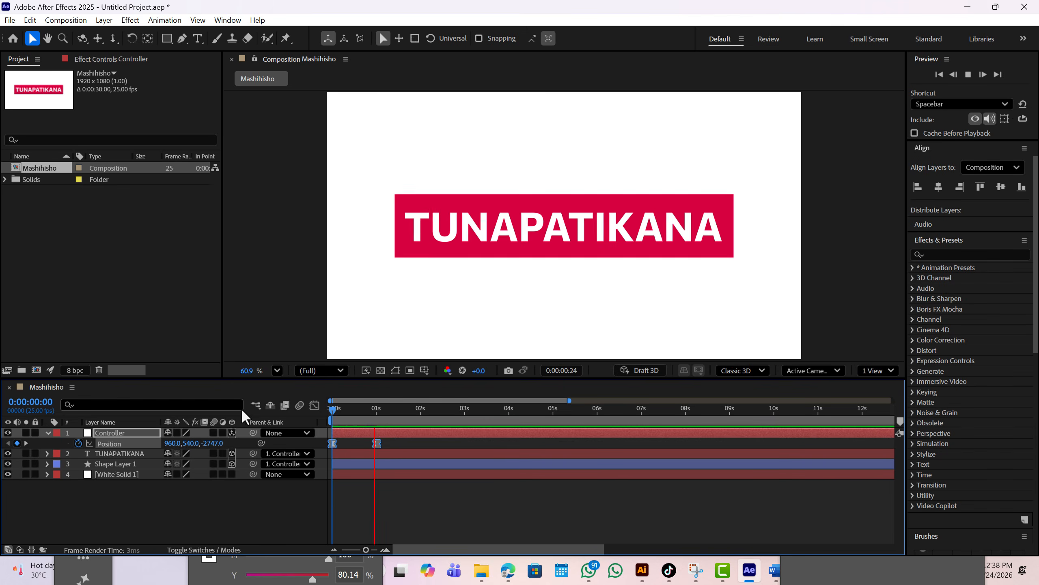
{"action": "left_click_drag", "start_coordinate": [332, 409], "coordinate": [256, 410]}
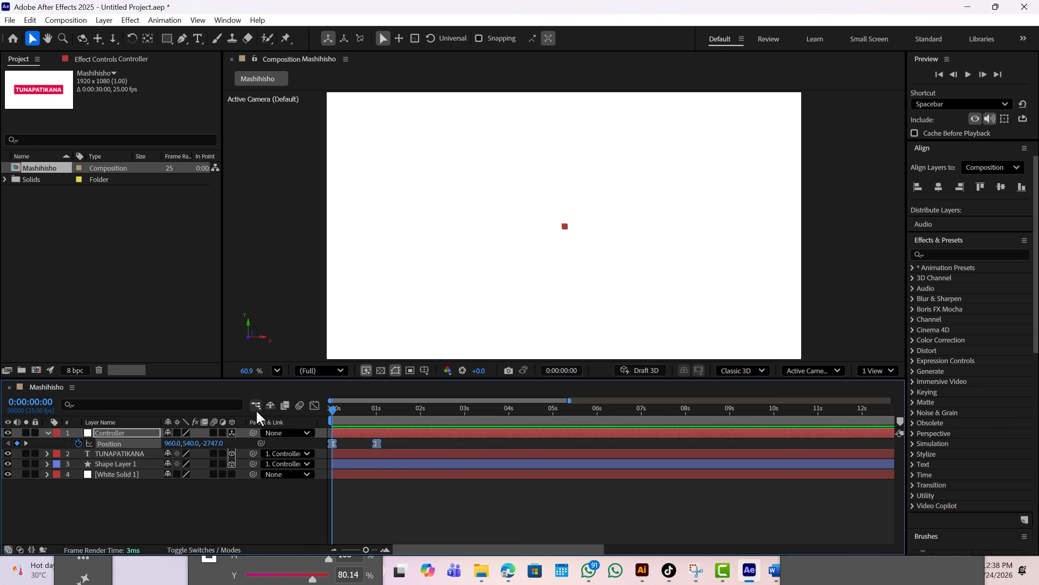
{"action": "key", "text": "space"}
{"action": "key", "text": "space"}
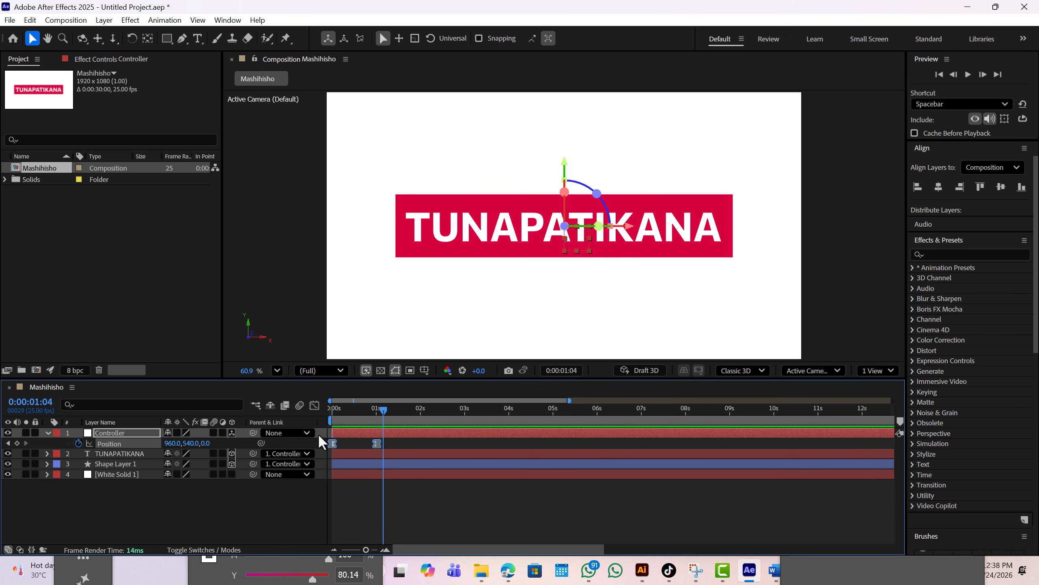
Check the speed graph, try the Controller's second Position keyframe at about 4 seconds, and return it to 1 second, previewing both timings.
{"action": "left_click", "coordinate": [314, 406]}
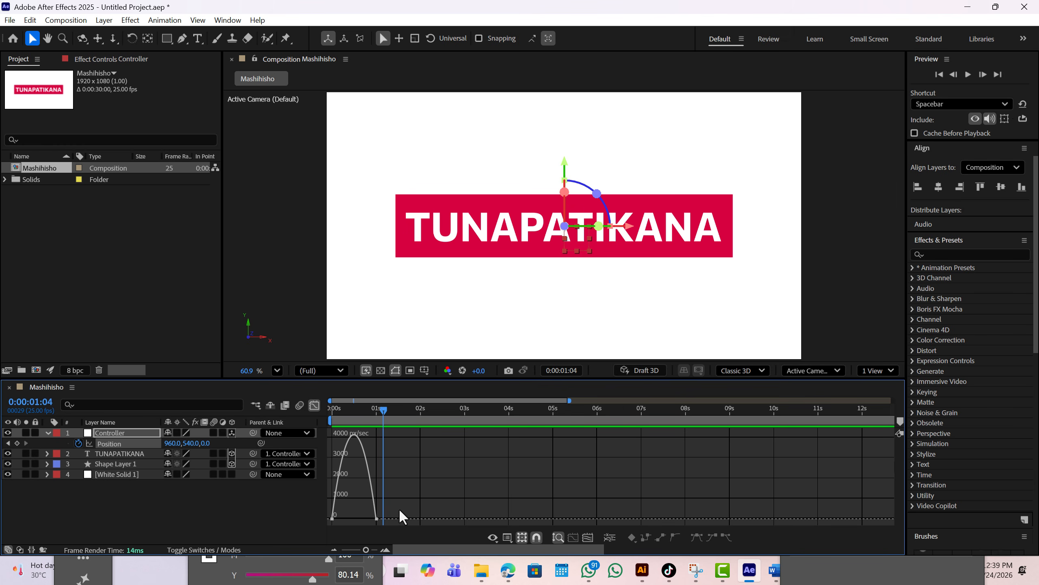
{"action": "left_click", "coordinate": [314, 405]}
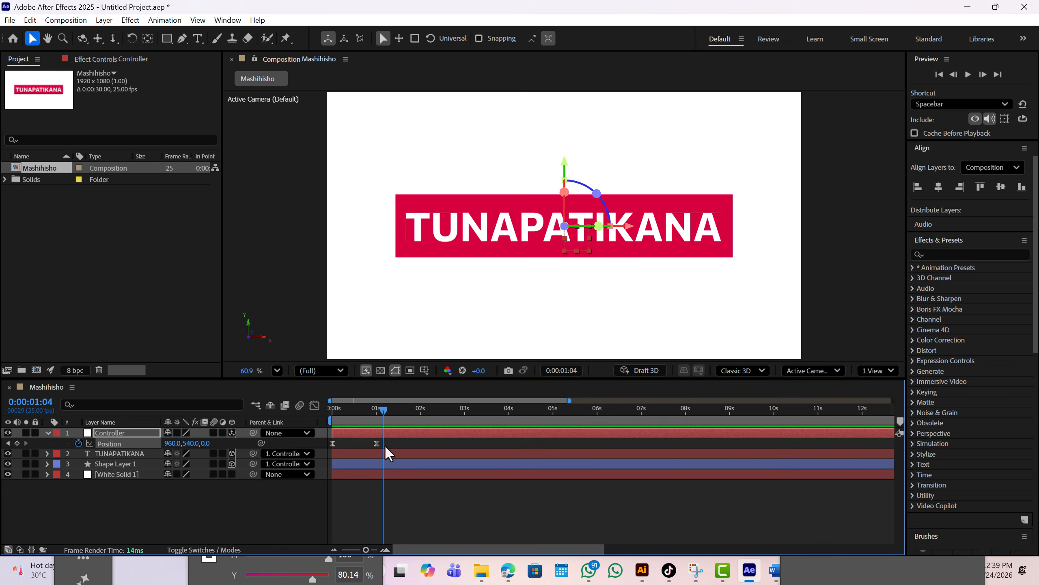
{"action": "left_click_drag", "start_coordinate": [377, 443], "coordinate": [511, 444]}
{"action": "left_click_drag", "start_coordinate": [384, 411], "coordinate": [337, 415]}
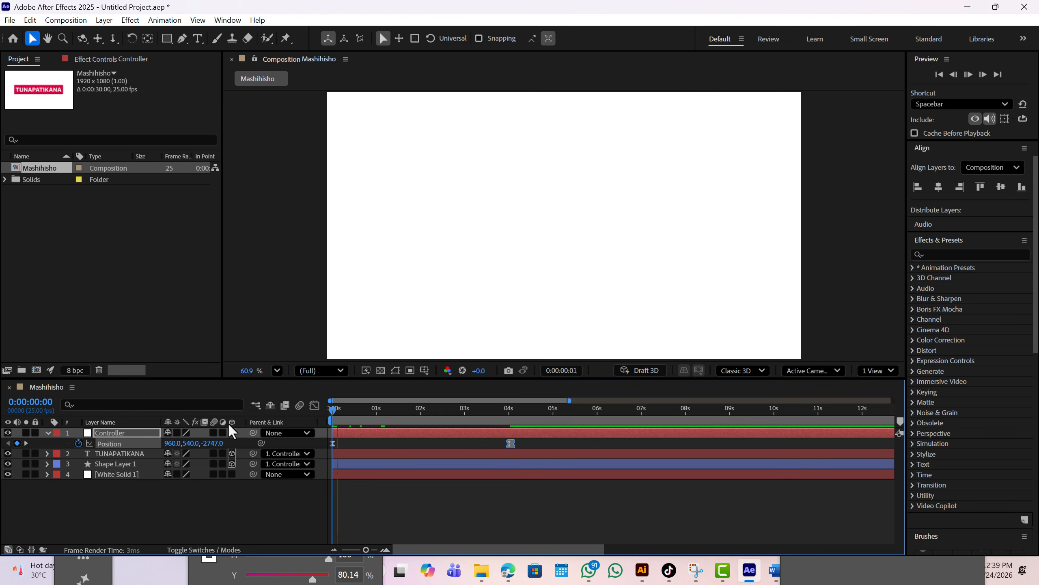
{"action": "key", "text": "space"}
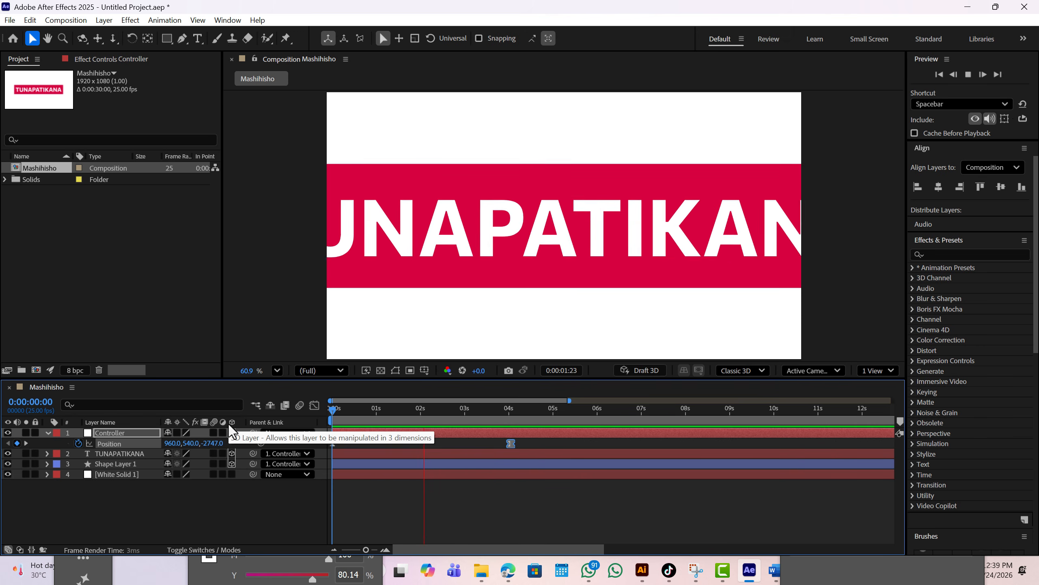
{"action": "key", "text": "space"}
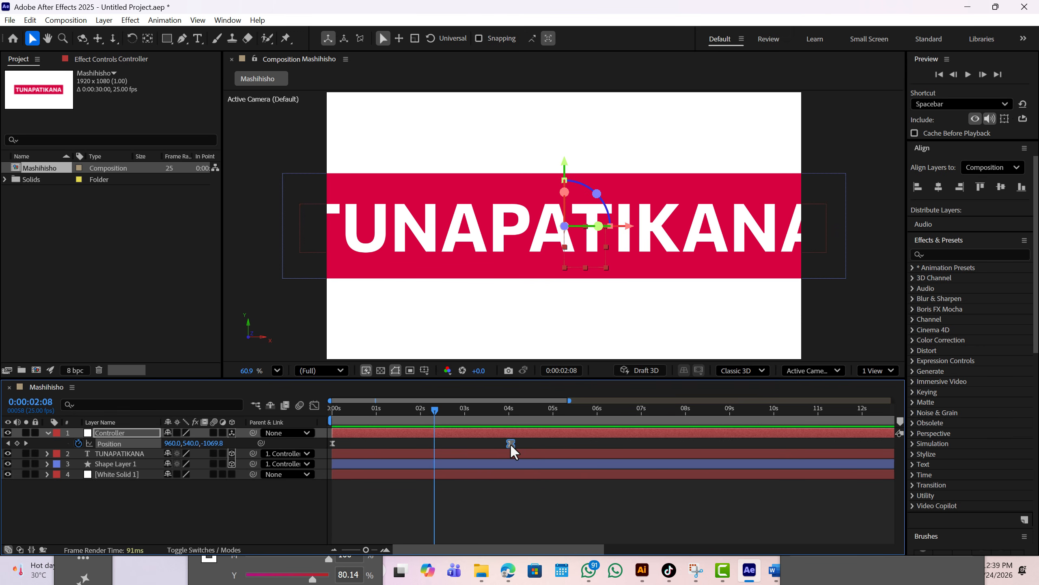
{"action": "left_click_drag", "start_coordinate": [510, 443], "coordinate": [247, 414]}
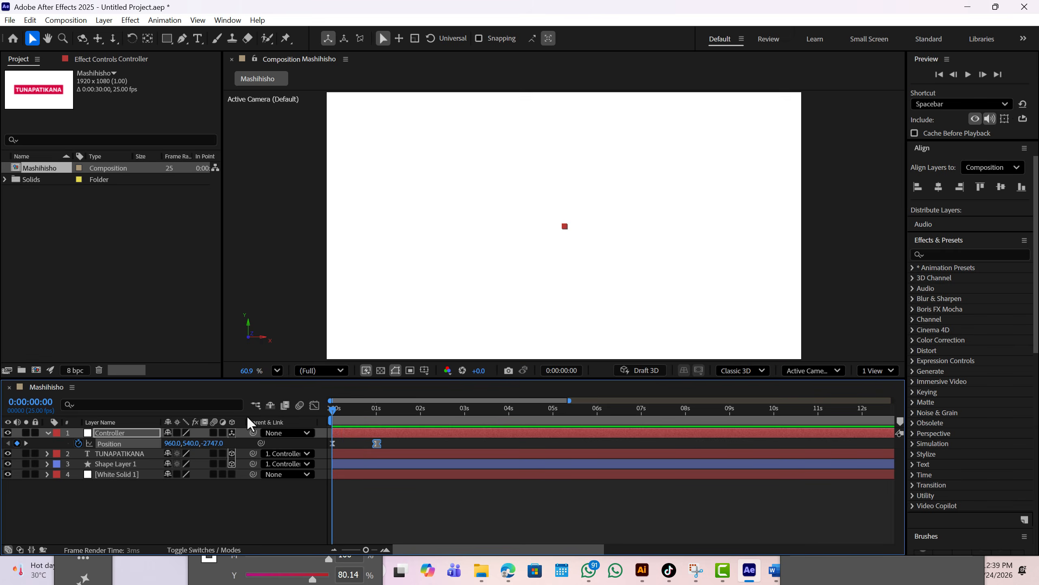
{"action": "key", "text": "space"}
{"action": "key", "text": "space"}
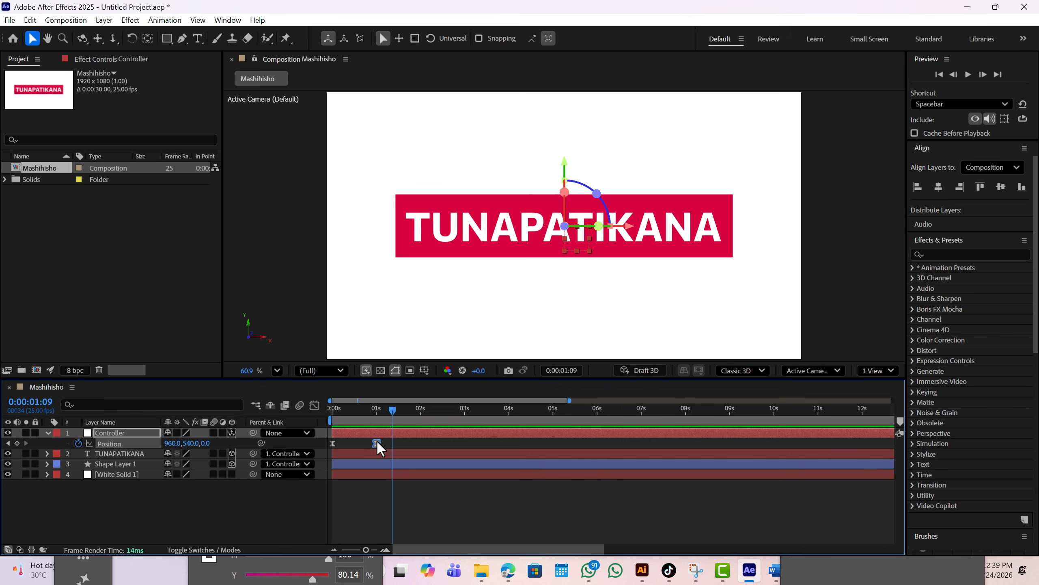
Reshape the Controller's Position speed graph into a sharp early peak with a long, gradual slowdown, and preview the motion.
{"action": "left_click_drag", "start_coordinate": [407, 442], "coordinate": [320, 446]}
{"action": "left_click", "coordinate": [314, 406]}
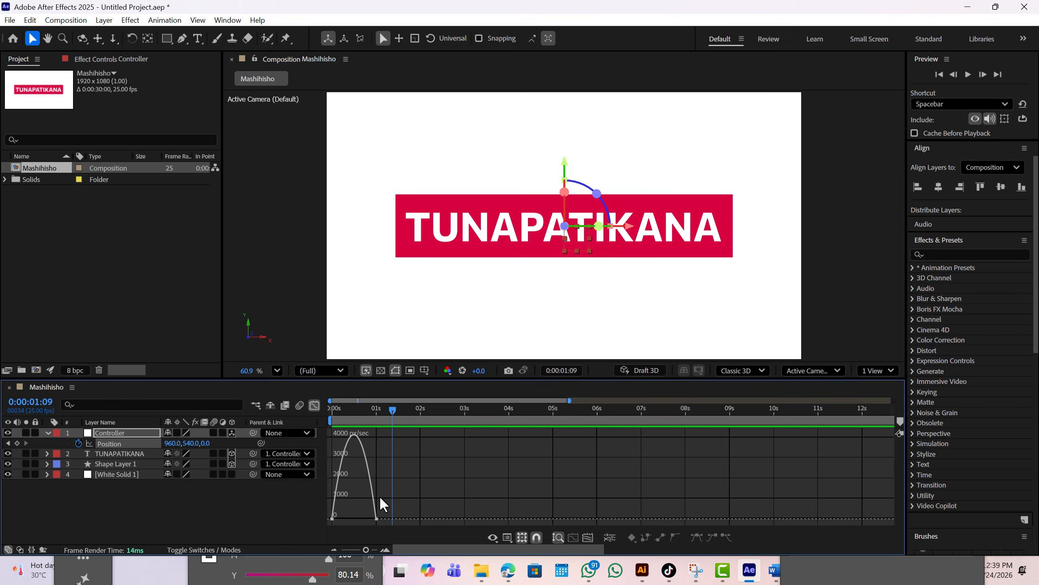
{"action": "left_click_drag", "start_coordinate": [409, 500], "coordinate": [354, 519]}
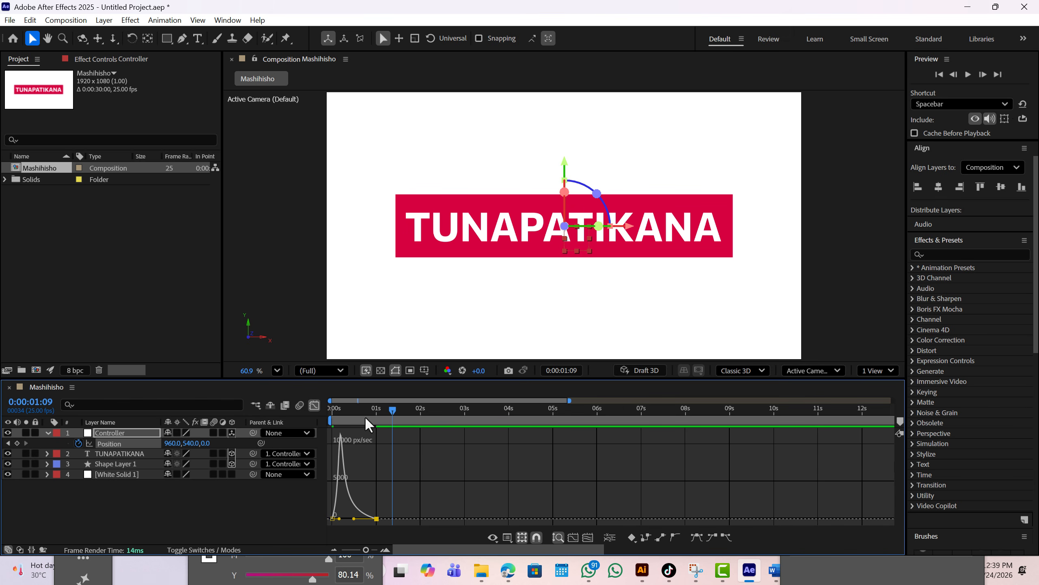
{"action": "key", "text": "space"}
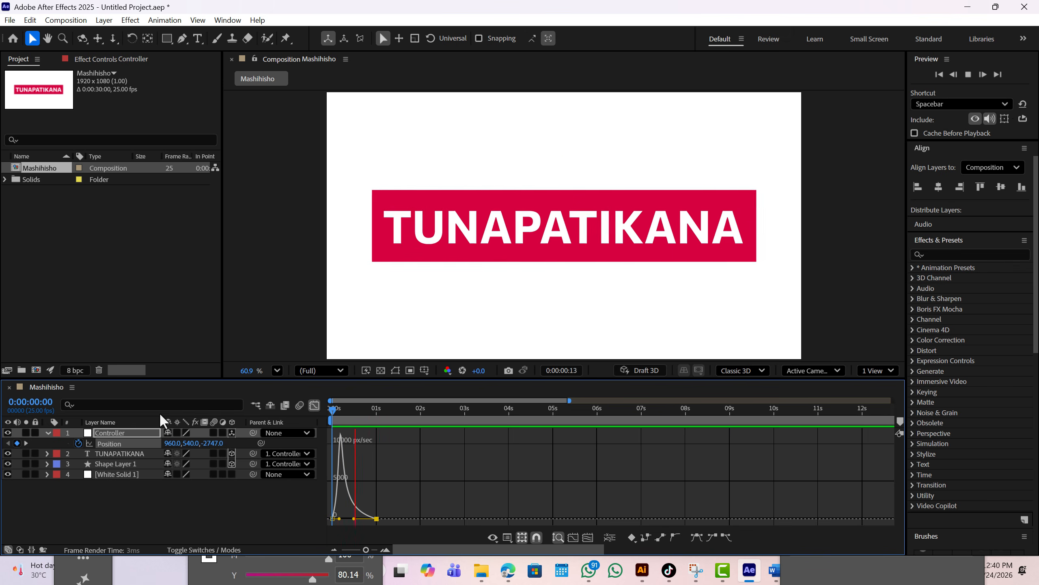
{"action": "key", "text": "space"}
{"action": "left_click", "coordinate": [314, 405]}
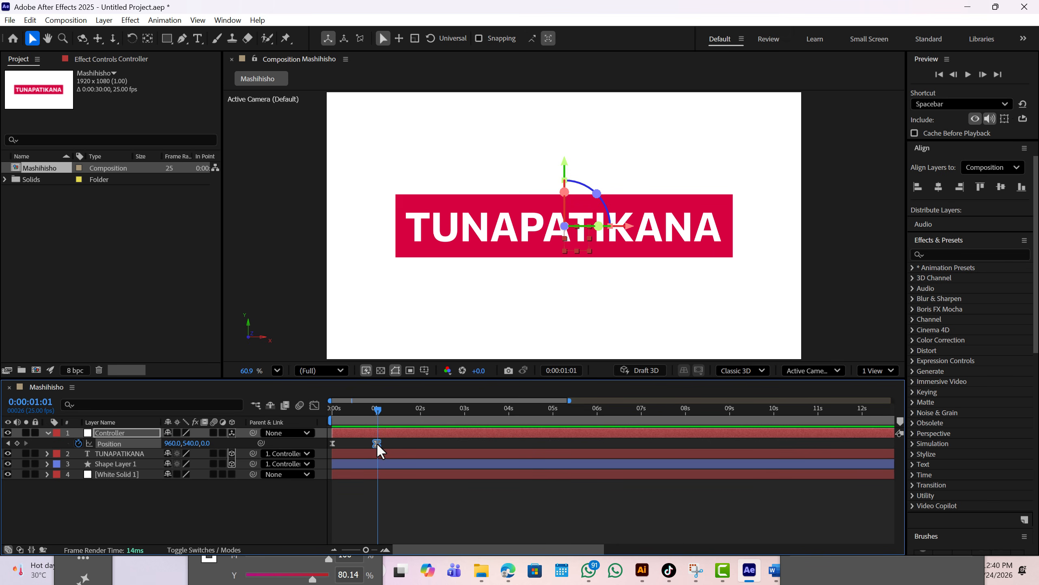
Move the Controller's second Position keyframe to 0:00:01:07 and preview the slower animation from the start.
{"action": "left_click_drag", "start_coordinate": [377, 443], "coordinate": [389, 441]}
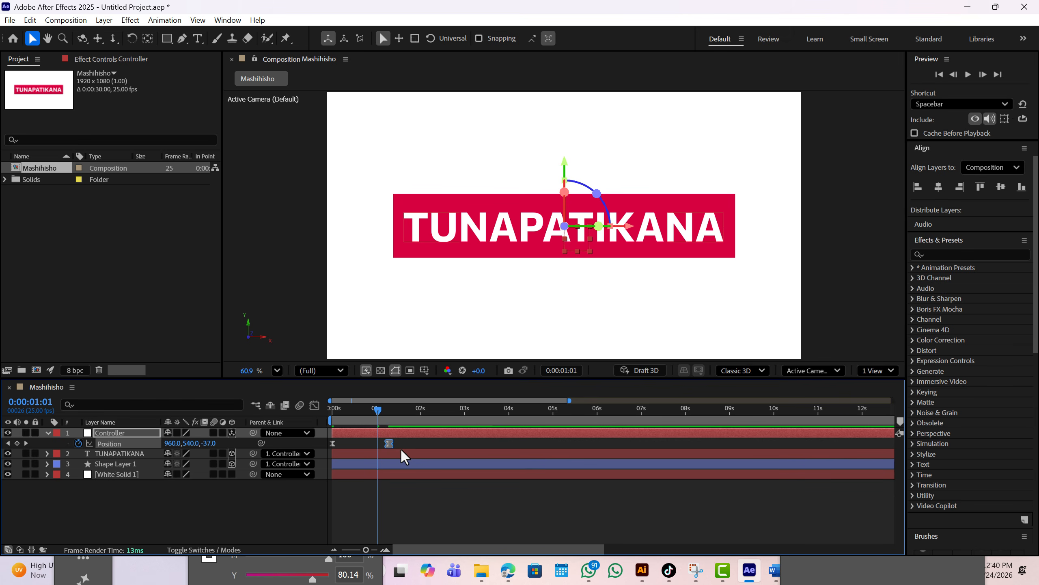
{"action": "key", "text": "Home"}
{"action": "key", "text": "space"}
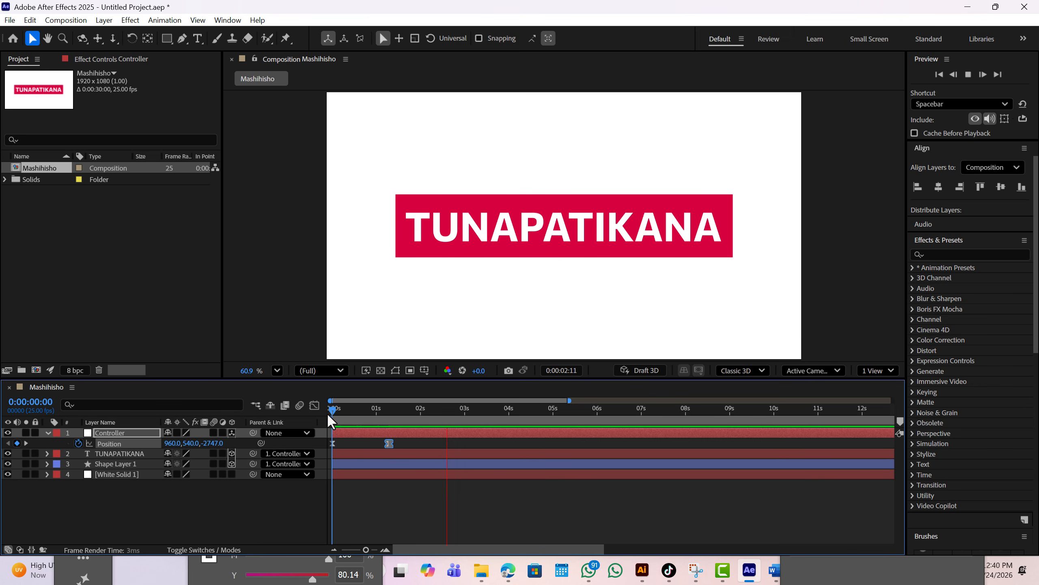
{"action": "key", "text": "space"}
{"action": "key", "text": "k"}
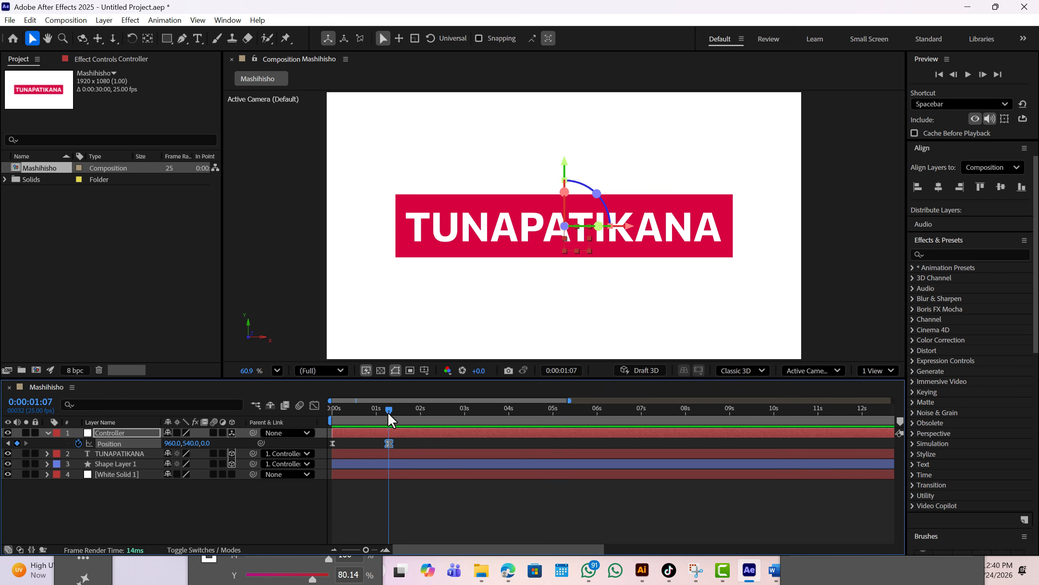
{"action": "key", "text": "space"}
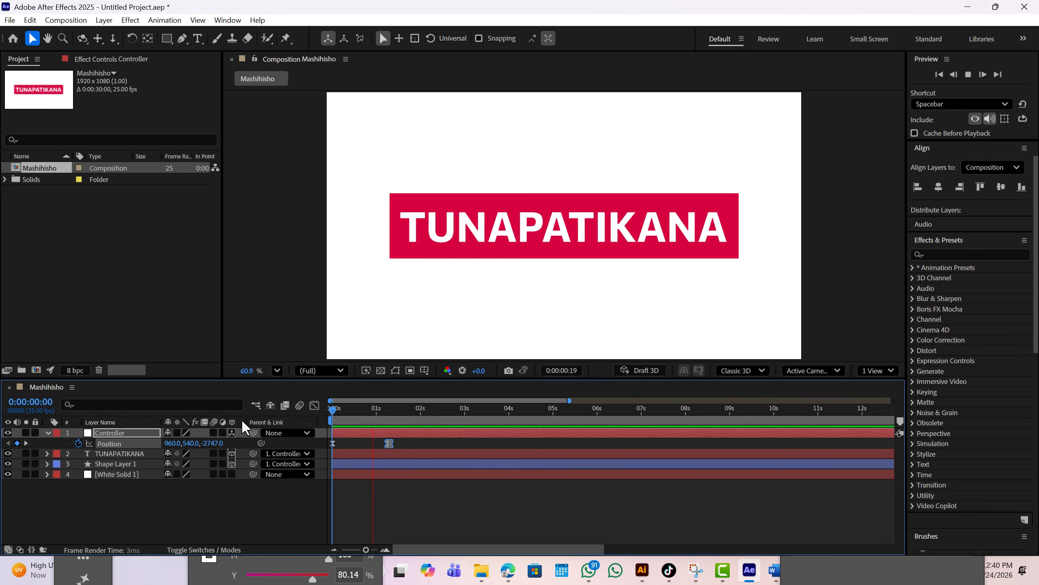
{"action": "key", "text": "space"}
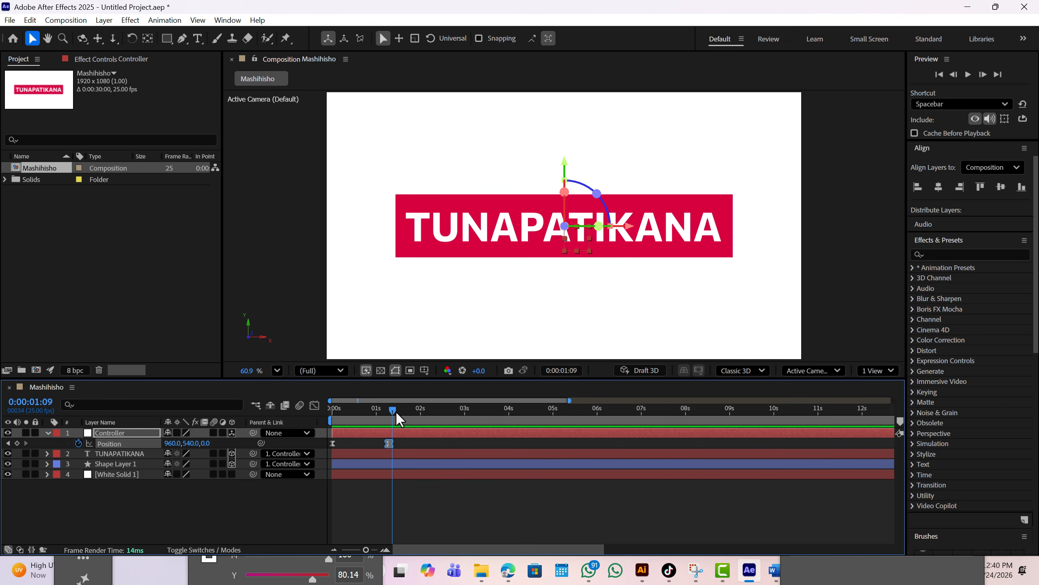
At 0:00:01:06, show the Controller's rotation properties and switch back to its Position keyframes.
{"action": "mouse_move", "coordinate": [393, 411]}
{"action": "left_mouse_down"}
{"action": "mouse_move", "coordinate": [316, 411]}
{"action": "mouse_move", "coordinate": [390, 415]}
{"action": "left_mouse_up"}
{"action": "key", "text": "r"}
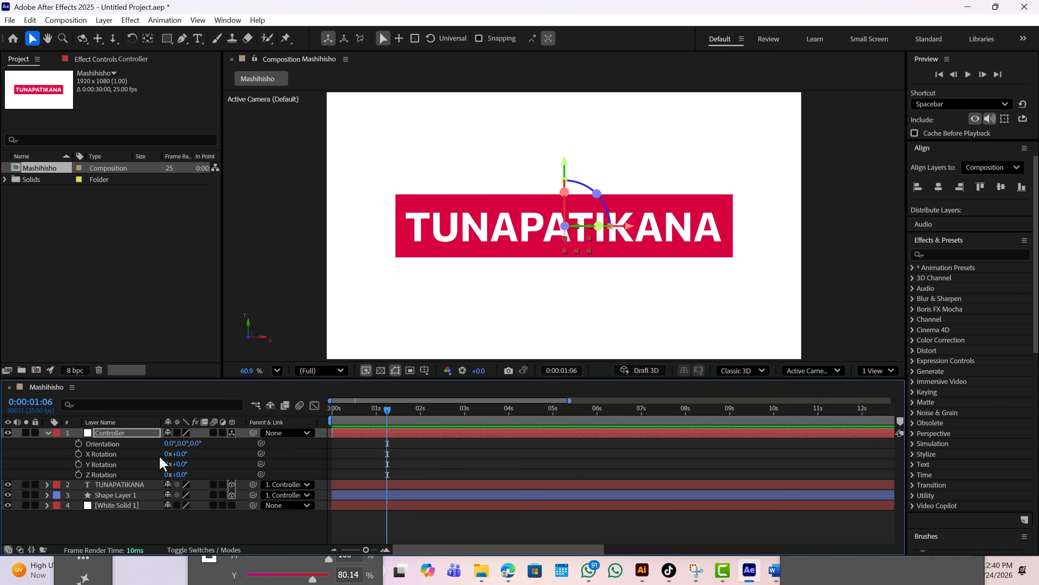
{"action": "left_click", "coordinate": [141, 432]}
{"action": "key", "text": "p"}
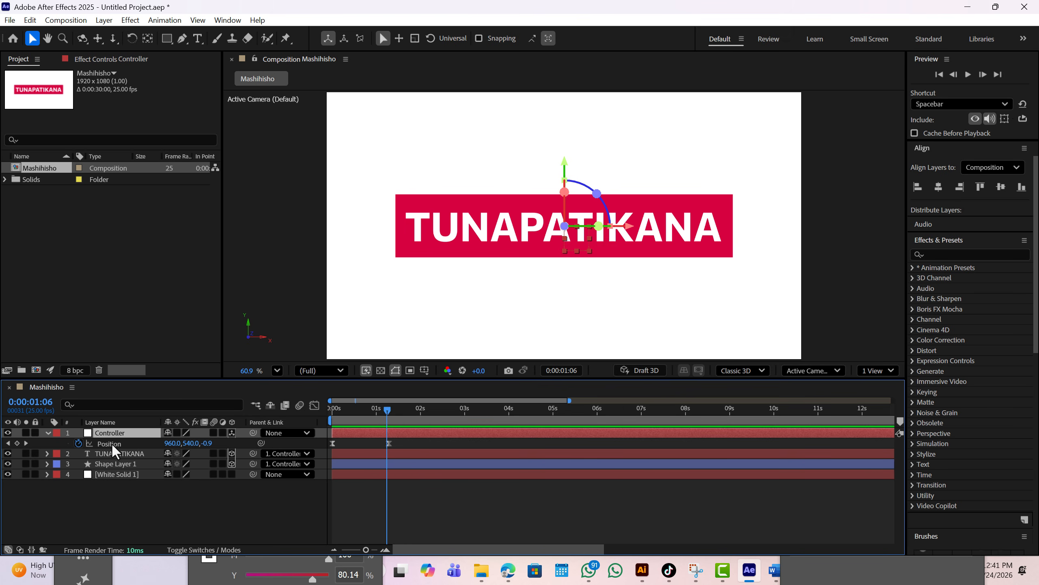
Show the Controller's rotation properties alongside Position and add an X Rotation keyframe of 0° at 0:00:01:07.
{"action": "key", "text": "shift+r"}
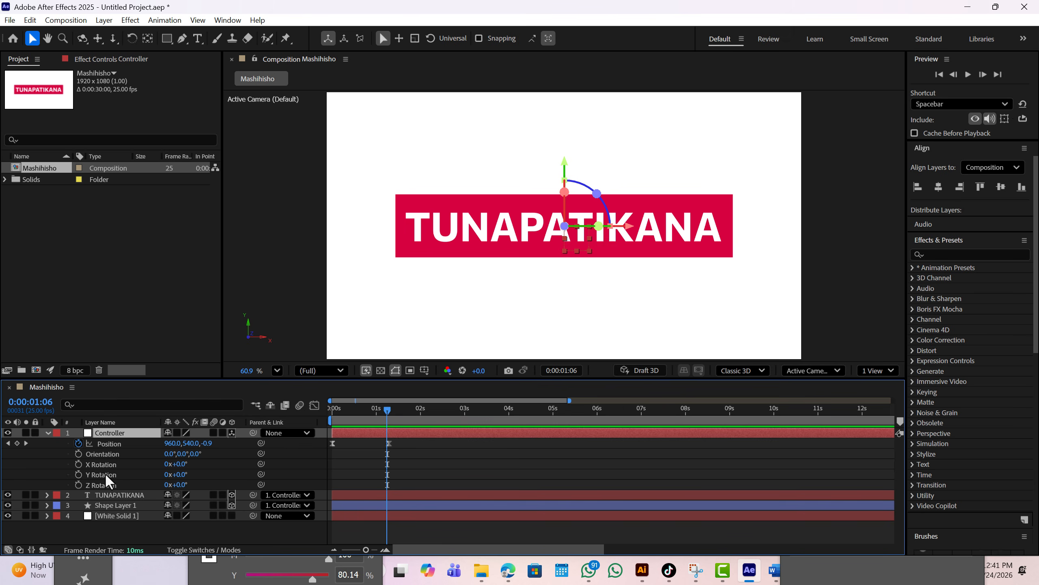
{"action": "left_click", "coordinate": [111, 443]}
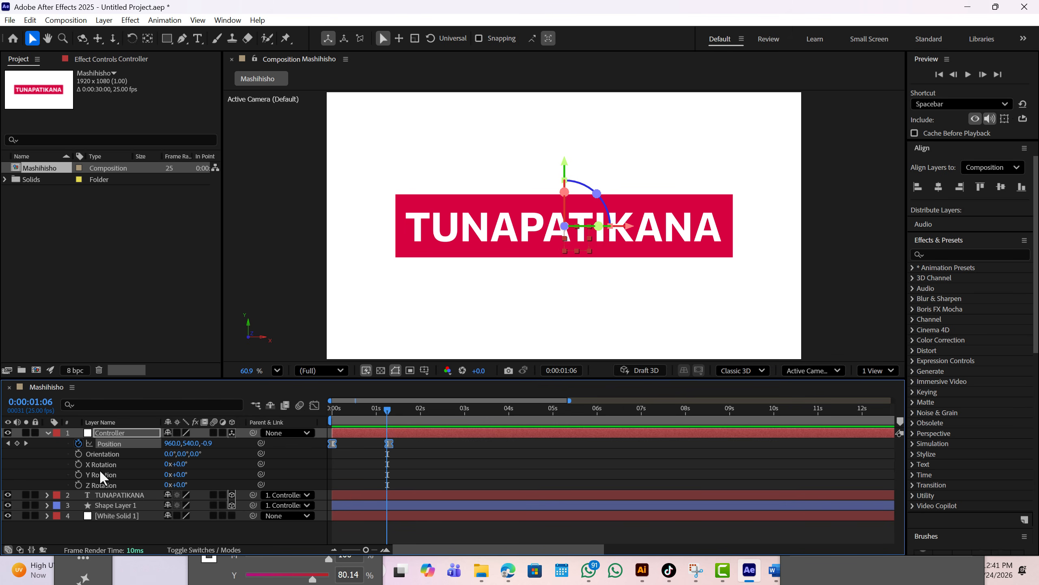
{"action": "left_click", "coordinate": [388, 410]}
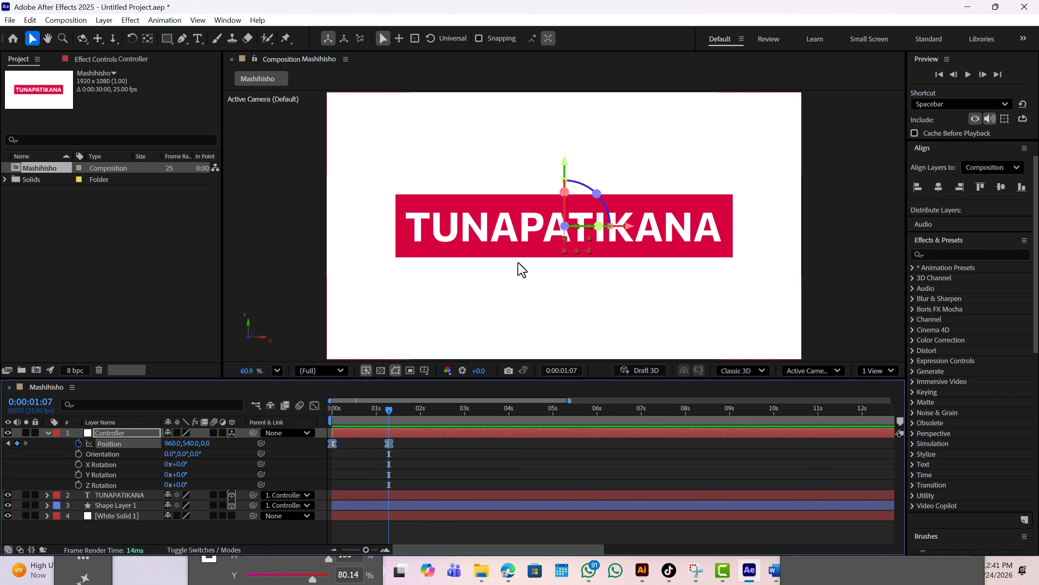
{"action": "left_click", "coordinate": [77, 464]}
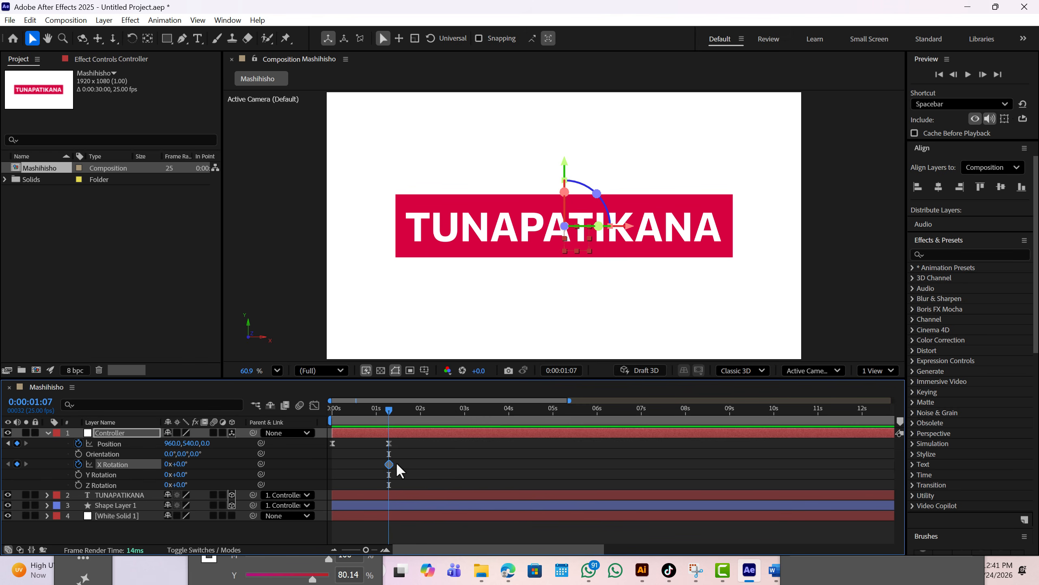
Set the Controller's X Rotation to 2 full revolutions at 0:00:00:00 and preview the spin.
{"action": "left_click_drag", "start_coordinate": [378, 414], "coordinate": [307, 415]}
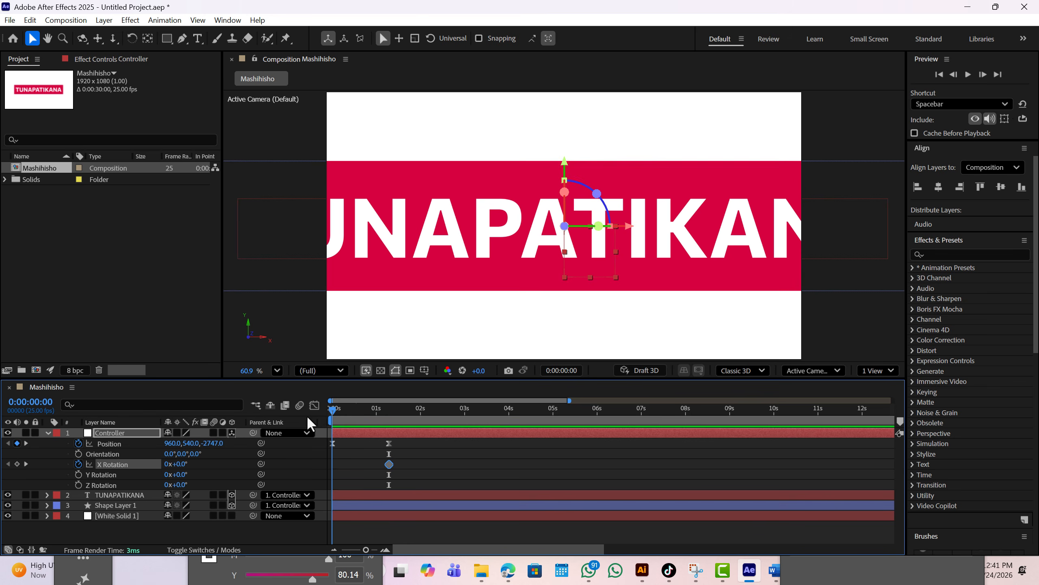
{"action": "left_click", "coordinate": [171, 464]}
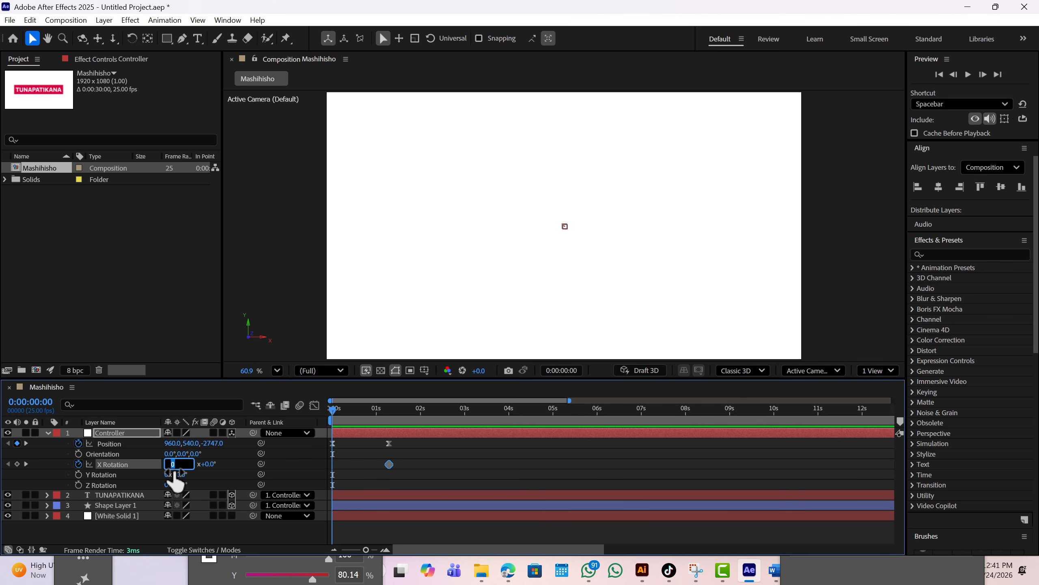
{"action": "type", "text": "2"}
{"action": "left_click", "coordinate": [239, 470]}
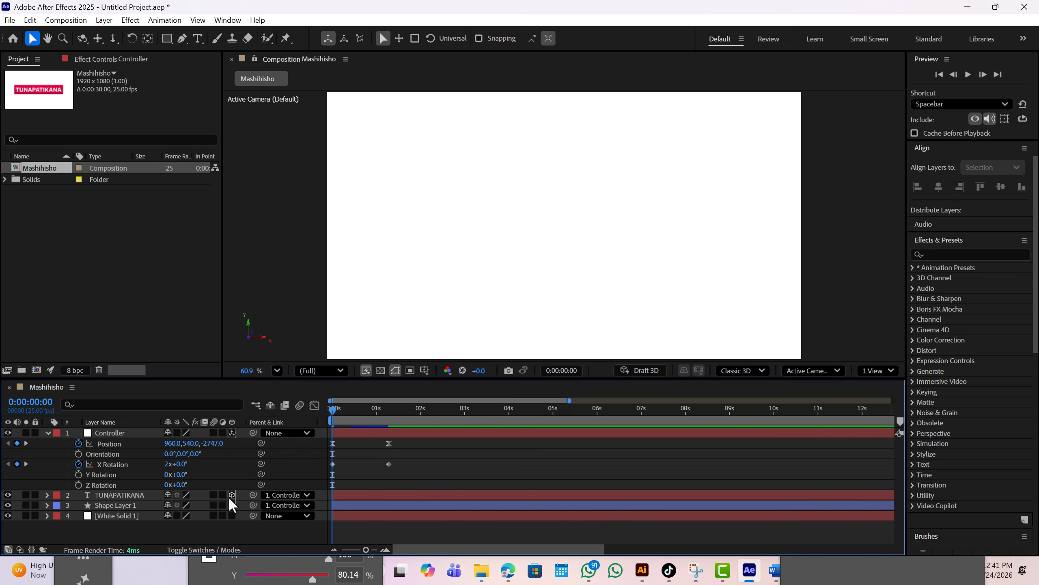
{"action": "key", "text": "space"}
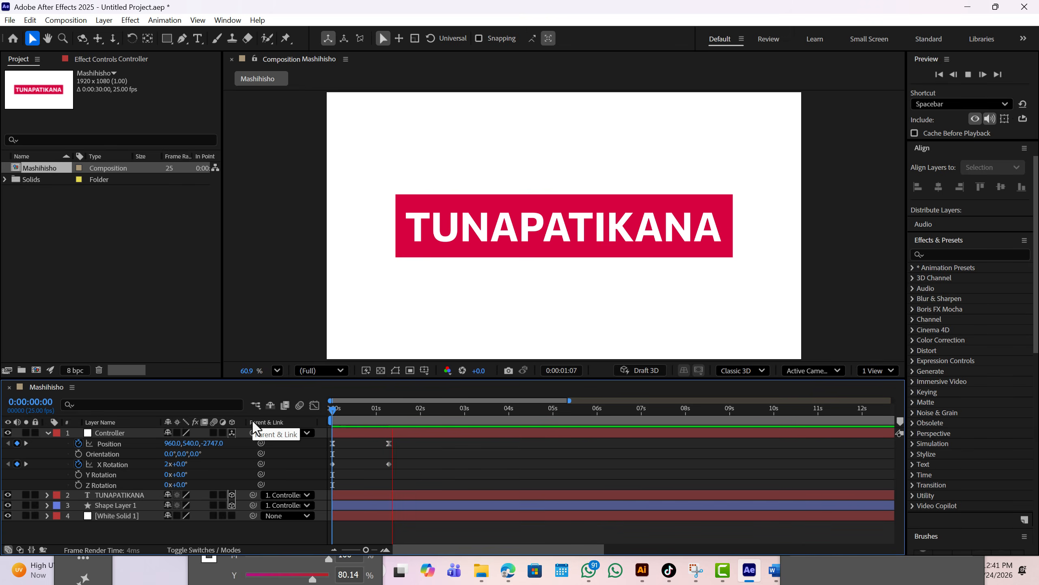
{"action": "key", "text": "space"}
Apply Easy Ease to both of the Controller's X Rotation keyframes.
{"action": "left_click_drag", "start_coordinate": [393, 471], "coordinate": [343, 475]}
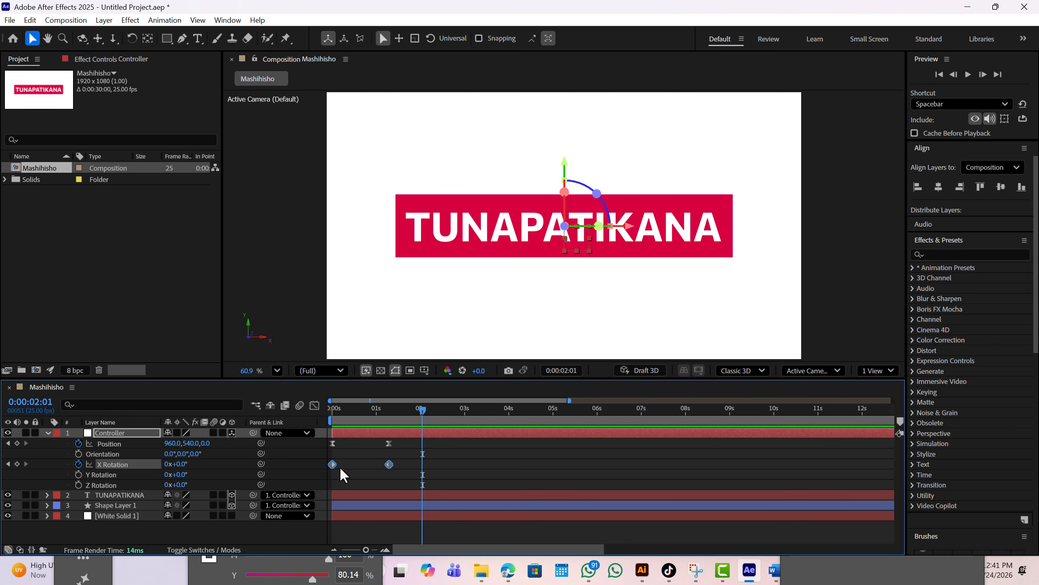
{"action": "right_click", "coordinate": [331, 463]}
{"action": "mouse_move", "coordinate": [428, 456]}
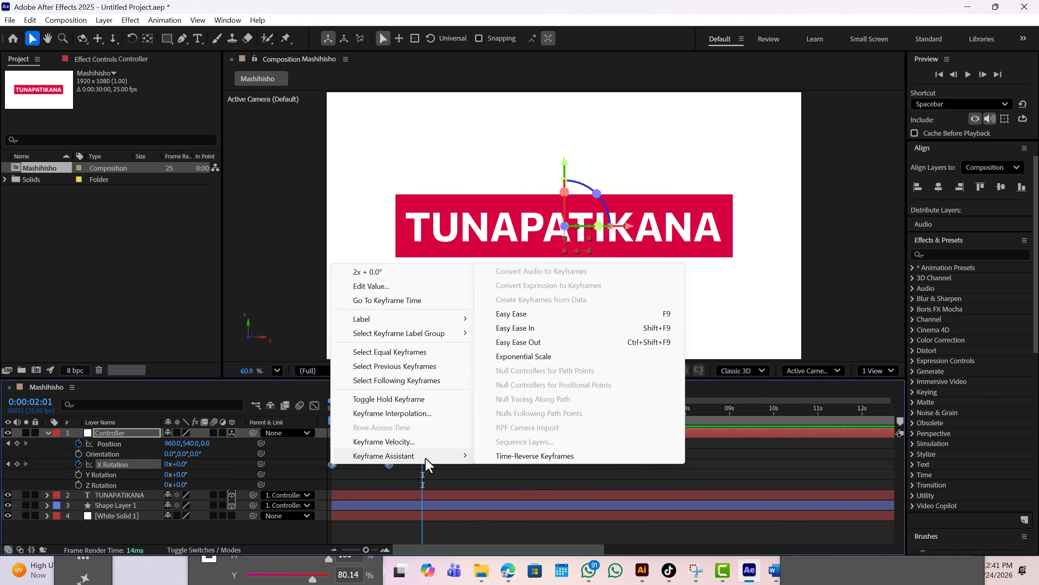
{"action": "left_click", "coordinate": [529, 329]}
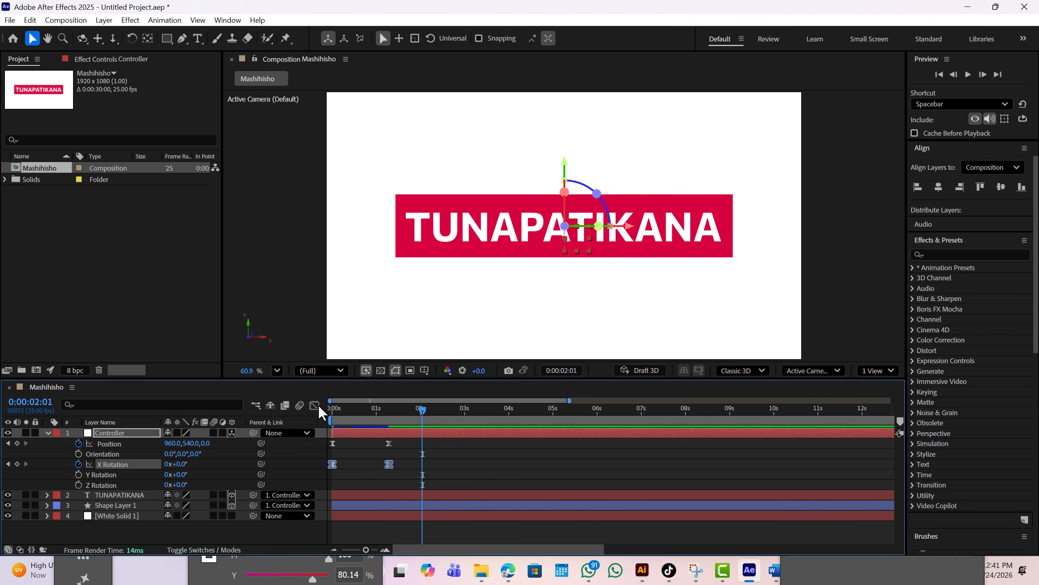
Reshape the Controller's X Rotation speed graph into a sharp early peak with a long slowdown, and preview the spin repeatedly.
{"action": "left_click", "coordinate": [314, 405]}
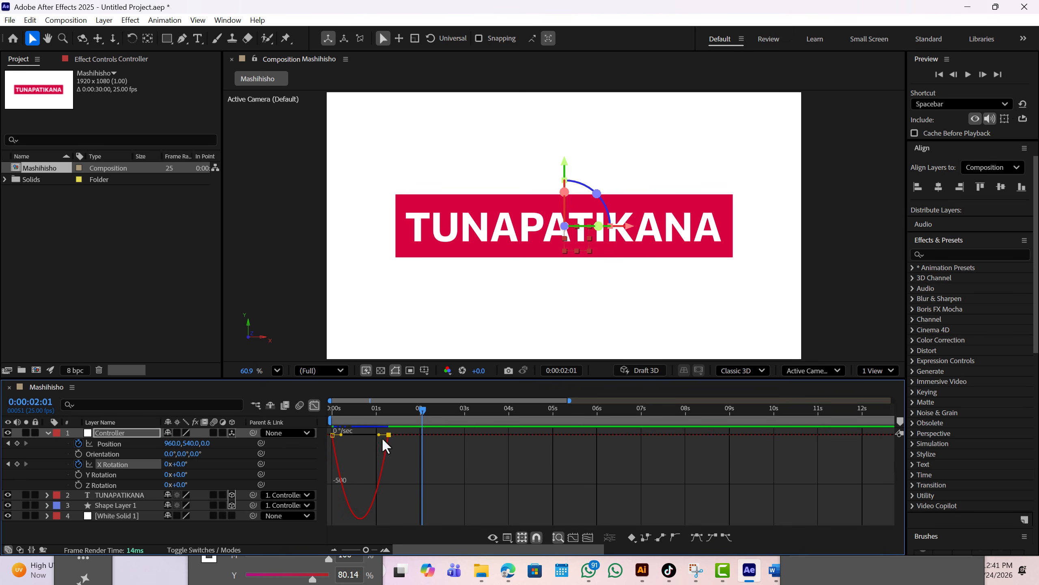
{"action": "left_click_drag", "start_coordinate": [378, 434], "coordinate": [268, 410]}
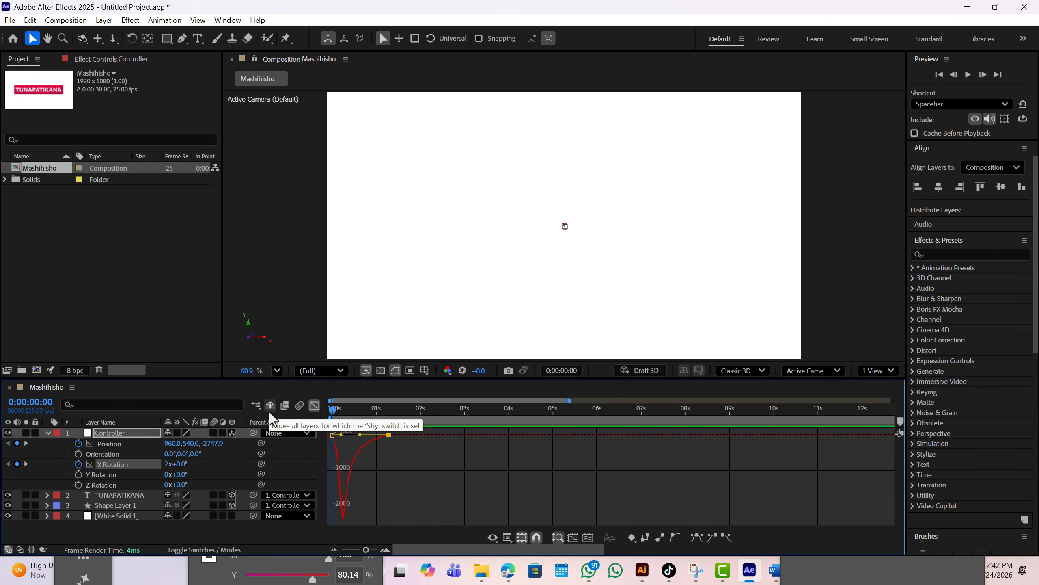
{"action": "key", "text": "space"}
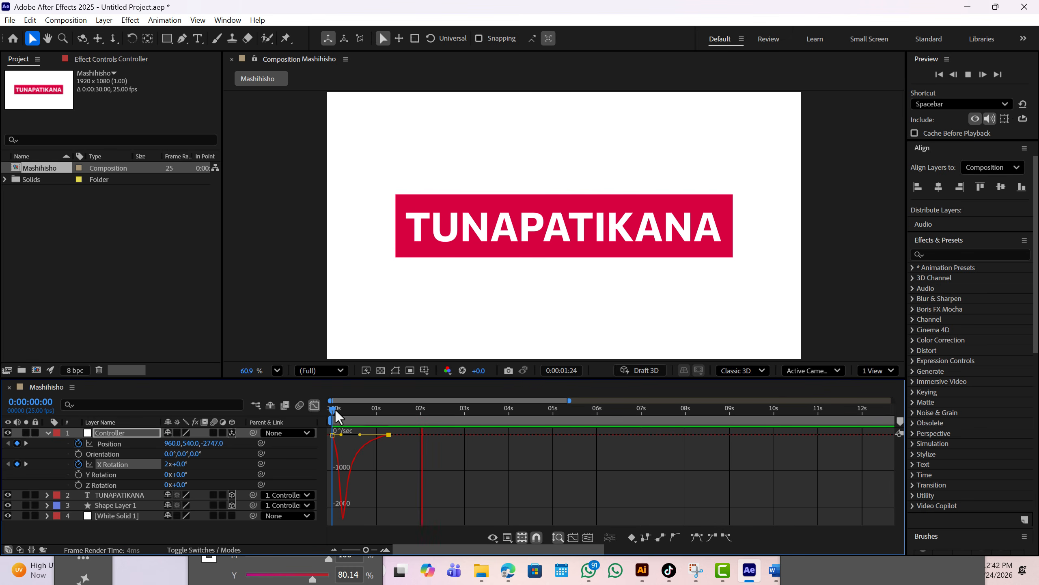
{"action": "key", "text": "space"}
{"action": "key", "text": "space"}
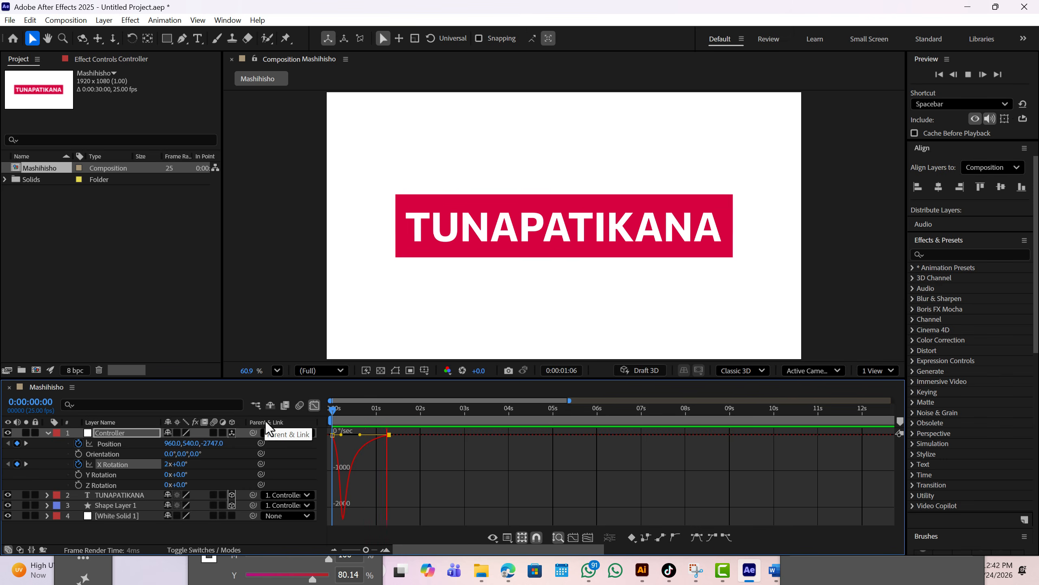
{"action": "key", "text": "space"}
{"action": "key", "text": "space"}
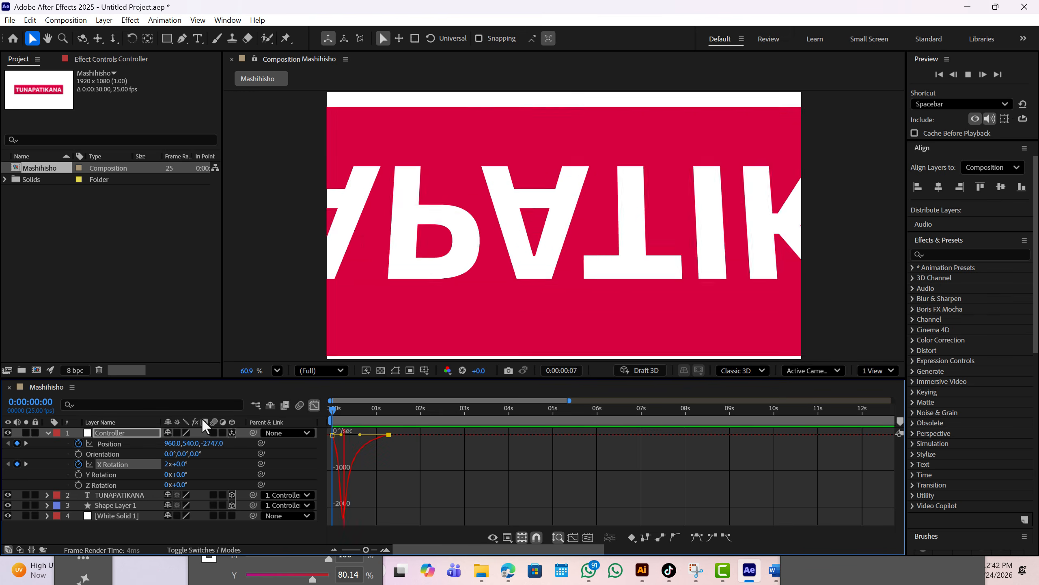
{"action": "key", "text": "space"}
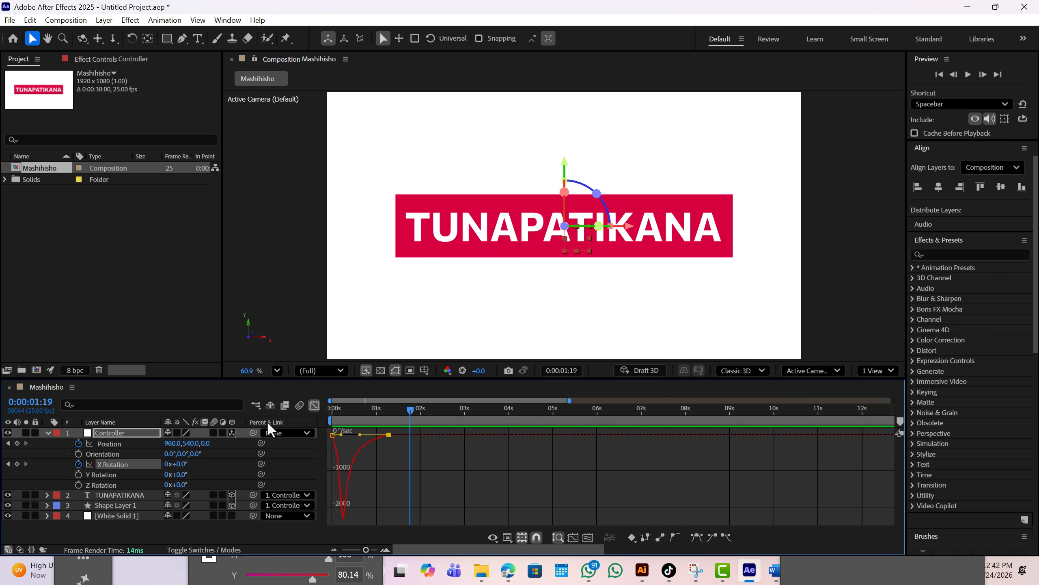
Return to the keyframe view, move the Controller's second X Rotation keyframe to just before 1 second, and preview from the start.
{"action": "left_click", "coordinate": [314, 405]}
{"action": "left_click_drag", "start_coordinate": [388, 465], "coordinate": [373, 467]}
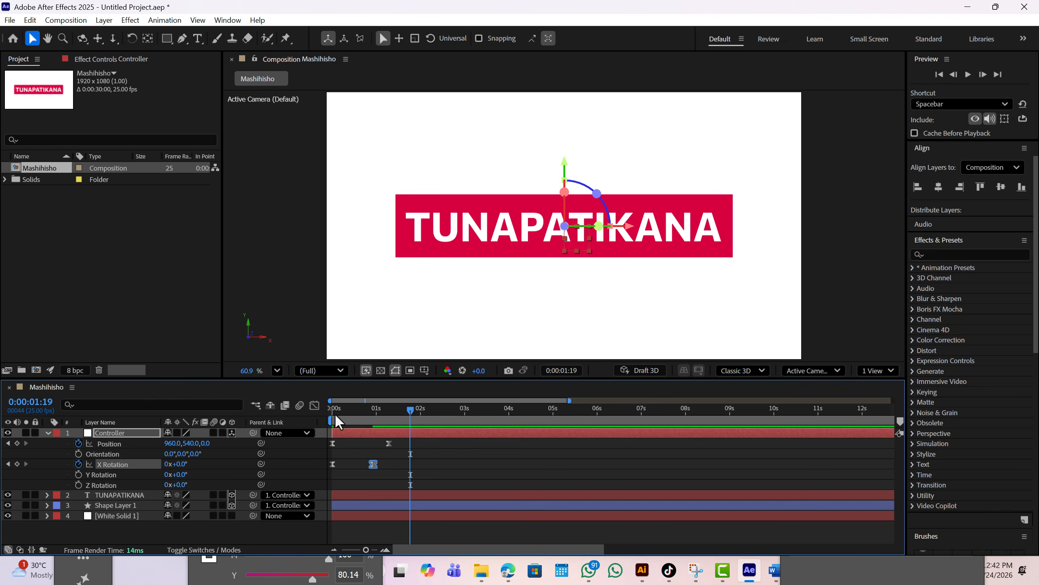
{"action": "left_click", "coordinate": [346, 408]}
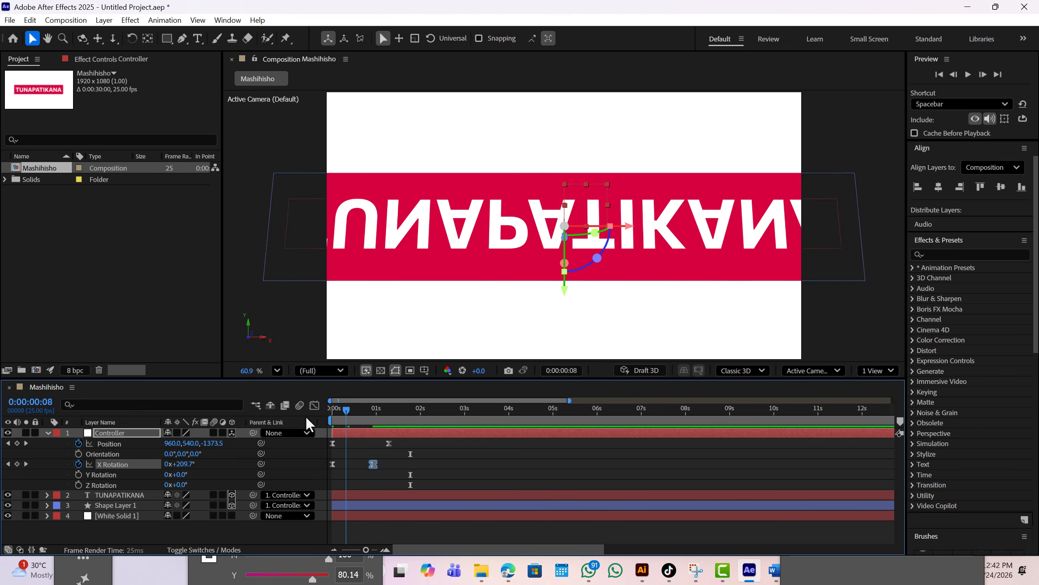
{"action": "key", "text": "Home"}
{"action": "key", "text": "space"}
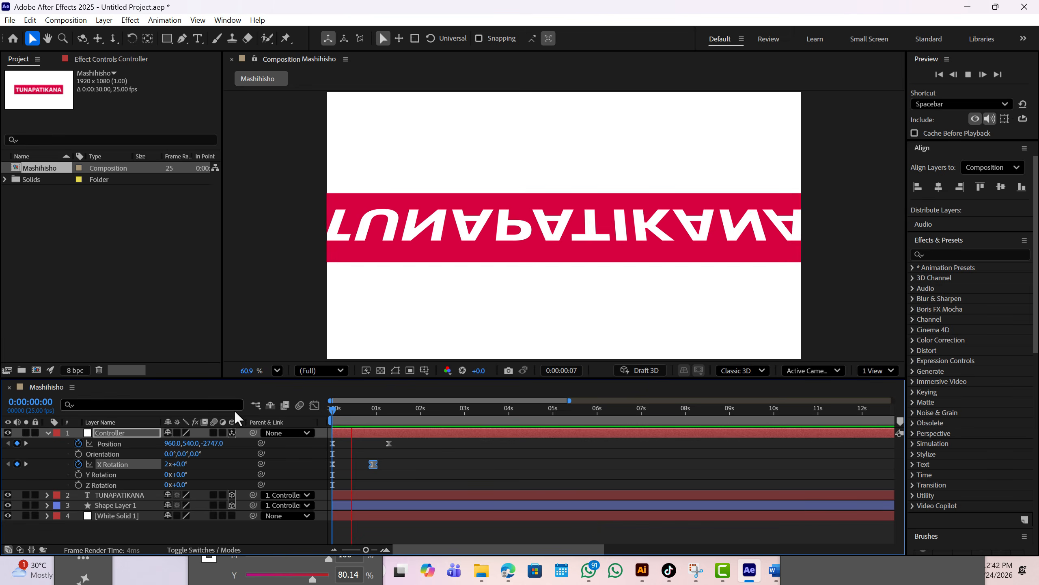
{"action": "left_click", "coordinate": [331, 410]}
{"action": "key", "text": "space"}
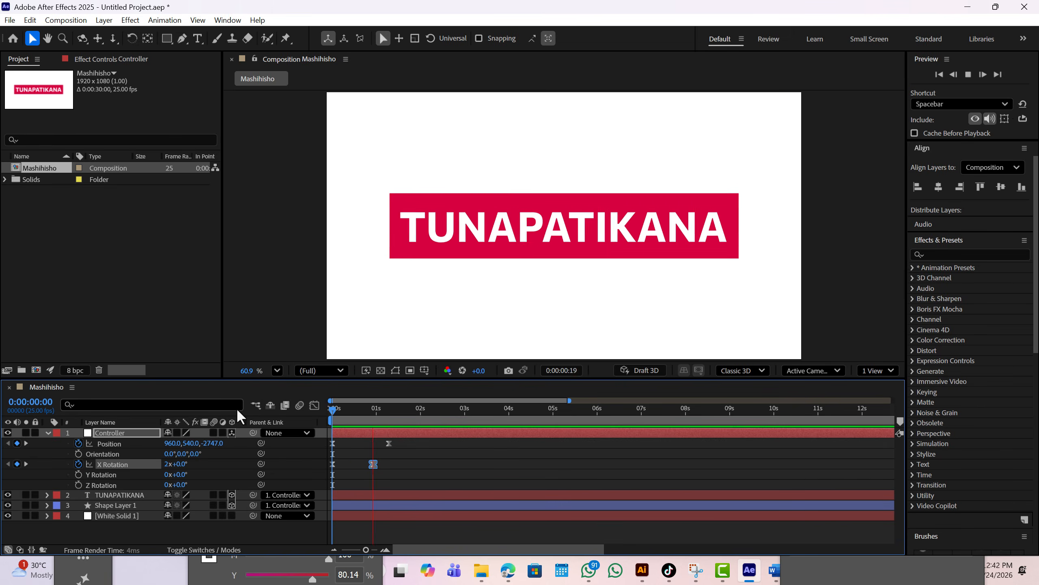
Move the Controller's second Position keyframe to about 1 second and preview the combined zoom and spin from the start.
{"action": "left_click", "coordinate": [330, 409]}
{"action": "left_click_drag", "start_coordinate": [387, 442], "coordinate": [376, 443]}
{"action": "key", "text": "space"}
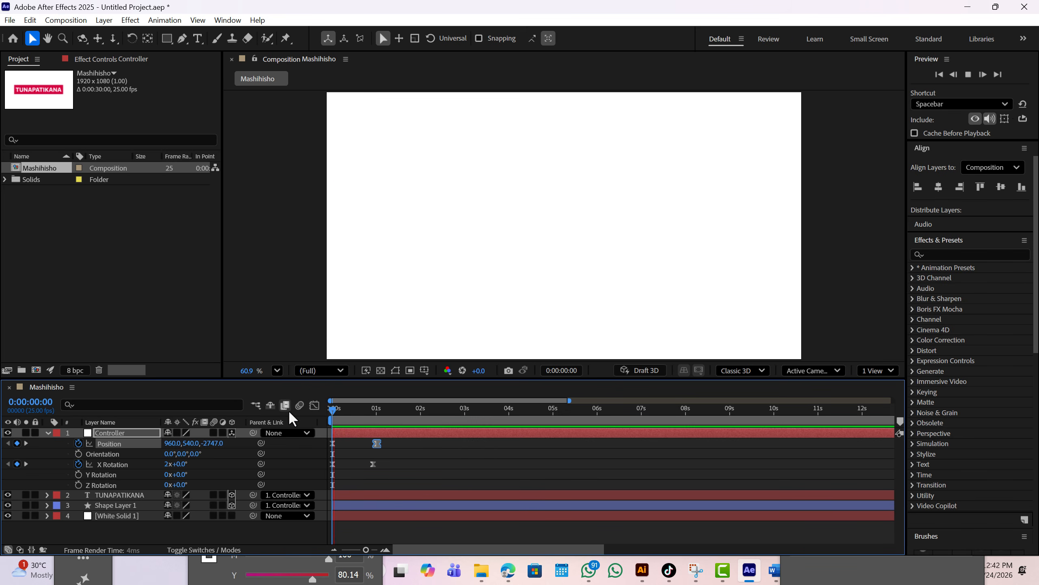
{"action": "key", "text": "space"}
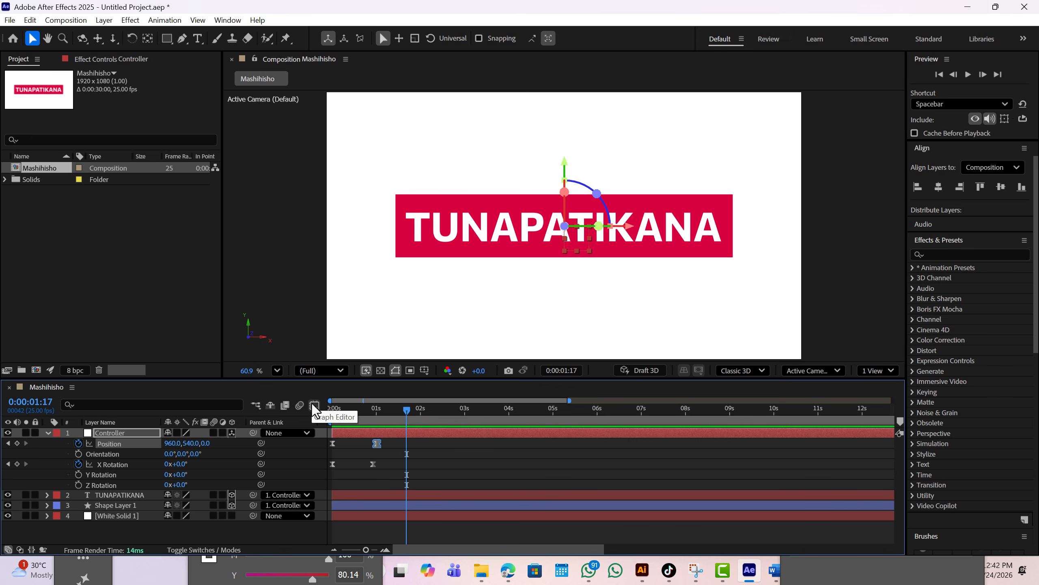
{"action": "left_click", "coordinate": [484, 456]}
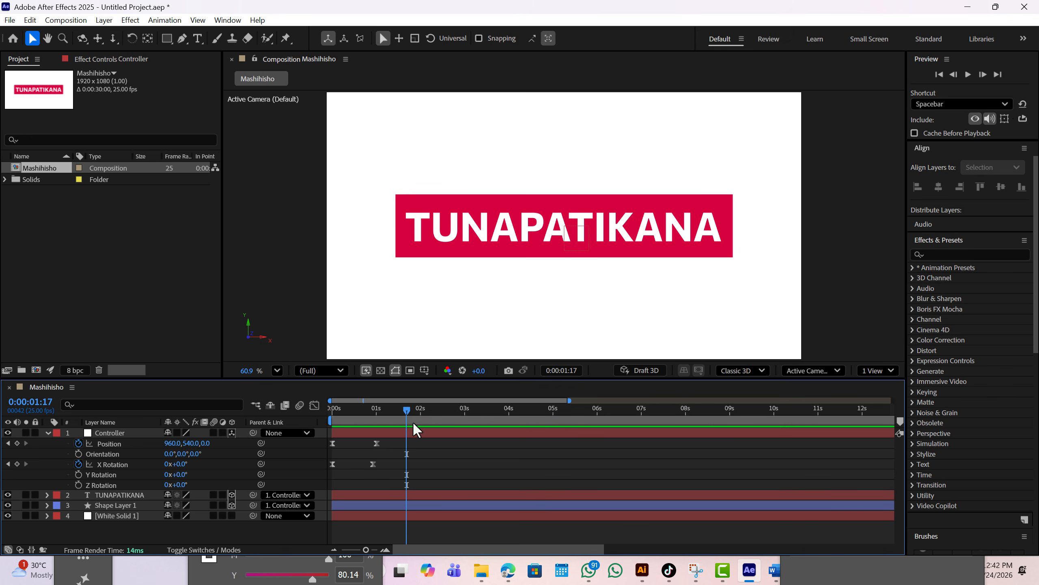
{"action": "left_click_drag", "start_coordinate": [405, 410], "coordinate": [331, 411]}
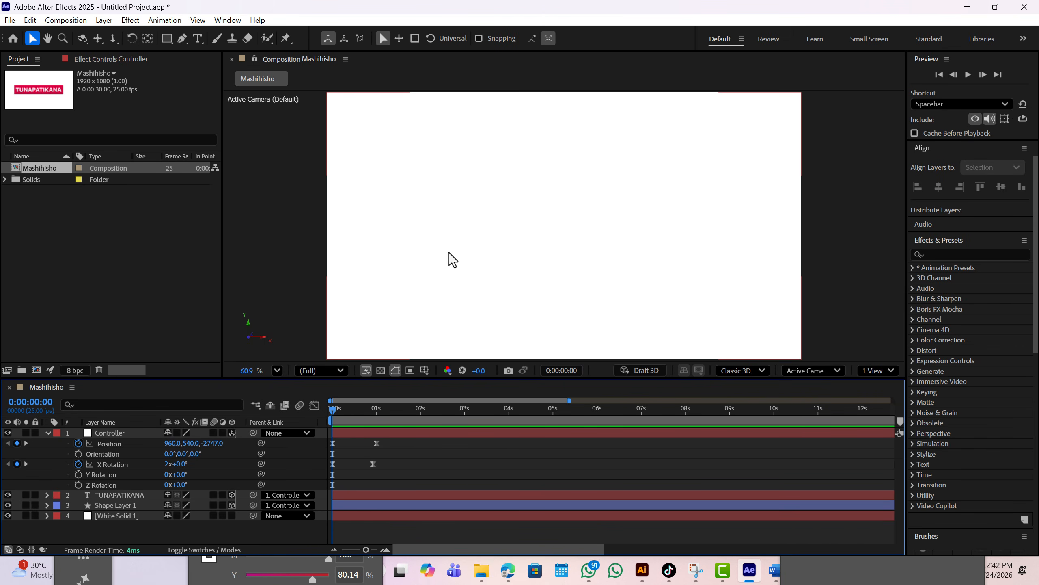
{"action": "key", "text": "space"}
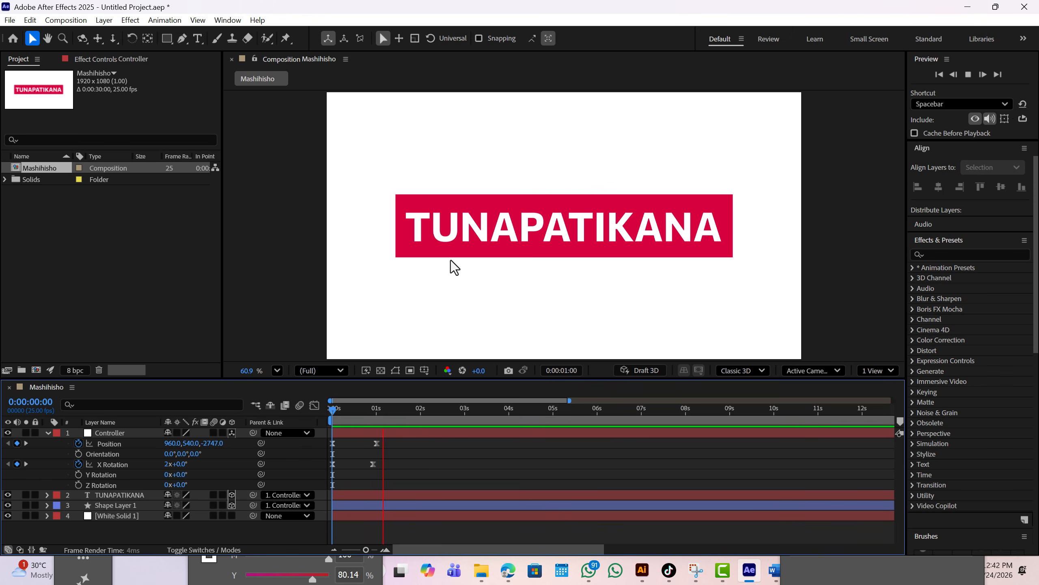
{"action": "key", "text": "space"}
Copy the Controller's Position keyframe at about 1 second and paste it at 0:00:01:23 to hold the centered position.
{"action": "mouse_move", "coordinate": [411, 403]}
{"action": "left_mouse_down"}
{"action": "mouse_move", "coordinate": [375, 408]}
{"action": "mouse_move", "coordinate": [414, 408]}
{"action": "left_mouse_up"}
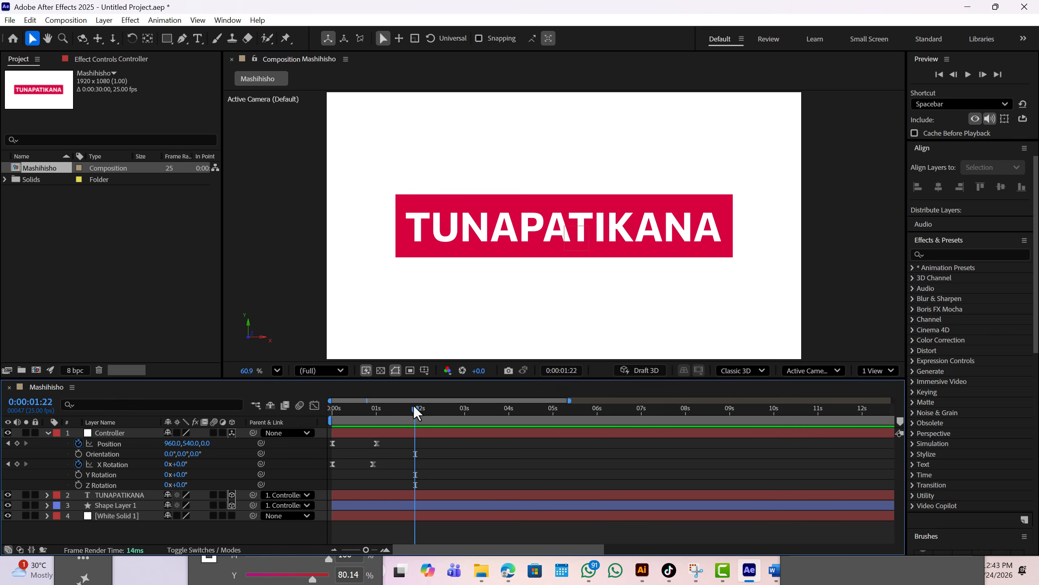
{"action": "left_click", "coordinate": [376, 442]}
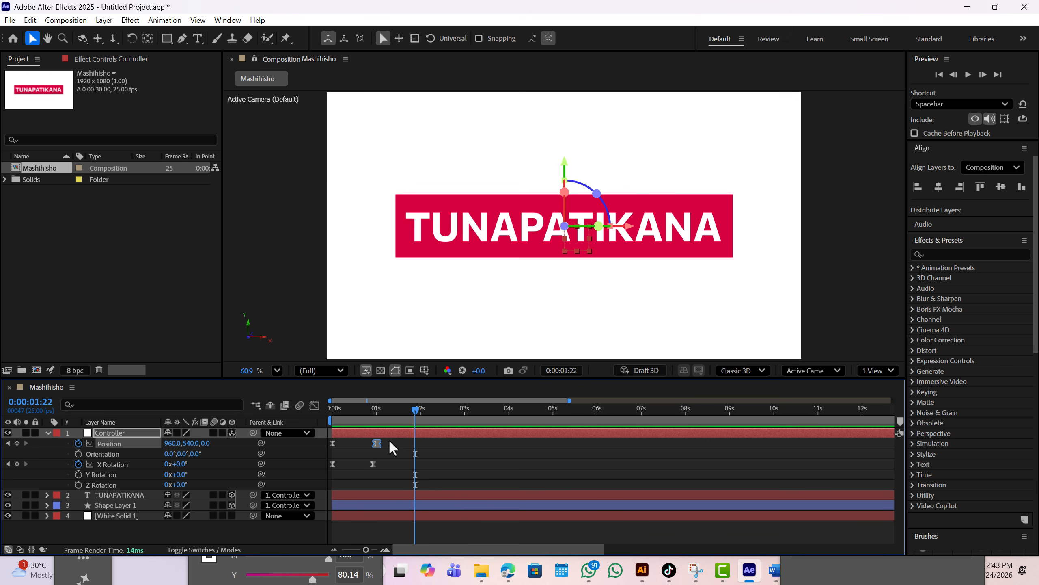
{"action": "mouse_move", "coordinate": [379, 444]}
{"action": "mouse_move", "coordinate": [418, 410]}
{"action": "left_mouse_down"}
{"action": "mouse_move", "coordinate": [378, 410]}
{"action": "mouse_move", "coordinate": [414, 411]}
{"action": "mouse_move", "coordinate": [383, 413]}
{"action": "mouse_move", "coordinate": [418, 422]}
{"action": "left_mouse_up"}
{"action": "key", "text": "ctrl+v"}
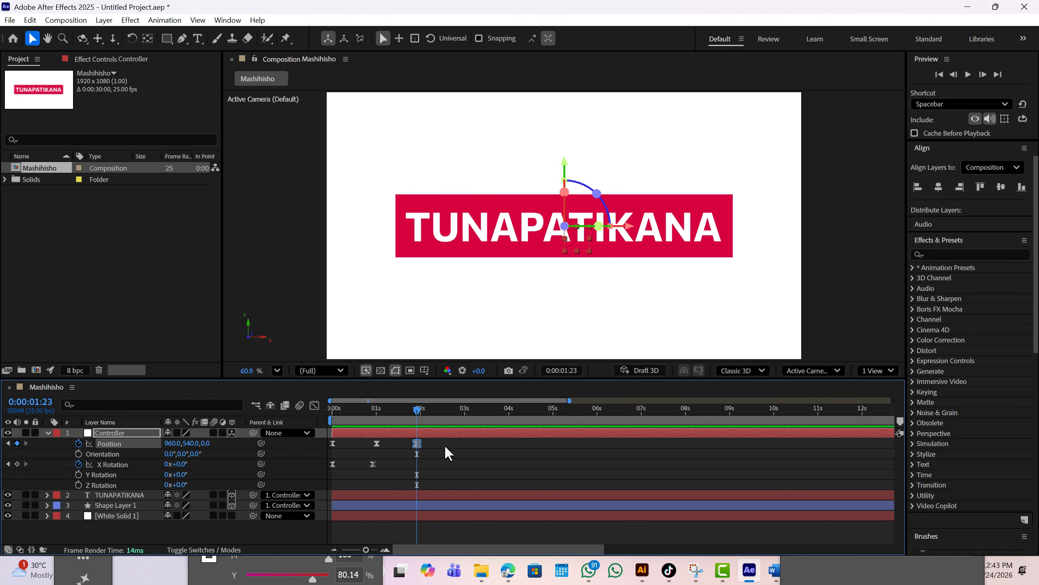
At 0:00:02:20, raise the Controller by setting its Y Position to 289, and preview the animation from the start.
{"action": "left_click_drag", "start_coordinate": [416, 411], "coordinate": [448, 410]}
{"action": "left_click", "coordinate": [376, 443]}
{"action": "left_click_drag", "start_coordinate": [376, 410], "coordinate": [455, 407]}
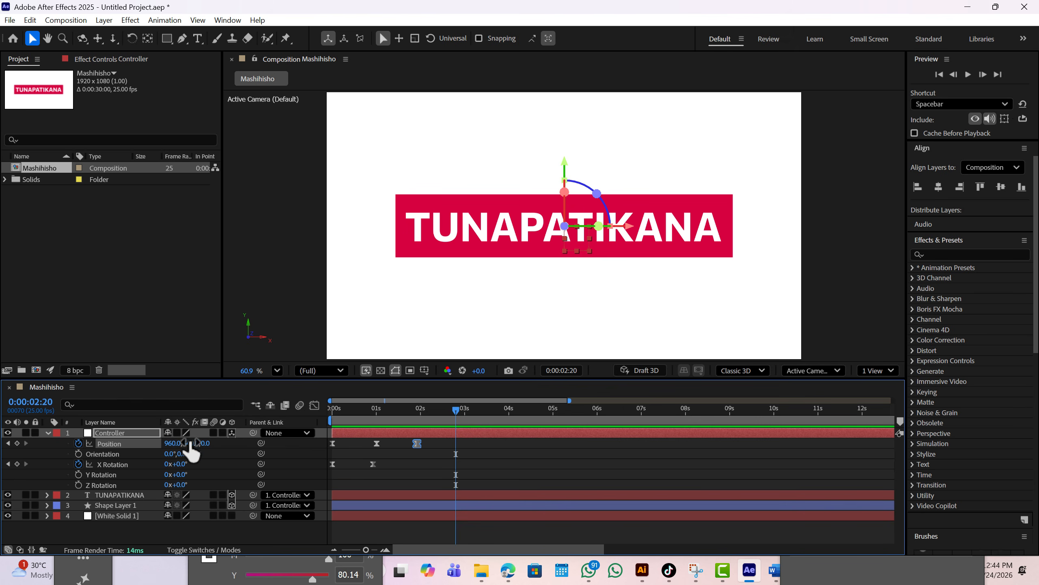
{"action": "left_click_drag", "start_coordinate": [190, 443], "coordinate": [62, 421]}
{"action": "left_click_drag", "start_coordinate": [454, 409], "coordinate": [195, 410]}
{"action": "key", "text": "space"}
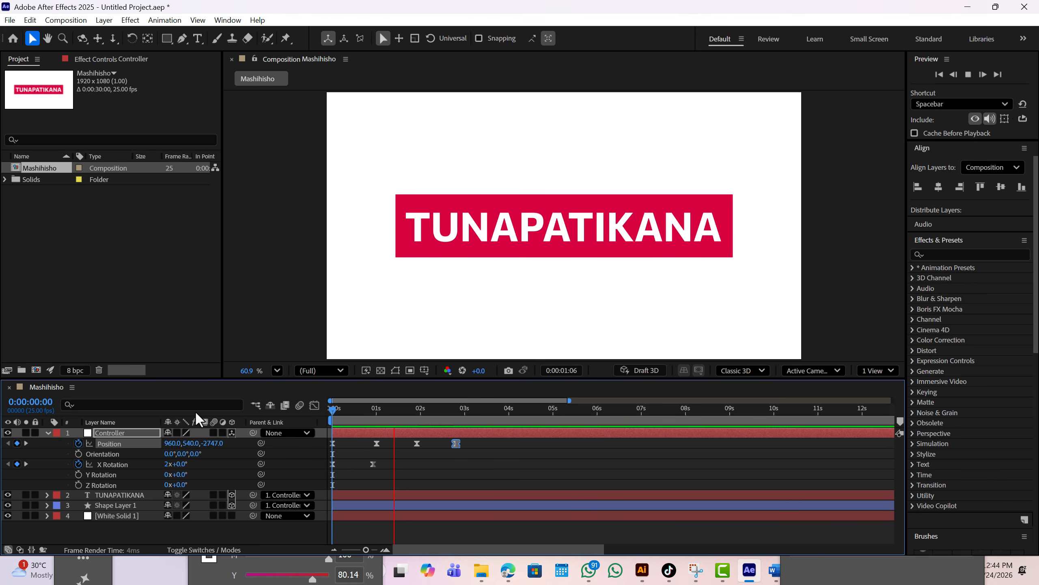
{"action": "key", "text": "space"}
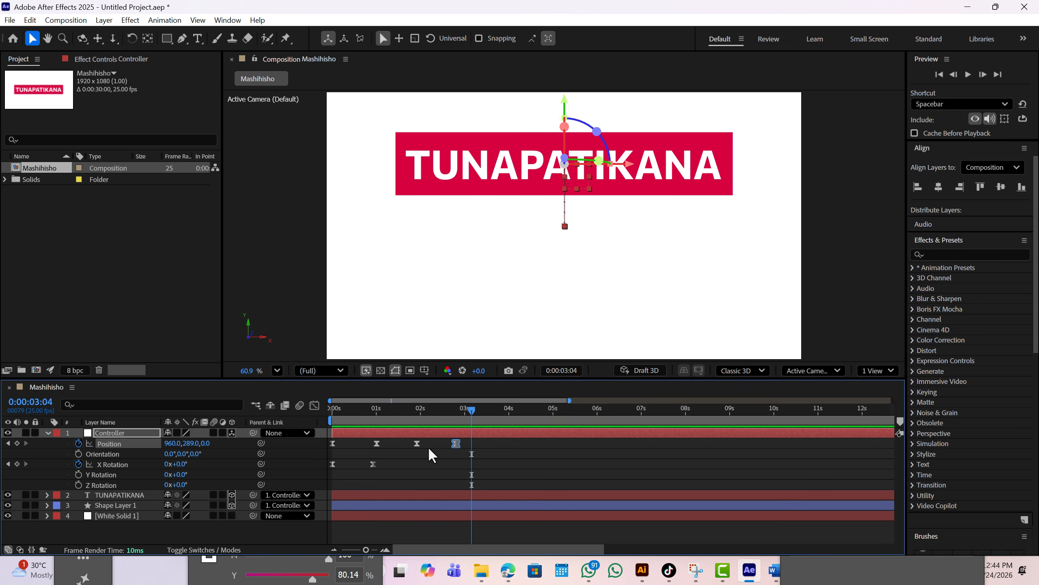
Shift the Controller's last two Position keyframes earlier together, starting at about 1.5 seconds, and preview the shortened hold.
{"action": "left_click_drag", "start_coordinate": [458, 452], "coordinate": [399, 444]}
{"action": "left_click", "coordinate": [329, 410]}
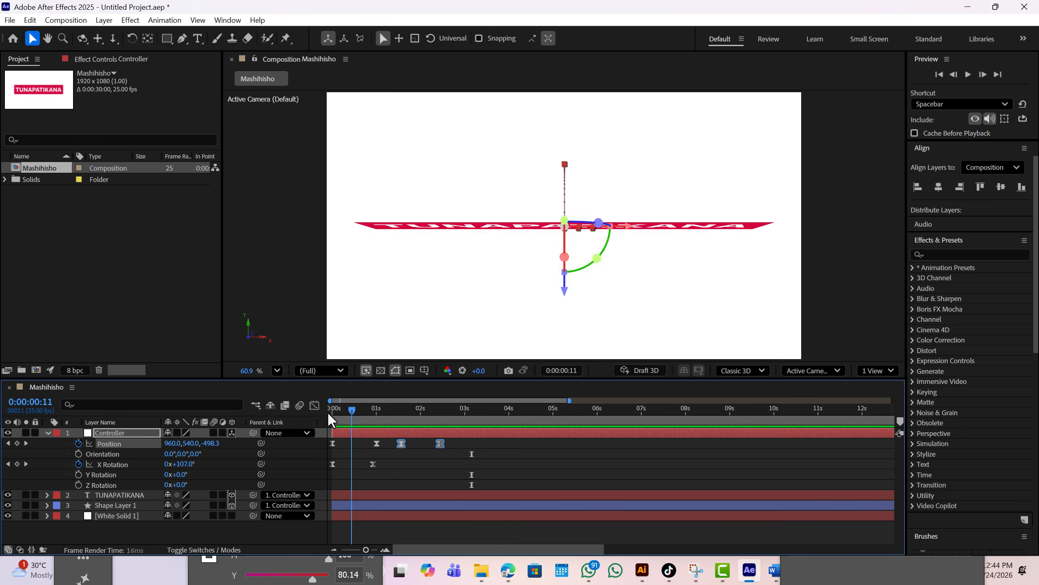
{"action": "key", "text": "space"}
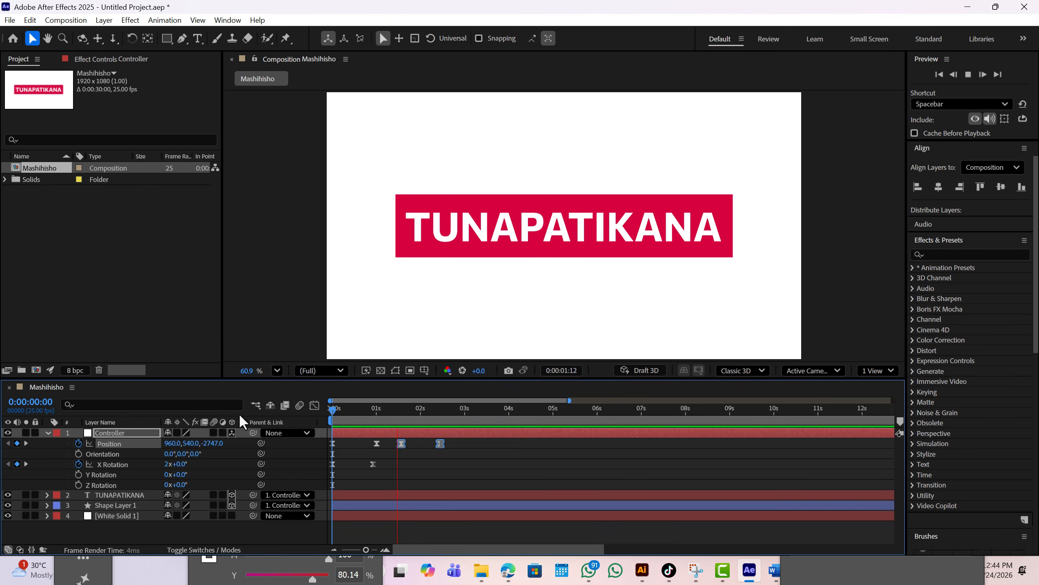
{"action": "key", "text": "space"}
Inspect the speed graph for the Controller's last two Position keyframes and preview the animation from the start.
{"action": "left_click_drag", "start_coordinate": [475, 460], "coordinate": [400, 442]}
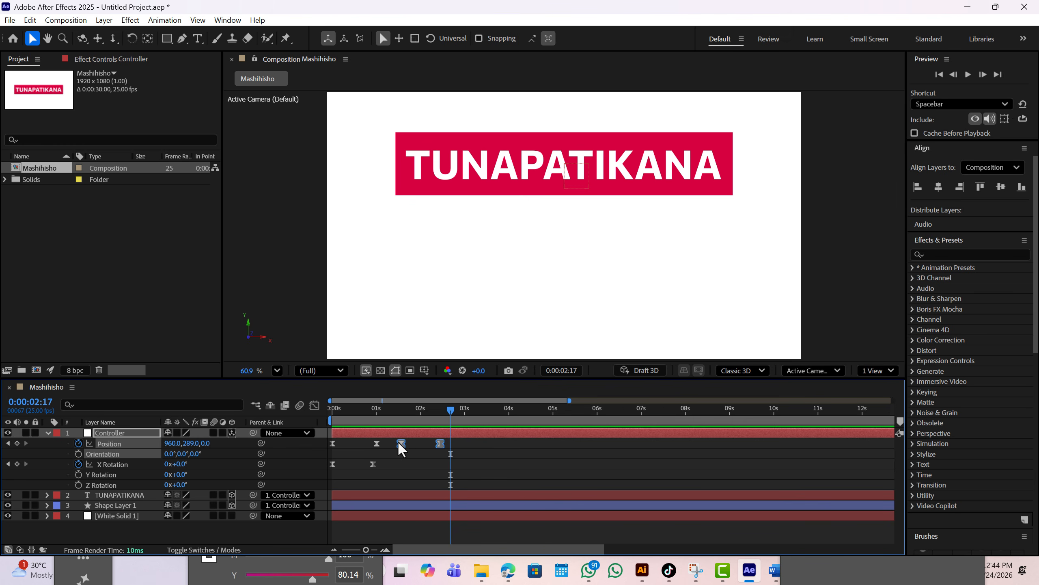
{"action": "left_click", "coordinate": [317, 407]}
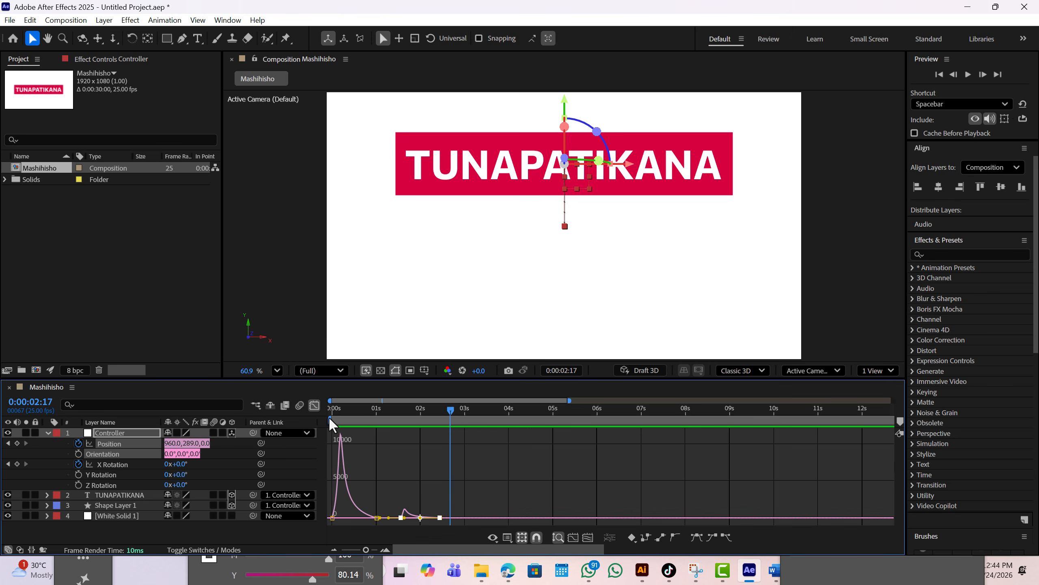
{"action": "left_click", "coordinate": [405, 518]}
{"action": "left_click_drag", "start_coordinate": [407, 519], "coordinate": [405, 519]}
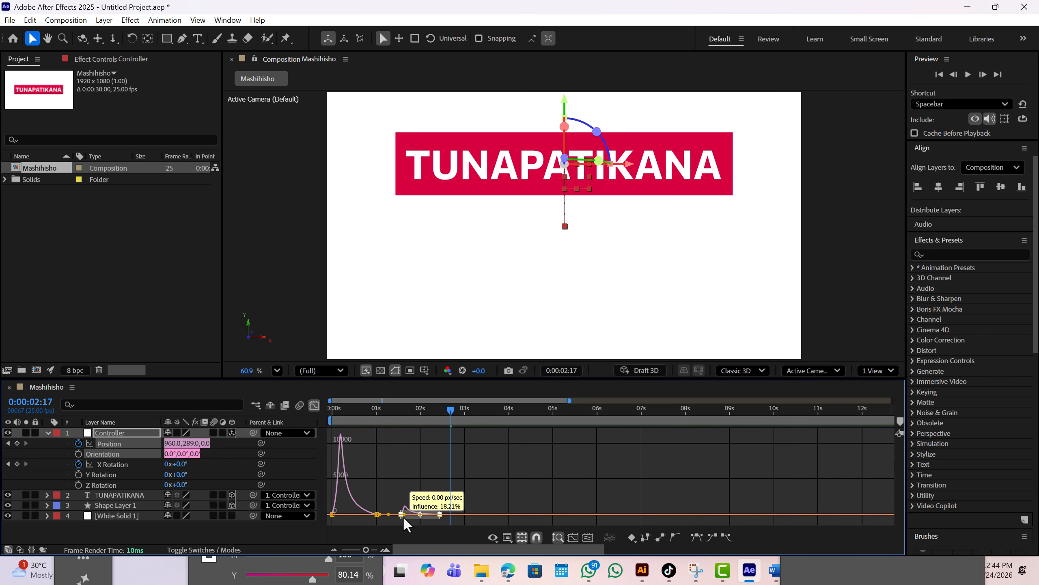
{"action": "key", "text": "space"}
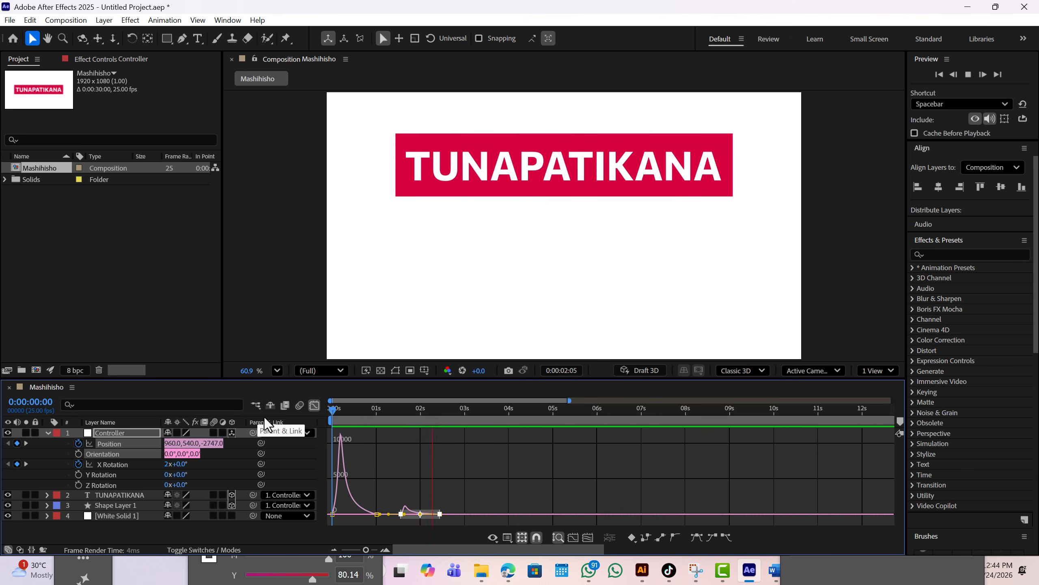
{"action": "left_click", "coordinate": [314, 405]}
Move the Controller's last Position keyframe earlier to about 2.1 seconds and preview the faster upward move.
{"action": "left_click", "coordinate": [468, 445]}
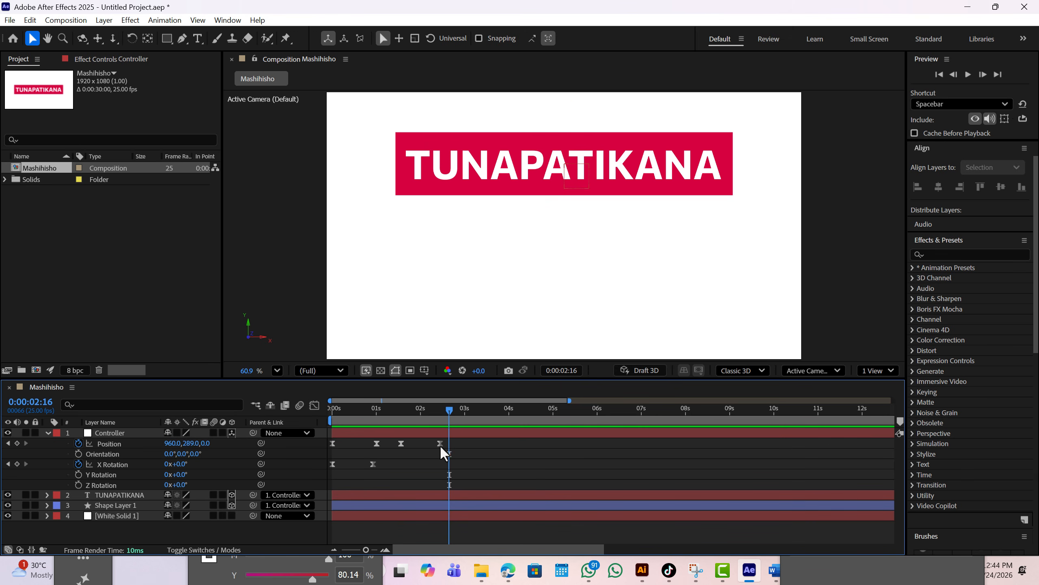
{"action": "left_click_drag", "start_coordinate": [439, 443], "coordinate": [425, 444]}
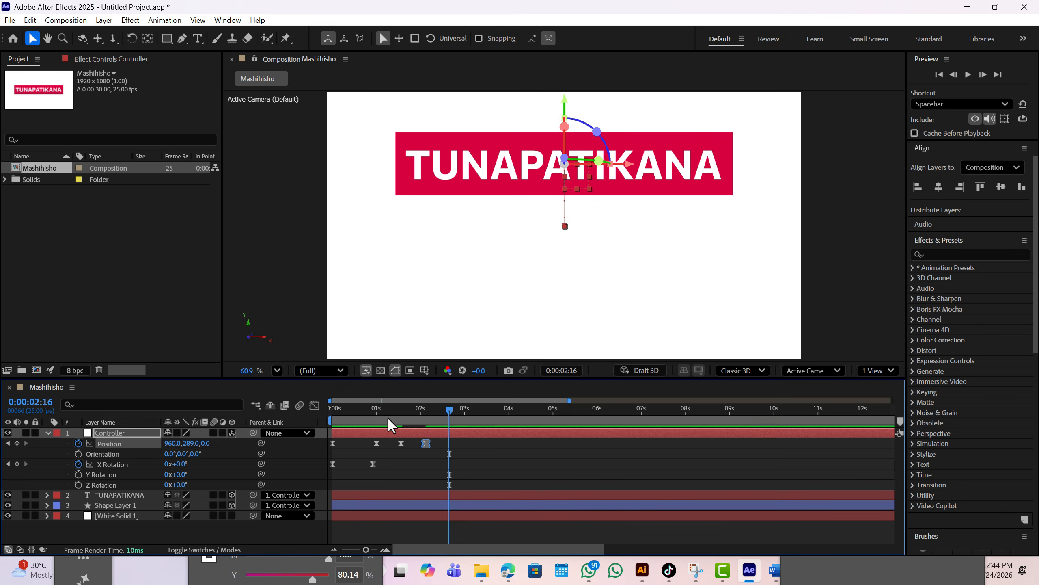
{"action": "left_click", "coordinate": [368, 411]}
{"action": "key", "text": "space"}
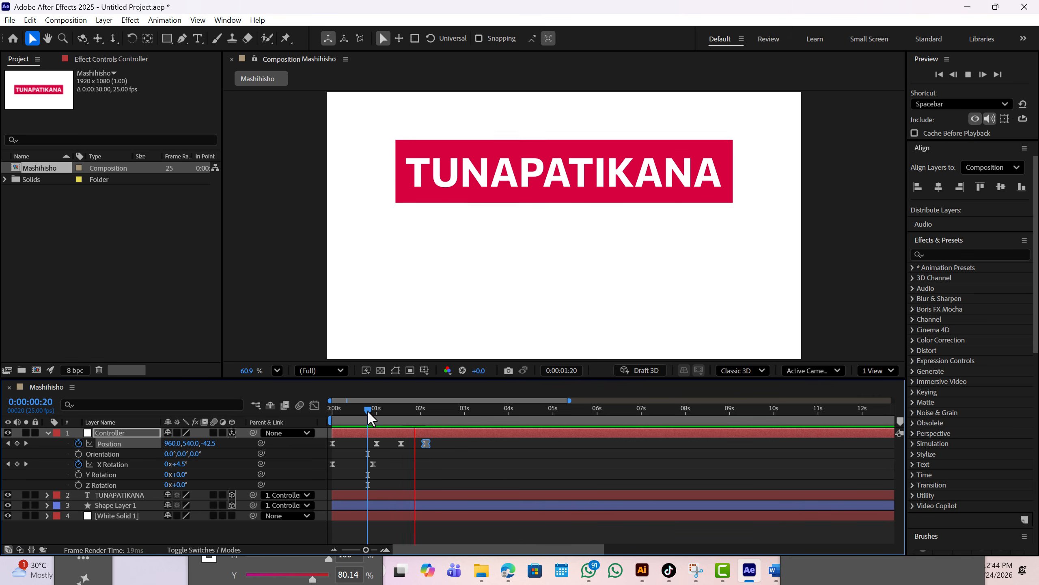
{"action": "key", "text": "space"}
{"action": "key", "text": "Home"}
{"action": "key", "text": "space"}
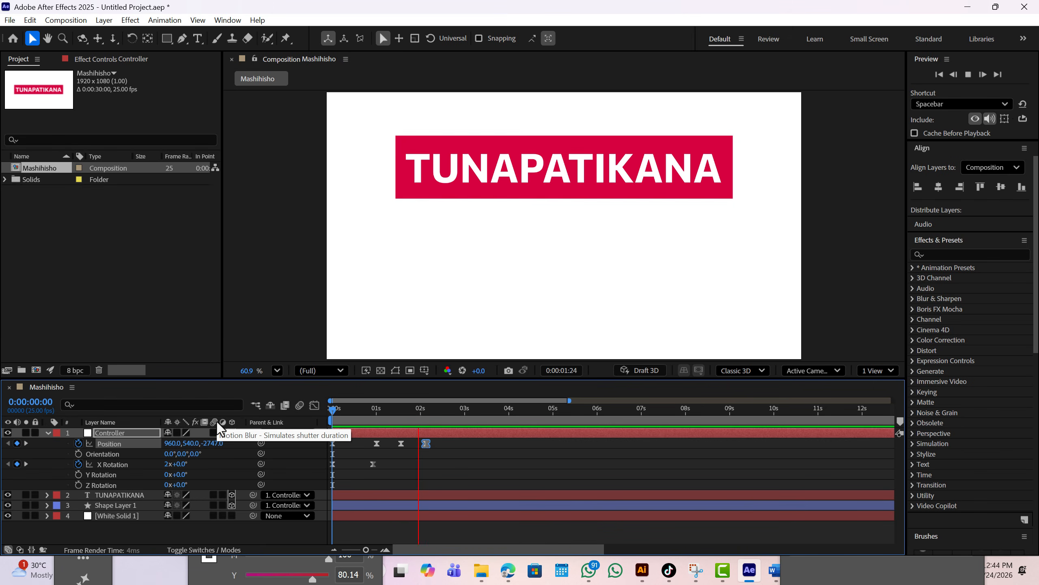
{"action": "key", "text": "space"}
Shift the Controller's last two Position keyframes slightly earlier together, starting at about 1.4 seconds, and preview from the start.
{"action": "left_click_drag", "start_coordinate": [435, 451], "coordinate": [395, 444]}
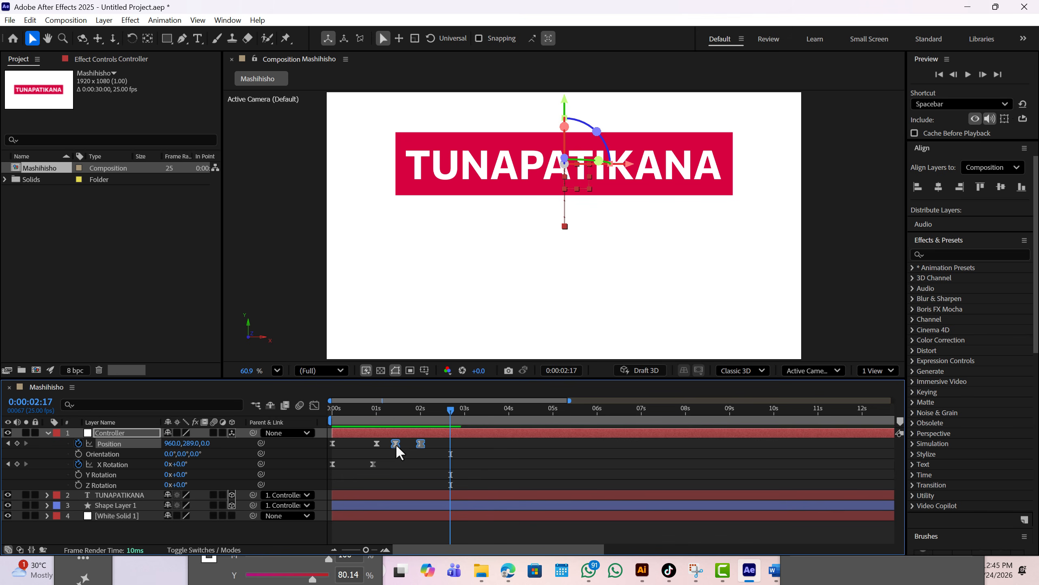
{"action": "left_click_drag", "start_coordinate": [360, 410], "coordinate": [260, 405]}
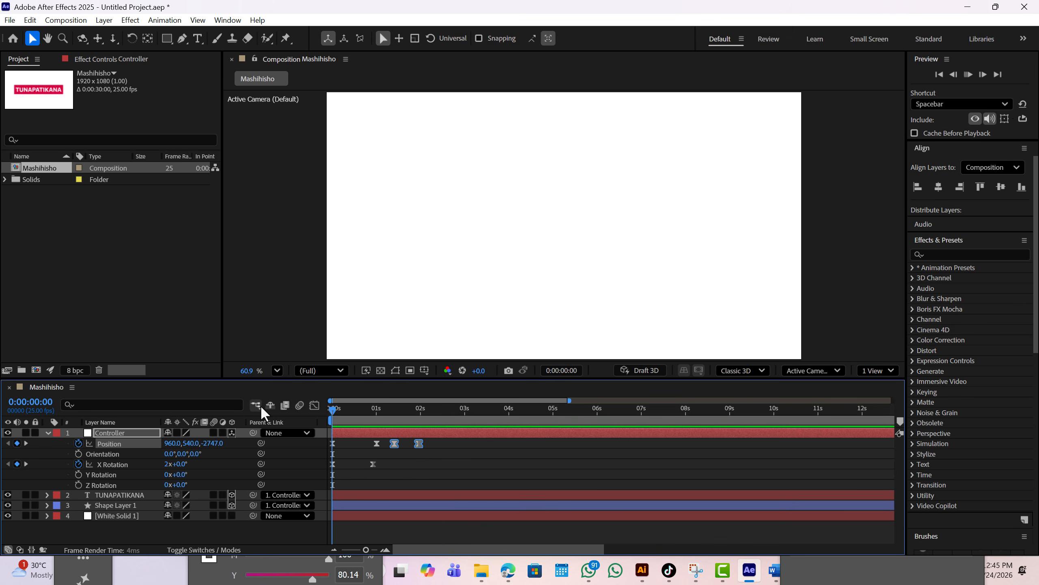
{"action": "key", "text": "space"}
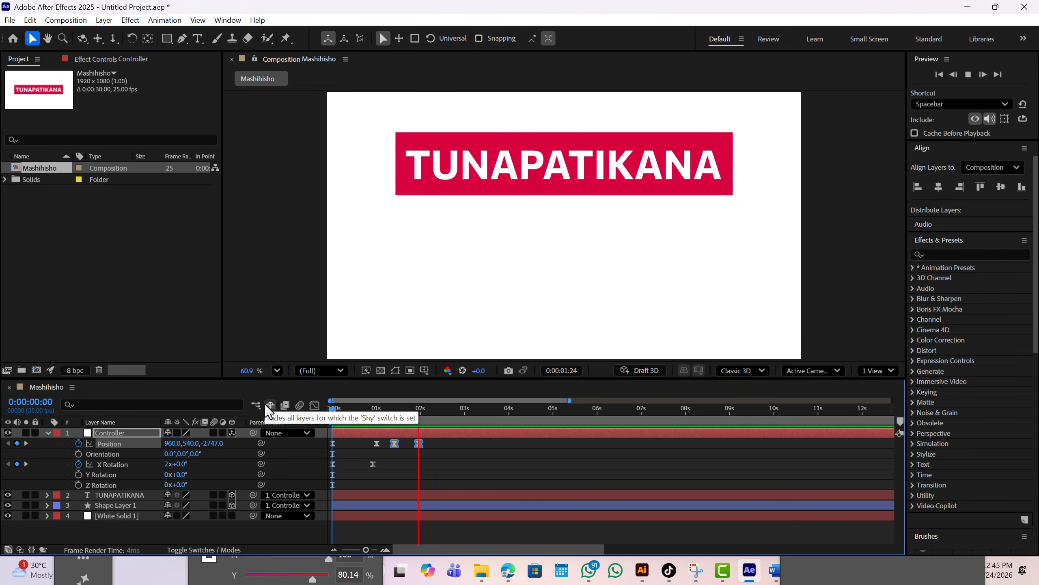
{"action": "key", "text": "space"}
Move the Controller's last Position keyframe to about 2.3 seconds and preview the slower rise several times from the start.
{"action": "left_click", "coordinate": [422, 454]}
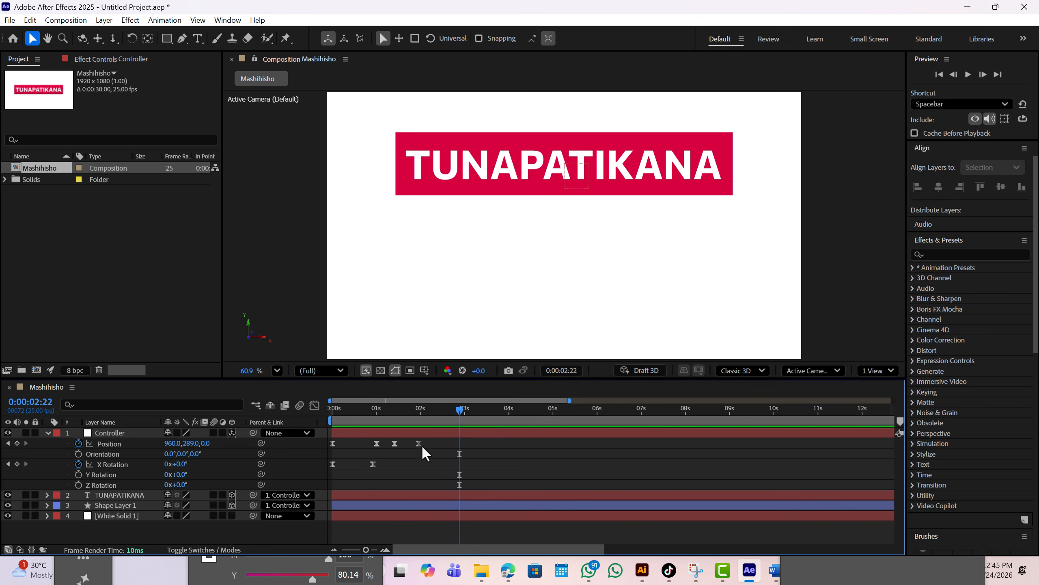
{"action": "left_click_drag", "start_coordinate": [418, 442], "coordinate": [435, 446]}
{"action": "left_click", "coordinate": [335, 409]}
{"action": "key", "text": "space"}
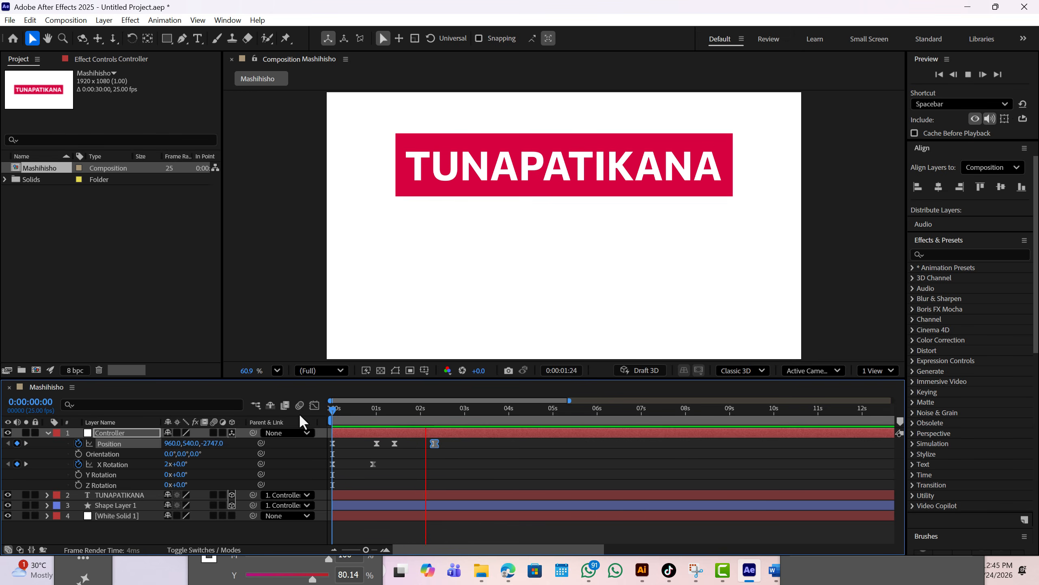
{"action": "key", "text": "space"}
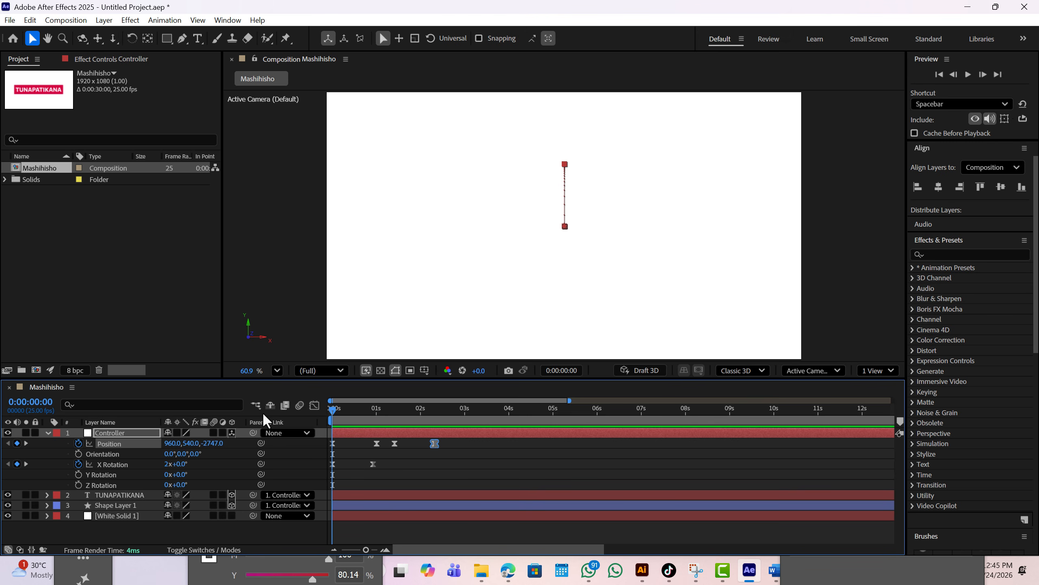
{"action": "key", "text": "space"}
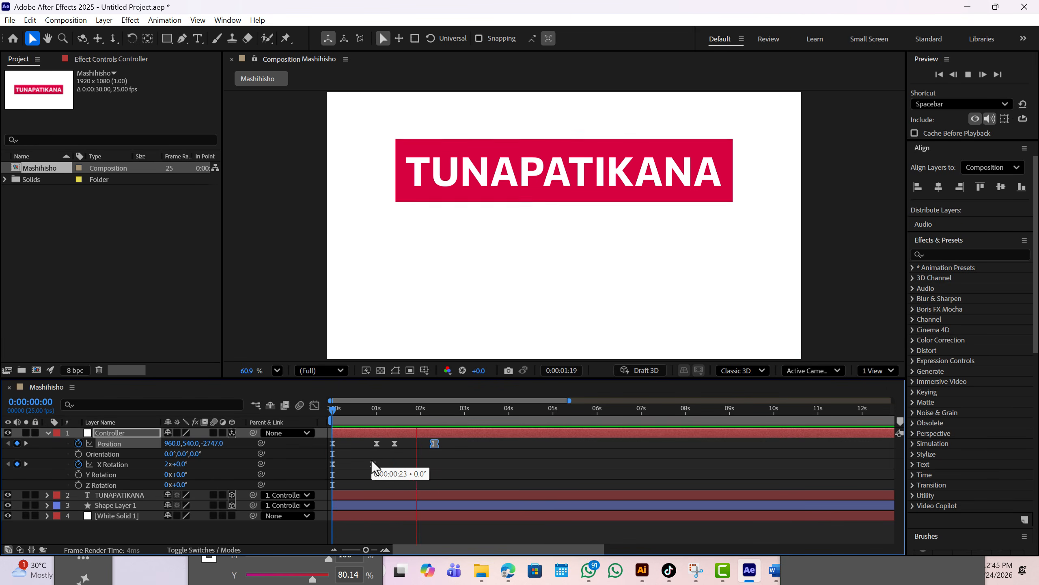
{"action": "key", "text": "space"}
{"action": "key", "text": "space"}
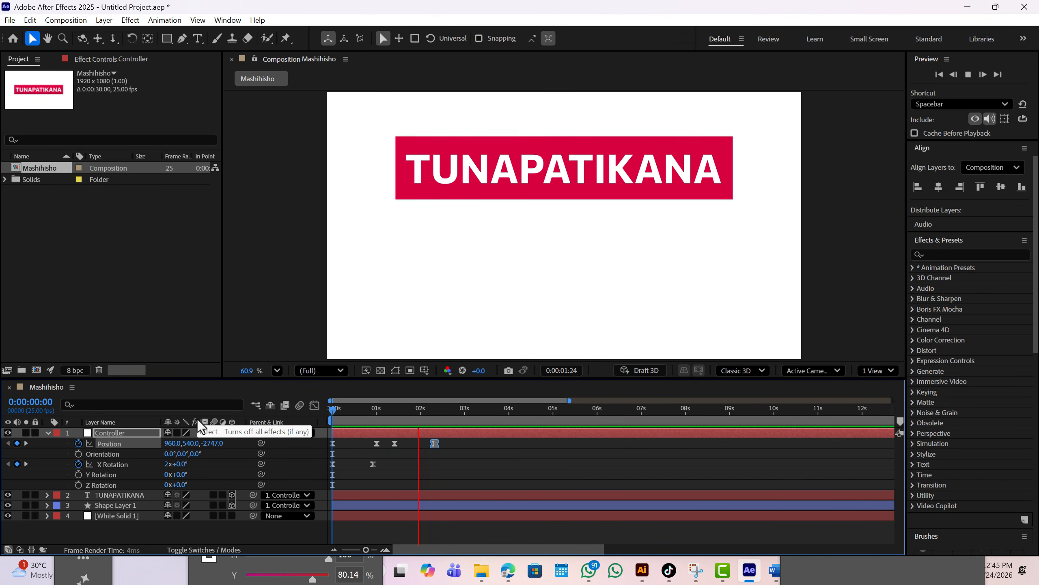
{"action": "left_click", "coordinate": [354, 410]}
{"action": "key", "text": "space"}
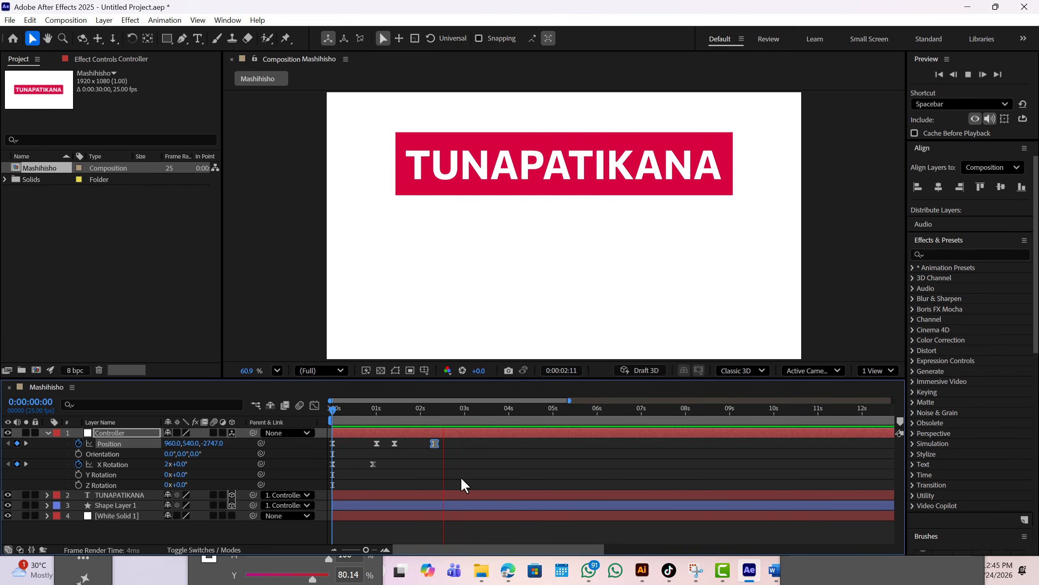
Shift all Controller keyframes after the initial ones earlier together, placing the second Position keyframe at about 0.8 seconds, and preview.
{"action": "left_click_drag", "start_coordinate": [478, 480], "coordinate": [356, 447]}
{"action": "left_click", "coordinate": [333, 409]}
{"action": "key", "text": "space"}
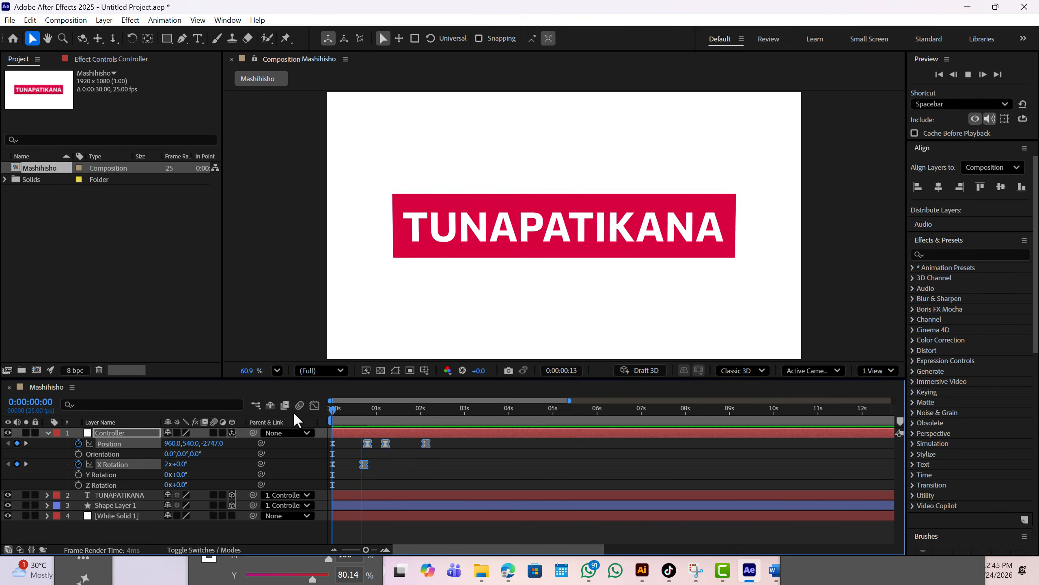
Move the Controller's ending X Rotation keyframe slightly later to about 0.85 seconds and preview the spin.
{"action": "left_click", "coordinate": [363, 464]}
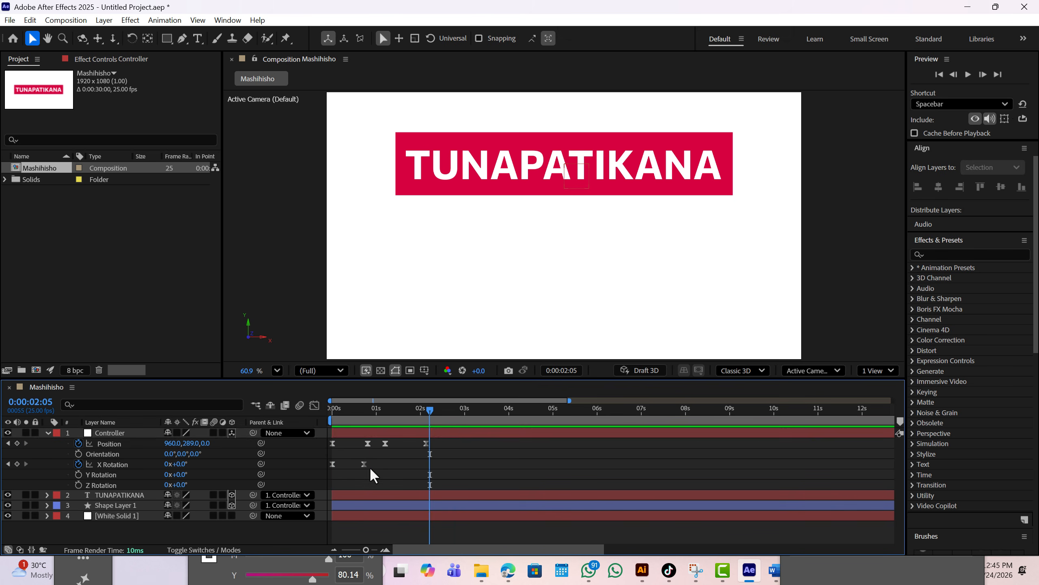
{"action": "left_click_drag", "start_coordinate": [363, 464], "coordinate": [368, 465]}
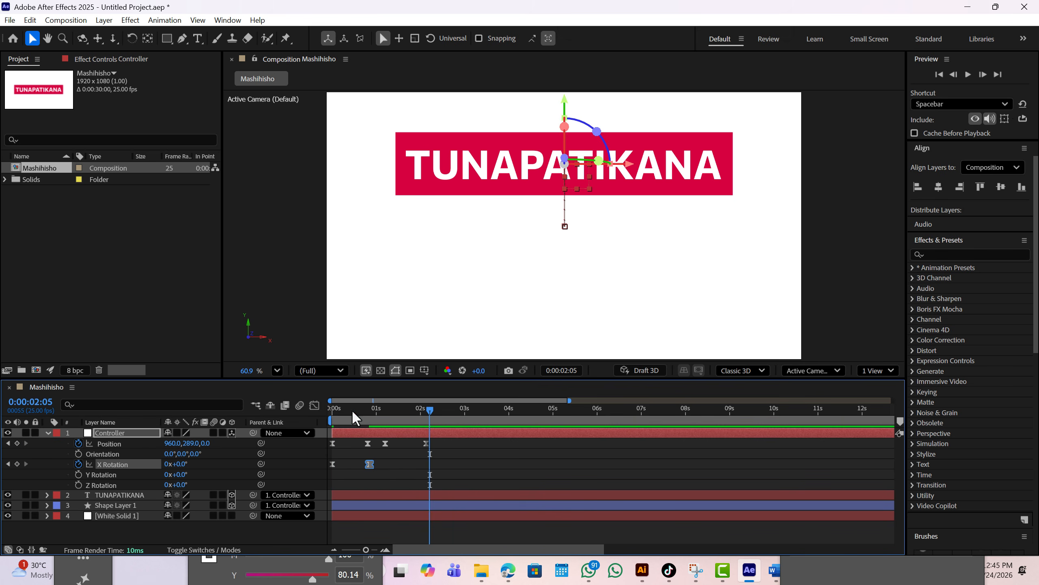
{"action": "key", "text": "space"}
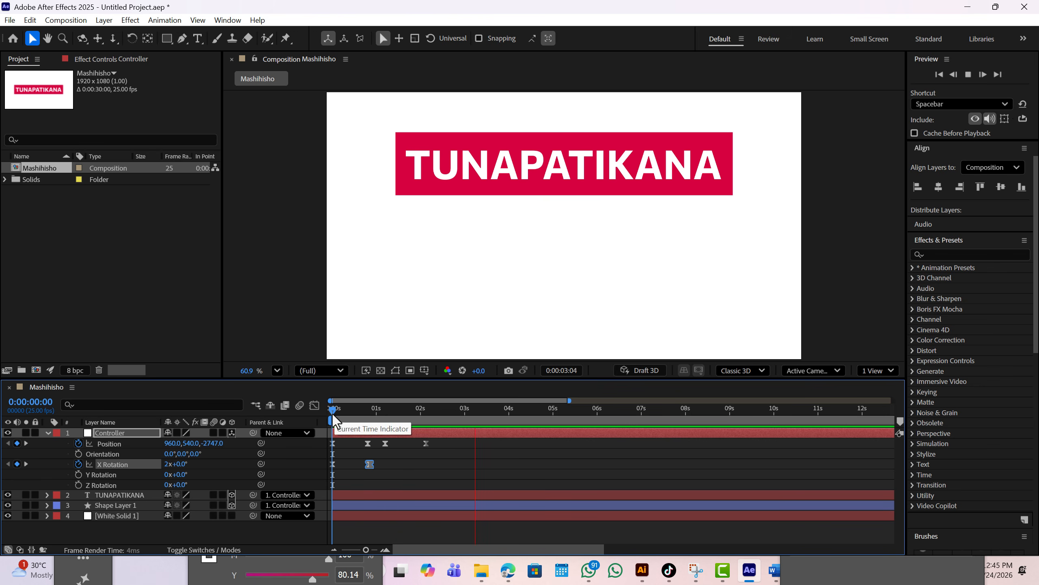
{"action": "left_click_drag", "start_coordinate": [332, 411], "coordinate": [366, 411]}
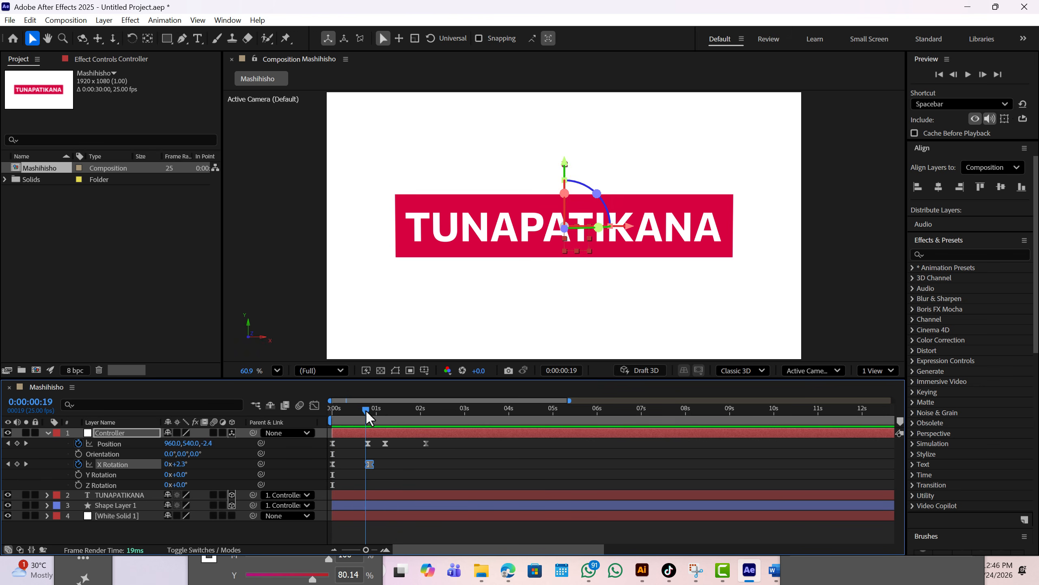
Collapse the Controller's properties and, at 0:00:02:03, add a text layer reading "MBEZI BEACH" below the red rectangle.
{"action": "left_click", "coordinate": [47, 433]}
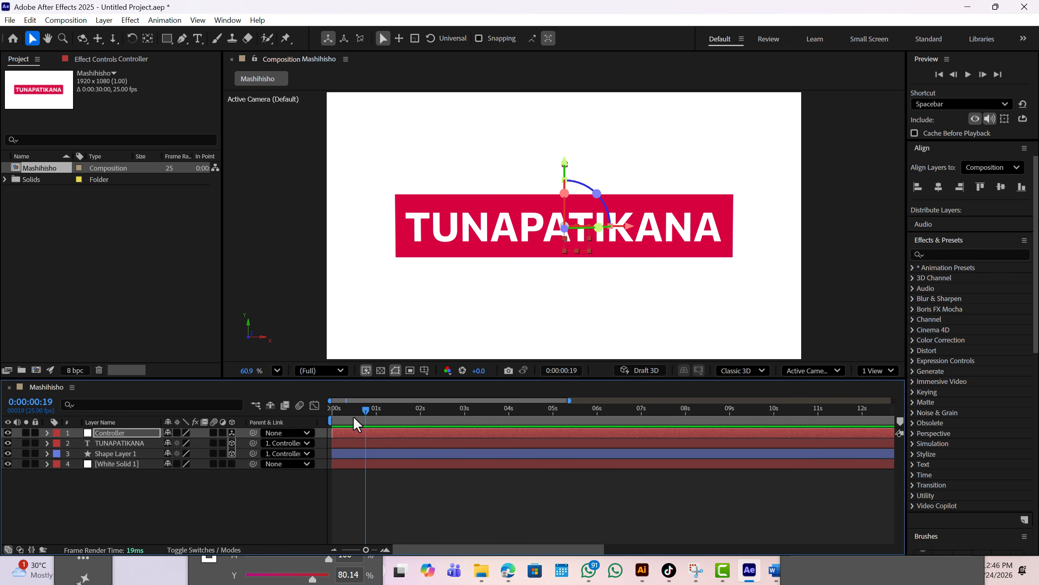
{"action": "left_click_drag", "start_coordinate": [364, 411], "coordinate": [425, 407]}
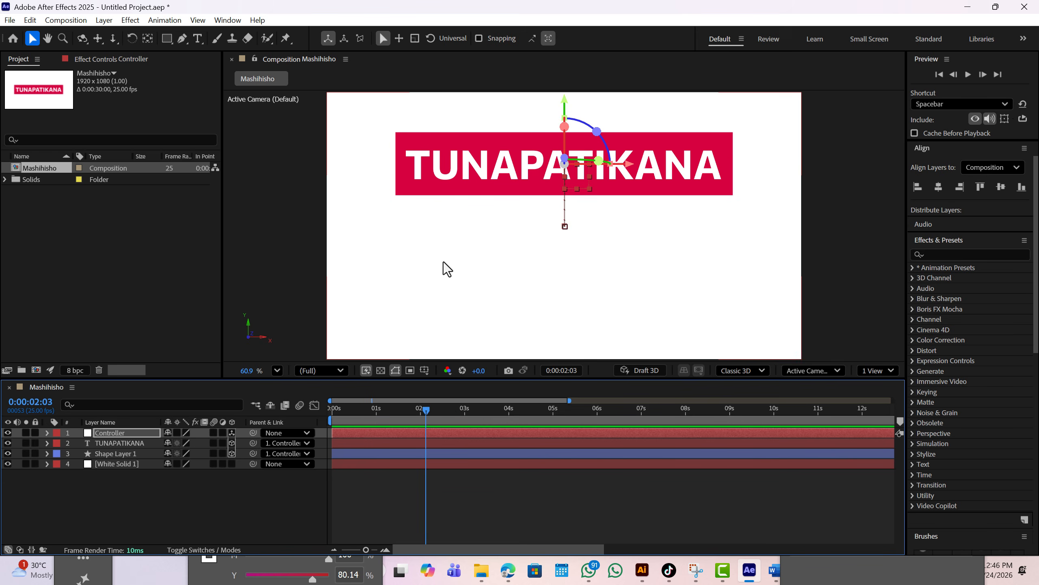
{"action": "left_click", "coordinate": [443, 213]}
{"action": "left_click", "coordinate": [195, 39]}
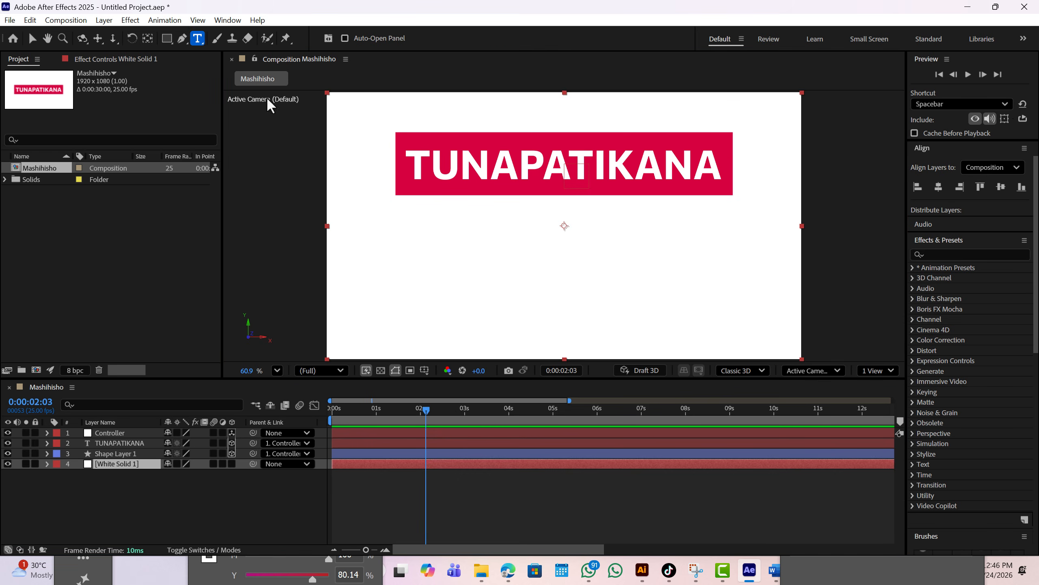
{"action": "left_click", "coordinate": [439, 246]}
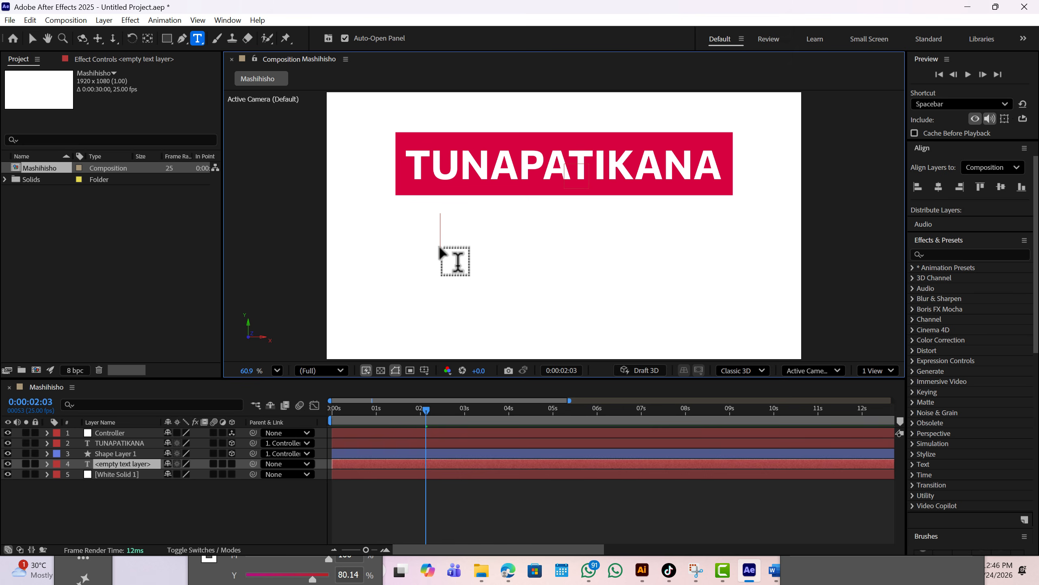
{"action": "type", "text": "MBEZI"}
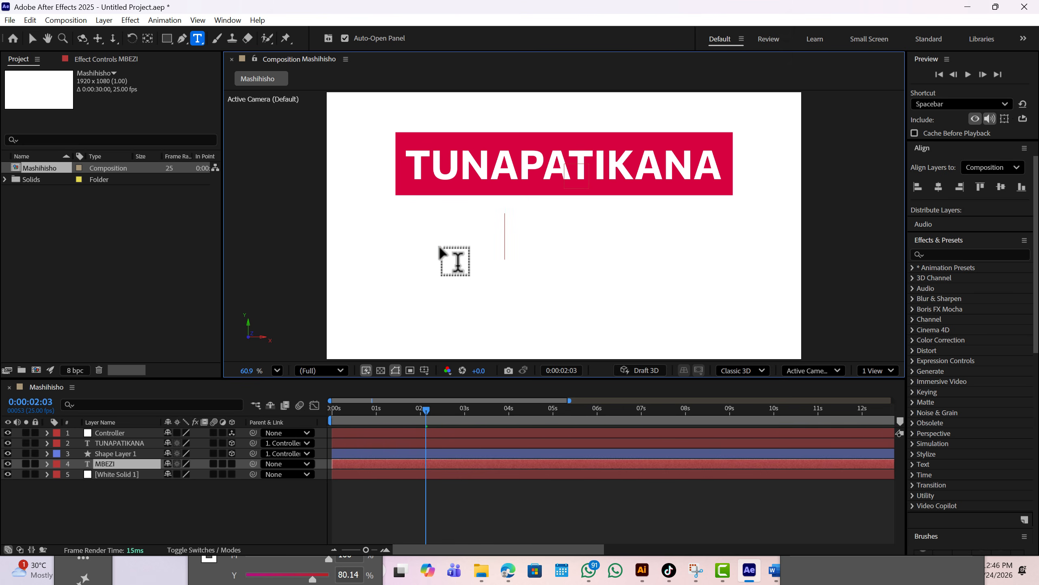
{"action": "type", "text": " BEACH"}
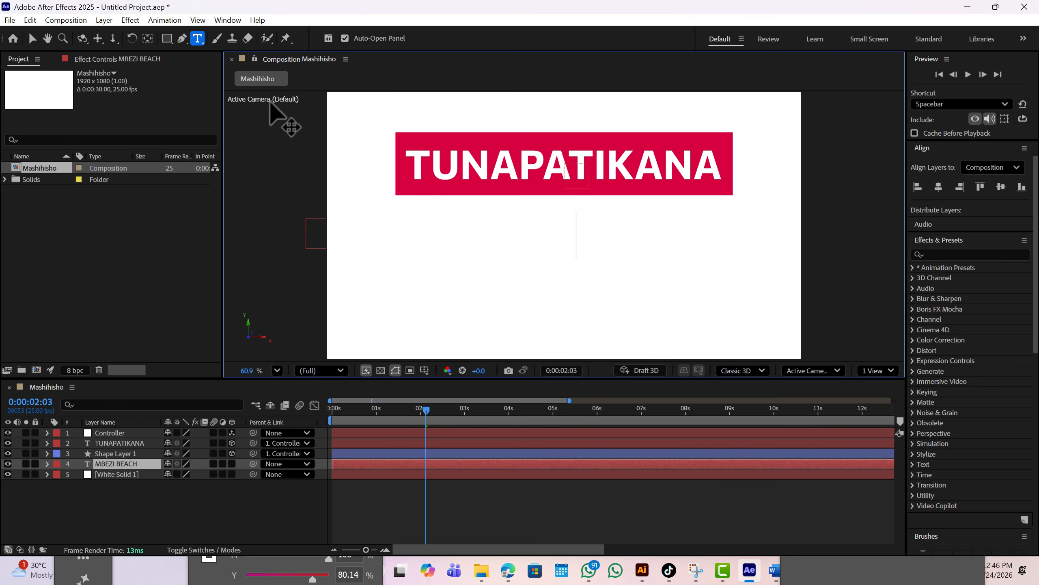
{"action": "left_click", "coordinate": [31, 37]}
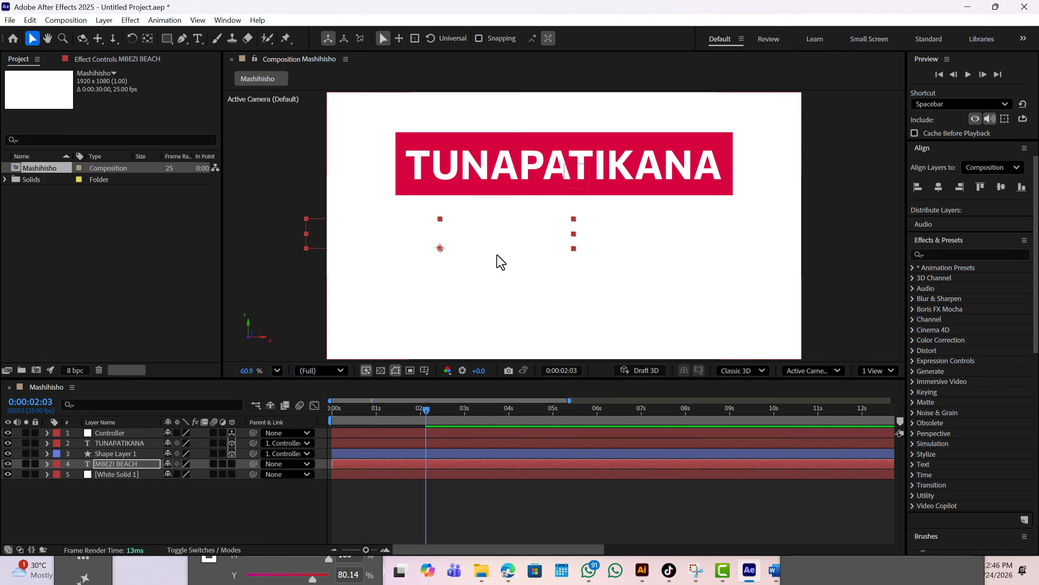
Move the MBEZI BEACH text so it sits roughly centred beneath the red rectangle, at about X 915, Y 651.
{"action": "left_click_drag", "start_coordinate": [472, 232], "coordinate": [566, 240]}
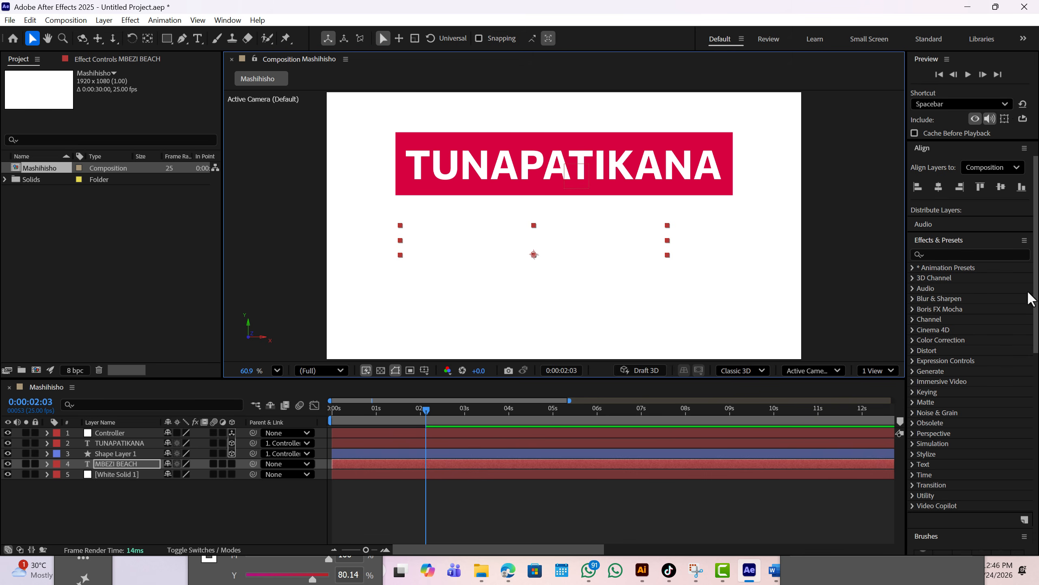
{"action": "mouse_move", "coordinate": [1036, 292]}
{"action": "left_mouse_down"}
{"action": "mouse_move", "coordinate": [1032, 262]}
{"action": "mouse_move", "coordinate": [1036, 531]}
{"action": "left_mouse_up"}
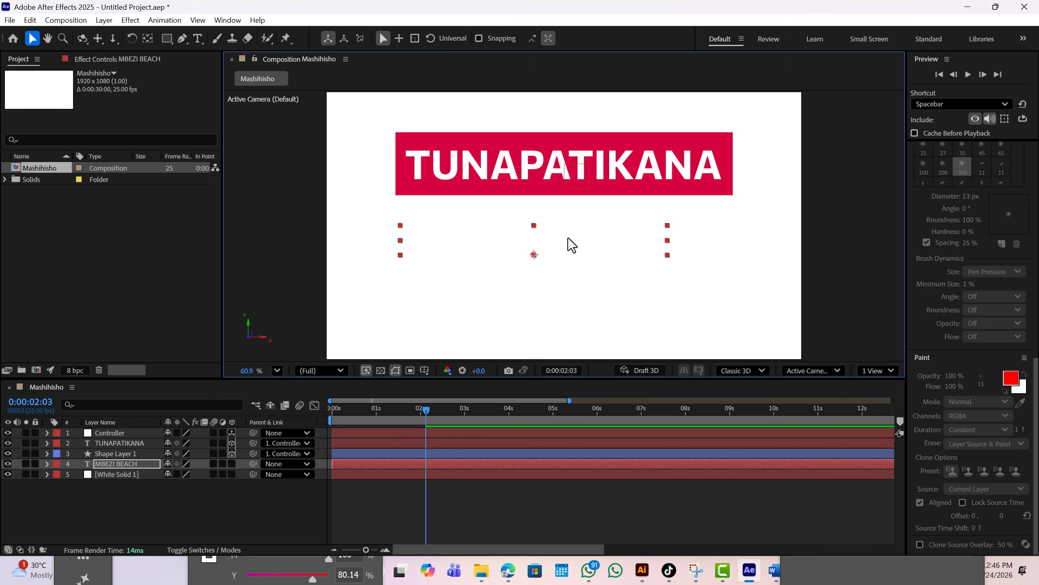
{"action": "left_click_drag", "start_coordinate": [570, 235], "coordinate": [586, 236]}
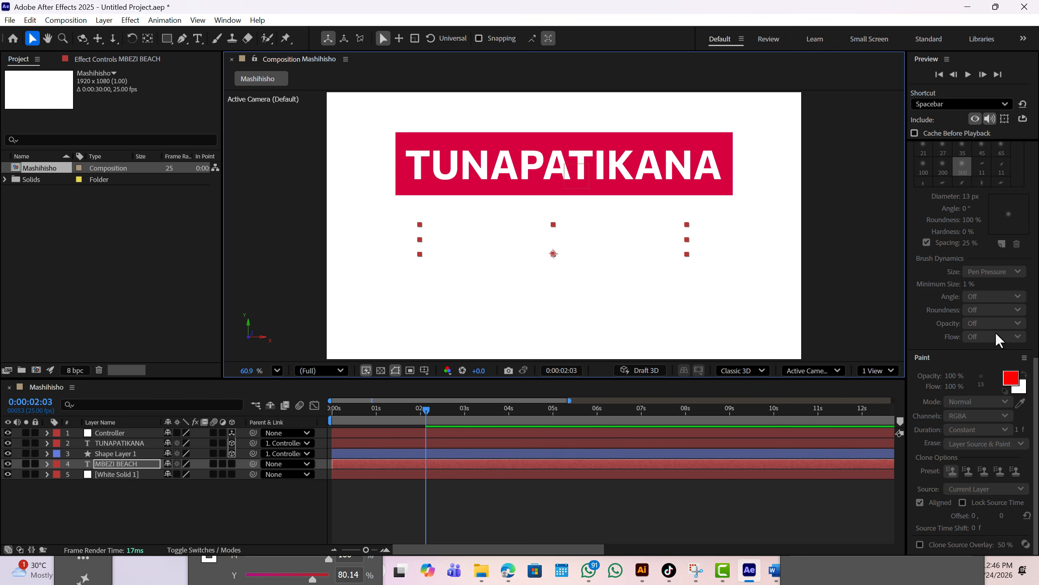
Reopen the Properties panel and bring the MBEZI BEACH layer's text settings into view.
{"action": "scroll", "coordinate": [999, 395], "scroll_direction": "up", "scroll_amount": 10}
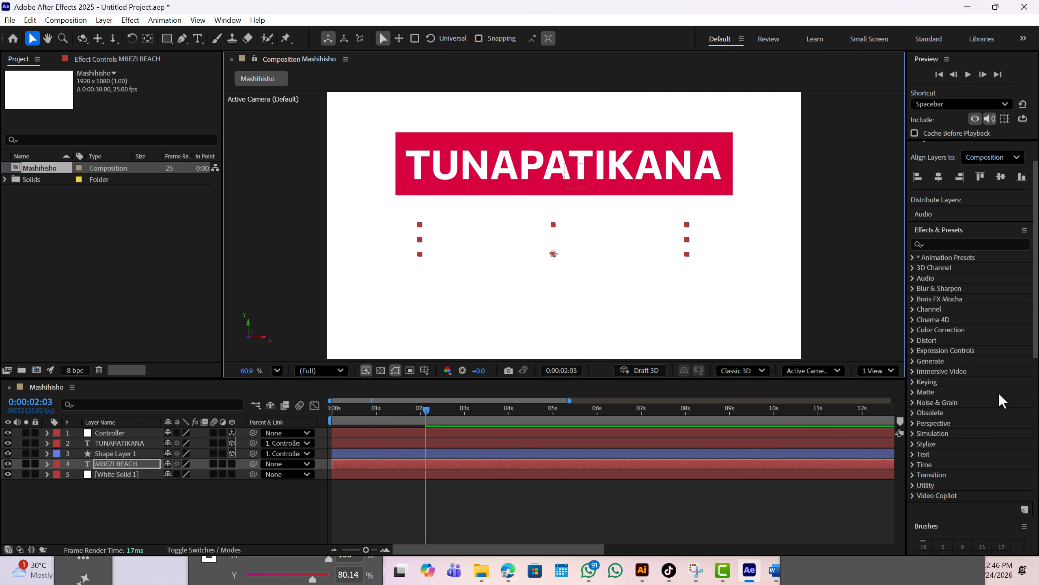
{"action": "scroll", "coordinate": [999, 392], "scroll_direction": "up", "scroll_amount": 2}
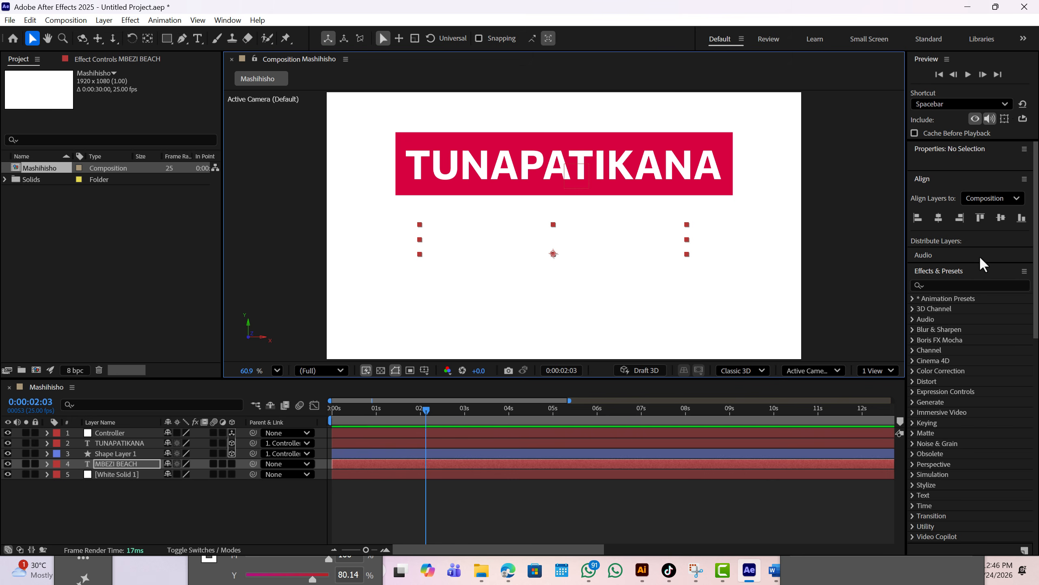
{"action": "scroll", "coordinate": [981, 258], "scroll_direction": "down", "scroll_amount": 10}
{"action": "scroll", "coordinate": [981, 258], "scroll_direction": "down", "scroll_amount": 10}
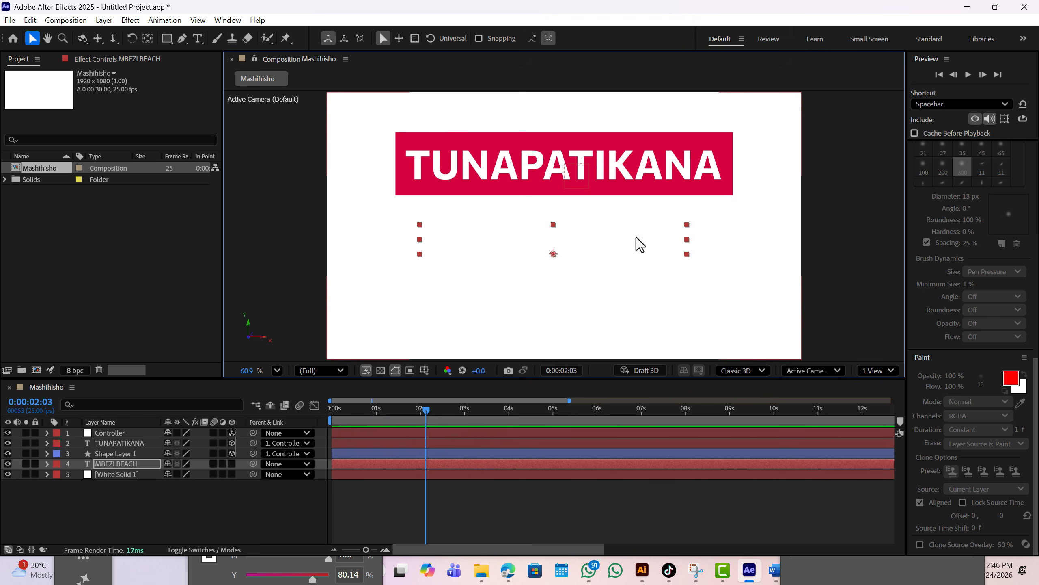
{"action": "left_click", "coordinate": [221, 21]}
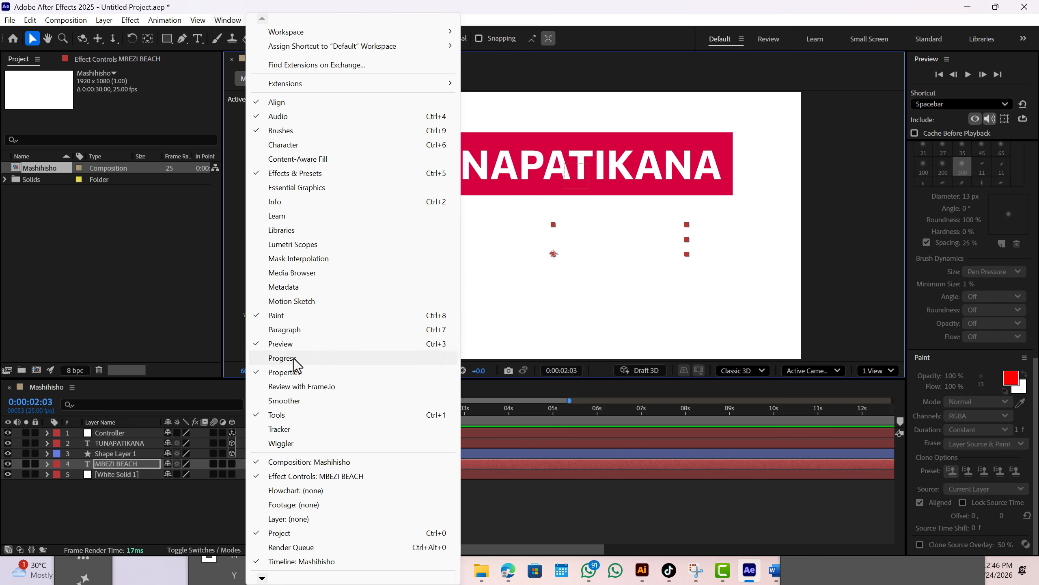
{"action": "left_click", "coordinate": [285, 374]}
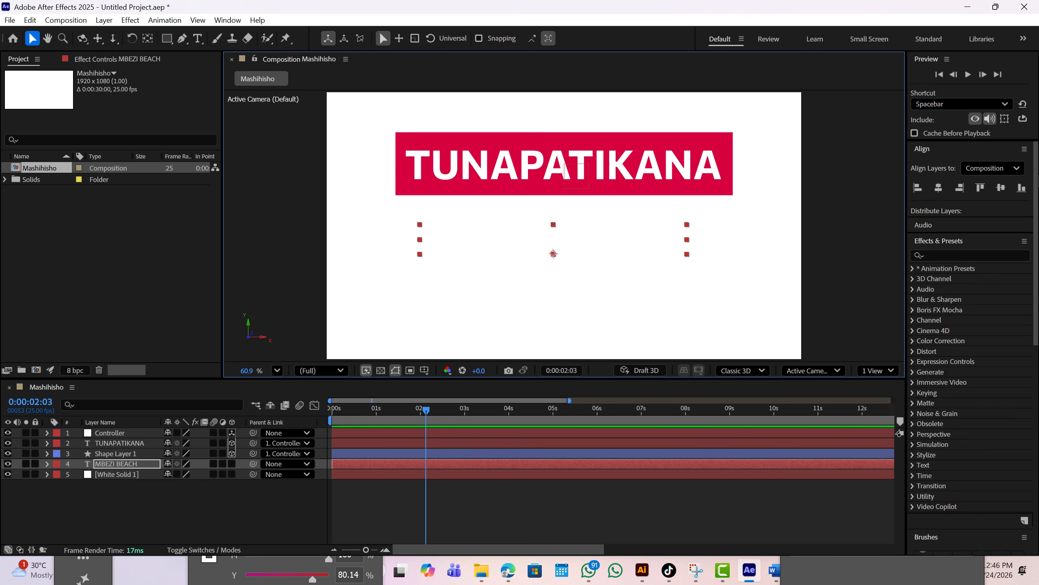
{"action": "left_click_drag", "start_coordinate": [1038, 168], "coordinate": [1038, 415]}
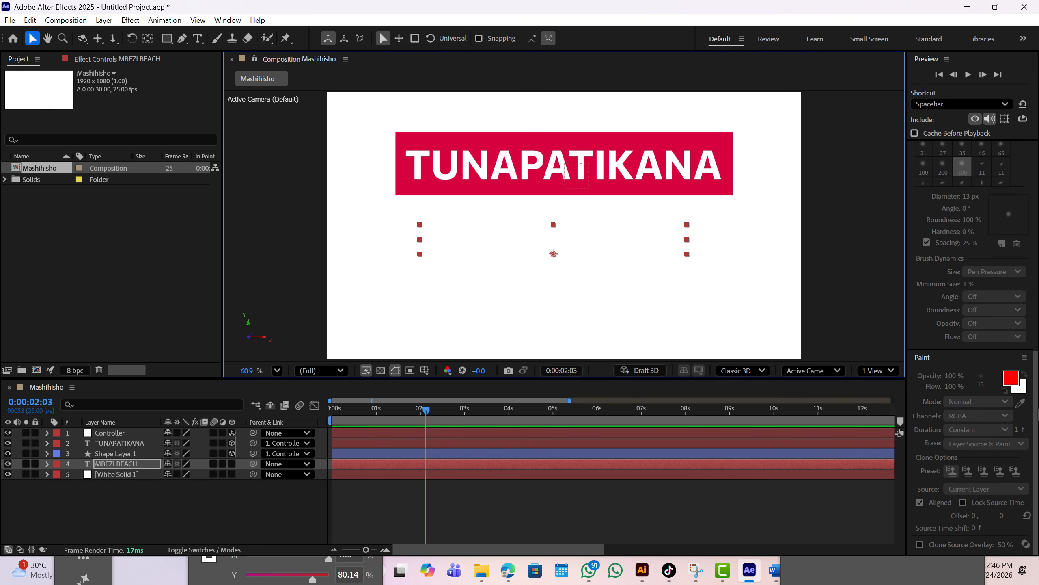
{"action": "left_click", "coordinate": [229, 20]}
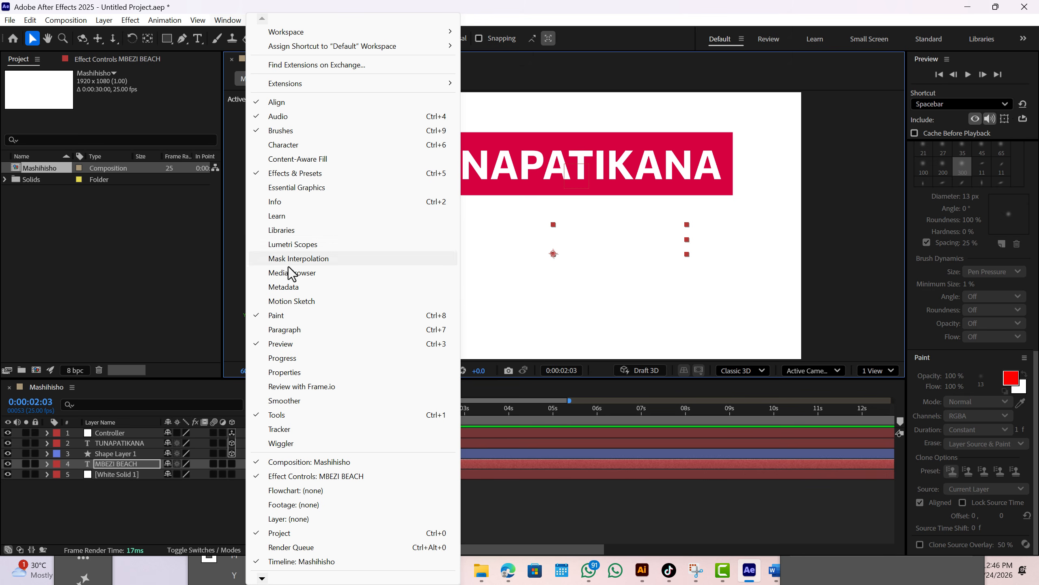
{"action": "left_click", "coordinate": [283, 372]}
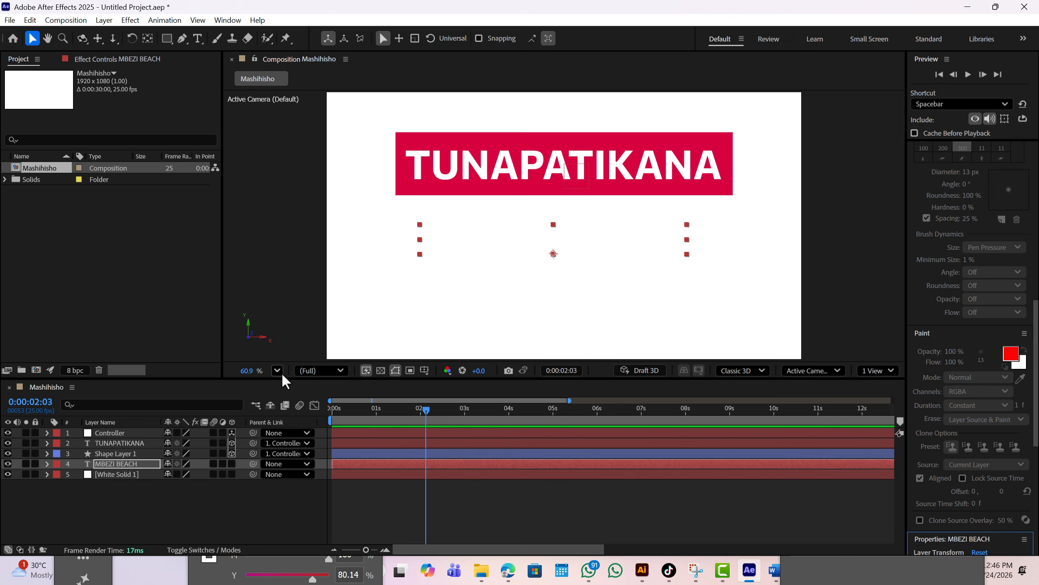
{"action": "left_click_drag", "start_coordinate": [1037, 315], "coordinate": [1033, 431]}
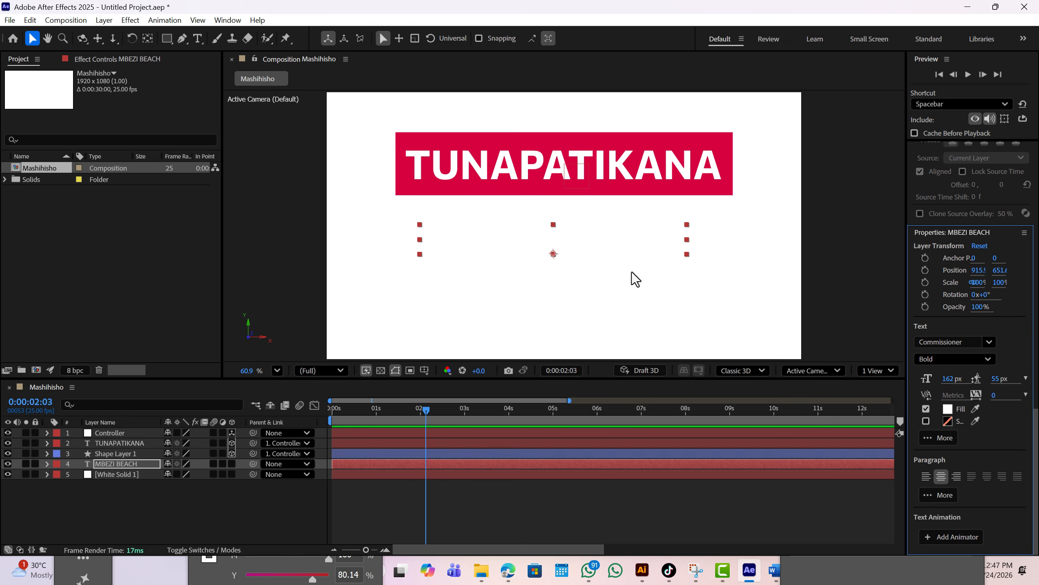
Give the MBEZI BEACH text a dark grey fill and move it up close beneath the red rectangle, to about X 921, Y 586.
{"action": "left_click", "coordinate": [948, 409]}
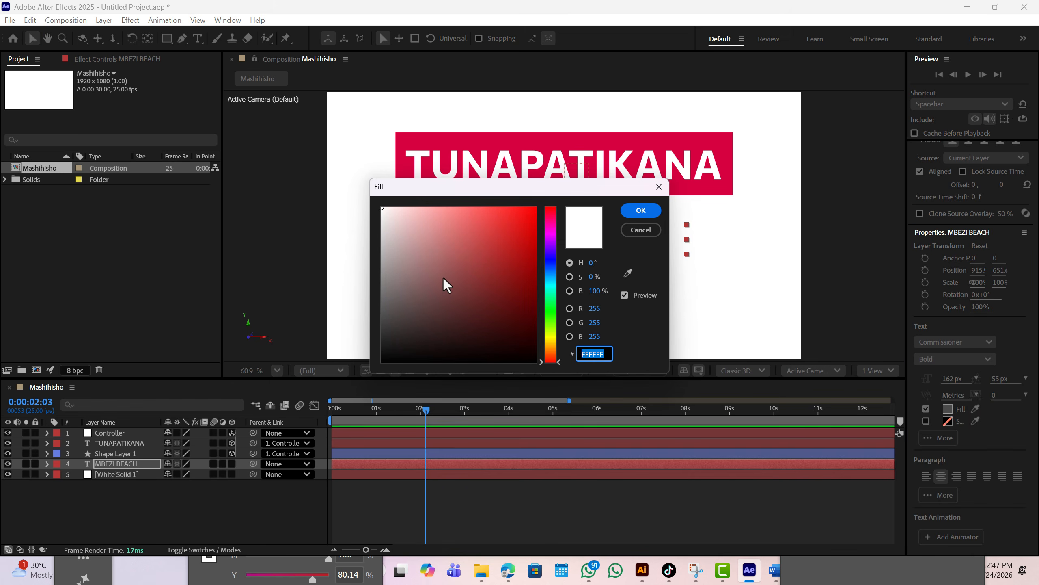
{"action": "left_click_drag", "start_coordinate": [403, 278], "coordinate": [365, 322]}
{"action": "left_click", "coordinate": [634, 217]}
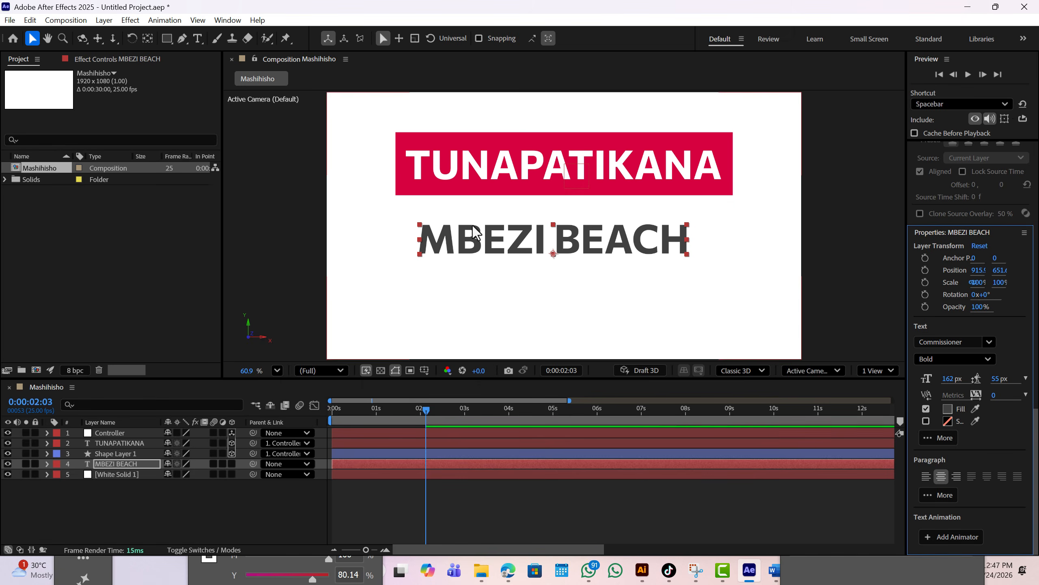
{"action": "left_click_drag", "start_coordinate": [532, 233], "coordinate": [528, 228]}
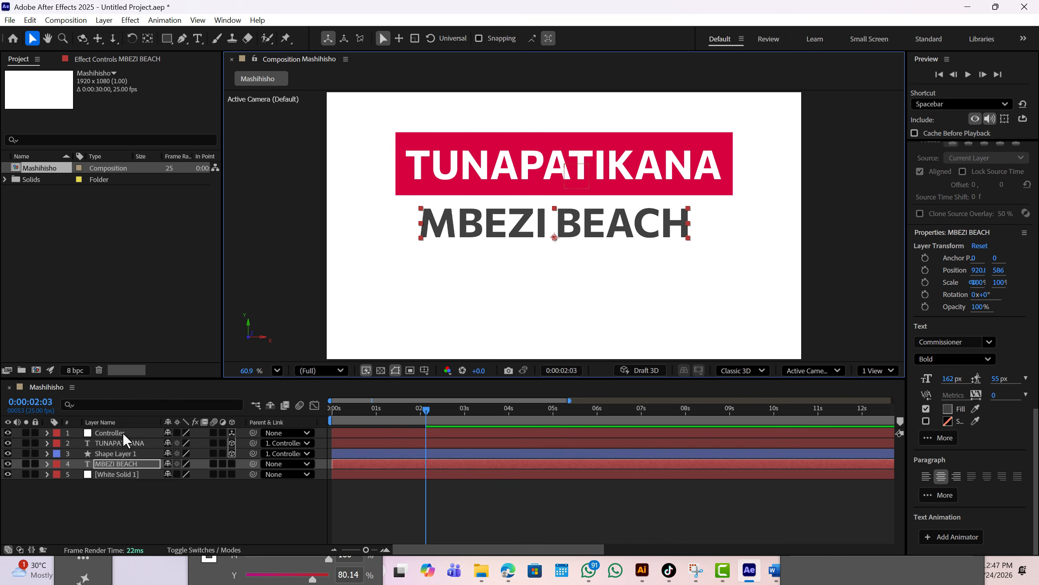
Place the MBEZI BEACH layer at the top of the layer stack and show the Controller's keyframes.
{"action": "left_click_drag", "start_coordinate": [115, 463], "coordinate": [112, 431]}
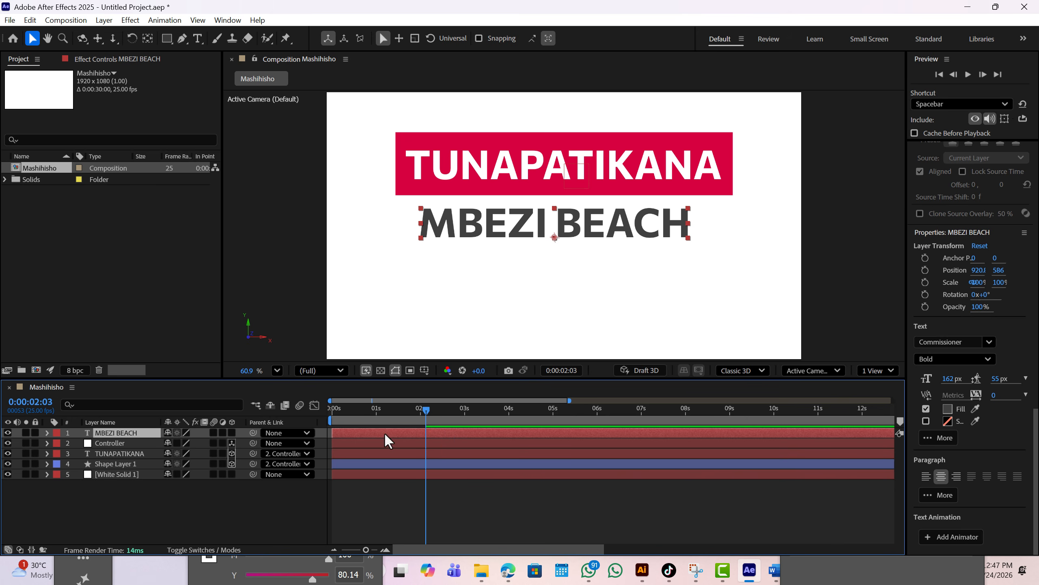
{"action": "left_click", "coordinate": [110, 444]}
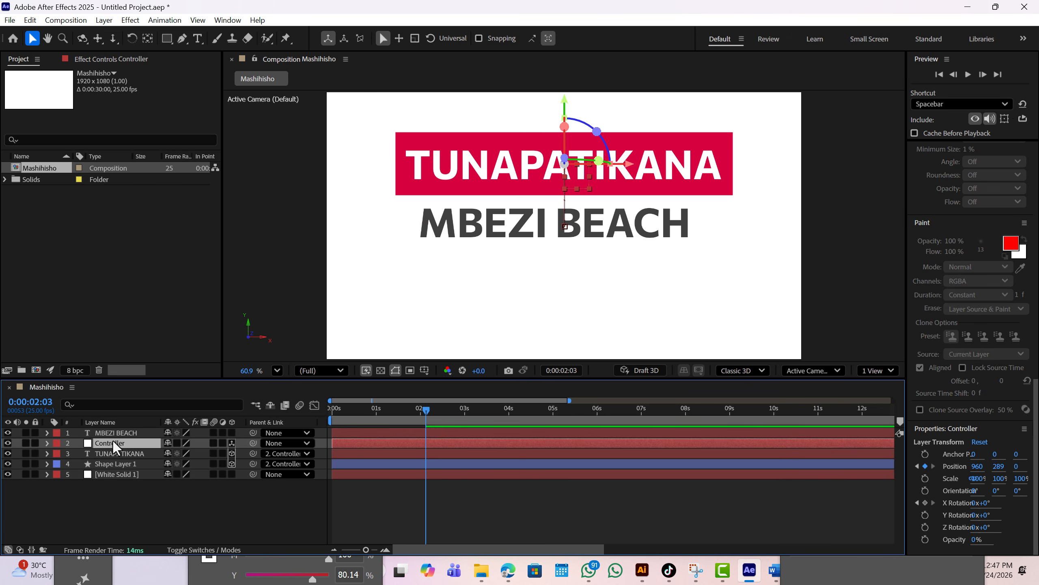
{"action": "key", "text": "u"}
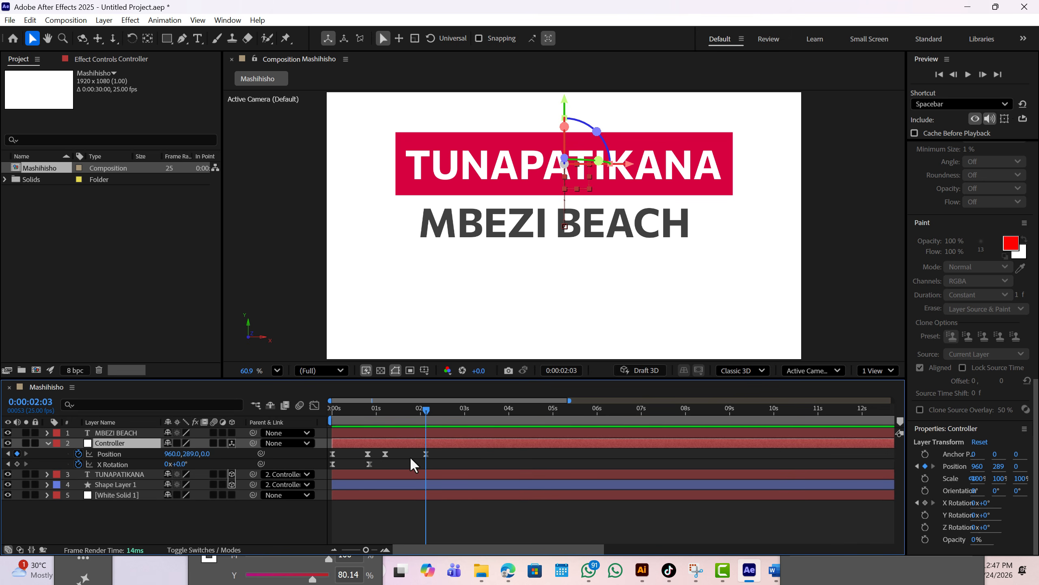
Keyframe MBEZI BEACH's Position at 0:00:02:03, and at 0:00:01:10 set its Y position to 1496 to start it below the frame.
{"action": "left_click", "coordinate": [415, 431]}
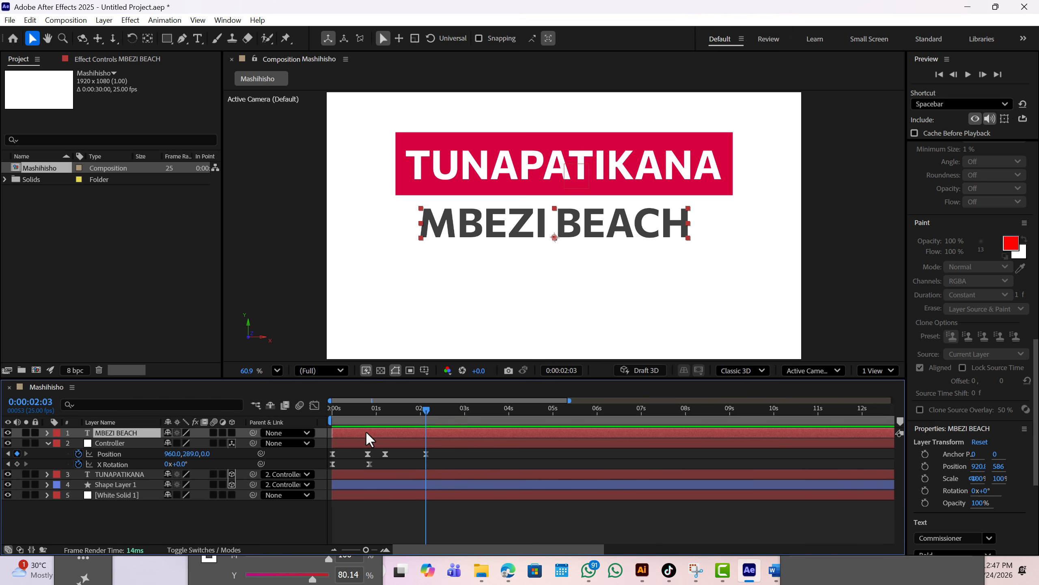
{"action": "key", "text": "p"}
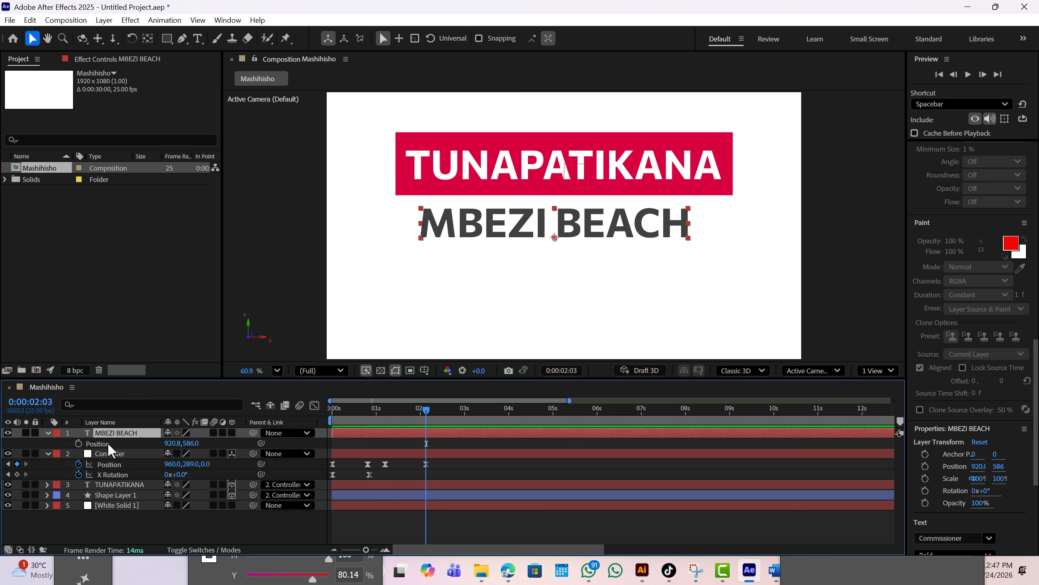
{"action": "left_click", "coordinate": [79, 443]}
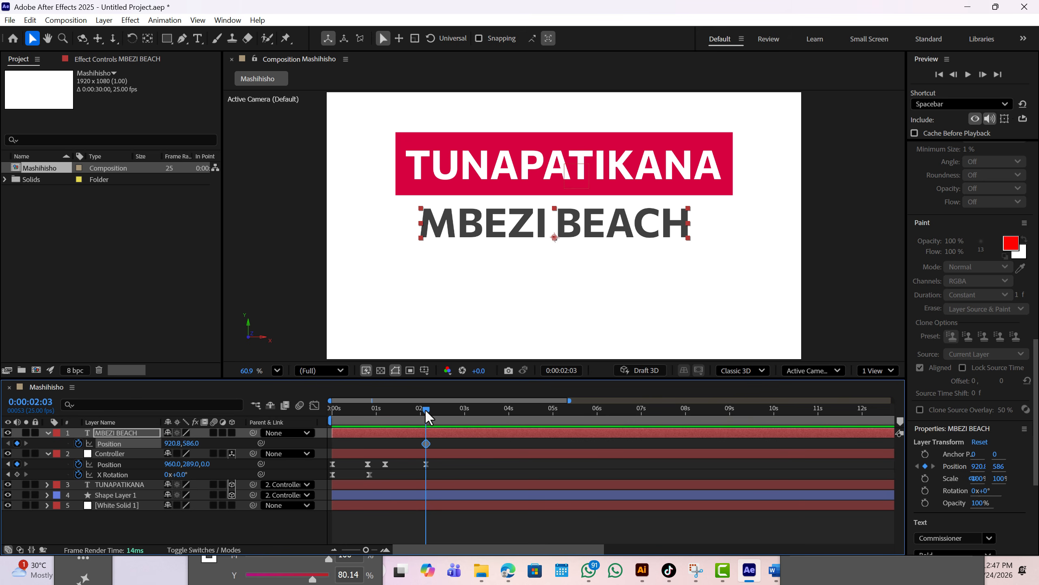
{"action": "left_click_drag", "start_coordinate": [426, 409], "coordinate": [394, 416]}
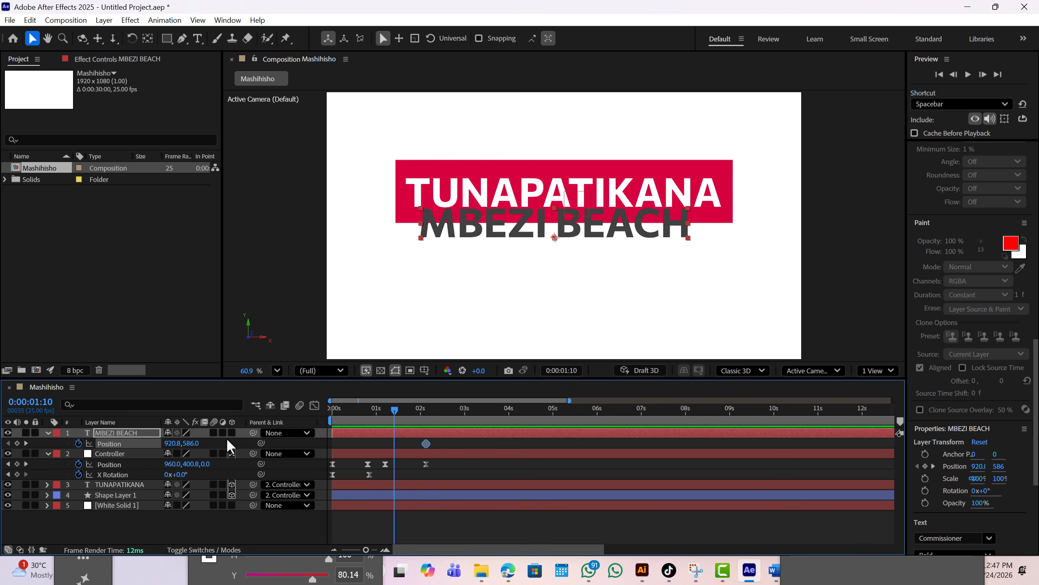
{"action": "left_click_drag", "start_coordinate": [188, 444], "coordinate": [391, 442]}
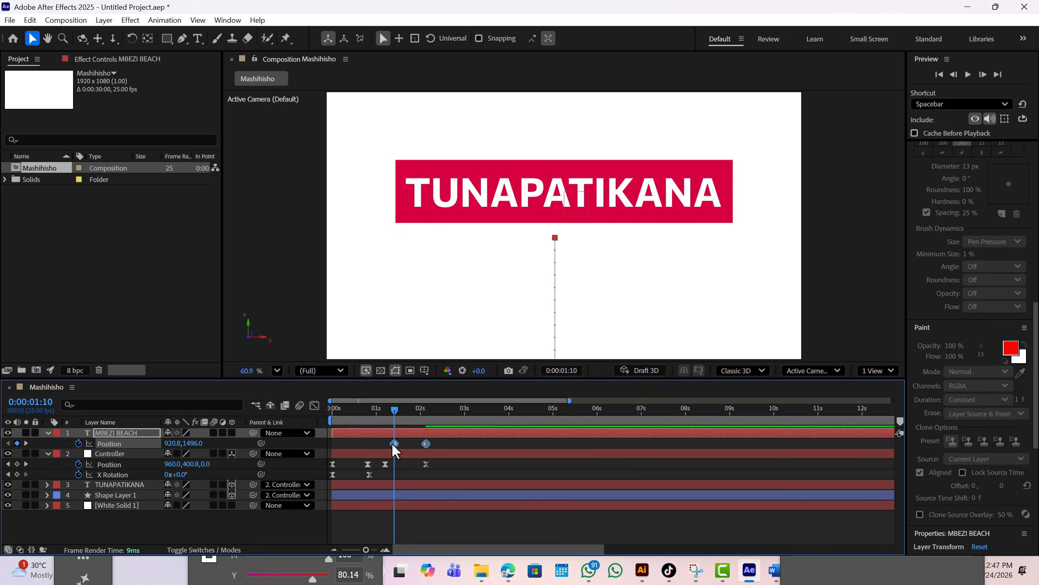
Apply Easy Ease to both MBEZI BEACH Position keyframes and reshape the speed graph into an early sharp peak with a long slow-down.
{"action": "right_click", "coordinate": [393, 443]}
{"action": "mouse_move", "coordinate": [446, 436]}
{"action": "left_click", "coordinate": [571, 294]}
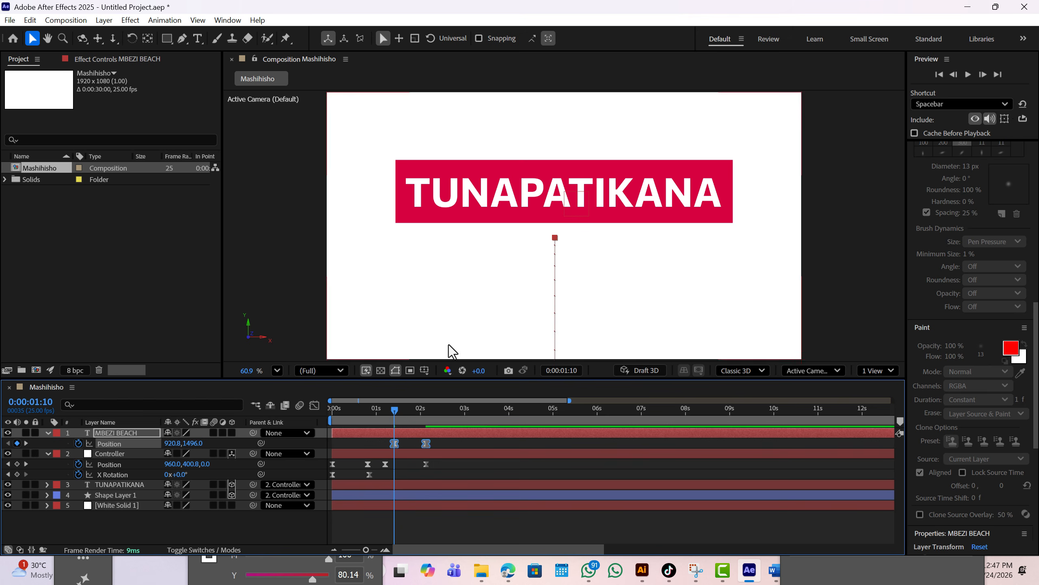
{"action": "left_click", "coordinate": [314, 405]}
{"action": "left_click_drag", "start_coordinate": [445, 509], "coordinate": [409, 518]}
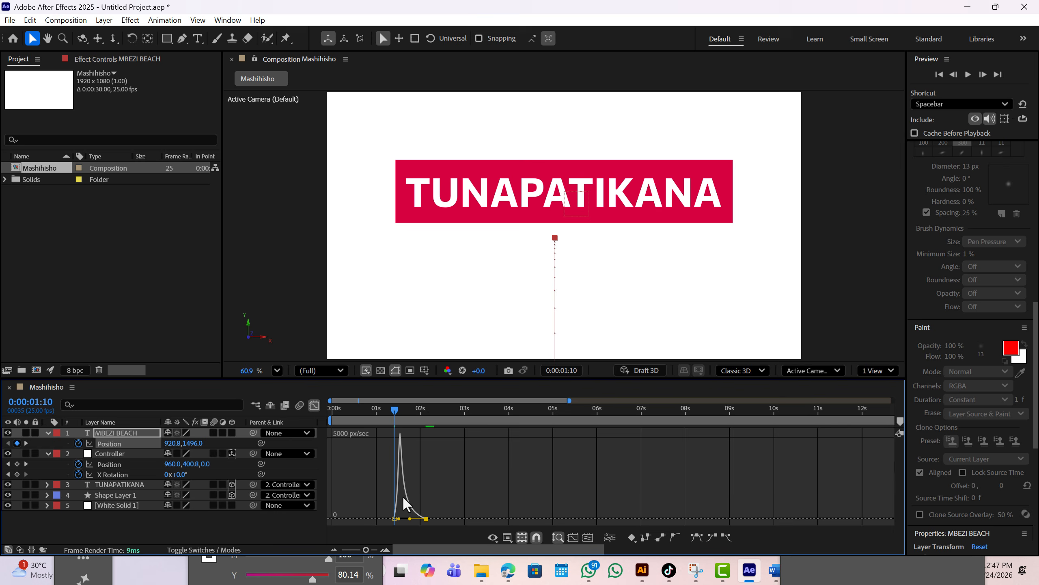
Preview the MBEZI BEACH text's rise from about 0:00:01:06 and again from the start of the composition.
{"action": "left_click", "coordinate": [387, 409]}
{"action": "key", "text": "space"}
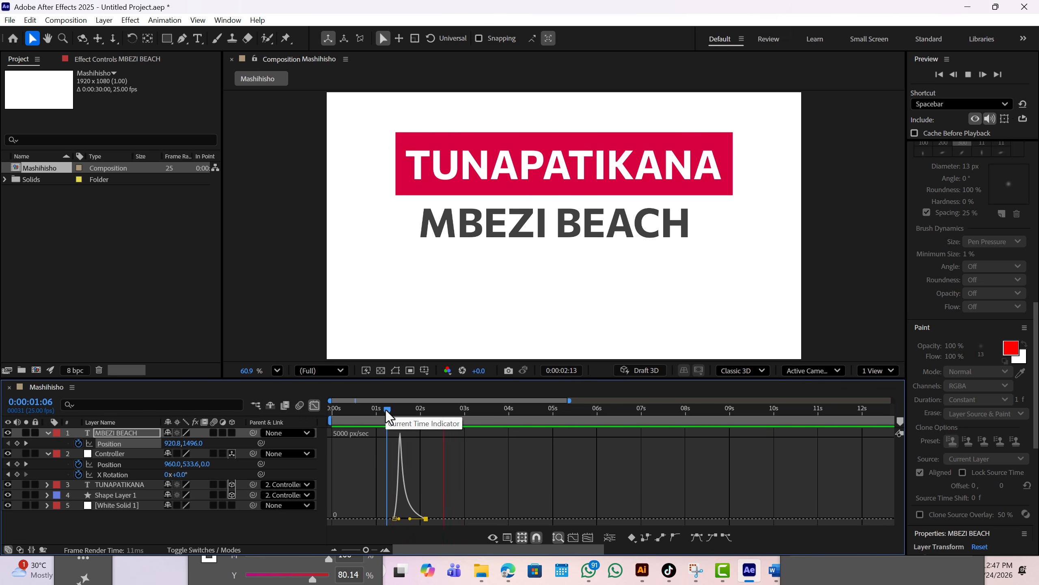
{"action": "left_click", "coordinate": [334, 414]}
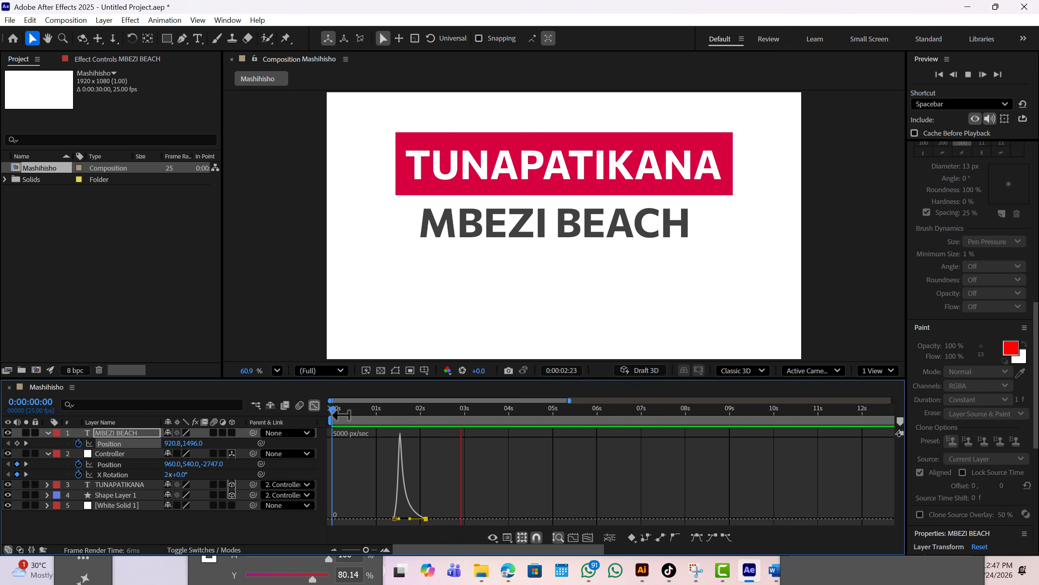
{"action": "key", "text": "space"}
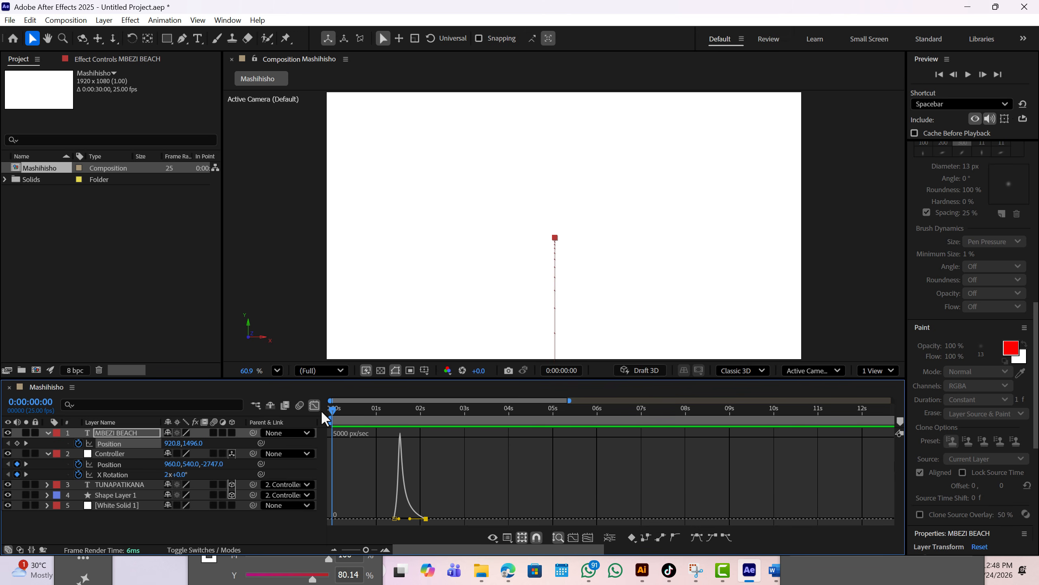
{"action": "key", "text": "space"}
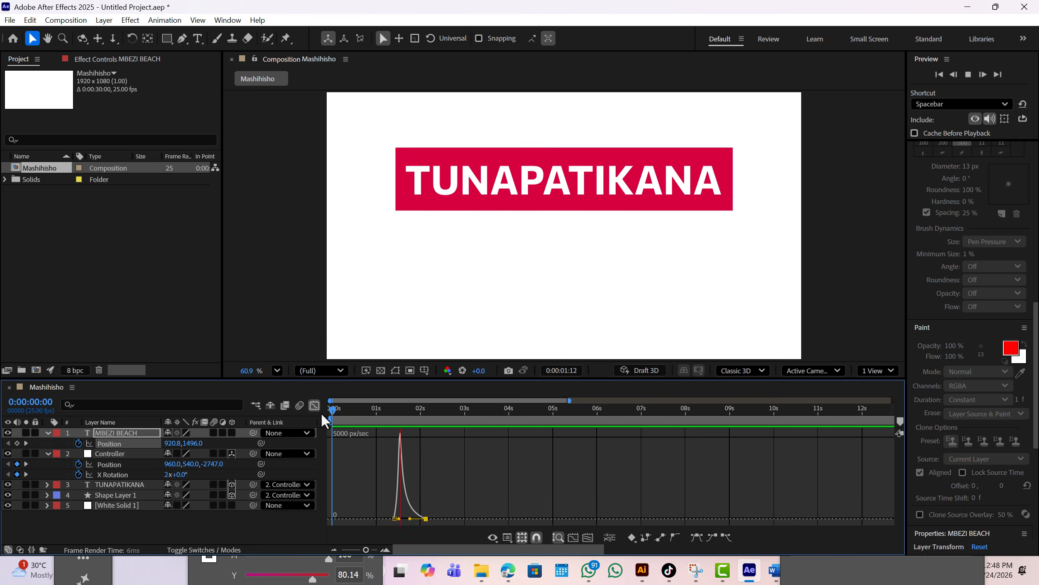
{"action": "key", "text": "space"}
Return to the layer bars, move MBEZI BEACH's first Position keyframe earlier to about 1.3 seconds, and preview from the start.
{"action": "left_click", "coordinate": [314, 405]}
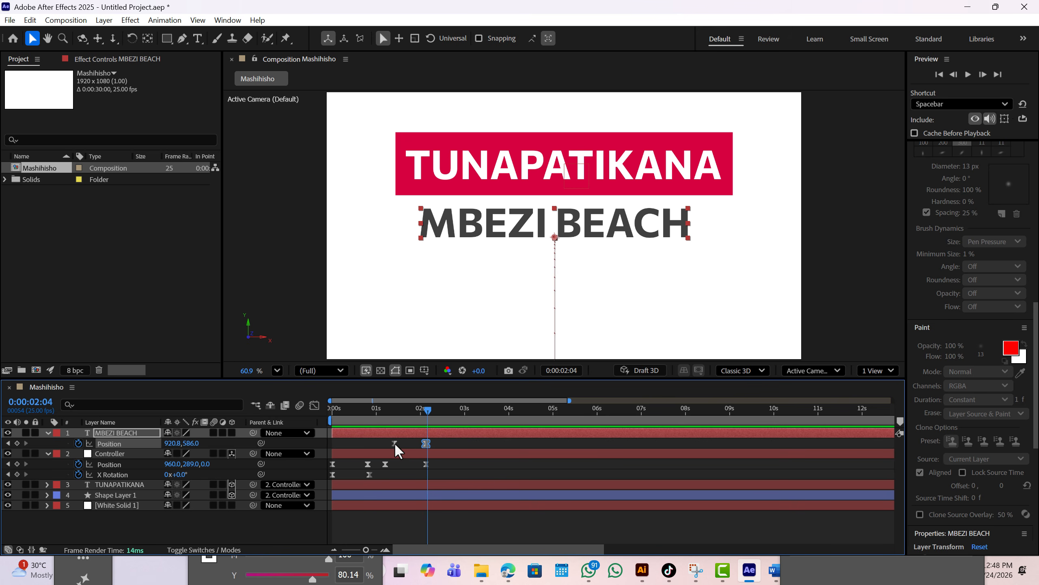
{"action": "left_click_drag", "start_coordinate": [395, 442], "coordinate": [390, 442]}
{"action": "left_click", "coordinate": [377, 404]}
{"action": "key", "text": "space"}
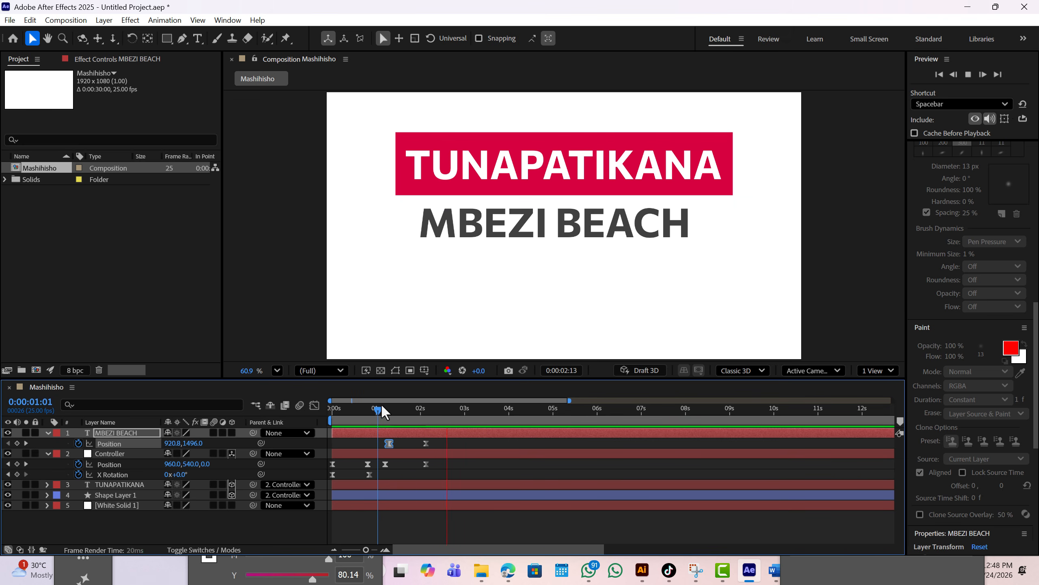
{"action": "left_click_drag", "start_coordinate": [376, 411], "coordinate": [191, 417]}
{"action": "key", "text": "space"}
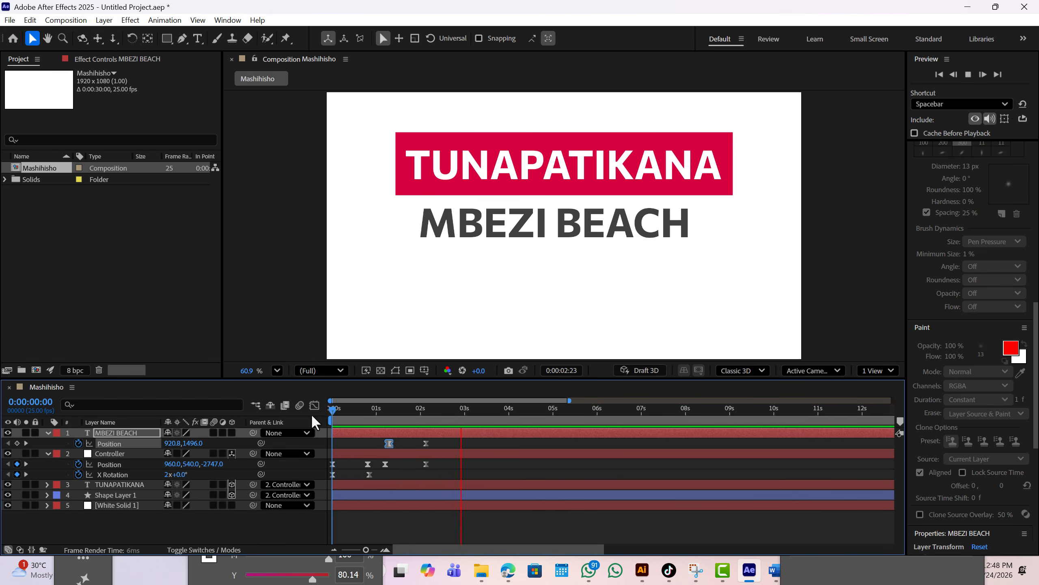
{"action": "left_click", "coordinate": [332, 410]}
{"action": "key", "text": "space"}
Move MBEZI BEACH's last Position keyframe earlier to about 1.6 seconds and preview from 0:00:00:18.
{"action": "left_click_drag", "start_coordinate": [333, 409], "coordinate": [364, 408]}
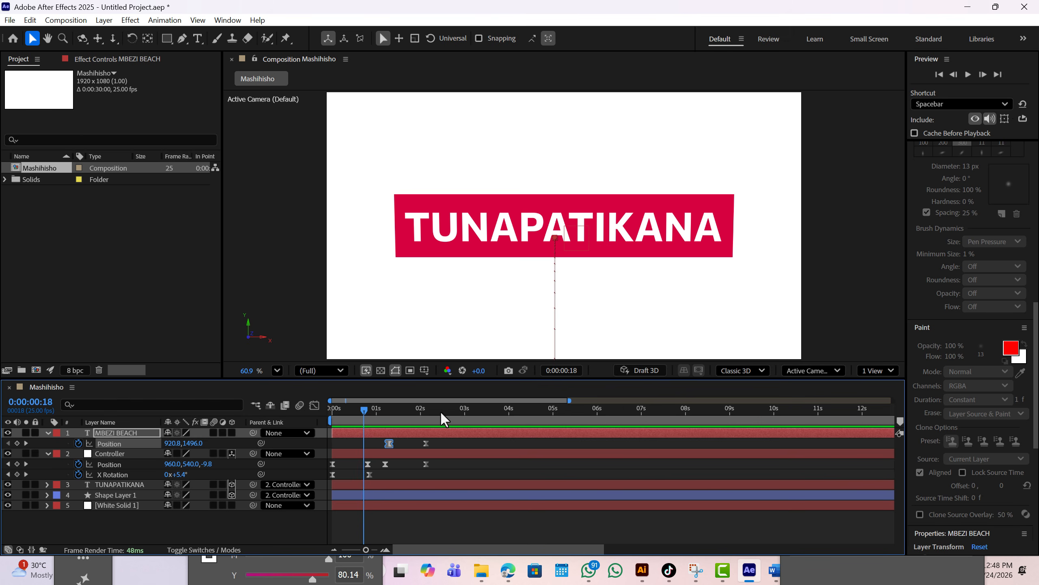
{"action": "left_click", "coordinate": [426, 443]}
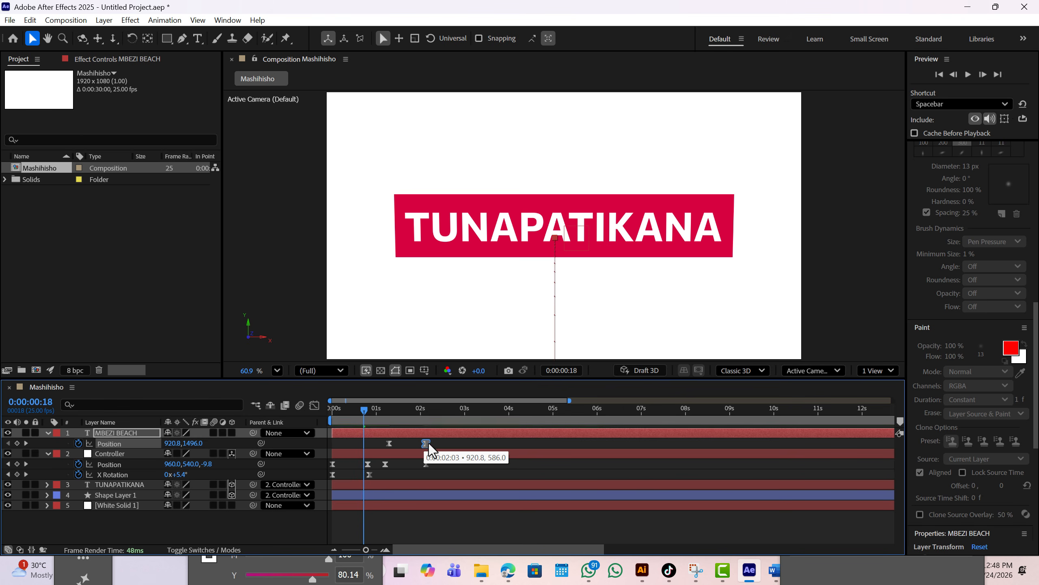
{"action": "left_click_drag", "start_coordinate": [430, 444], "coordinate": [404, 443]}
{"action": "key", "text": "space"}
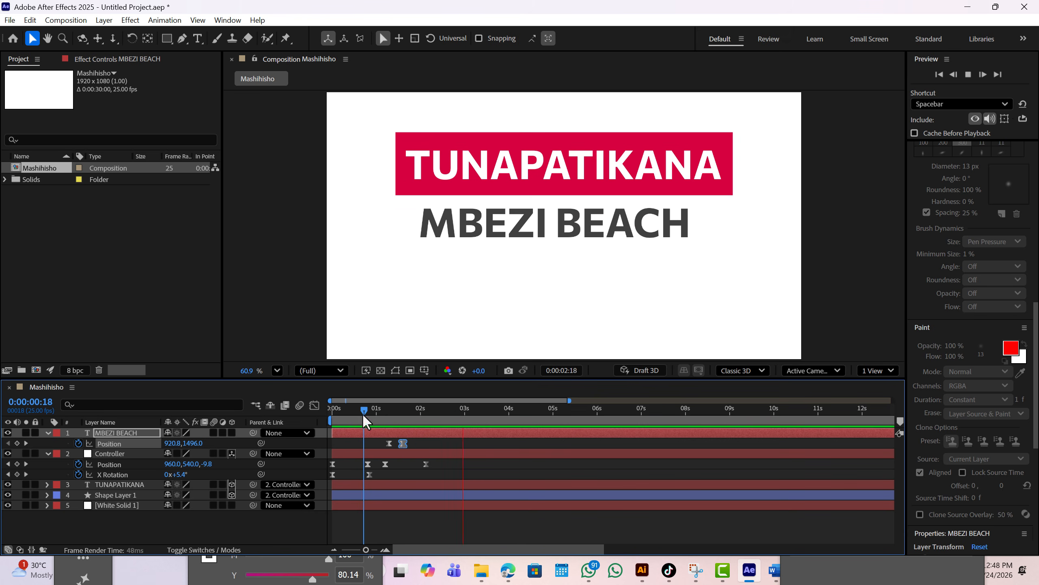
Preview the composition from the start to check the timing of the MBEZI BEACH rise.
{"action": "left_click_drag", "start_coordinate": [363, 412], "coordinate": [258, 419]}
{"action": "key", "text": "space"}
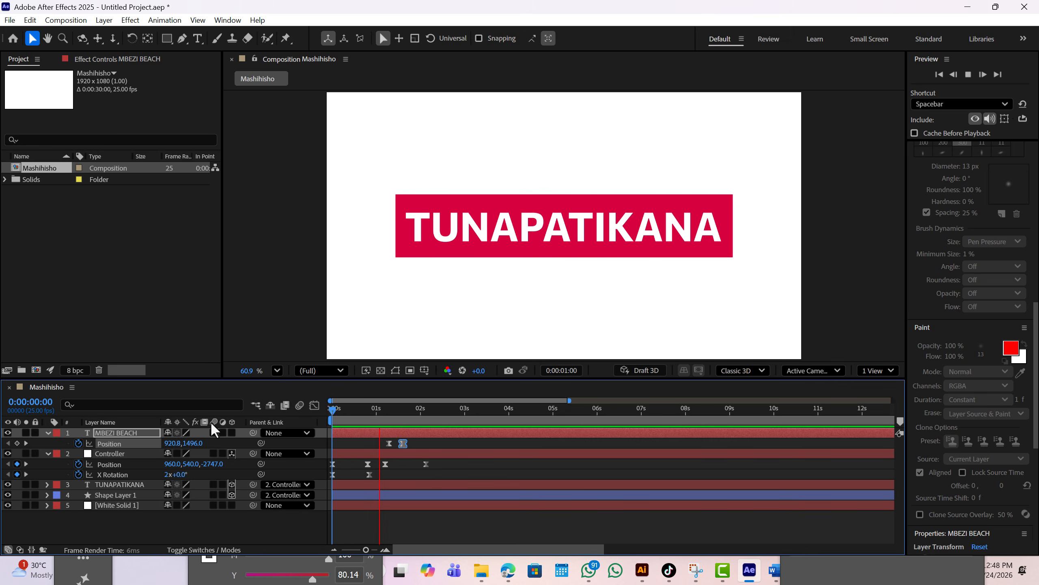
{"action": "key", "text": "space"}
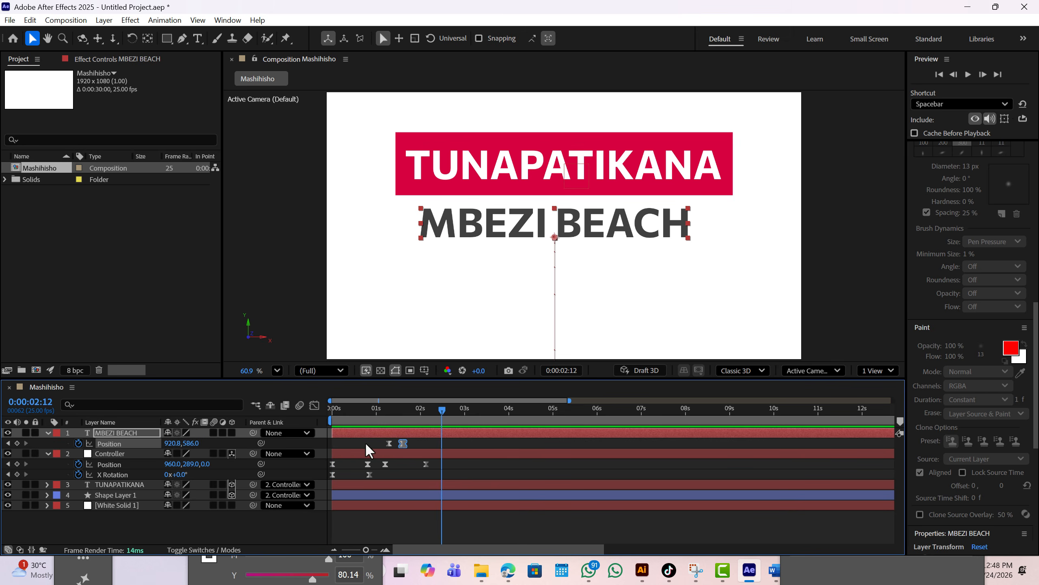
Move MBEZI BEACH's last Position keyframe out to 0:00:02:03 and preview the composition from the start.
{"action": "left_click_drag", "start_coordinate": [406, 442], "coordinate": [426, 444]}
{"action": "left_click_drag", "start_coordinate": [420, 409], "coordinate": [382, 409]}
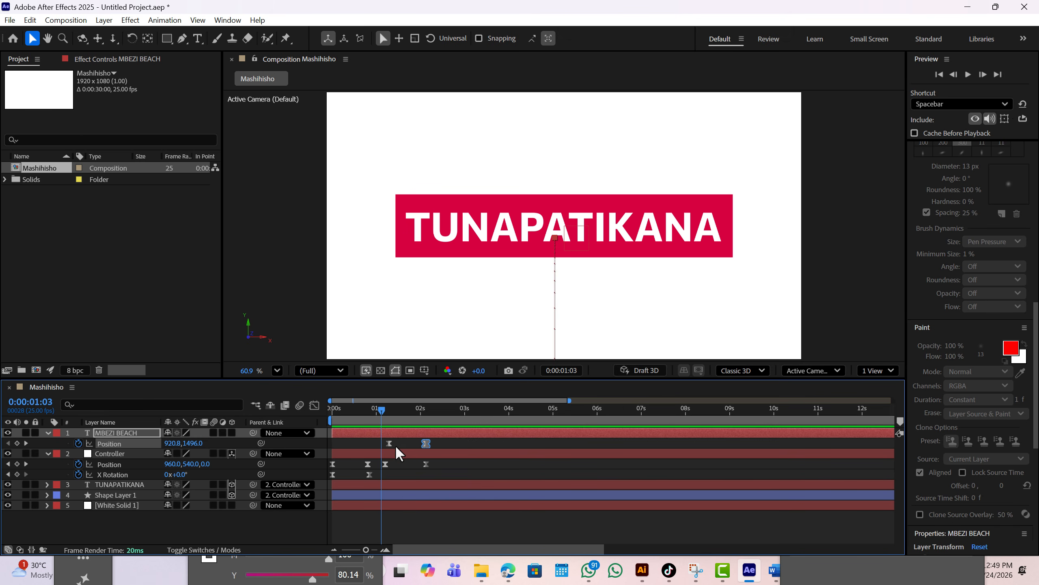
{"action": "left_click_drag", "start_coordinate": [381, 410], "coordinate": [242, 395]}
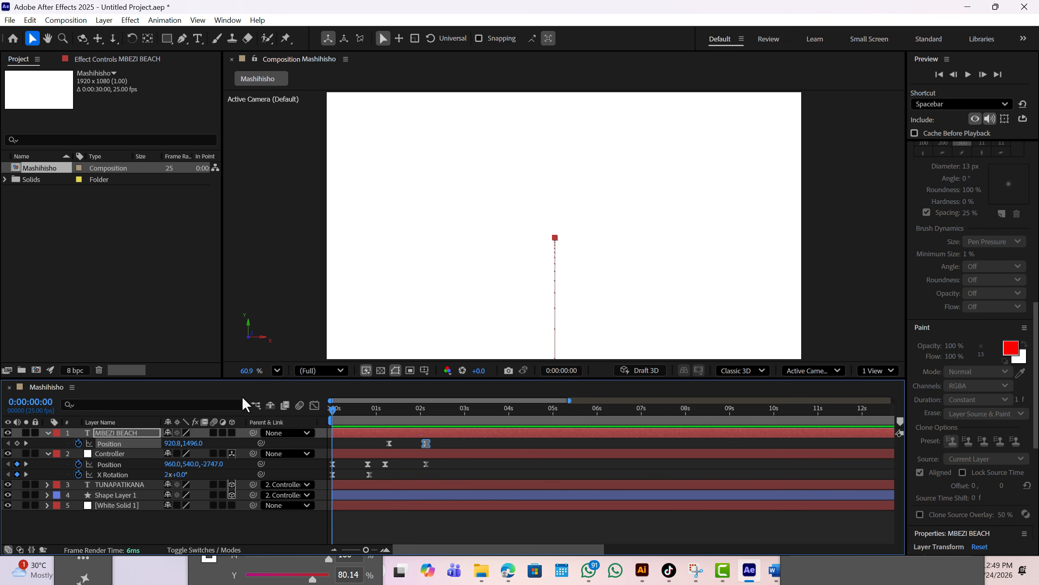
{"action": "key", "text": "space"}
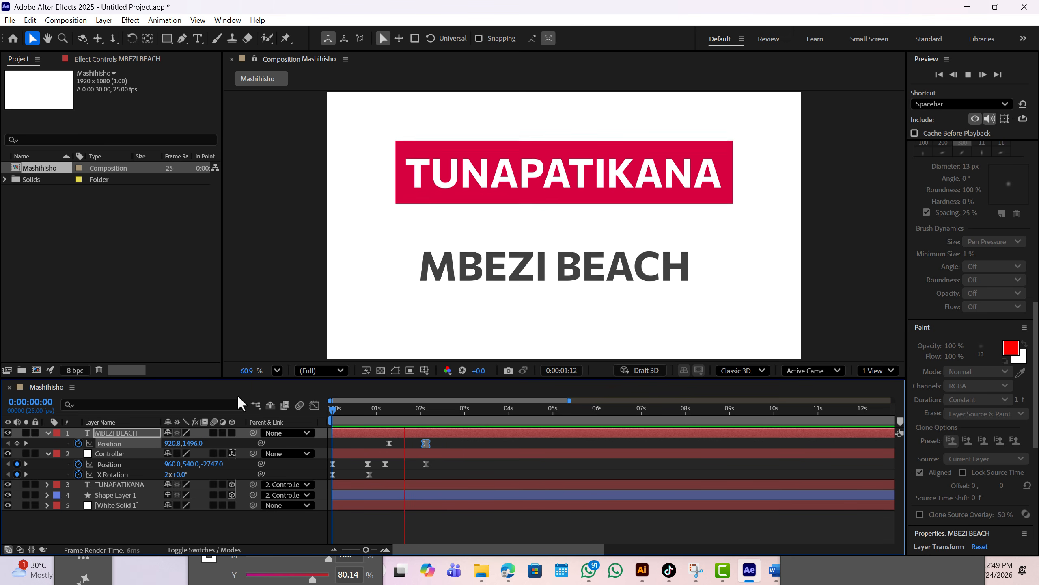
{"action": "key", "text": "space"}
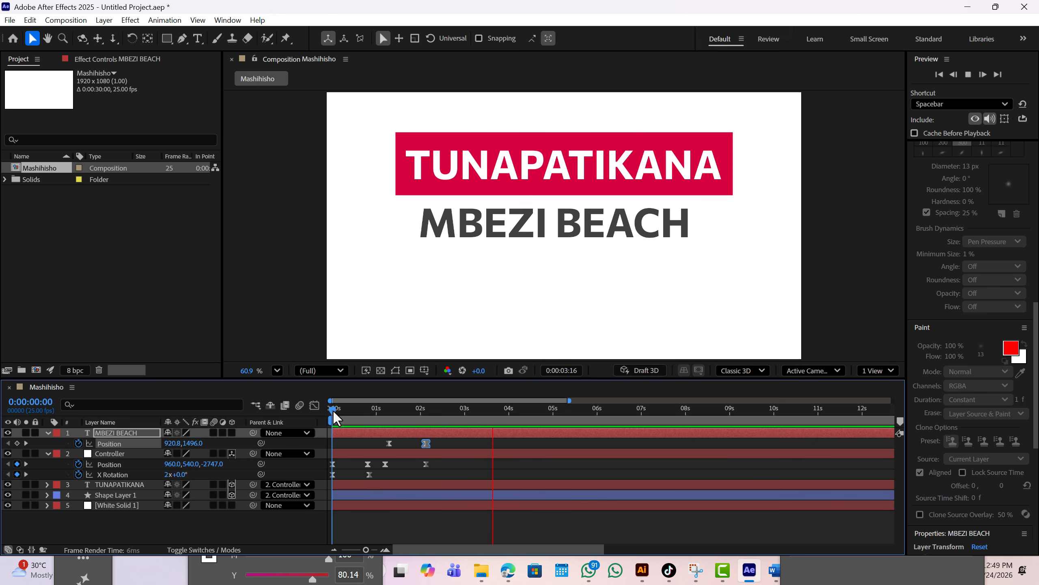
{"action": "key", "text": "space"}
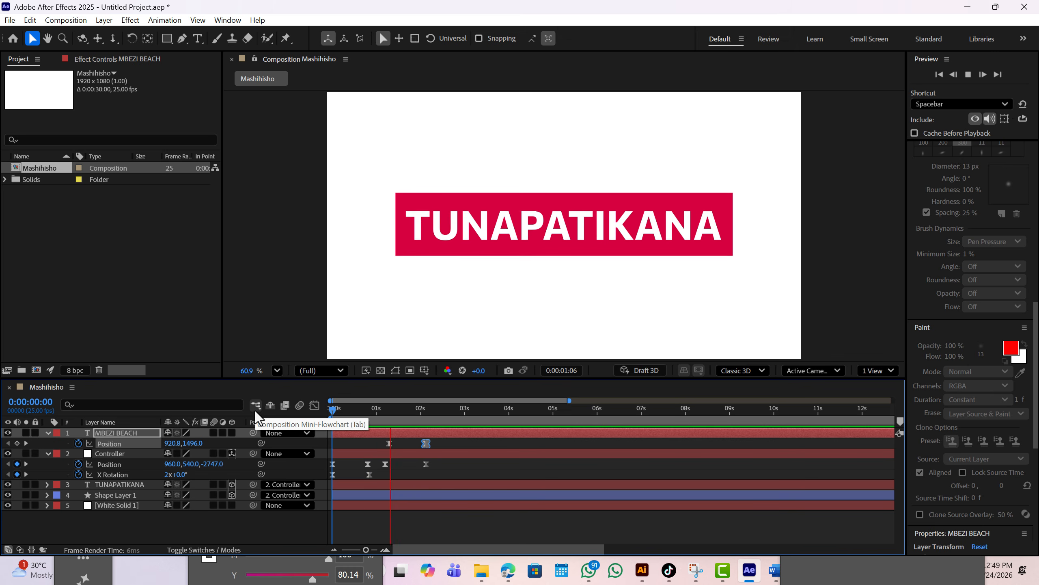
{"action": "key", "text": "space"}
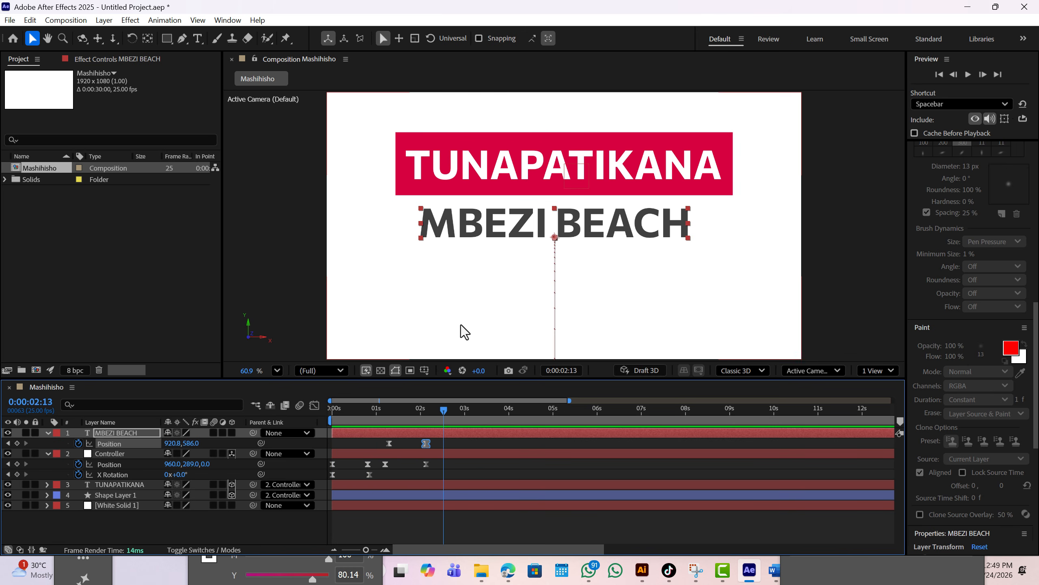
With no layer selected, draw a rectangle over the lower part of the frame, extending past both sides and the bottom edge.
{"action": "mouse_move", "coordinate": [442, 408]}
{"action": "left_mouse_down"}
{"action": "mouse_move", "coordinate": [393, 410]}
{"action": "mouse_move", "coordinate": [430, 400]}
{"action": "left_mouse_up"}
{"action": "left_click", "coordinate": [307, 276]}
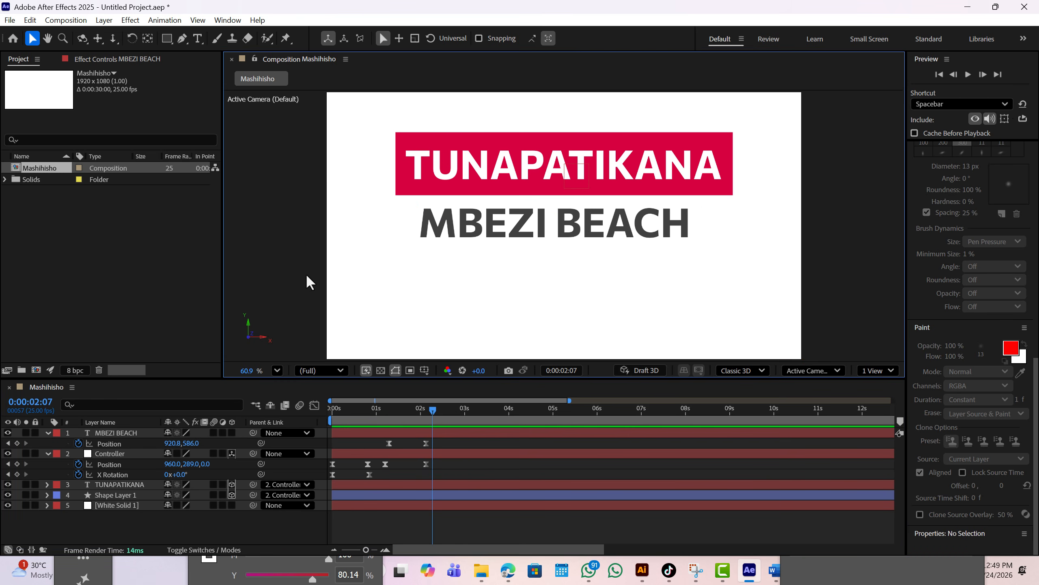
{"action": "left_click", "coordinate": [167, 35]}
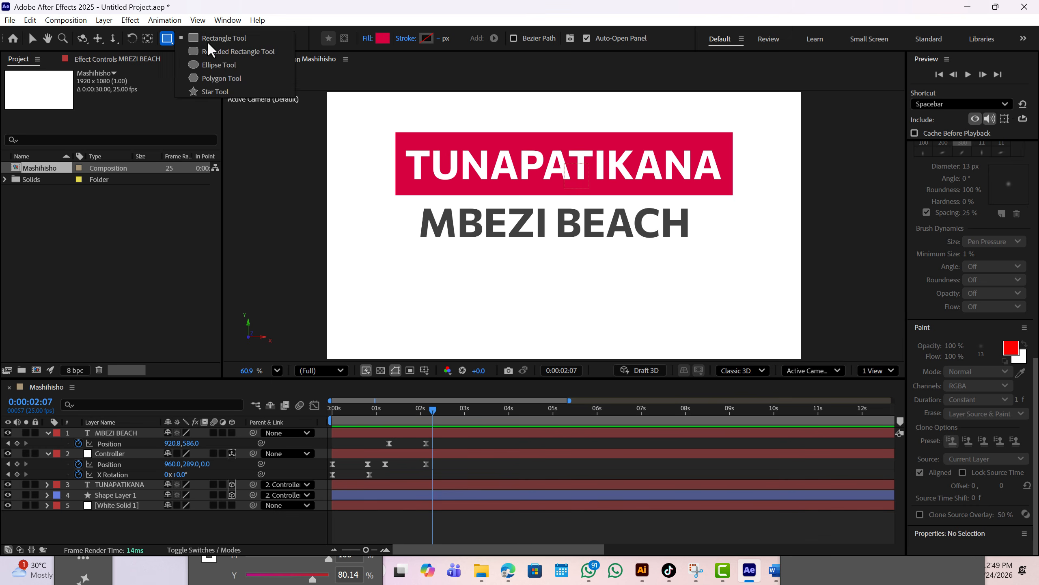
{"action": "left_click", "coordinate": [207, 42]}
{"action": "left_click_drag", "start_coordinate": [297, 278], "coordinate": [837, 383]}
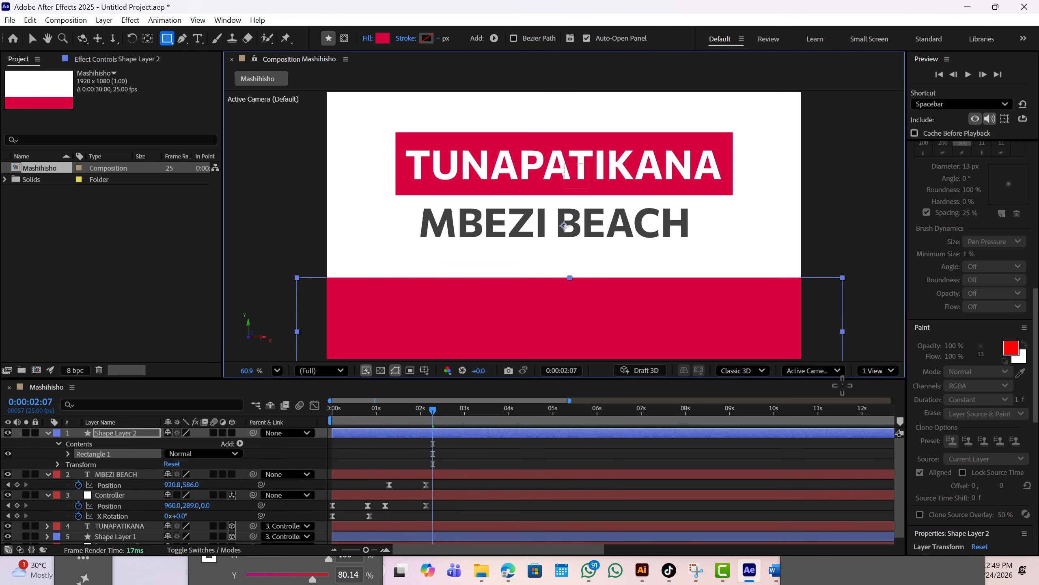
Change the new rectangle's fill to the bright blue 0099FE.
{"action": "left_click", "coordinate": [382, 39]}
{"action": "mouse_move", "coordinate": [551, 283]}
{"action": "left_mouse_down"}
{"action": "mouse_move", "coordinate": [530, 262]}
{"action": "mouse_move", "coordinate": [534, 243]}
{"action": "left_mouse_up"}
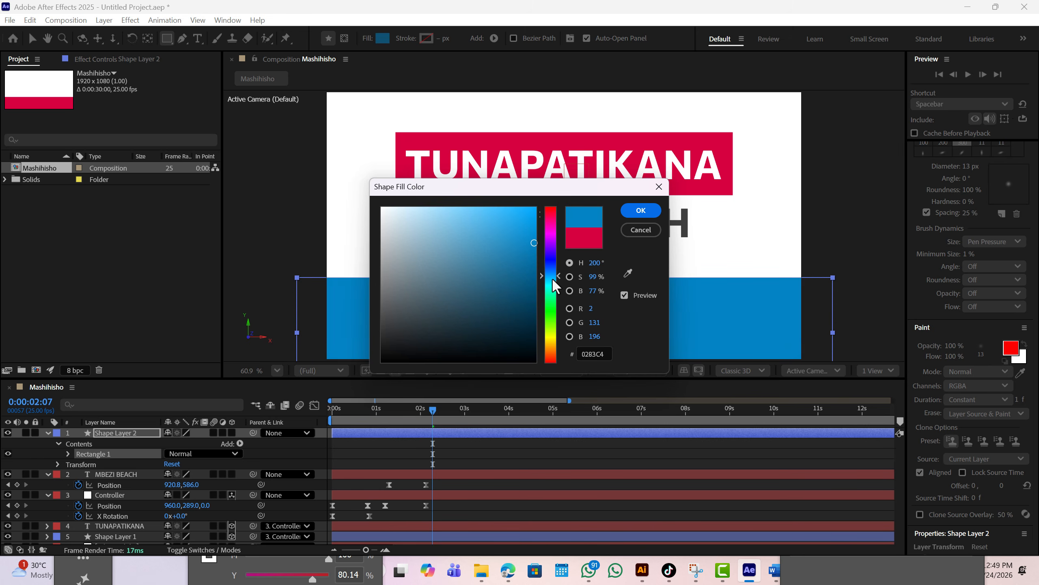
{"action": "left_click_drag", "start_coordinate": [553, 277], "coordinate": [552, 274]}
{"action": "left_click_drag", "start_coordinate": [535, 235], "coordinate": [535, 208]}
{"action": "key", "text": "Return"}
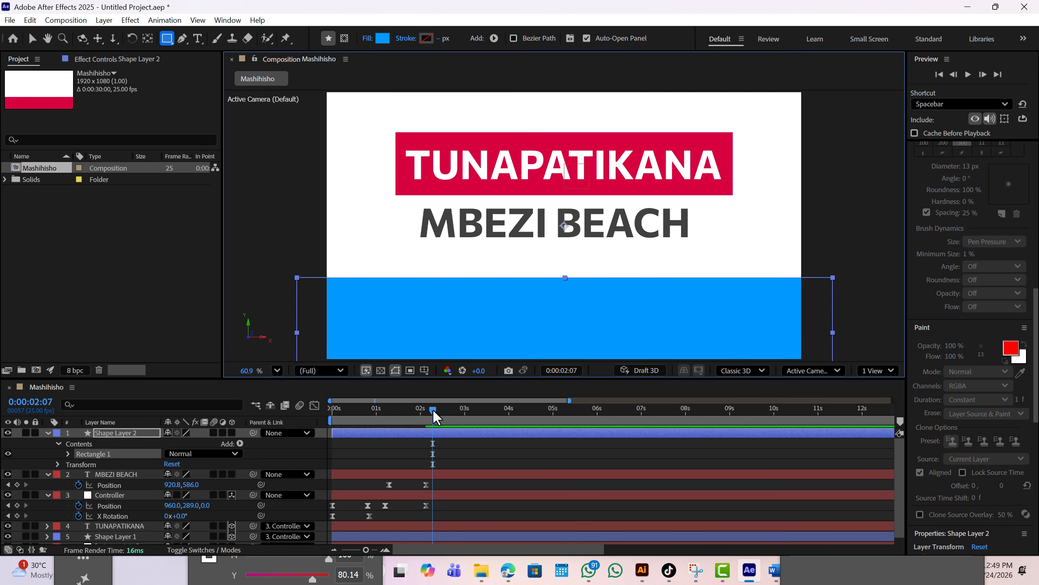
Reveal the blue rectangle layer's Position and set a keyframe for it at 0:00:02:03.
{"action": "left_click_drag", "start_coordinate": [434, 410], "coordinate": [427, 413]}
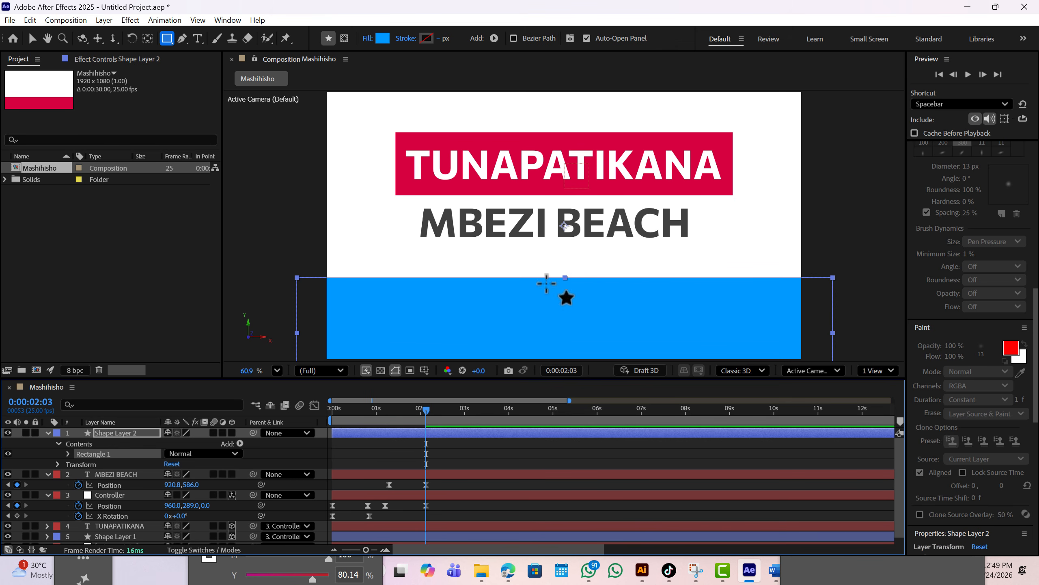
{"action": "left_click", "coordinate": [446, 431]}
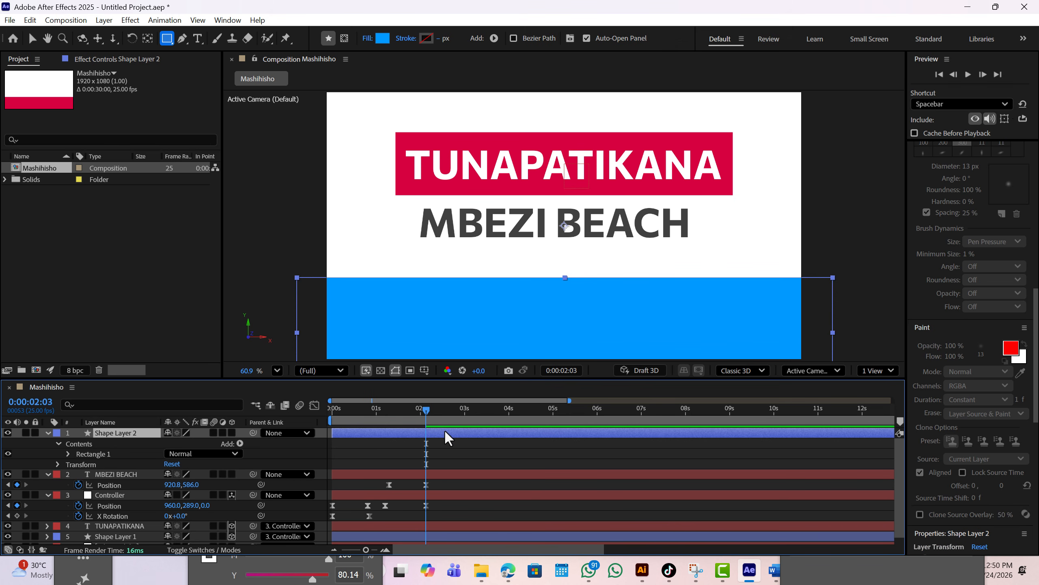
{"action": "key", "text": "p"}
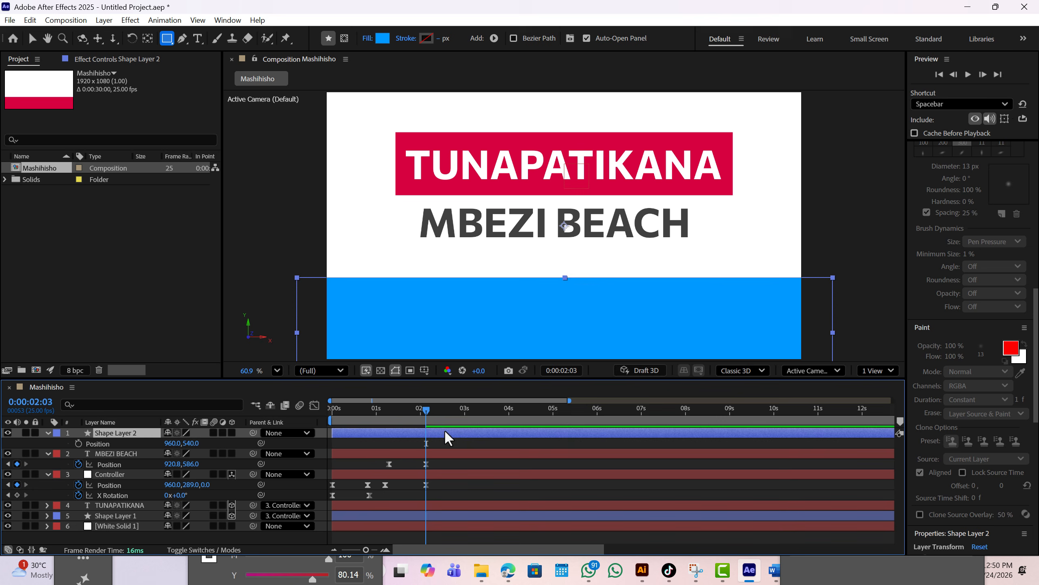
{"action": "left_click", "coordinate": [79, 443]}
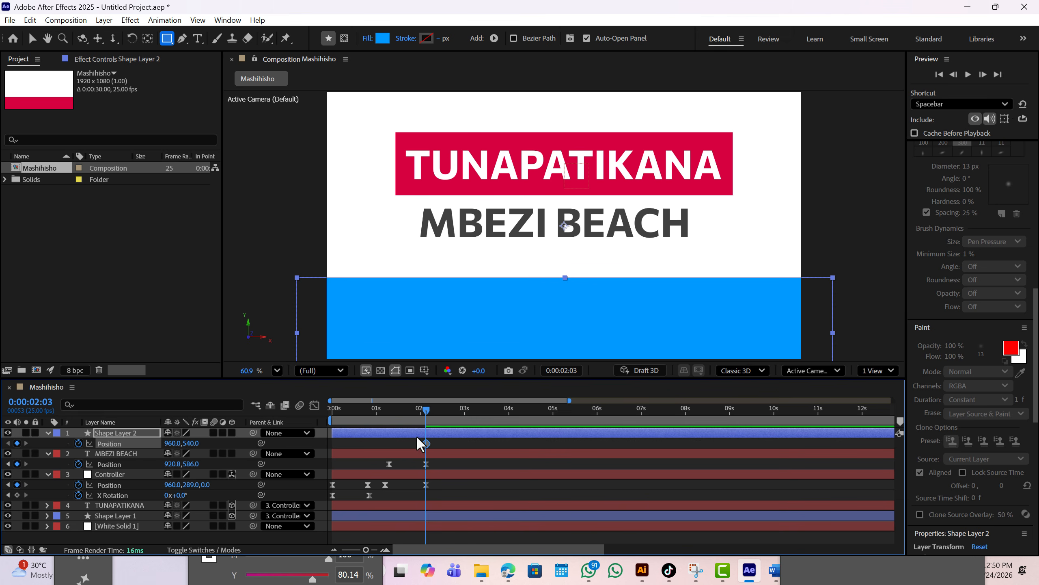
Keyframe the blue rectangle's Y position at 1050, shift that keyframe to about 1.4 seconds, and preview from 0:00:00:21.
{"action": "left_click_drag", "start_coordinate": [424, 411], "coordinate": [397, 417]}
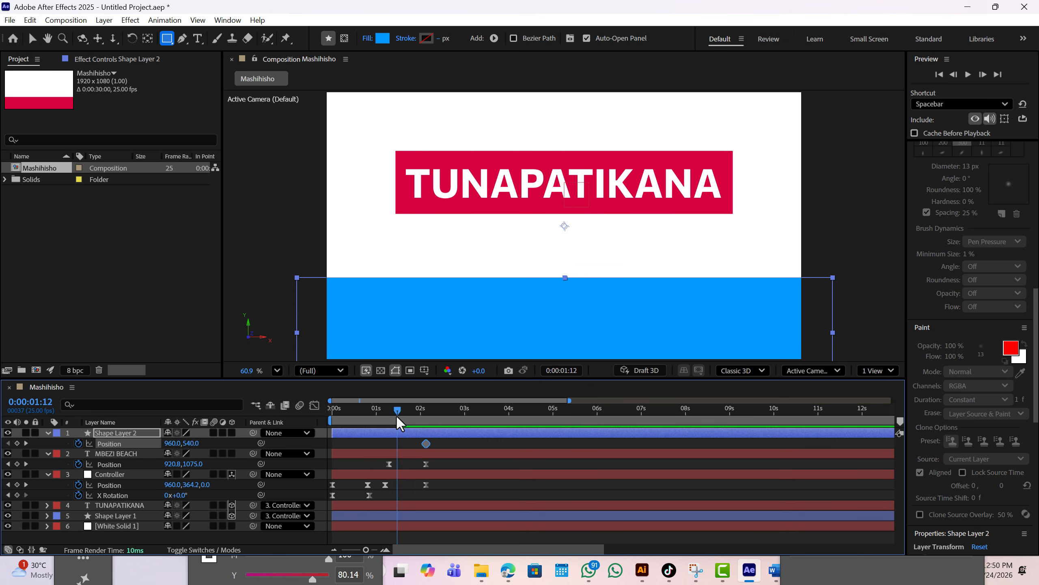
{"action": "left_click_drag", "start_coordinate": [189, 443], "coordinate": [460, 482]}
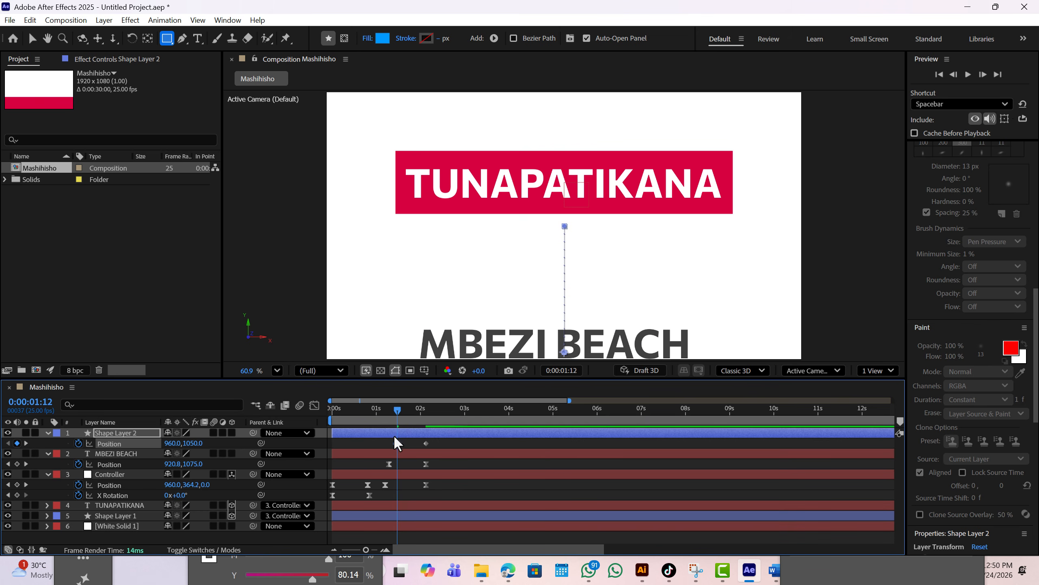
{"action": "left_click_drag", "start_coordinate": [396, 446], "coordinate": [392, 446]}
{"action": "left_click", "coordinate": [394, 411]}
{"action": "left_click_drag", "start_coordinate": [386, 409], "coordinate": [362, 416]}
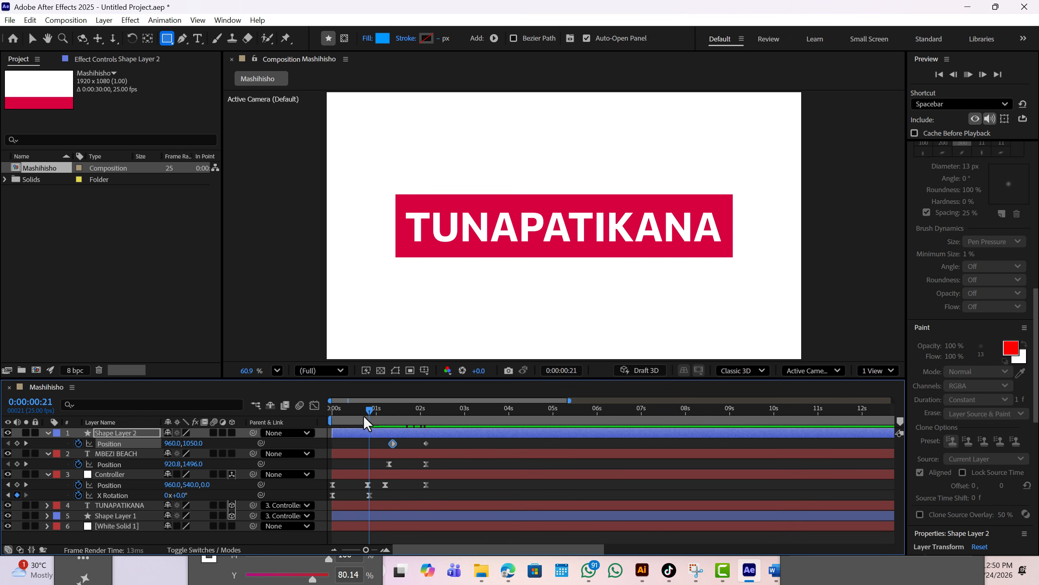
{"action": "key", "text": "space"}
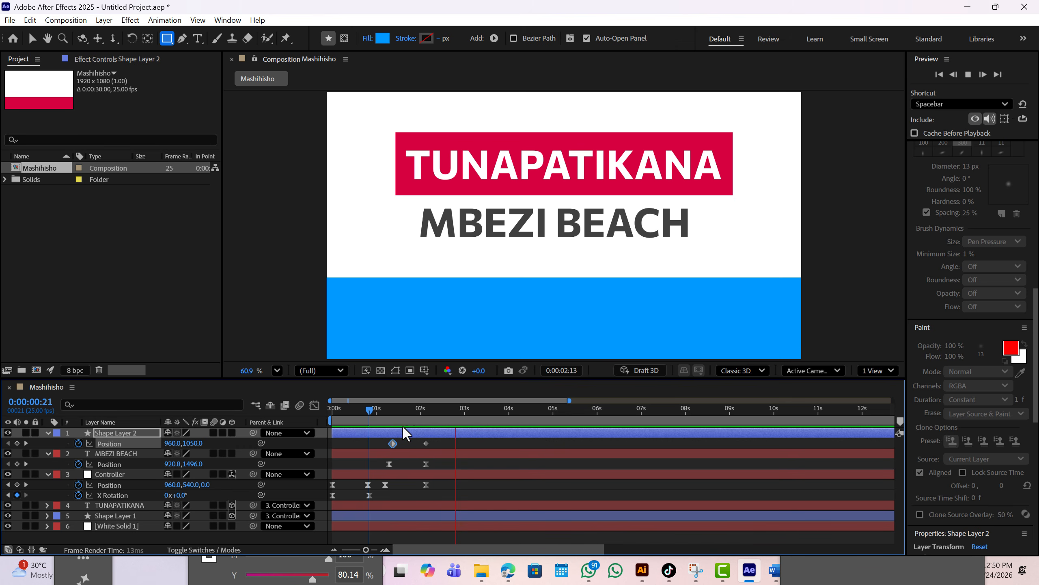
Apply Easy Ease to both of the blue rectangle's Position keyframes and reshape the speed graph into an early sharp peak with a long slow-down.
{"action": "left_click_drag", "start_coordinate": [441, 441], "coordinate": [389, 443]}
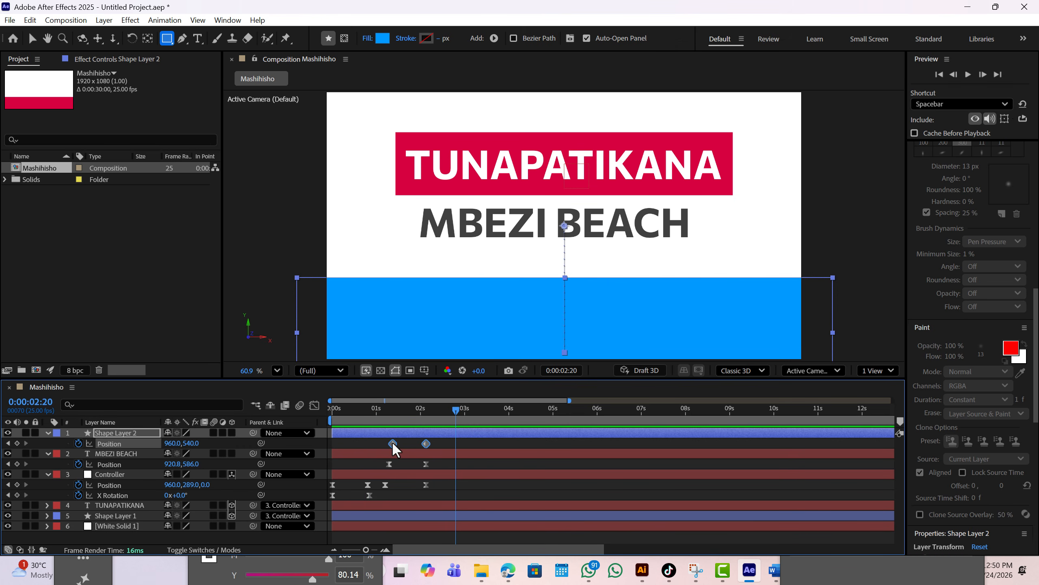
{"action": "right_click", "coordinate": [393, 441]}
{"action": "mouse_move", "coordinate": [440, 434]}
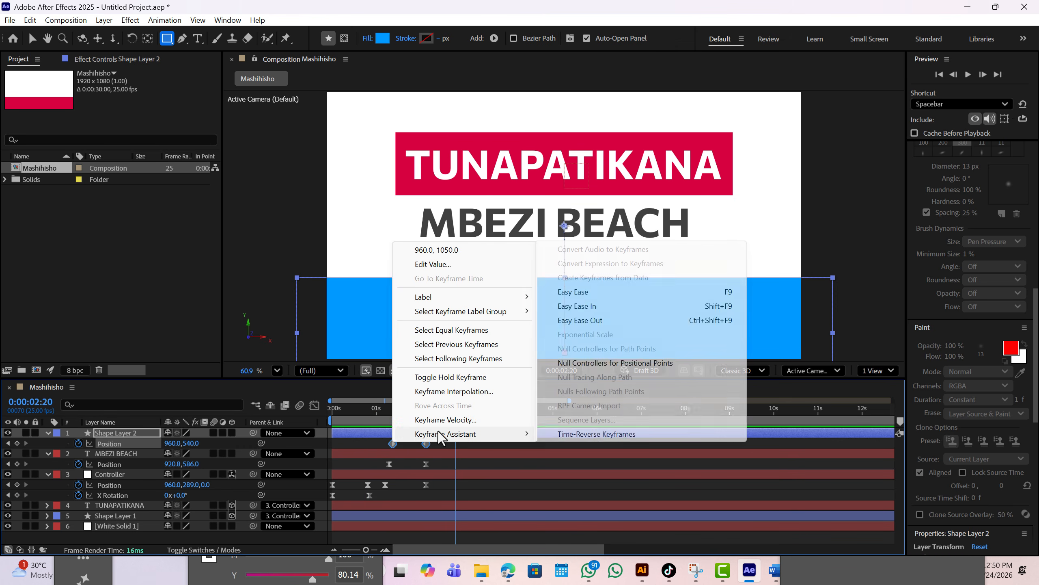
{"action": "left_click", "coordinate": [573, 291]}
{"action": "left_click", "coordinate": [314, 405]}
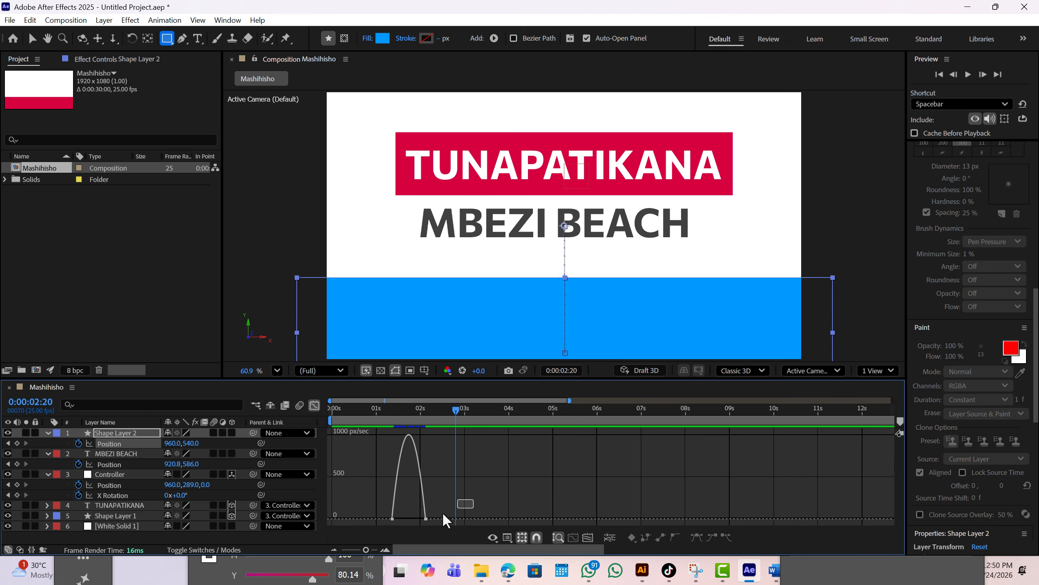
{"action": "left_click_drag", "start_coordinate": [443, 515], "coordinate": [410, 518]}
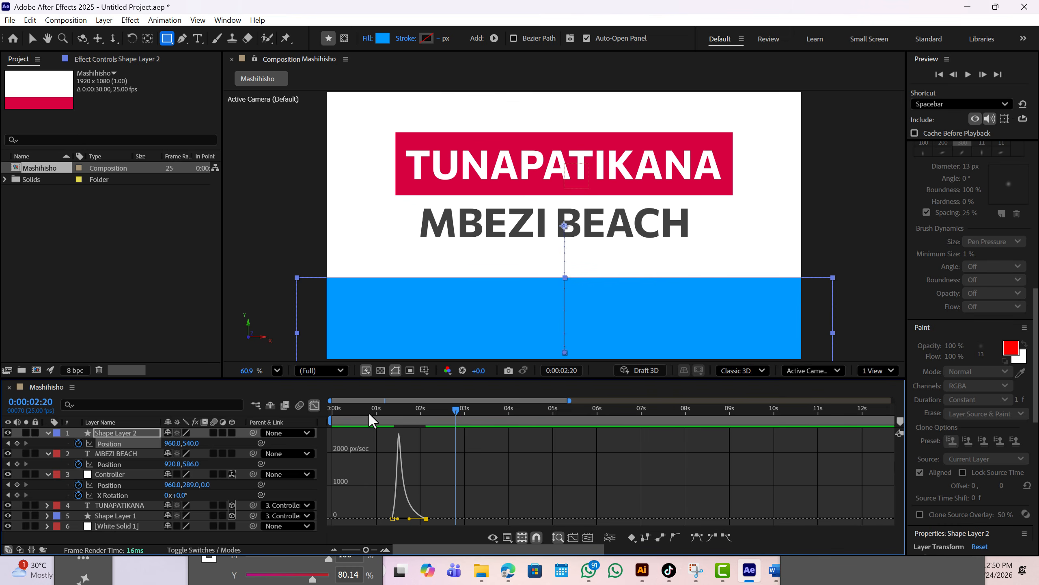
Preview the blue rectangle's eased rise from the start of the composition.
{"action": "left_click_drag", "start_coordinate": [369, 411], "coordinate": [263, 417]}
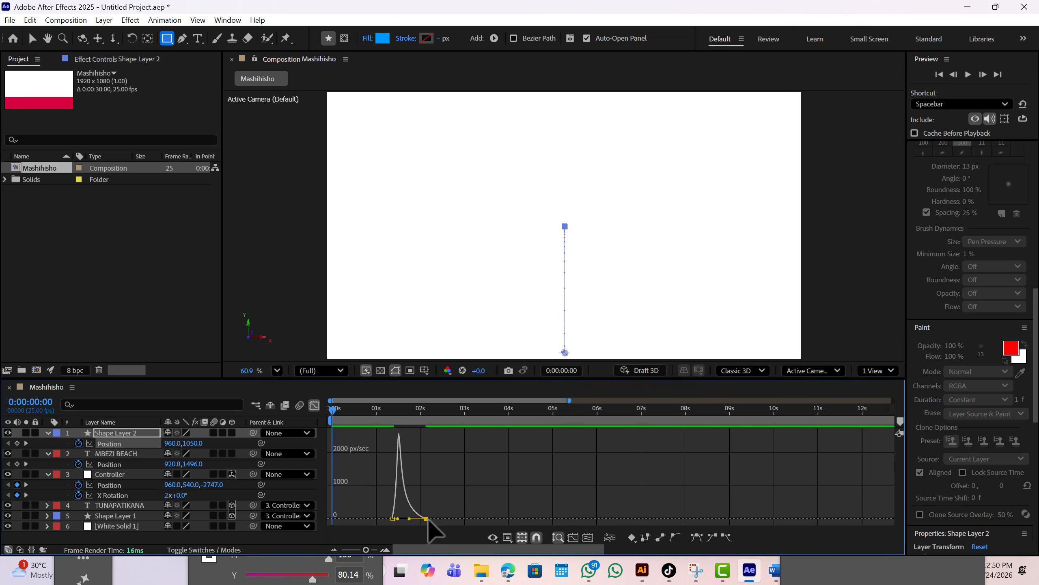
{"action": "key", "text": "space"}
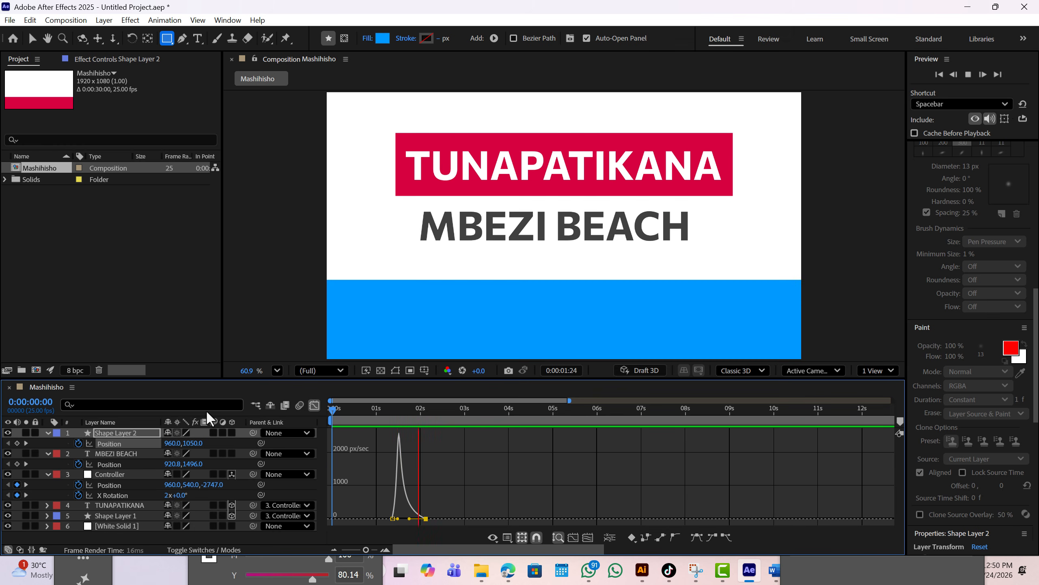
{"action": "key", "text": "space"}
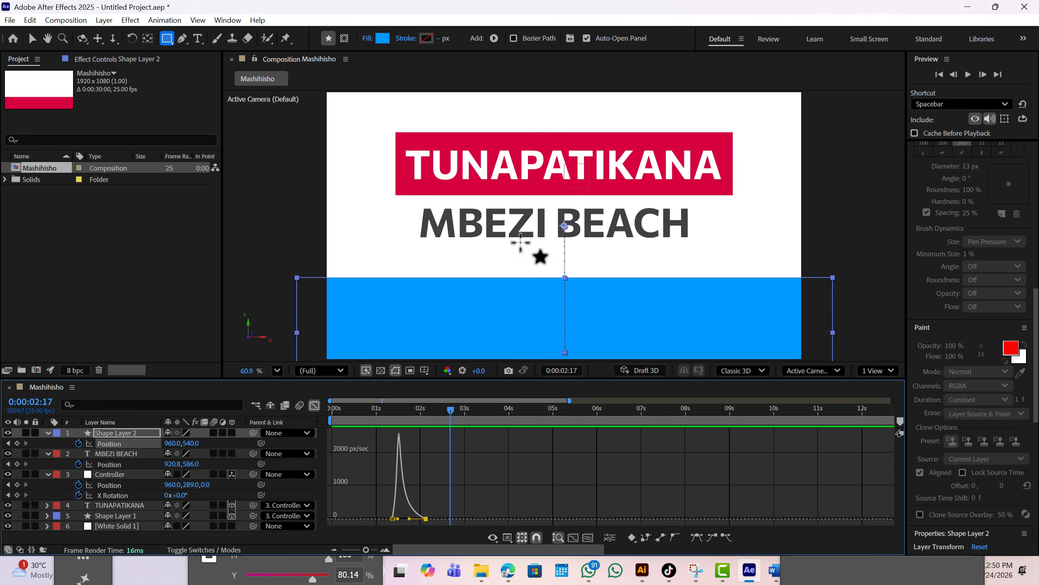
Return to the layer bars, duplicate the blue rectangle layer, and offset the duplicate slightly later in time.
{"action": "left_click", "coordinate": [33, 38]}
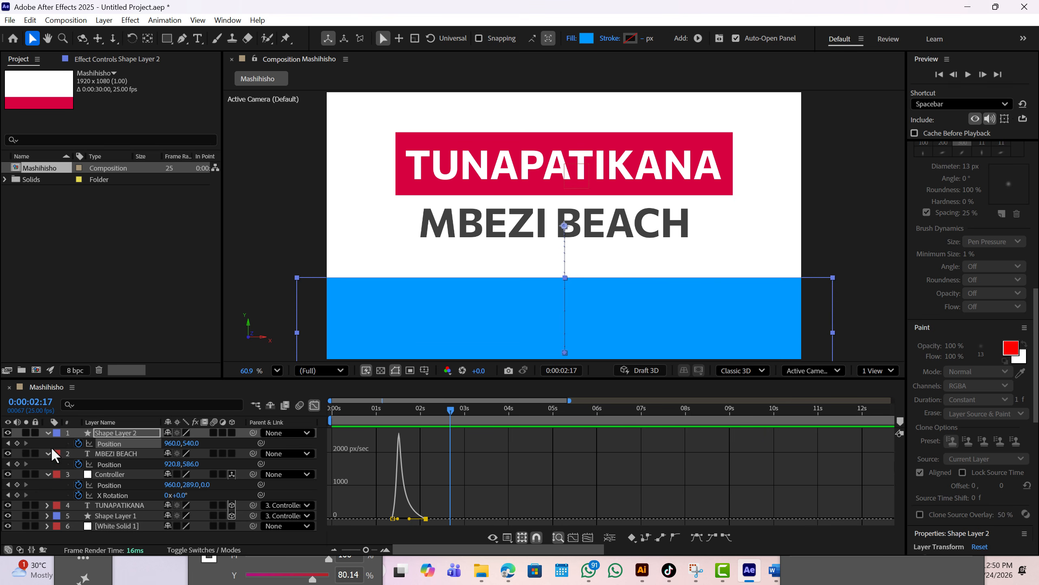
{"action": "left_click", "coordinate": [314, 406]}
{"action": "left_click", "coordinate": [109, 431]}
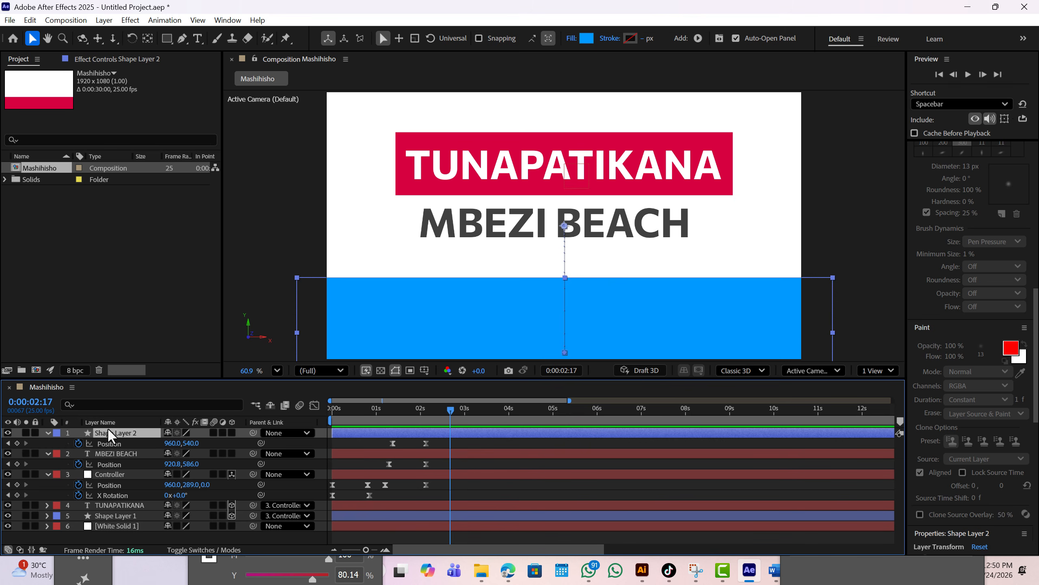
{"action": "key", "text": "ctrl+d"}
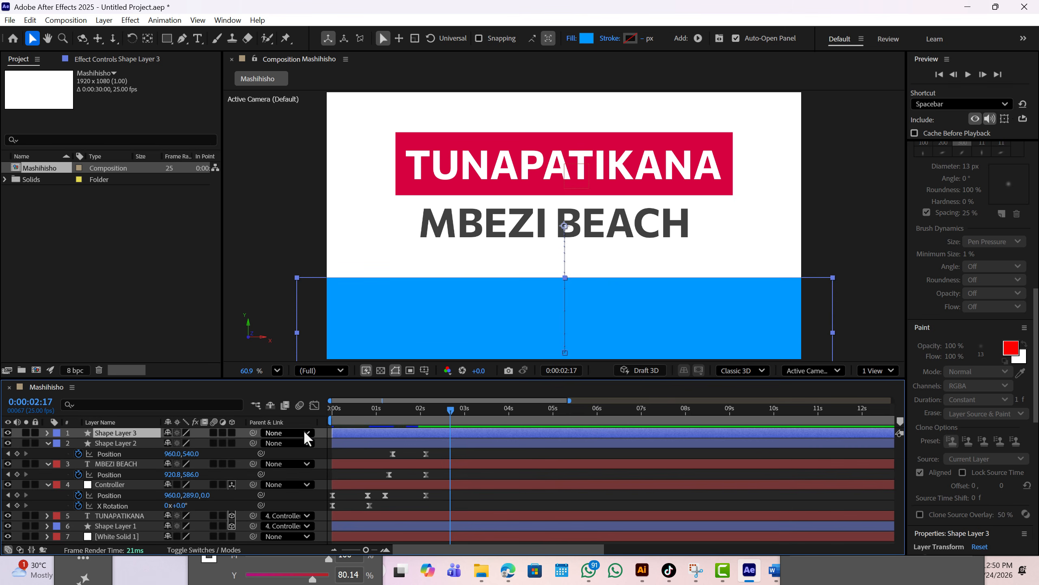
{"action": "left_click_drag", "start_coordinate": [339, 434], "coordinate": [342, 433]}
Change the original rectangle on Shape Layer 2 to a slightly lighter blue fill and return to the start of the composition.
{"action": "left_click", "coordinate": [353, 442]}
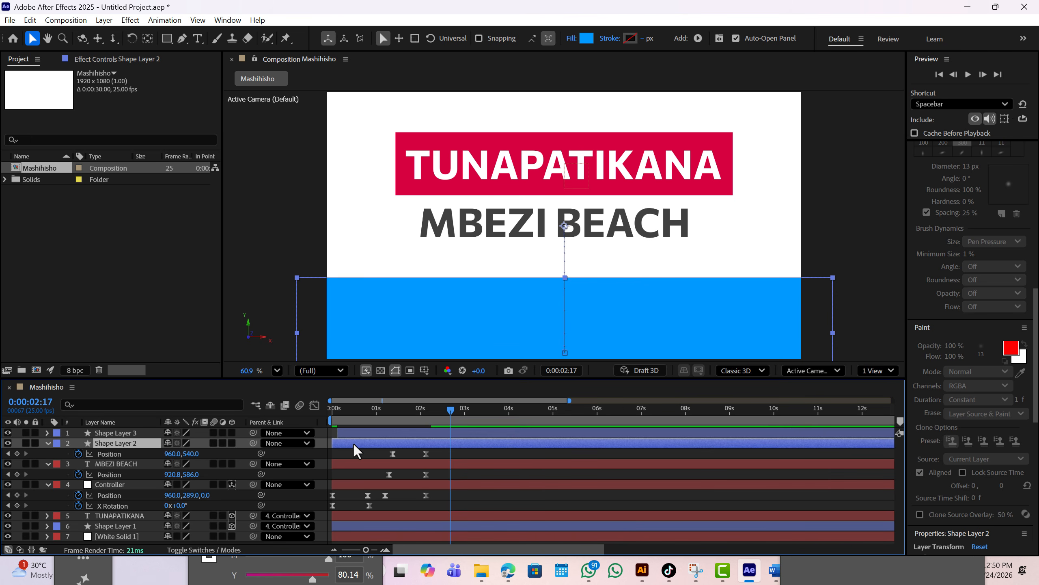
{"action": "left_click", "coordinate": [588, 38]}
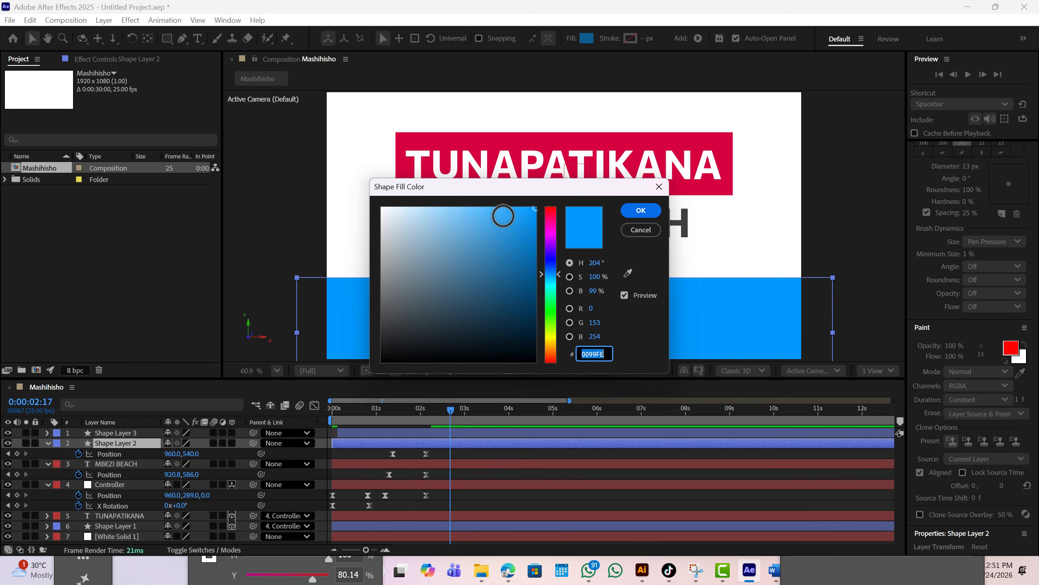
{"action": "left_click", "coordinate": [639, 208]}
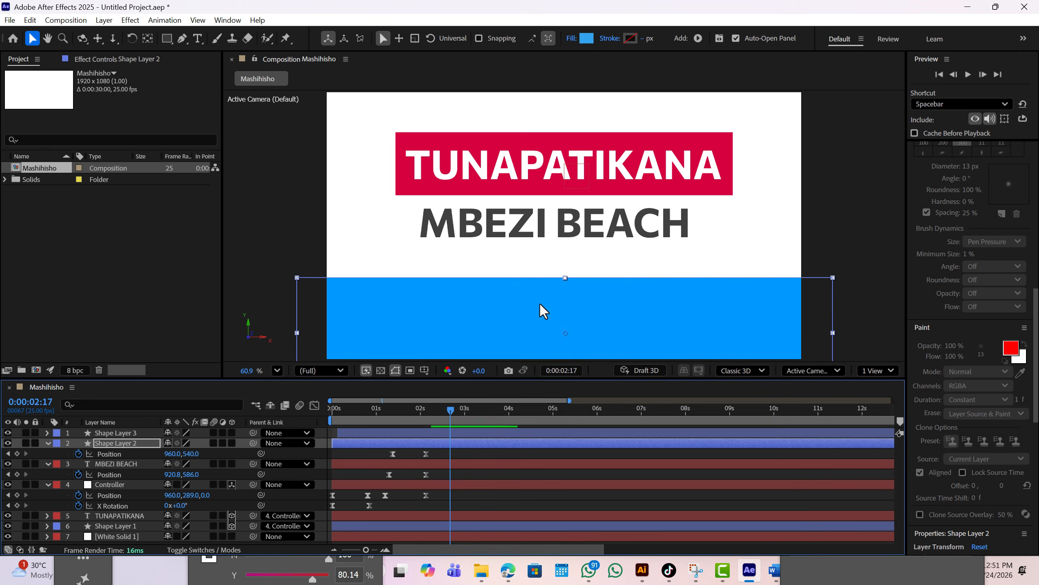
{"action": "left_click_drag", "start_coordinate": [352, 408], "coordinate": [289, 411]}
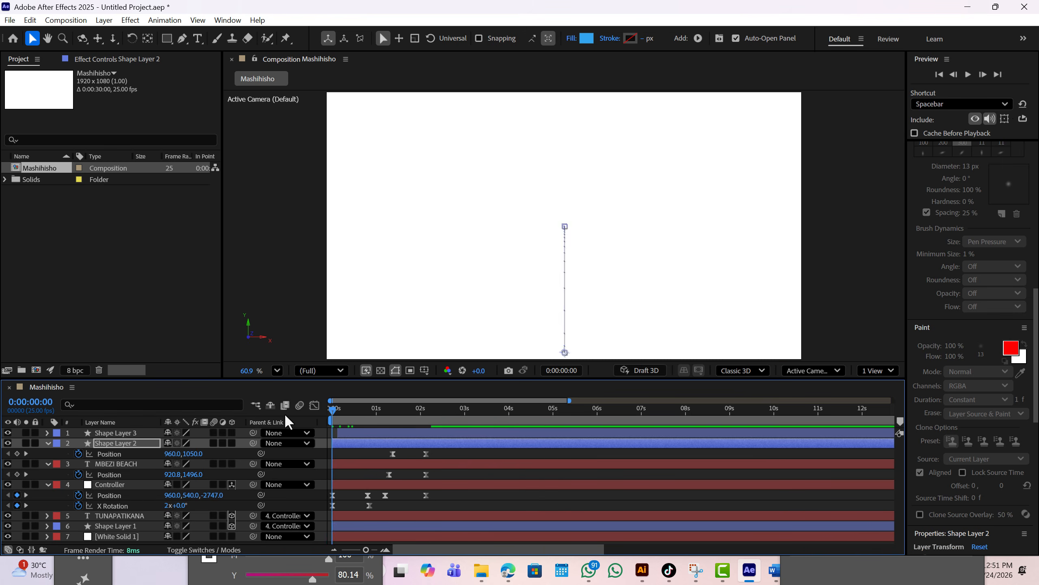
Preview the layered rectangles' rise and change Shape Layer 2's fill to light blue 6CC5FF with the playhead at 0:00:01:18.
{"action": "key", "text": "space"}
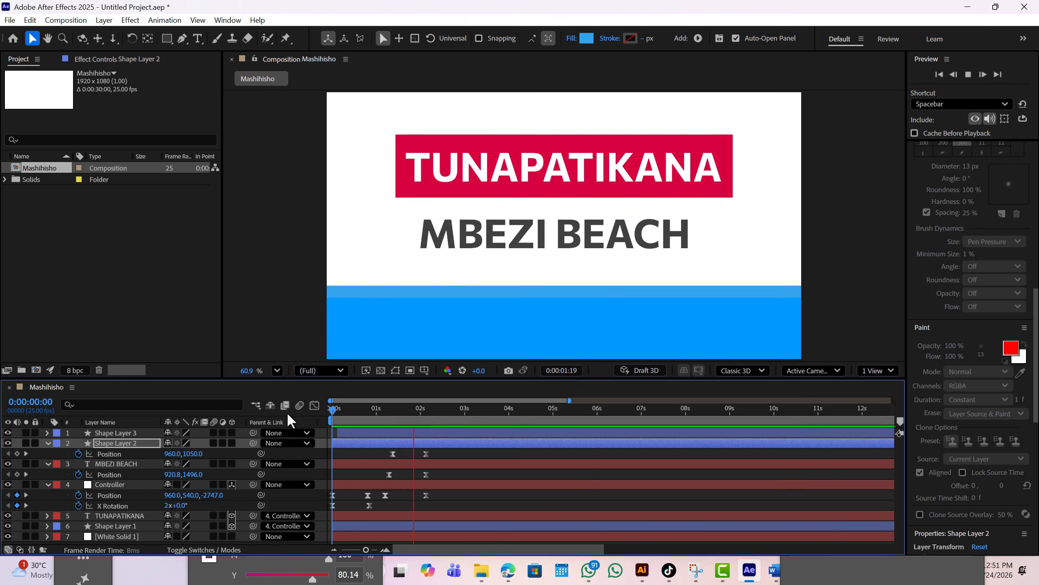
{"action": "key", "text": "space"}
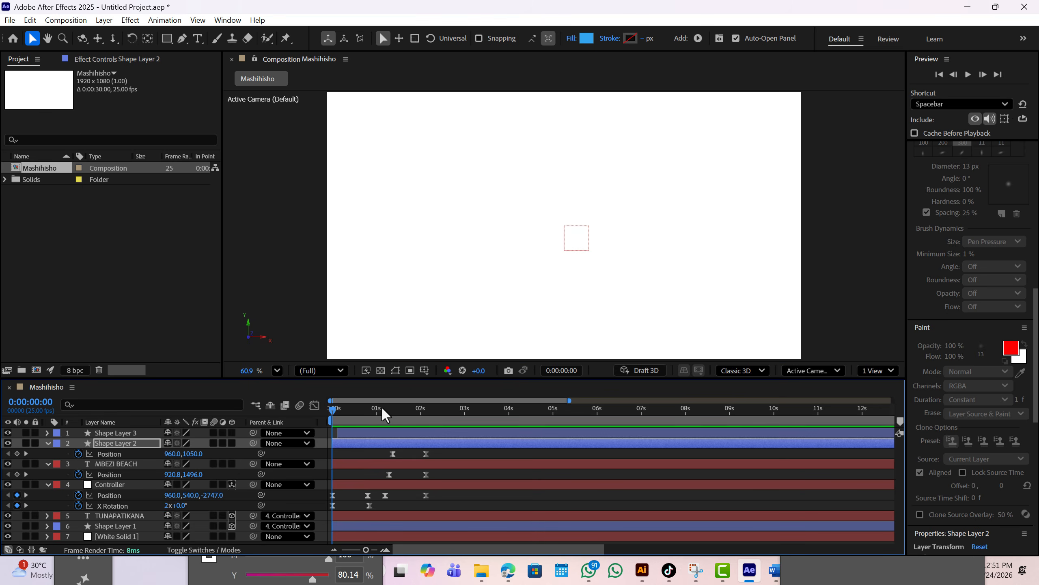
{"action": "left_click", "coordinate": [382, 406]}
{"action": "left_click_drag", "start_coordinate": [380, 409], "coordinate": [407, 406]}
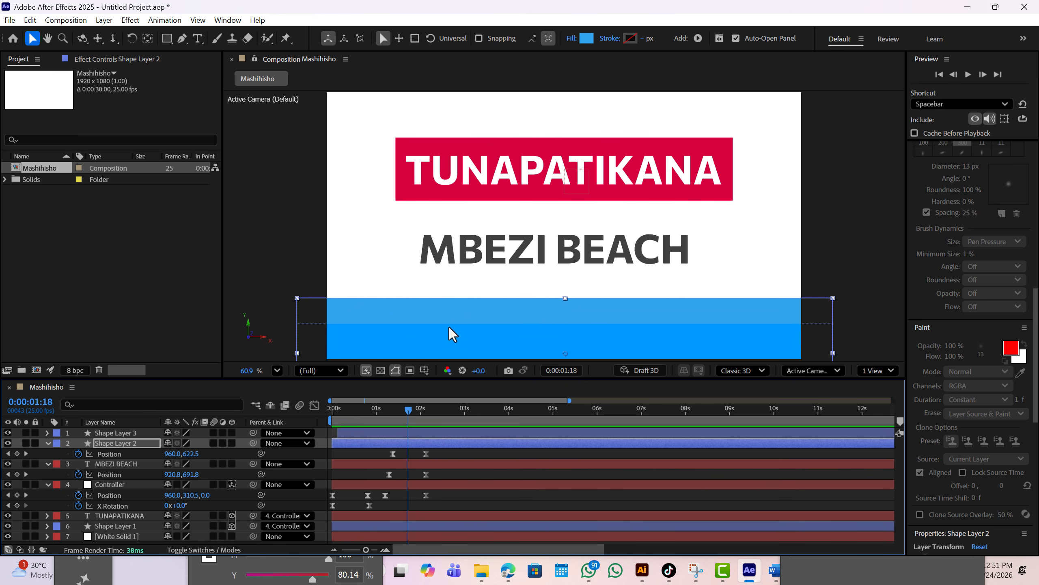
{"action": "left_click", "coordinate": [586, 39]}
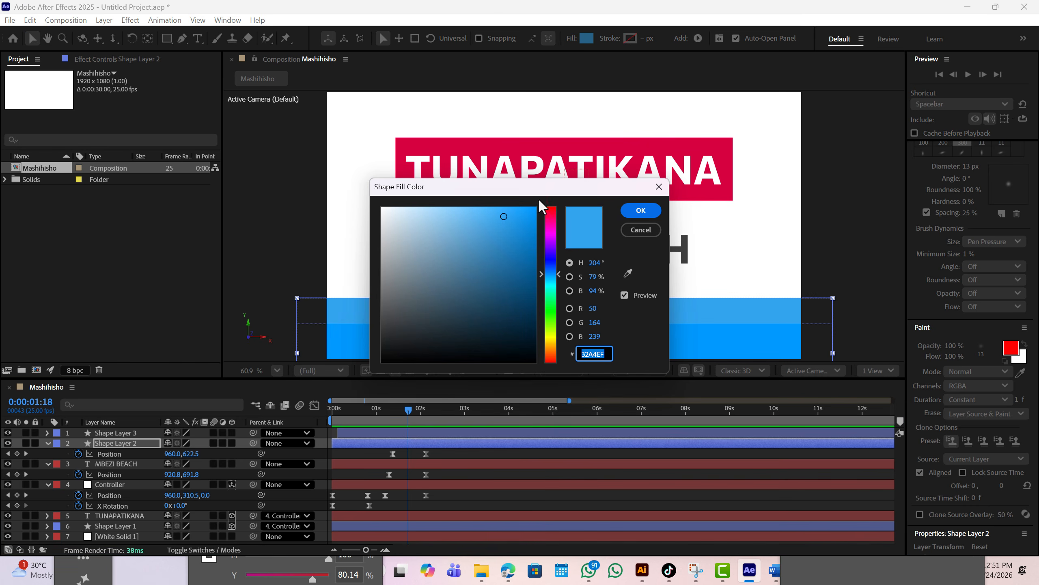
{"action": "left_click_drag", "start_coordinate": [538, 197], "coordinate": [342, 267]}
{"action": "left_click_drag", "start_coordinate": [305, 298], "coordinate": [272, 287]}
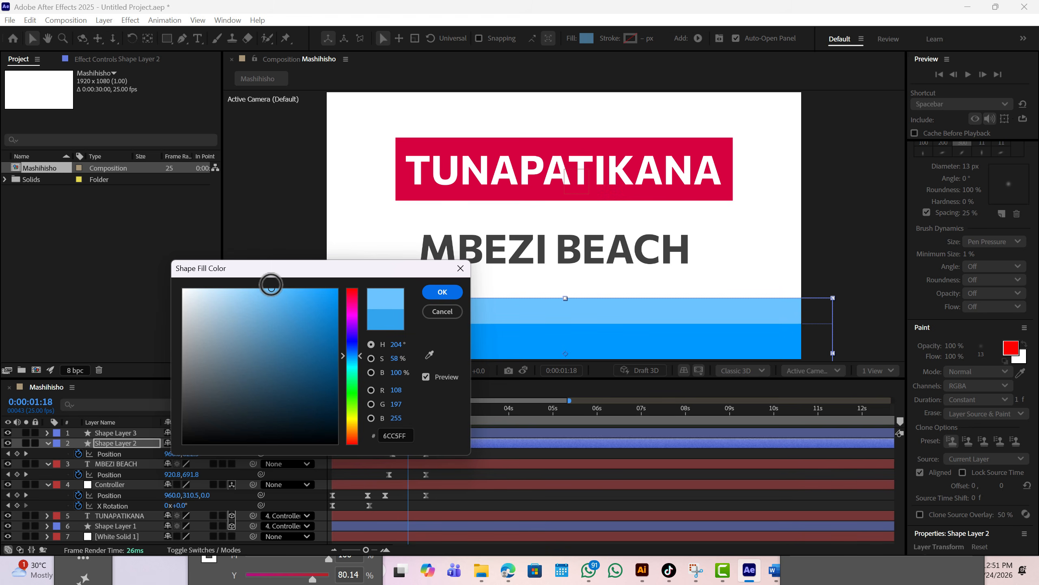
{"action": "left_click", "coordinate": [442, 292]}
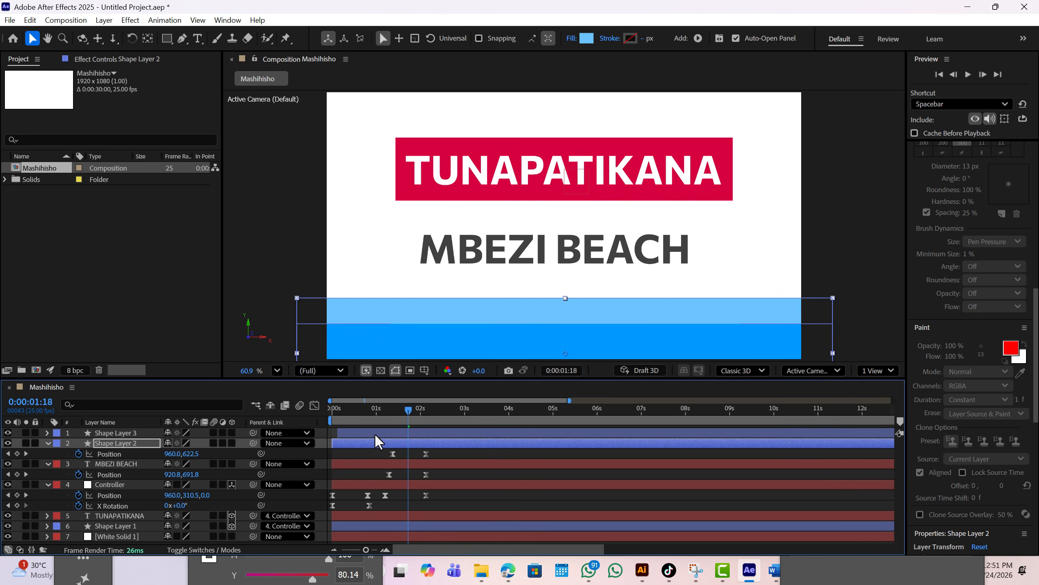
Duplicate Shape Layer 3, offset the copy slightly later in time, and move the playhead to 0:00:01:22.
{"action": "left_click", "coordinate": [359, 430]}
{"action": "key", "text": "ctrl+d"}
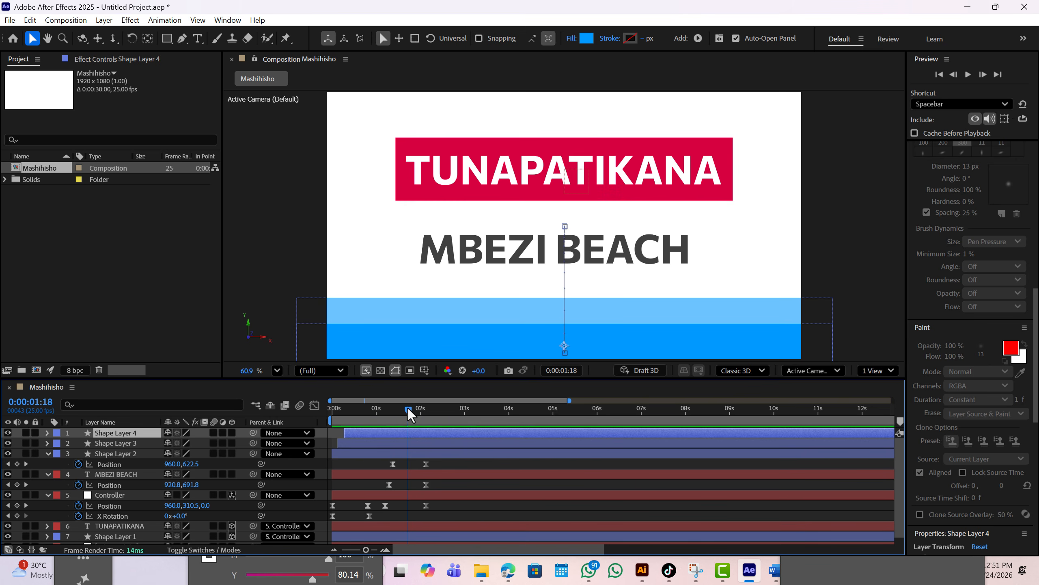
{"action": "mouse_move", "coordinate": [408, 407]}
{"action": "left_mouse_down"}
{"action": "mouse_move", "coordinate": [395, 405]}
{"action": "mouse_move", "coordinate": [423, 403]}
{"action": "mouse_move", "coordinate": [413, 403]}
{"action": "left_mouse_up"}
Change Shape Layer 3's fill to the darker blue 0182D6.
{"action": "left_click", "coordinate": [352, 442]}
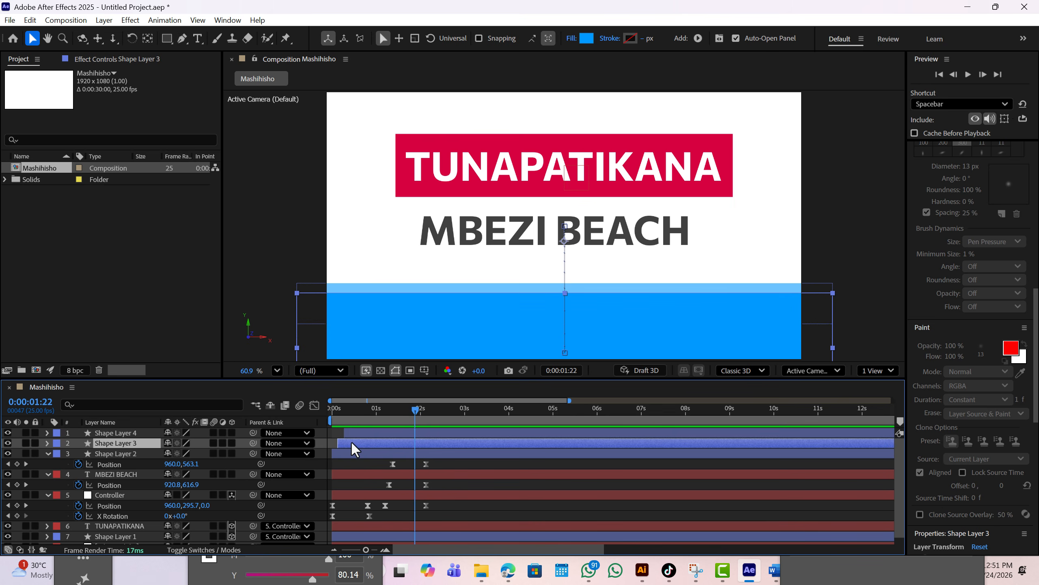
{"action": "left_click", "coordinate": [586, 38]}
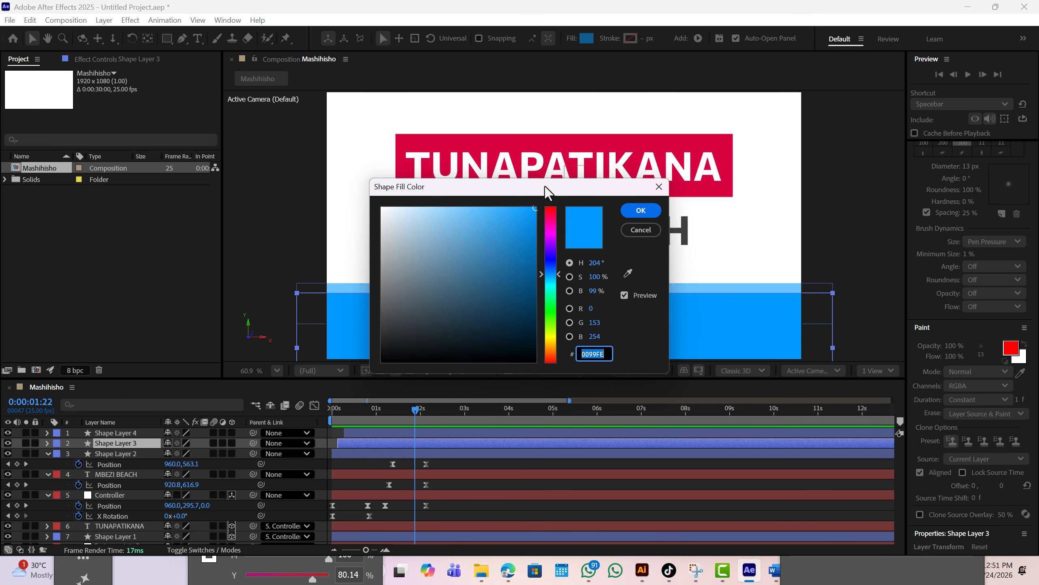
{"action": "left_click_drag", "start_coordinate": [547, 190], "coordinate": [231, 158]}
{"action": "left_click", "coordinate": [217, 210]}
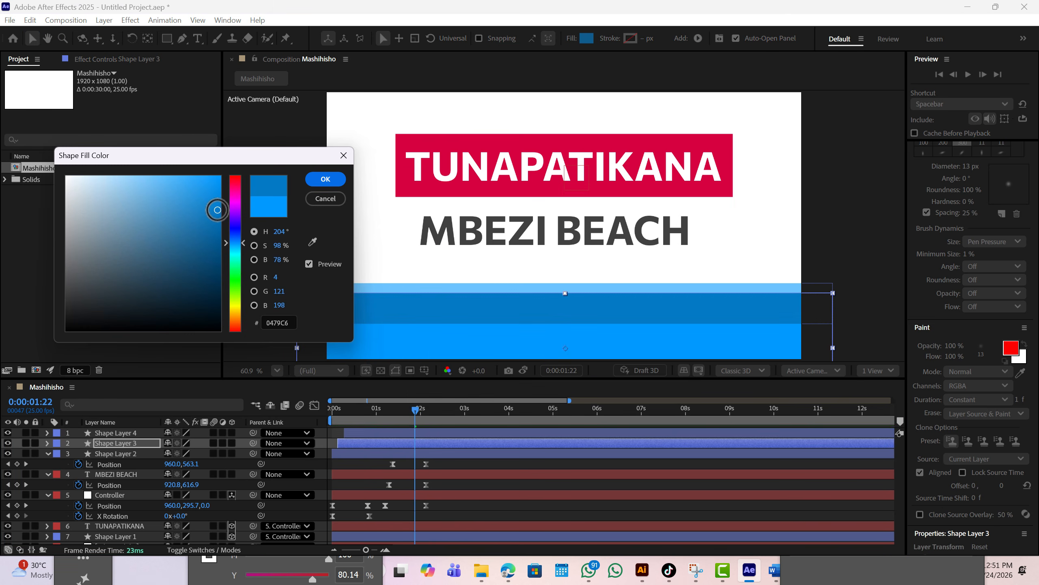
{"action": "left_click_drag", "start_coordinate": [217, 209], "coordinate": [219, 201]}
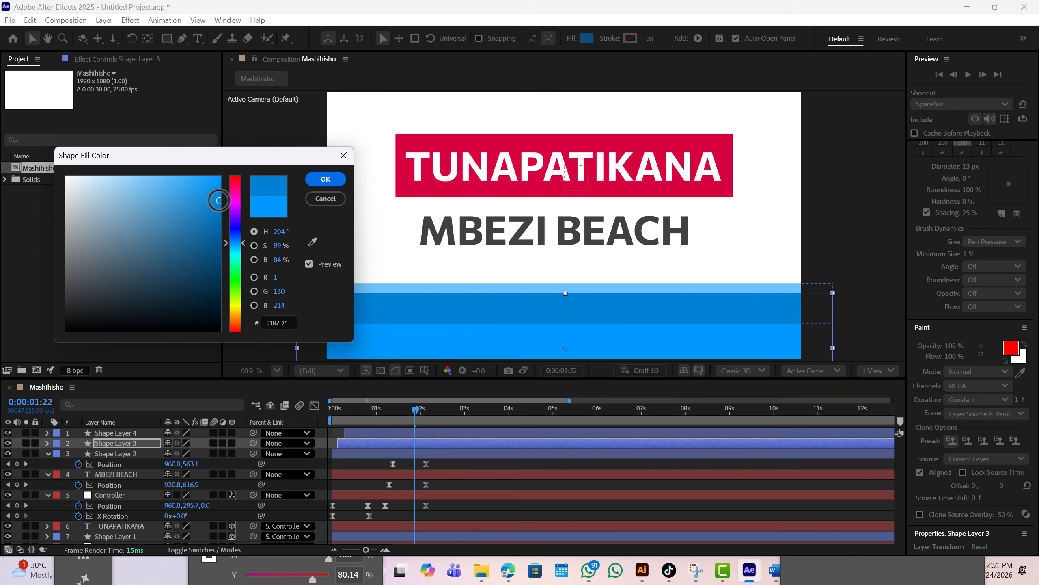
{"action": "left_click", "coordinate": [323, 199]}
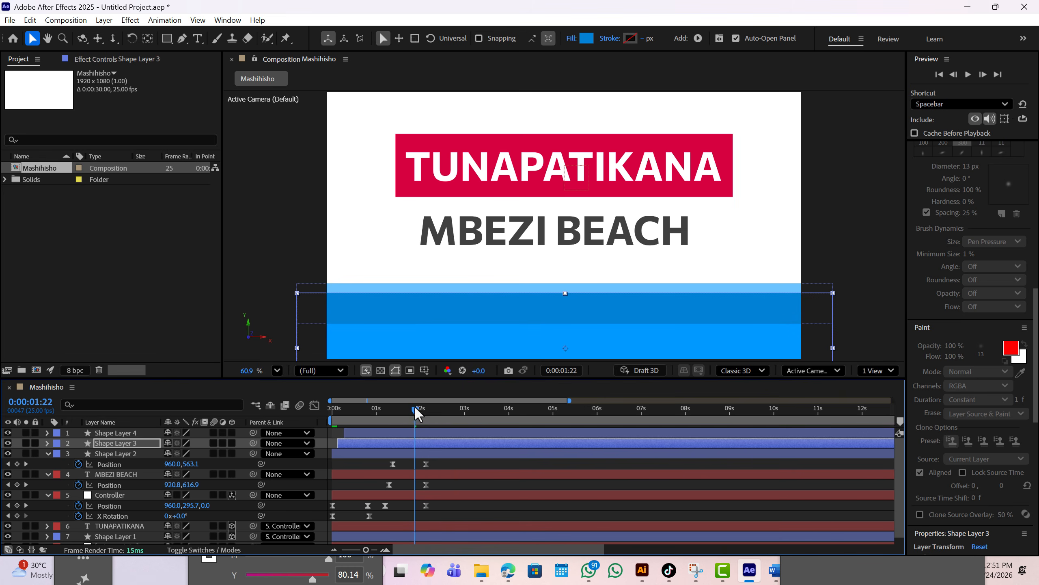
Preview the animation from the start, duplicate Shape Layer 4, and offset the duplicate slightly later in time.
{"action": "key", "text": "space"}
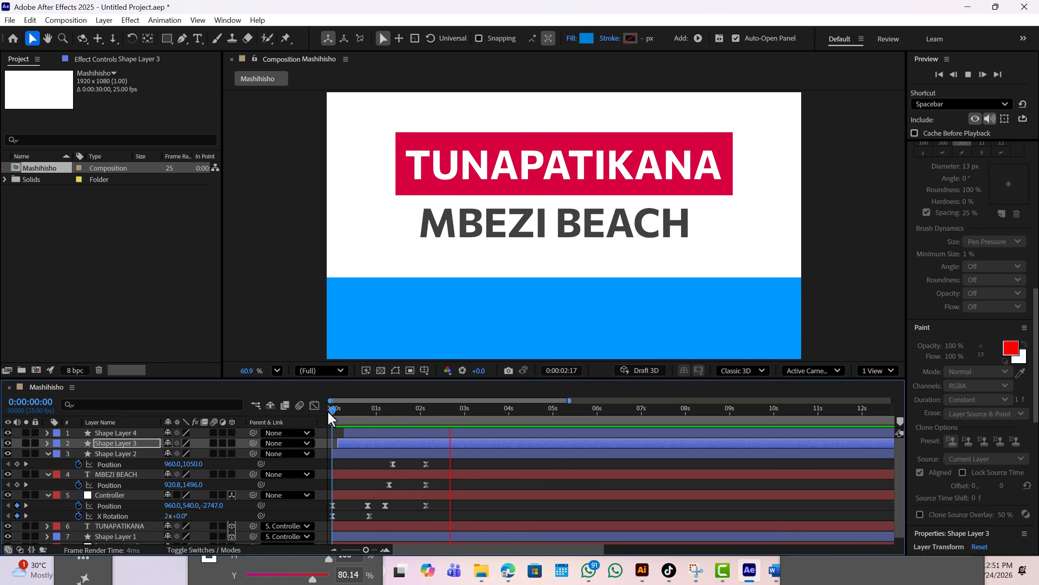
{"action": "left_click_drag", "start_coordinate": [333, 408], "coordinate": [360, 407]}
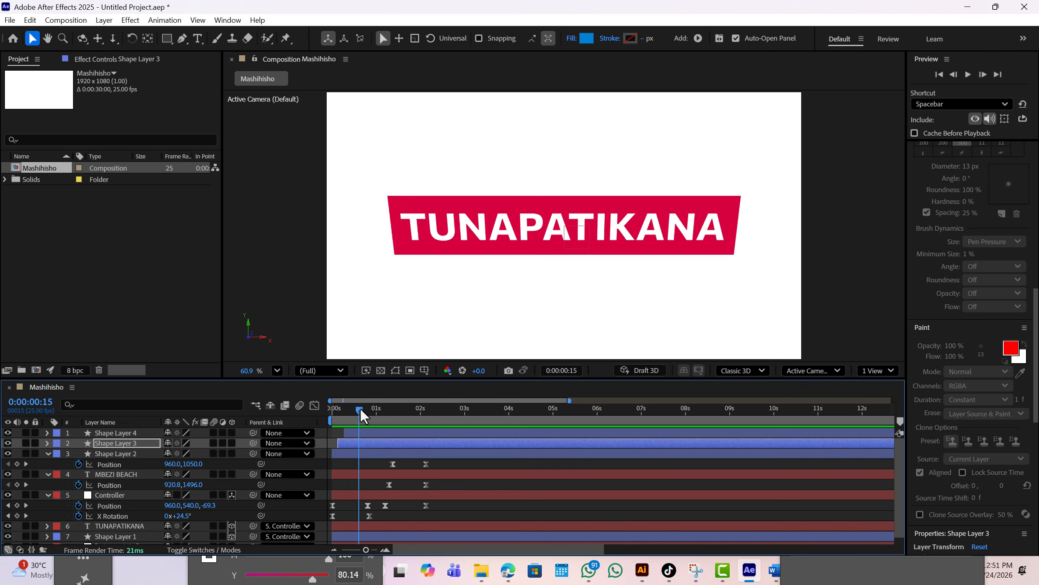
{"action": "left_click", "coordinate": [364, 432]}
{"action": "key", "text": "ctrl+d"}
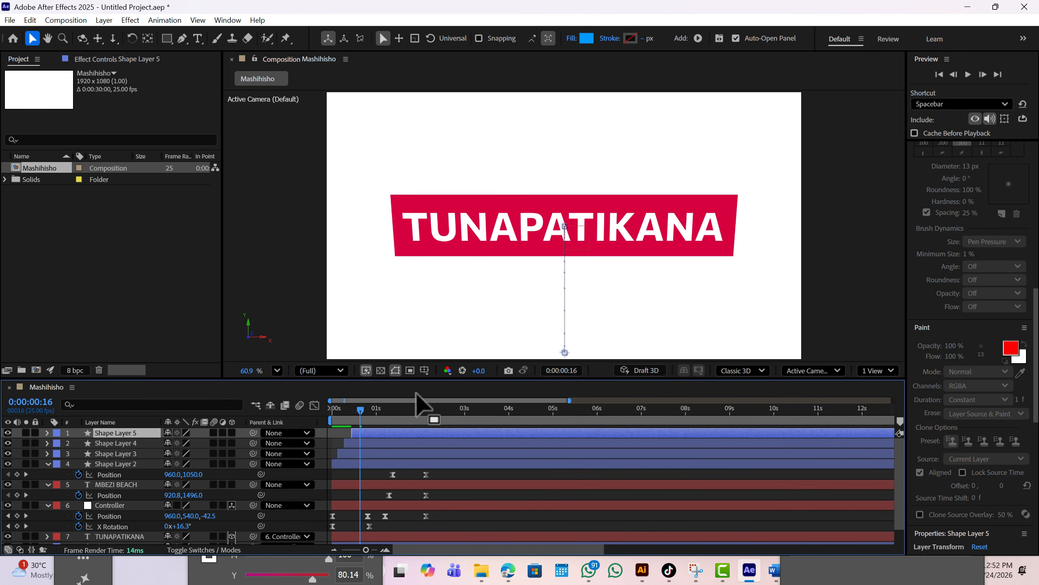
Change Shape Layer 4's fill to a deeper blue than Shape Layer 3's, with the playhead at 0:00:01:24.
{"action": "left_click_drag", "start_coordinate": [357, 406], "coordinate": [419, 411]}
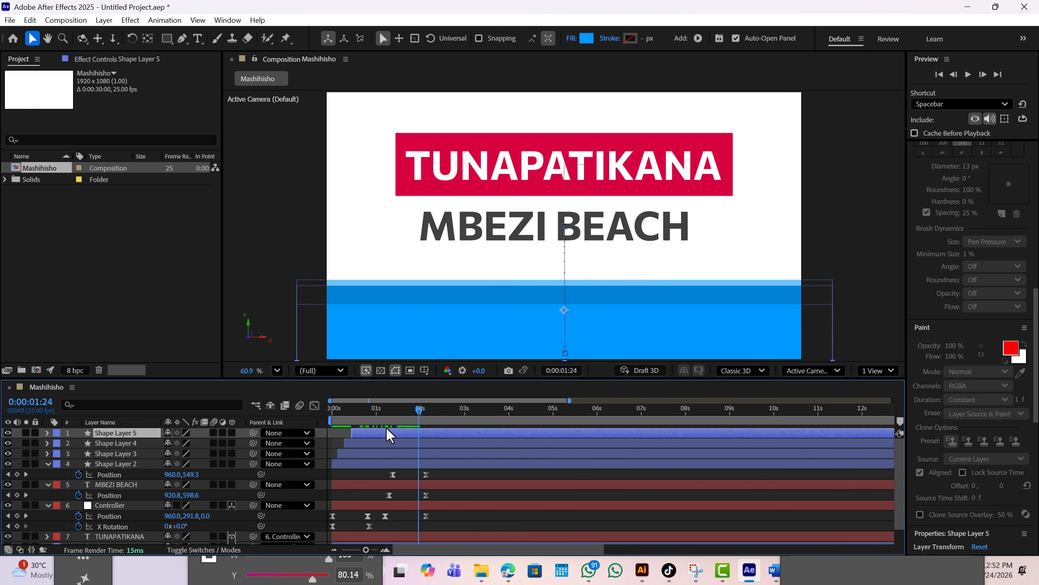
{"action": "left_click", "coordinate": [369, 443]}
{"action": "left_click", "coordinate": [587, 38]}
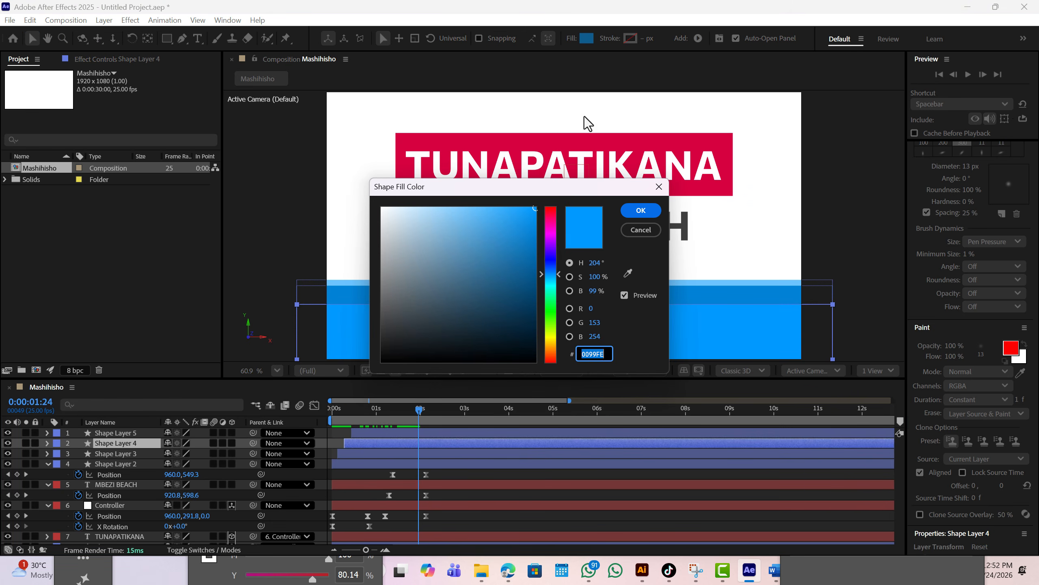
{"action": "left_click_drag", "start_coordinate": [556, 191], "coordinate": [767, 324]}
{"action": "left_click_drag", "start_coordinate": [713, 371], "coordinate": [729, 386]}
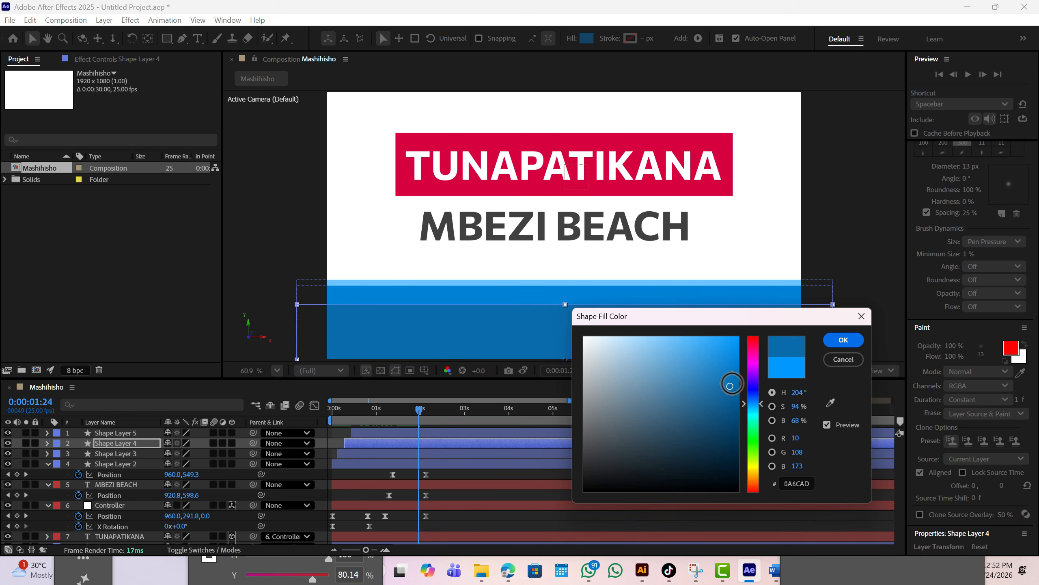
{"action": "left_click_drag", "start_coordinate": [731, 384], "coordinate": [737, 376]}
{"action": "left_click", "coordinate": [845, 341]}
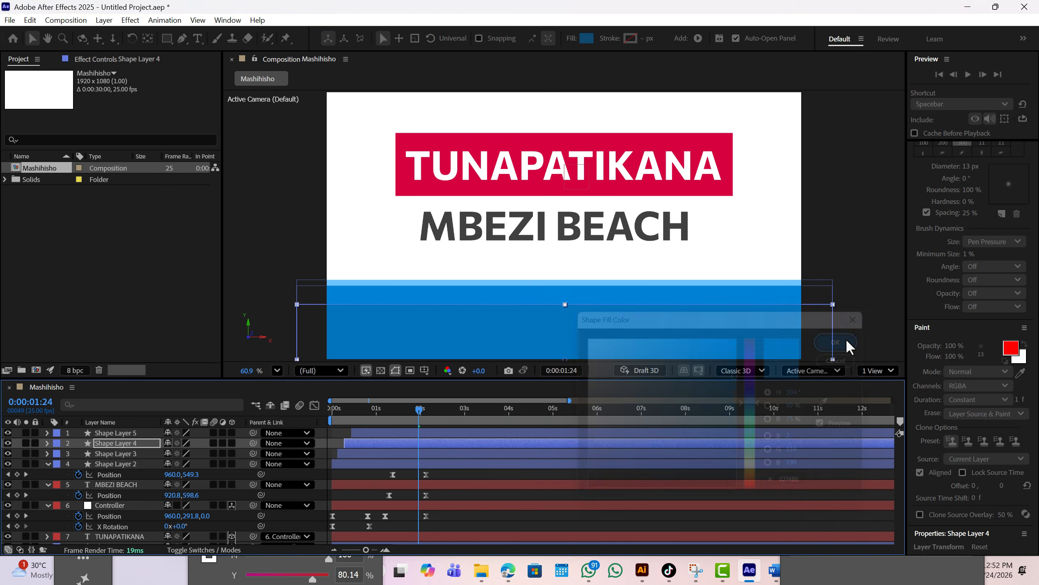
Move the playhead to 0:00:02:02 and shift Shape Layer 4's fill hue to 197°, giving the blue 0288BE.
{"action": "left_click_drag", "start_coordinate": [420, 406], "coordinate": [425, 408]}
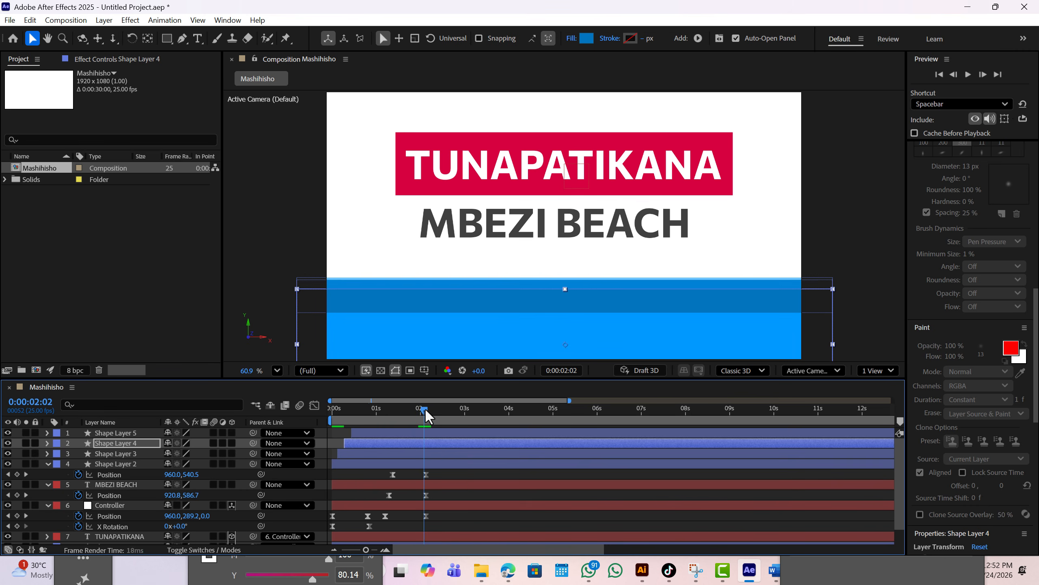
{"action": "left_click", "coordinate": [587, 39]}
{"action": "left_click_drag", "start_coordinate": [565, 188], "coordinate": [702, 241]}
{"action": "left_click_drag", "start_coordinate": [692, 329], "coordinate": [692, 332]}
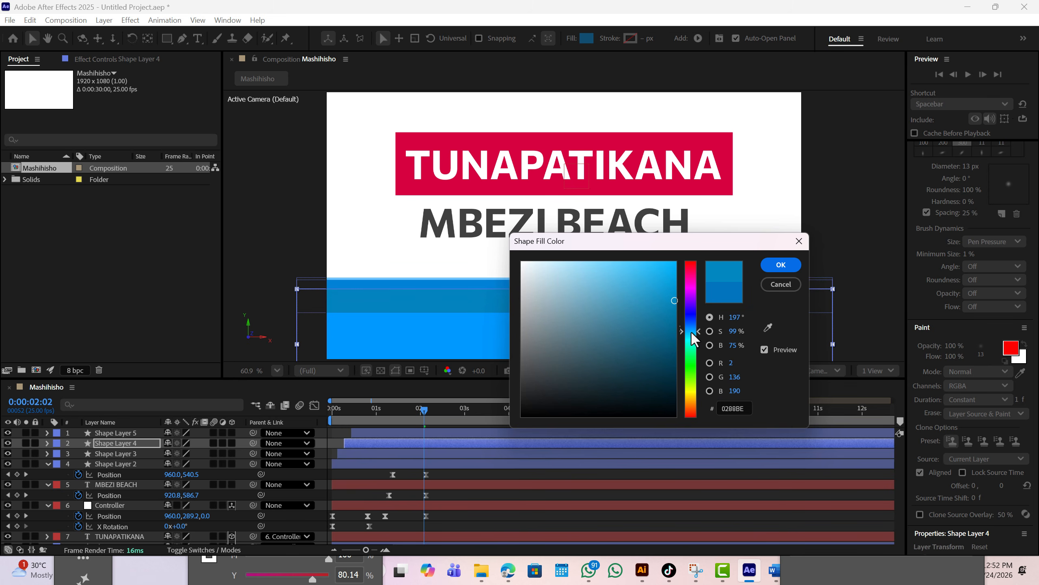
Set the fill of Shape Layer 4 to the darker blue 0262A5.
{"action": "left_click", "coordinate": [673, 284]}
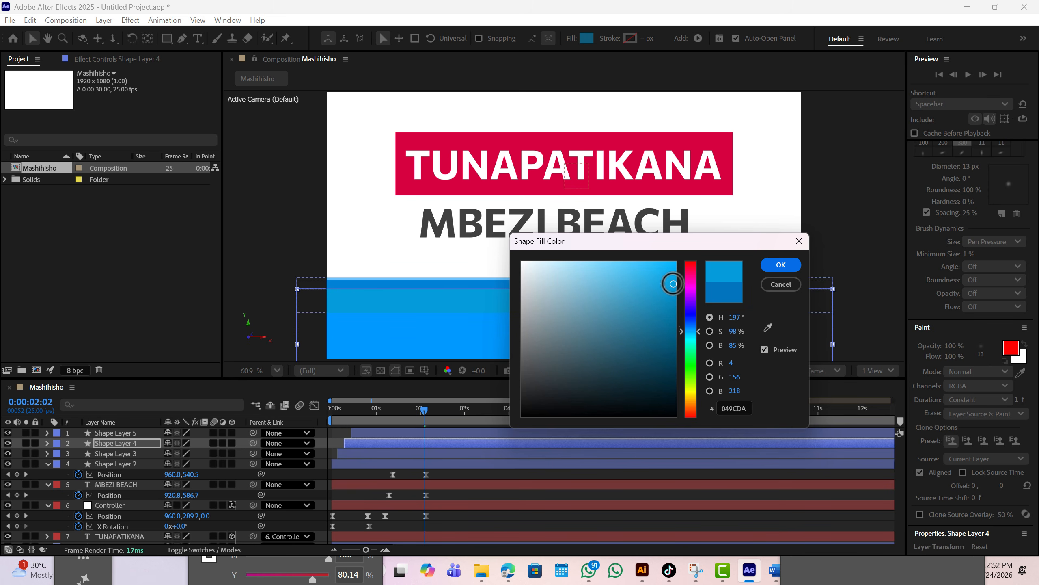
{"action": "left_click_drag", "start_coordinate": [693, 333], "coordinate": [694, 328]}
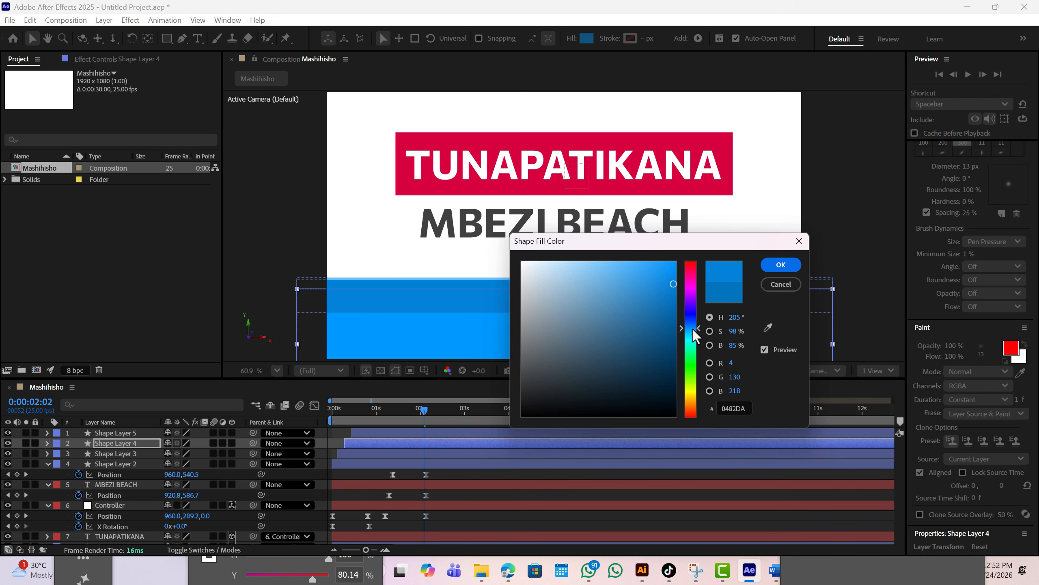
{"action": "left_click", "coordinate": [672, 308]}
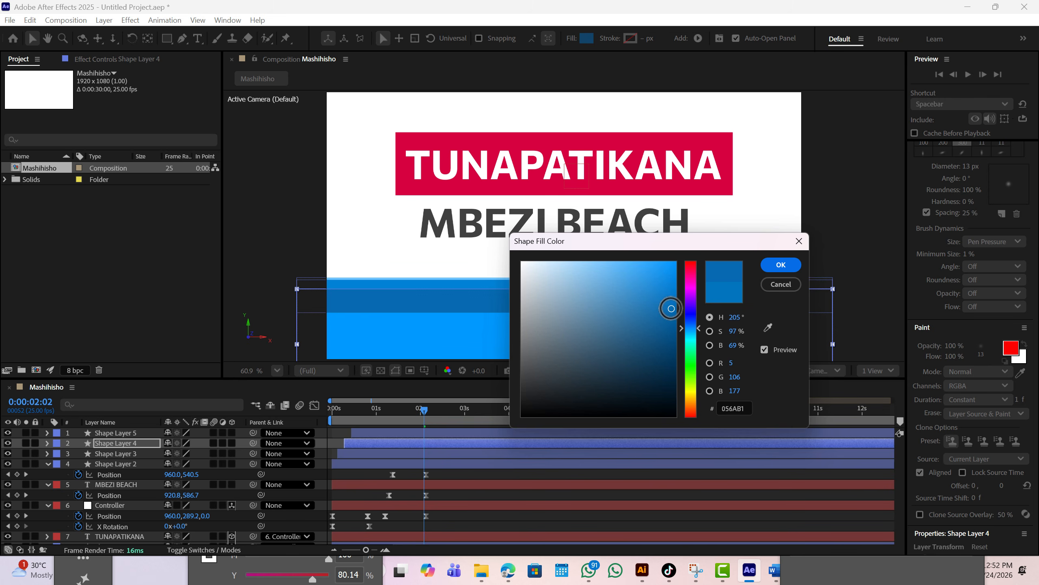
{"action": "left_click_drag", "start_coordinate": [671, 308], "coordinate": [674, 316]}
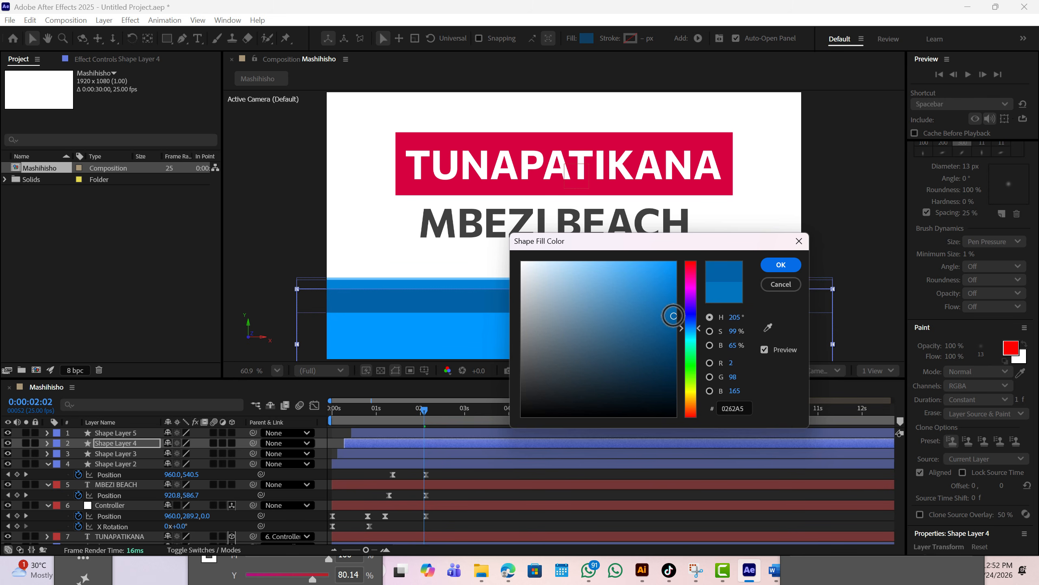
{"action": "left_click", "coordinate": [782, 264]}
Play the Mashihisho composition from the first frame several times to examine the title and blue shape animation.
{"action": "left_click_drag", "start_coordinate": [424, 406], "coordinate": [297, 409]}
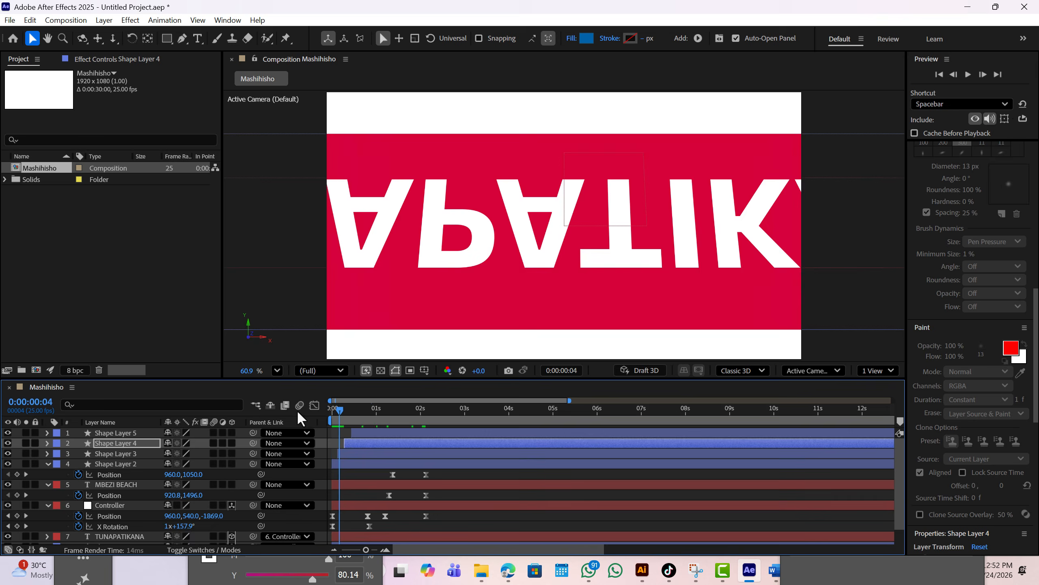
{"action": "key", "text": "space"}
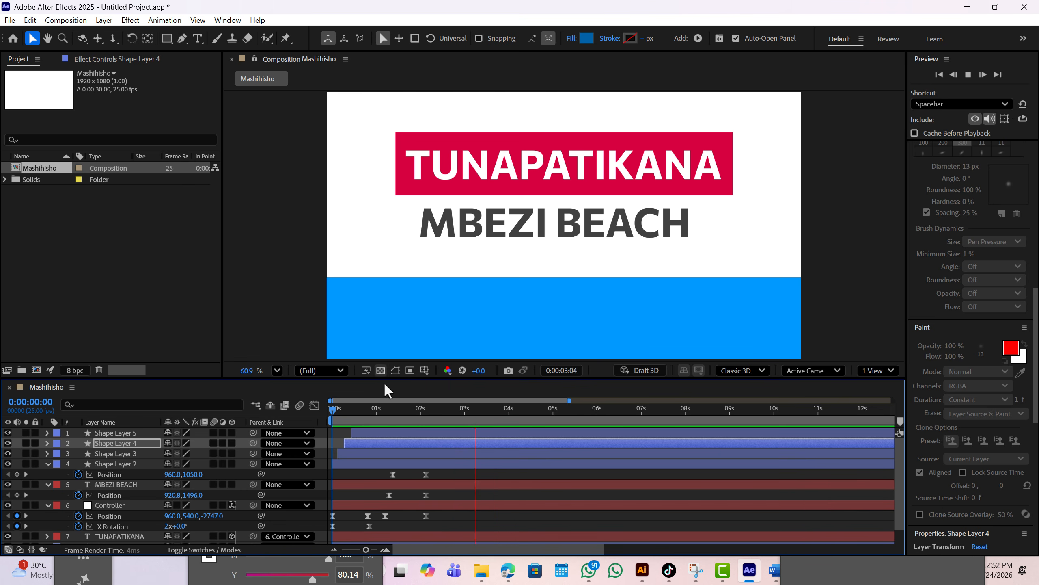
{"action": "left_click", "coordinate": [335, 411]}
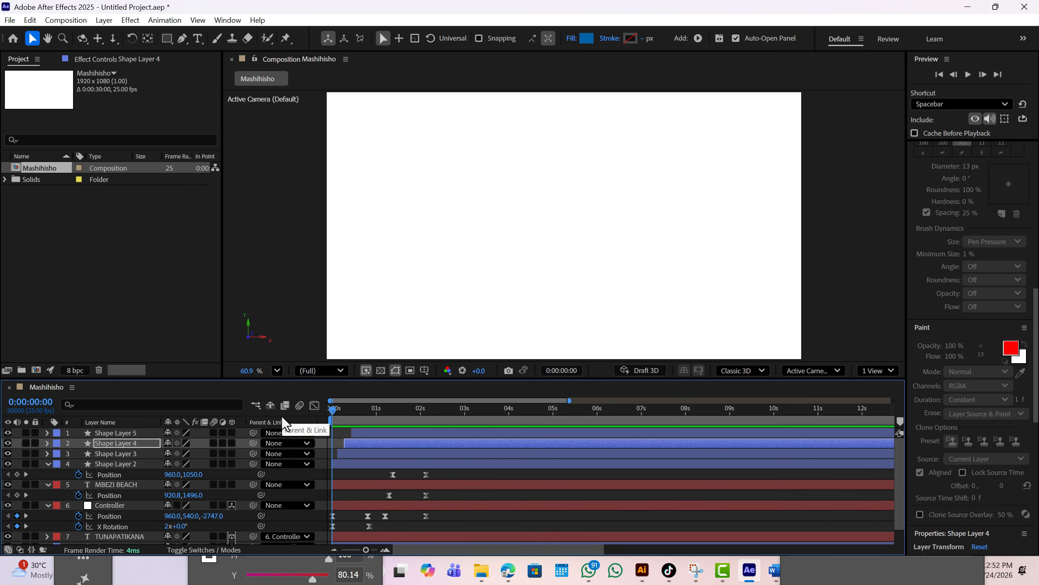
{"action": "key", "text": "space"}
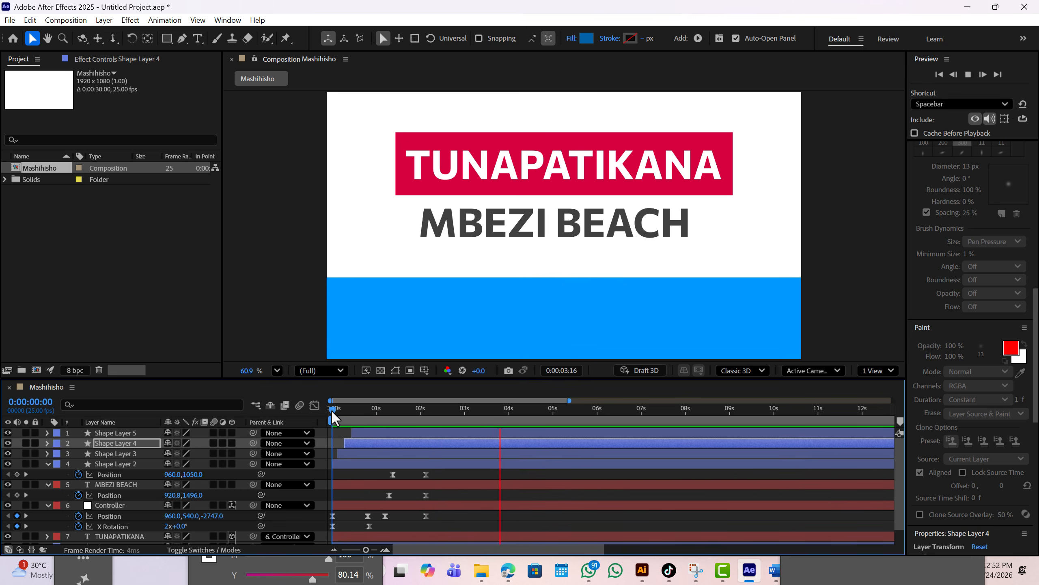
{"action": "left_click_drag", "start_coordinate": [332, 411], "coordinate": [249, 418]}
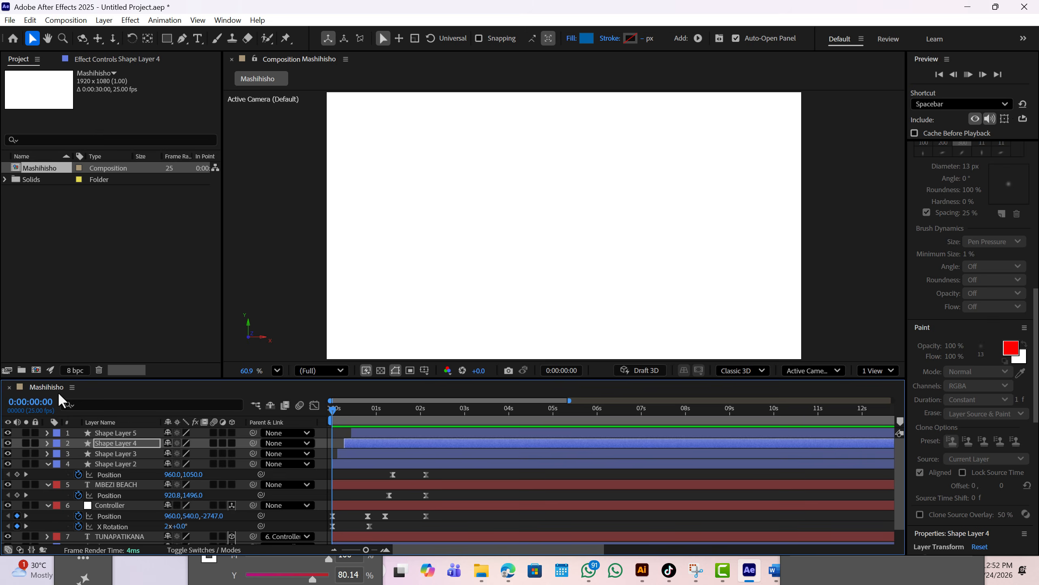
{"action": "key", "text": "space"}
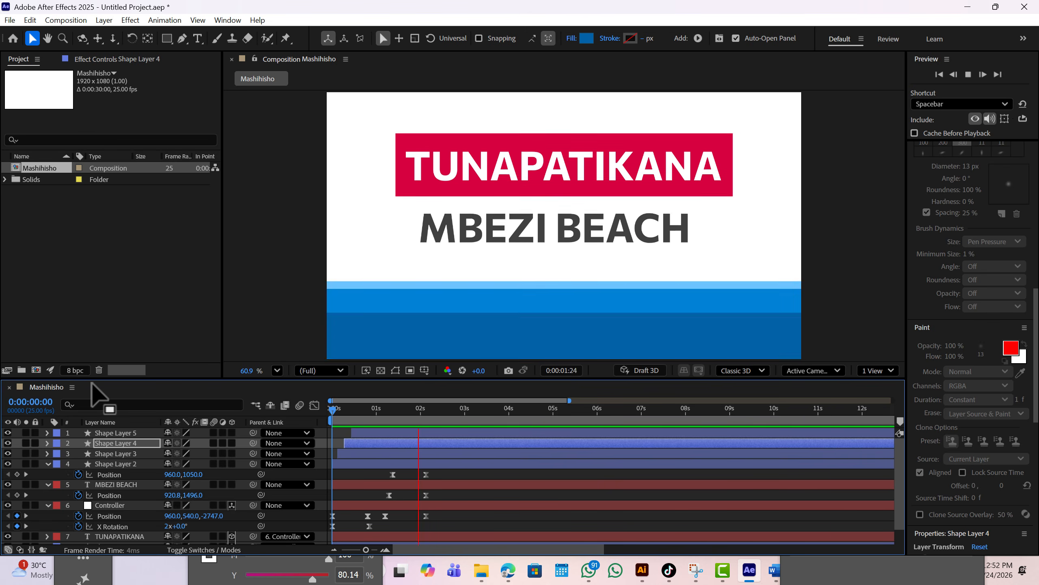
{"action": "key", "text": "space"}
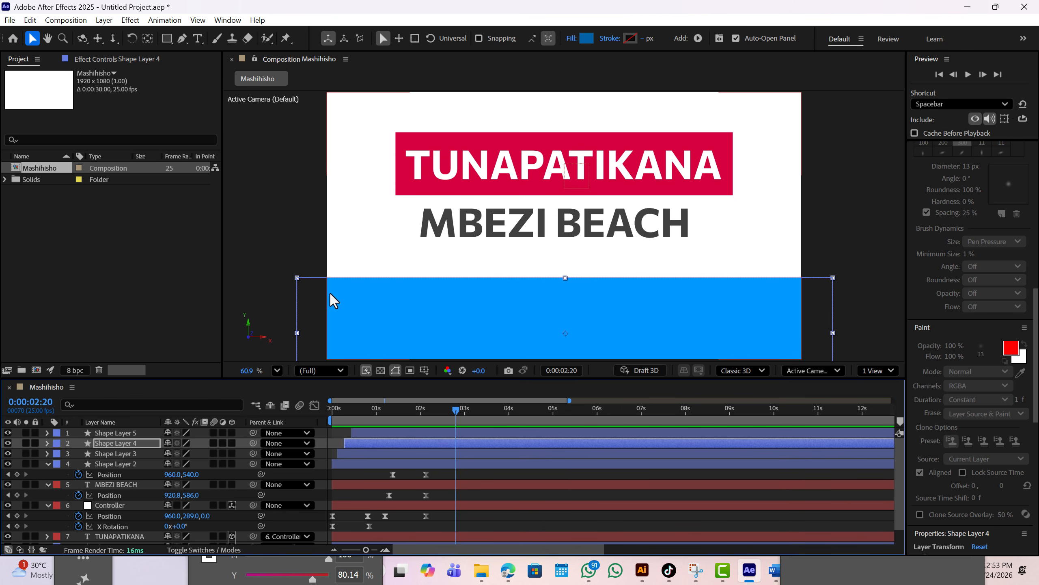
Collapse the expanded properties of Shape Layer 2, MBEZI BEACH and Controller.
{"action": "left_click", "coordinate": [48, 464]}
{"action": "left_click", "coordinate": [48, 474]}
{"action": "left_click", "coordinate": [47, 485]}
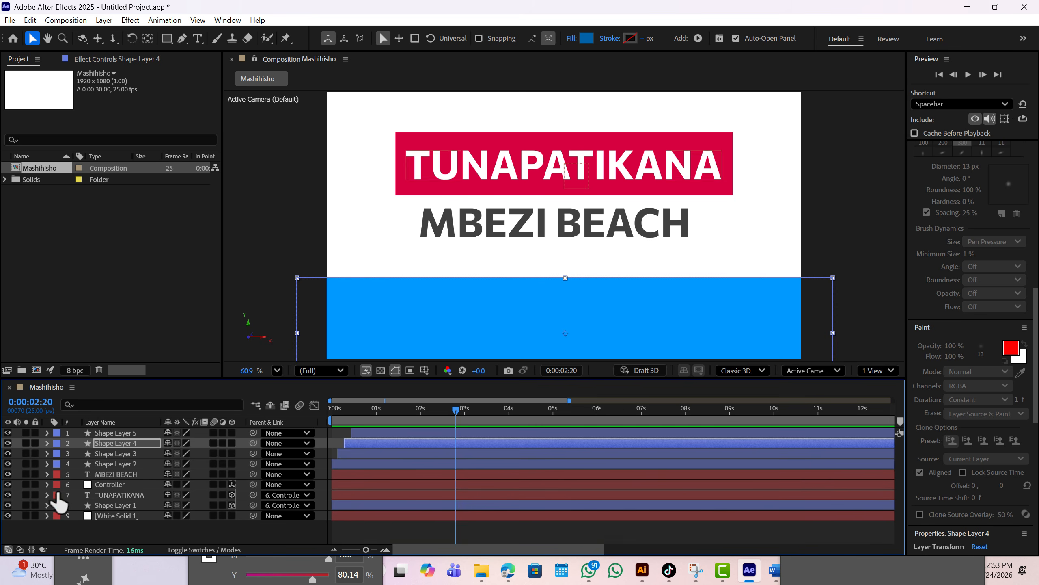
Rename the Controller layer as Controller 1.
{"action": "left_click", "coordinate": [108, 483]}
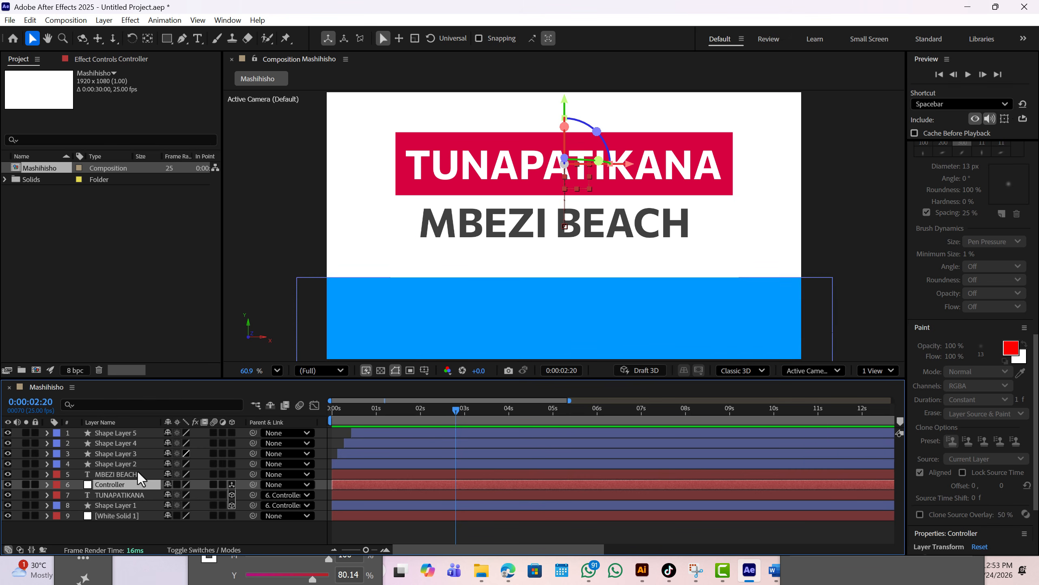
{"action": "right_click", "coordinate": [130, 486]}
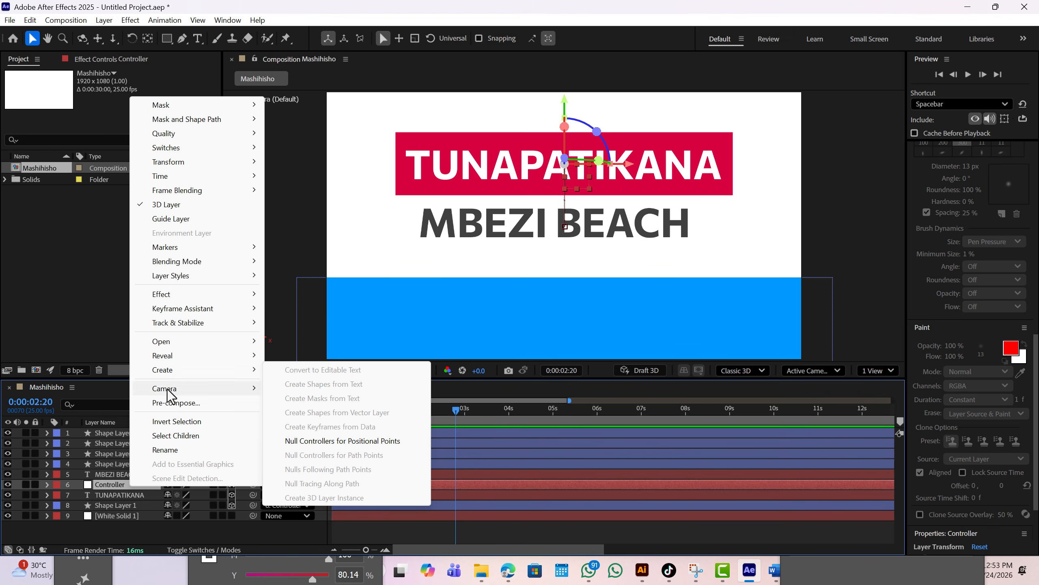
{"action": "left_click", "coordinate": [174, 448]}
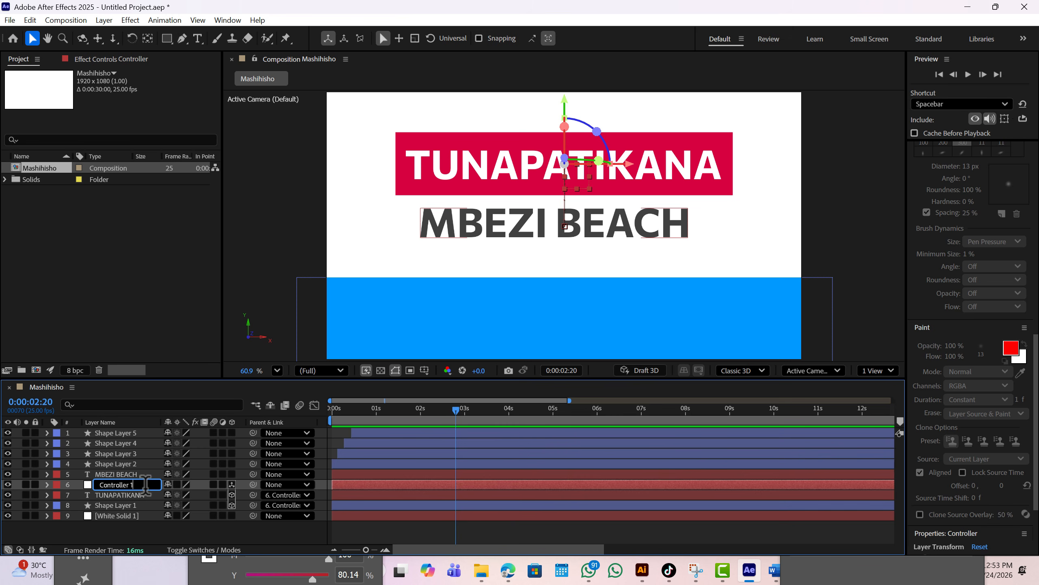
{"action": "left_click", "coordinate": [150, 527]}
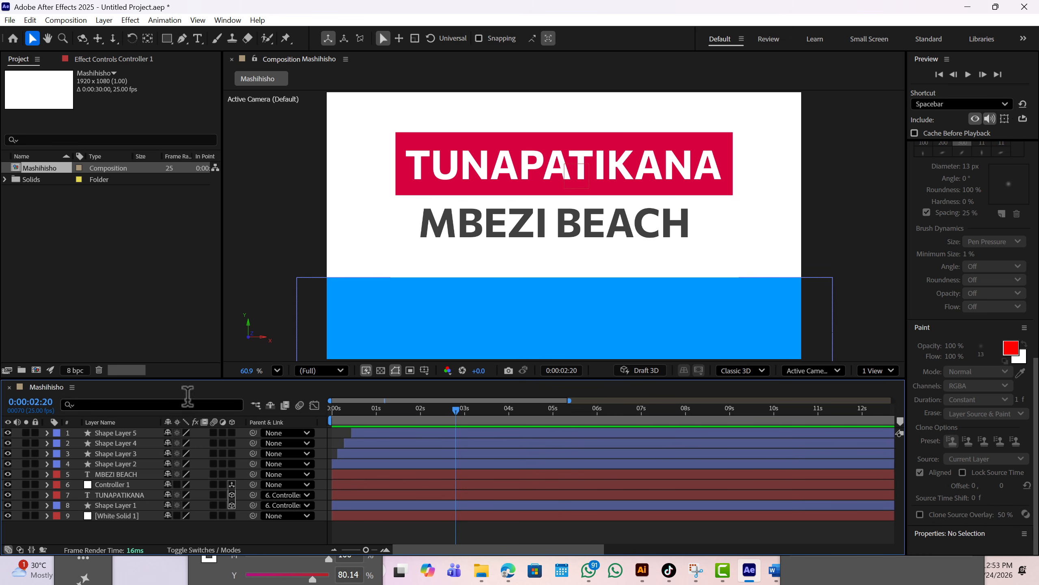
Add a new null object to the composition and move it to the top of the layer stack.
{"action": "left_click", "coordinate": [110, 487]}
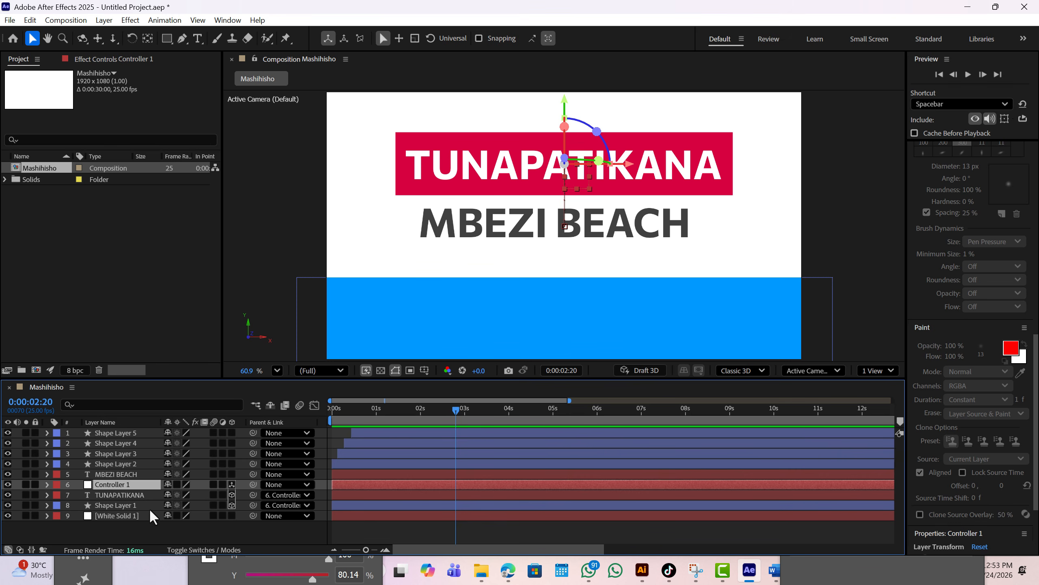
{"action": "right_click", "coordinate": [137, 532]}
{"action": "mouse_move", "coordinate": [191, 383]}
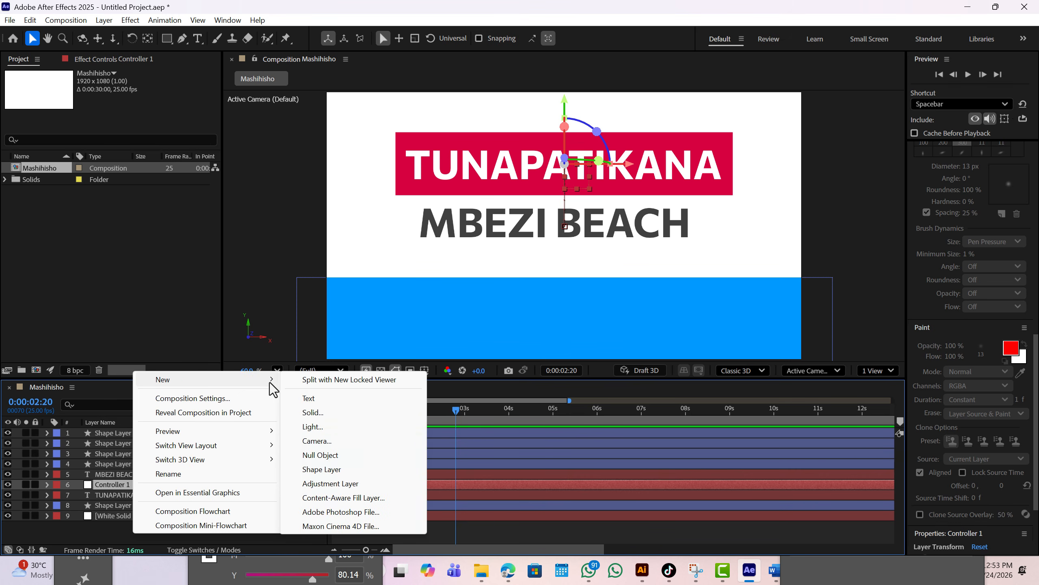
{"action": "left_click", "coordinate": [321, 455]}
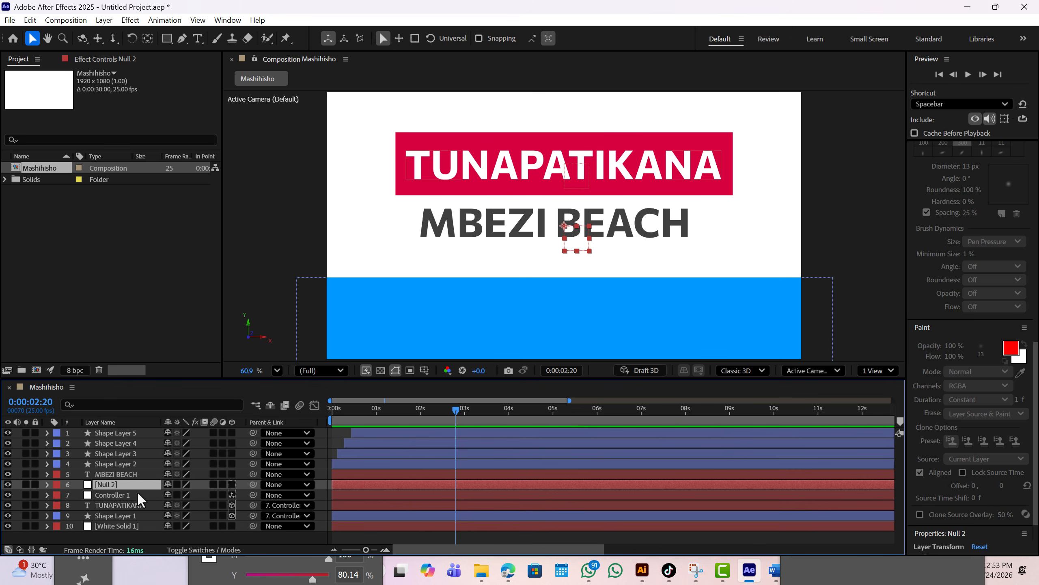
{"action": "left_click_drag", "start_coordinate": [133, 485], "coordinate": [125, 429]}
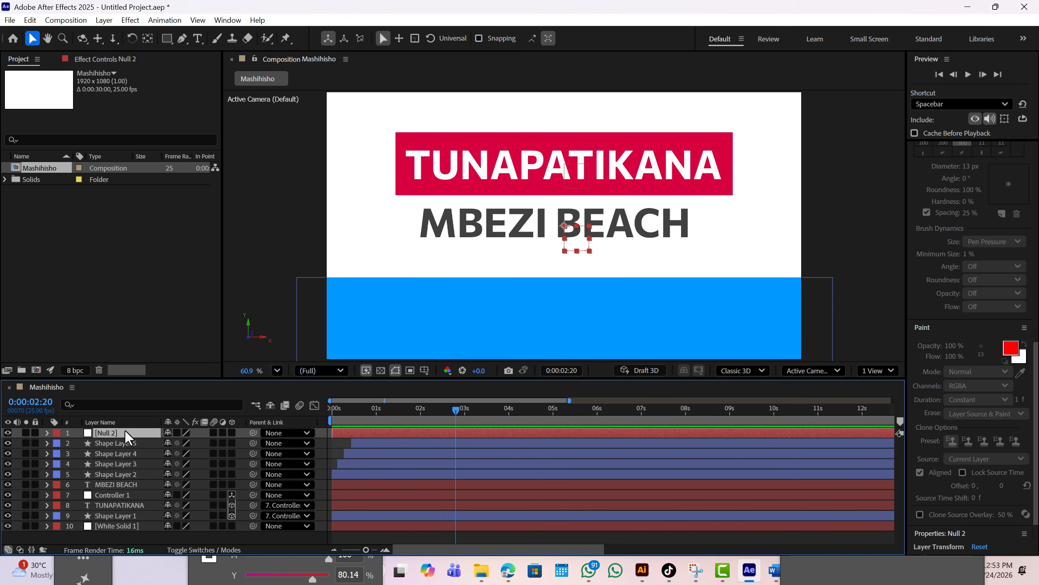
Rename the new null layer as CTL 2.
{"action": "left_click", "coordinate": [118, 494]}
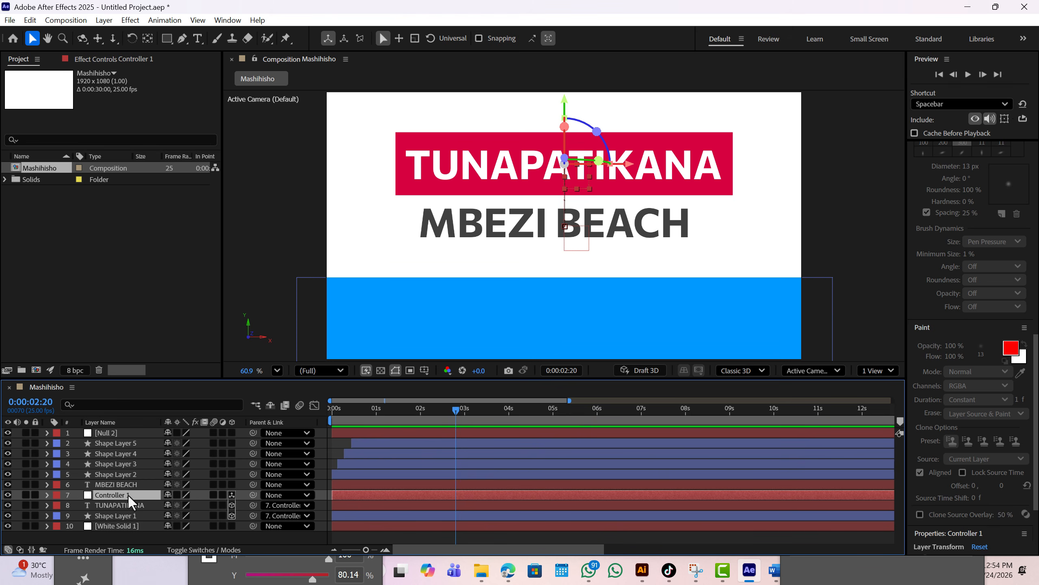
{"action": "right_click", "coordinate": [110, 432]}
{"action": "left_click", "coordinate": [151, 395]}
{"action": "key", "text": "Return"}
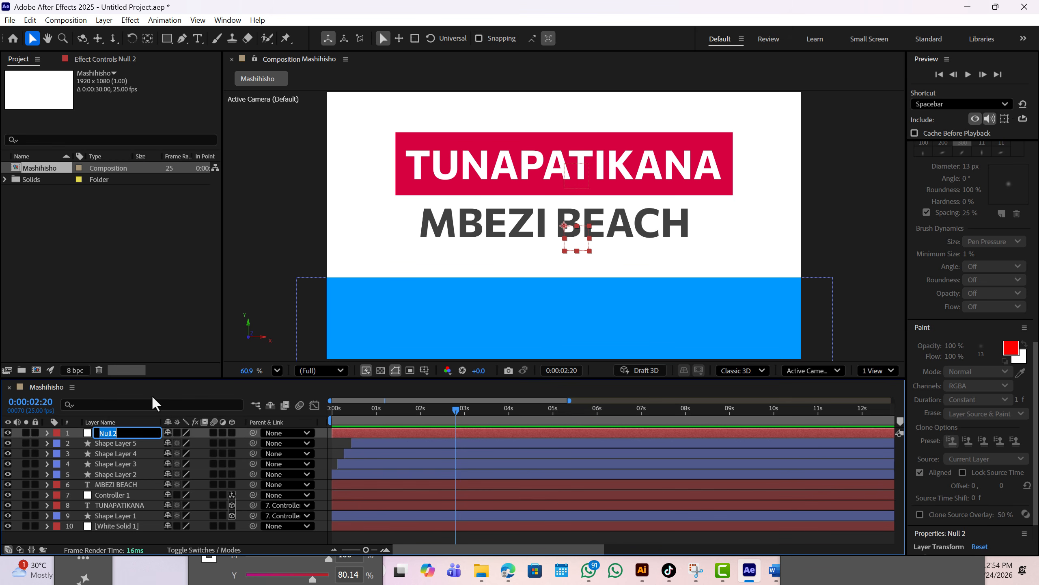
{"action": "type", "text": "CTL 2"}
{"action": "left_click", "coordinate": [207, 252]}
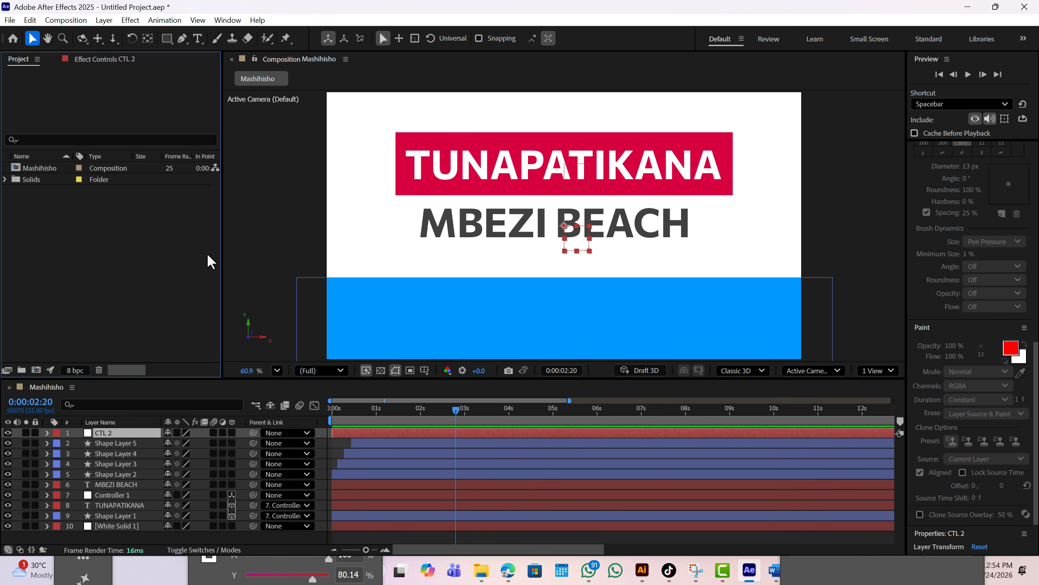
Parent the Controller 1 and MBEZI BEACH layers to CTL 2.
{"action": "left_click", "coordinate": [117, 495]}
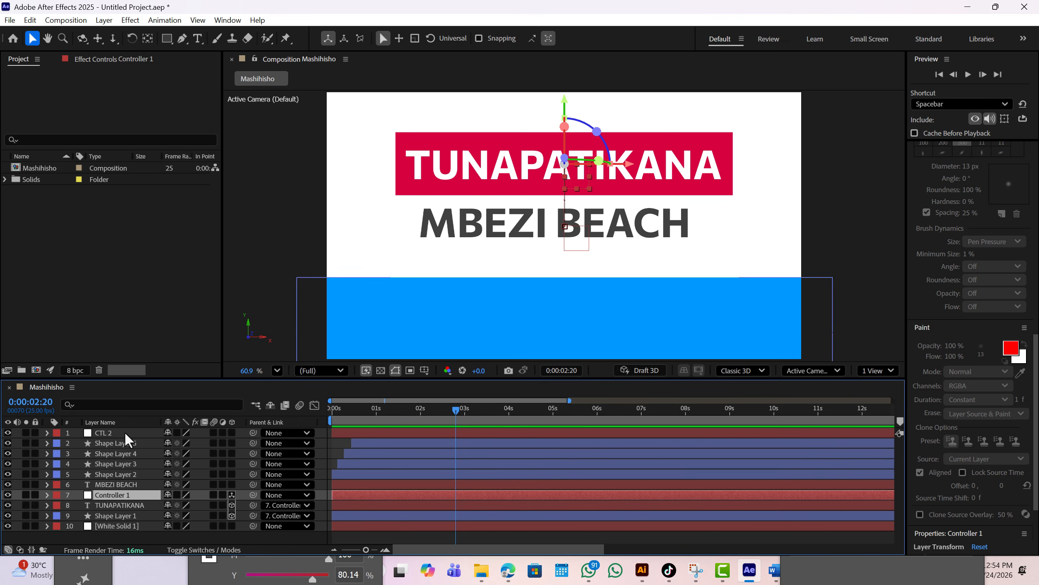
{"action": "left_click", "coordinate": [288, 495]}
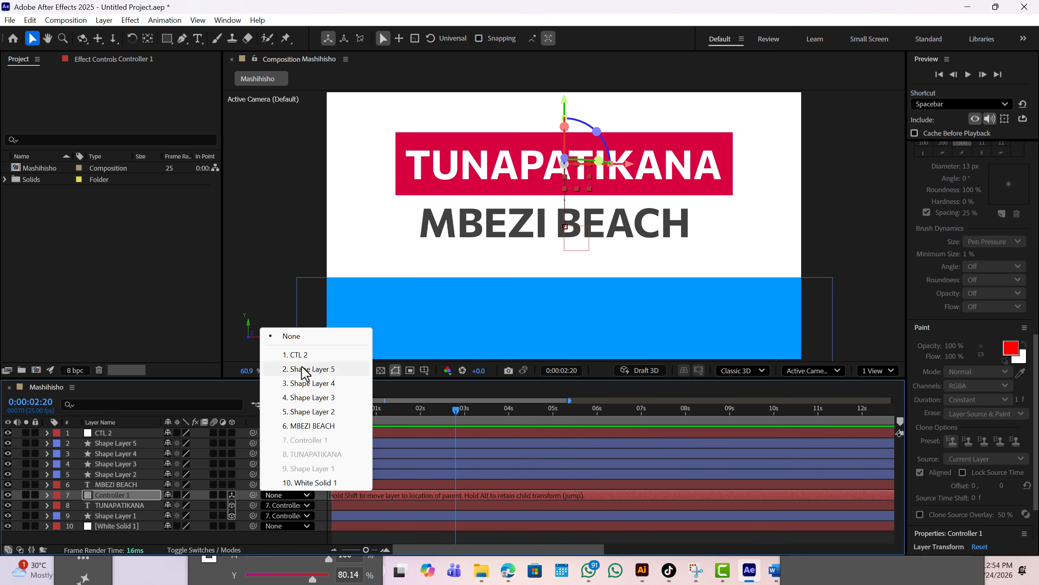
{"action": "left_click", "coordinate": [306, 354]}
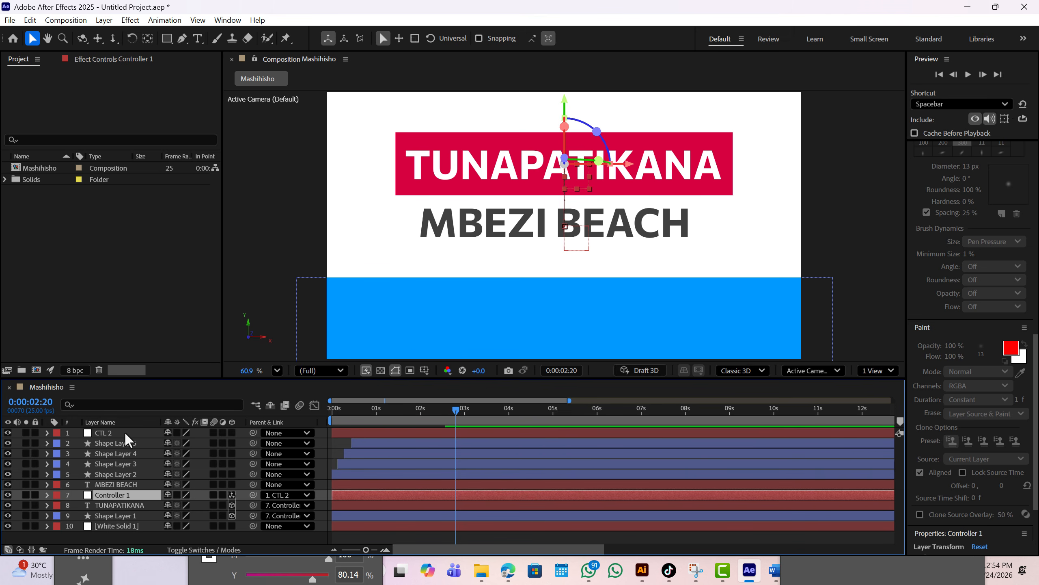
{"action": "left_click", "coordinate": [134, 486]}
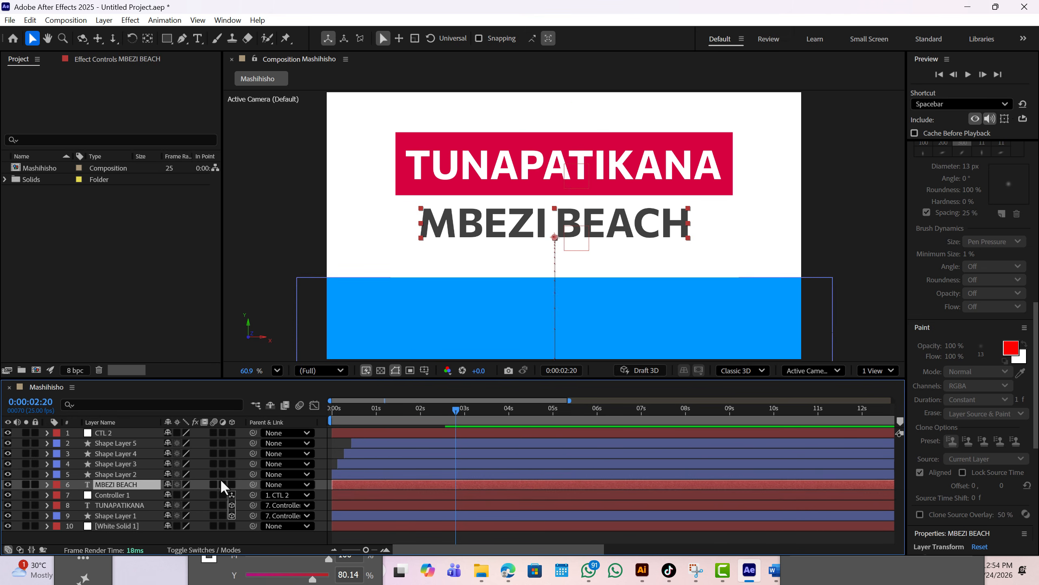
{"action": "left_click", "coordinate": [270, 482]}
{"action": "left_click", "coordinate": [303, 342]}
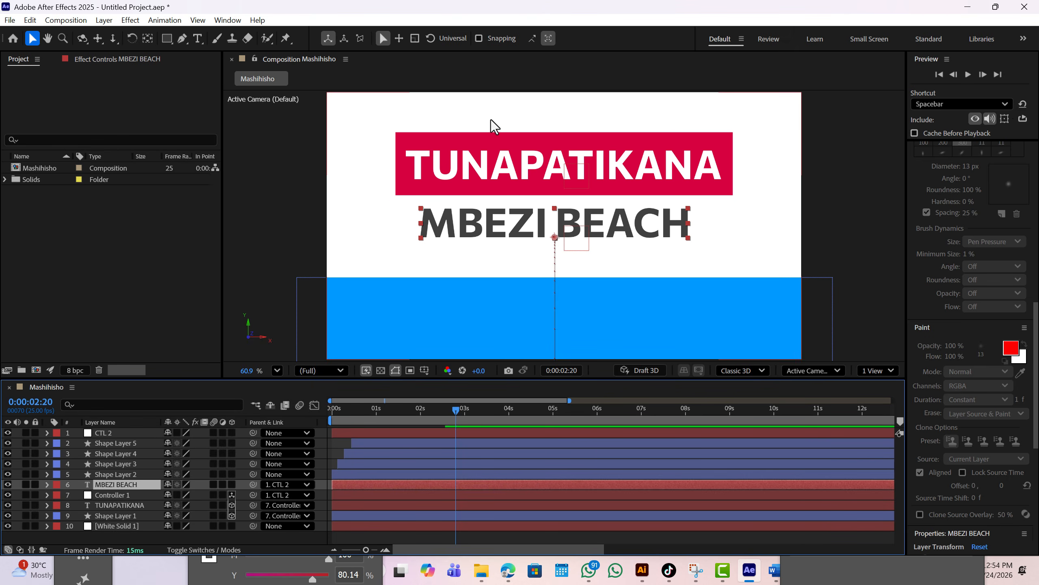
Reveal the Position of CTL 2 and start keyframing it at 0:00:02:21.
{"action": "left_click", "coordinate": [110, 433]}
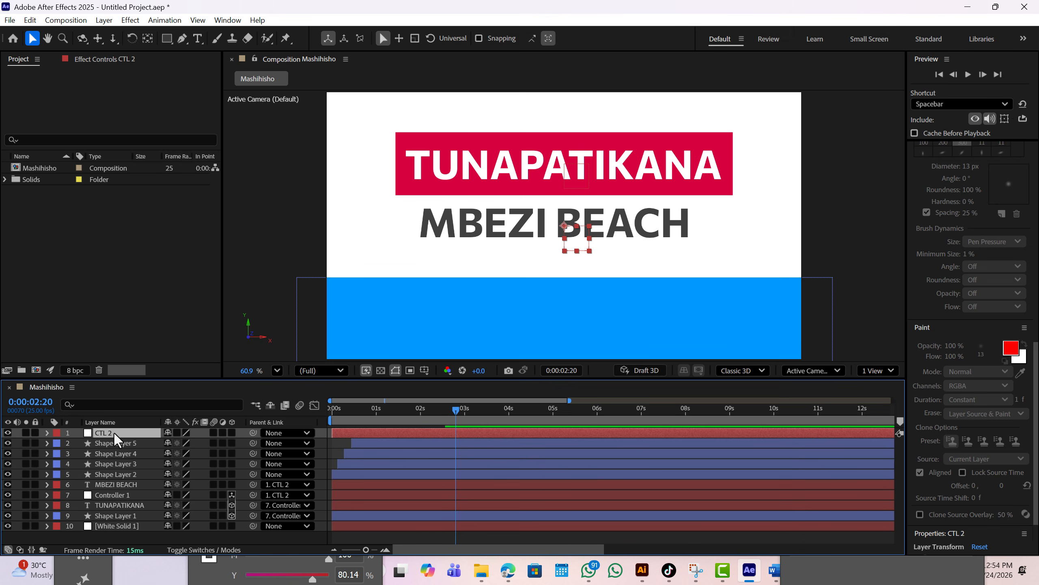
{"action": "key", "text": "p"}
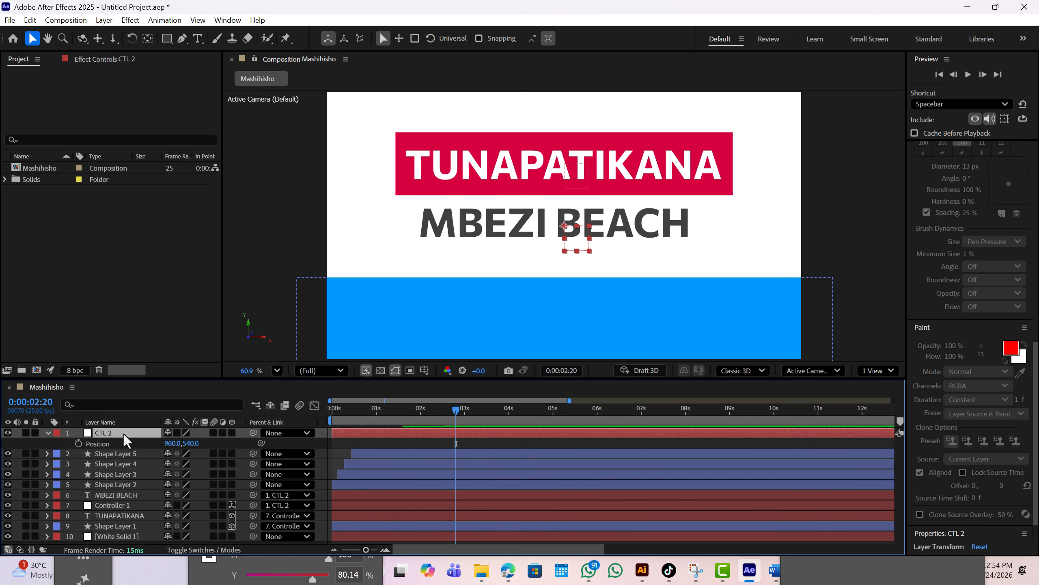
{"action": "mouse_move", "coordinate": [455, 411]}
{"action": "left_mouse_down"}
{"action": "mouse_move", "coordinate": [403, 405]}
{"action": "mouse_move", "coordinate": [457, 398]}
{"action": "left_mouse_up"}
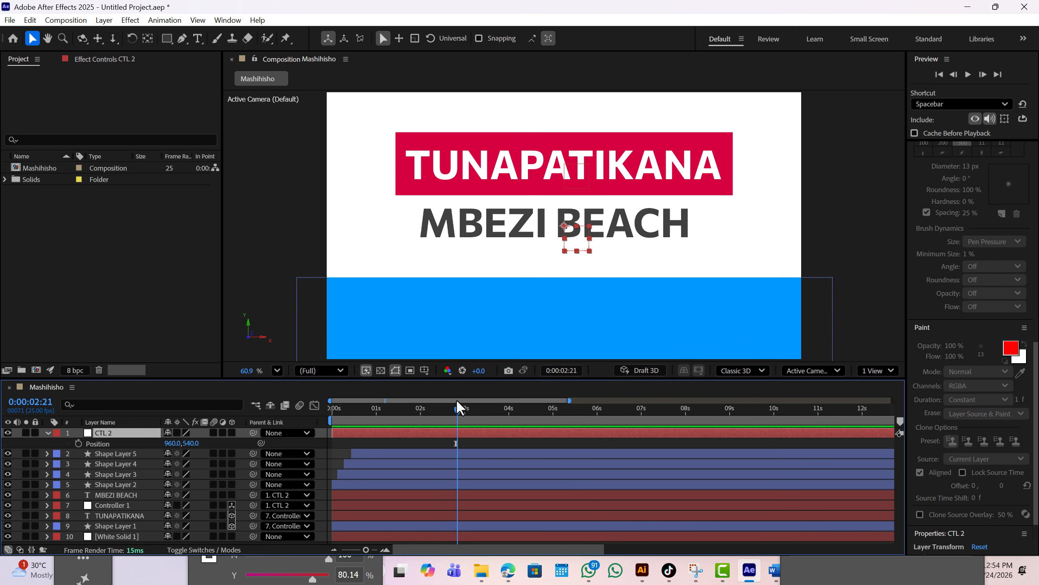
{"action": "left_click", "coordinate": [79, 444]}
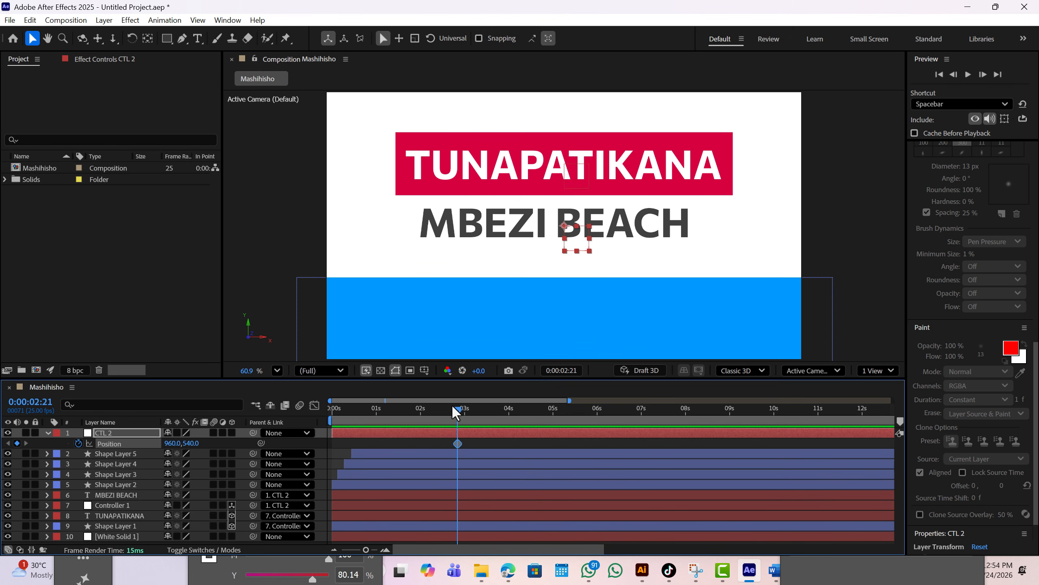
At 0:00:03:22, keyframe CTL 2's X position at -1048, keeping Y at 540, to slide the titles out of frame.
{"action": "left_click_drag", "start_coordinate": [458, 410], "coordinate": [505, 407]}
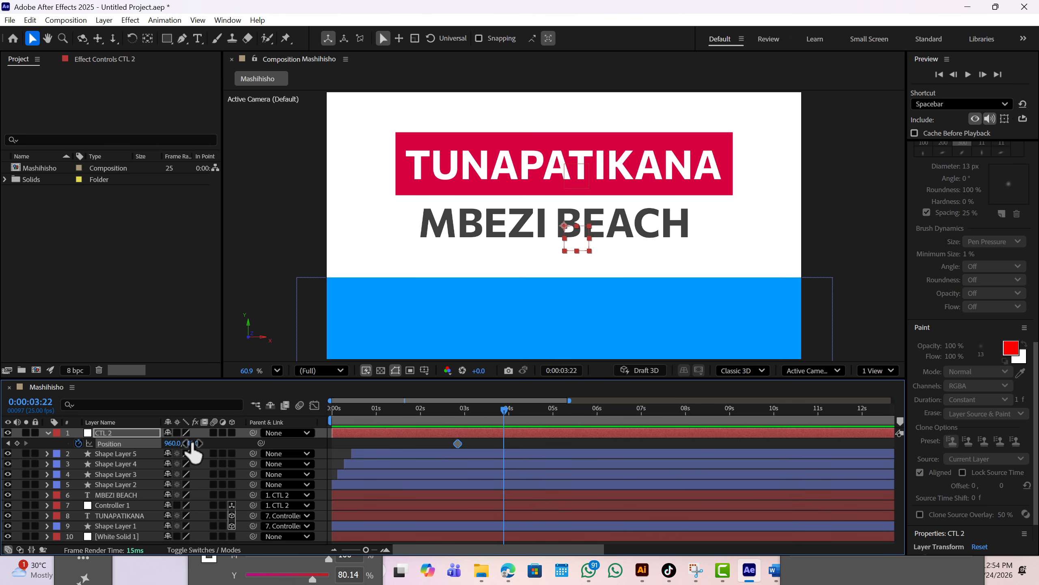
{"action": "left_click_drag", "start_coordinate": [190, 443], "coordinate": [150, 444]}
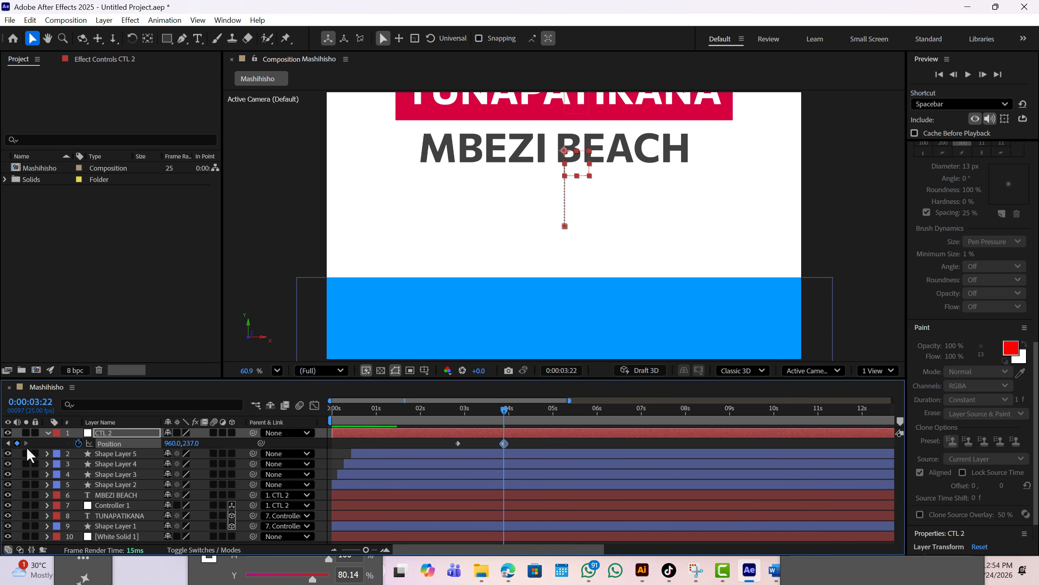
{"action": "key", "text": "ctrl+z"}
{"action": "left_click_drag", "start_coordinate": [170, 443], "coordinate": [36, 448]}
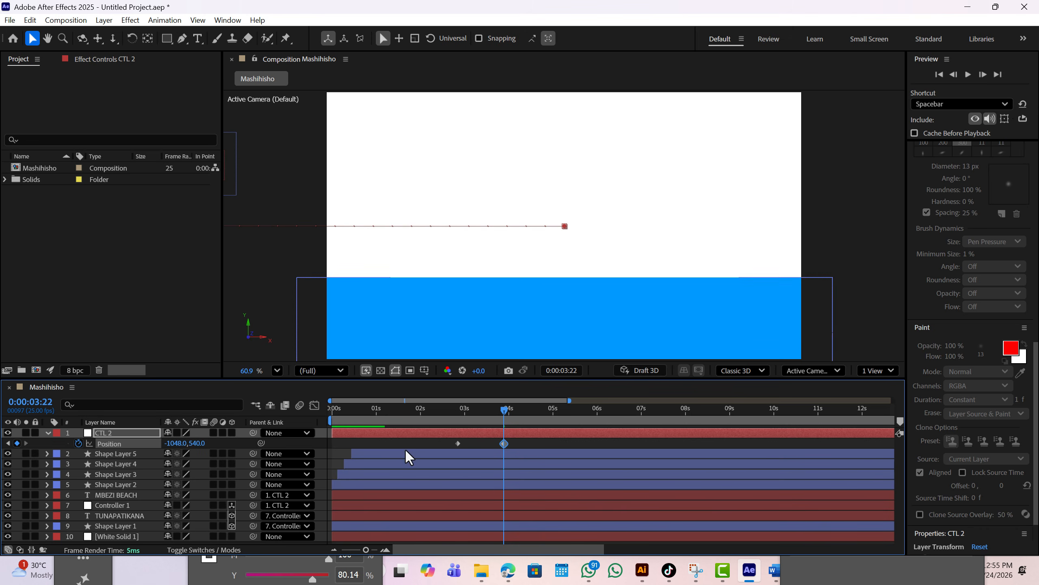
Apply Easy Ease to both Position keyframes of the CTL 2 layer.
{"action": "left_click", "coordinate": [523, 439]}
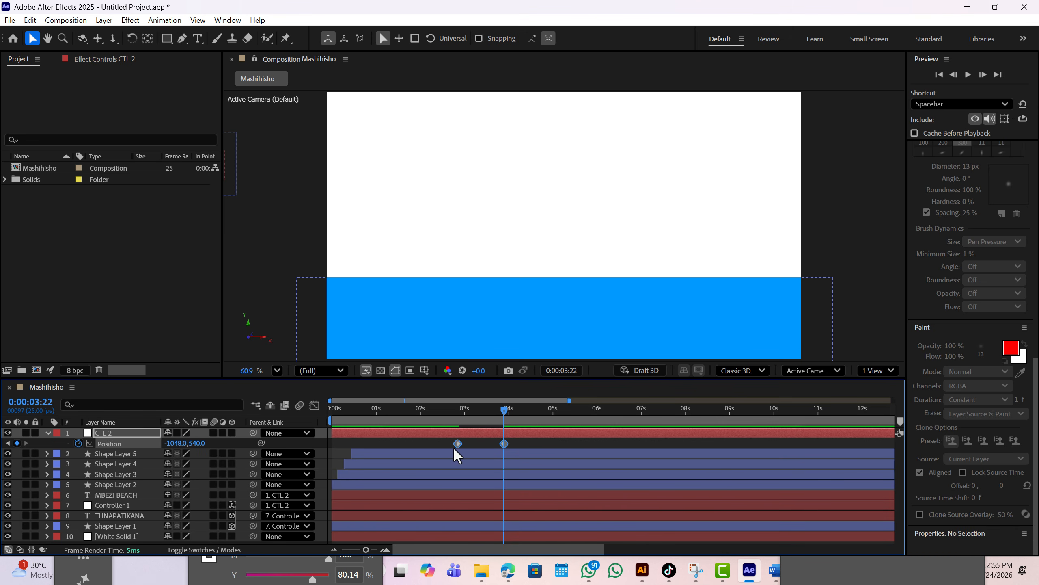
{"action": "left_click", "coordinate": [457, 443]}
{"action": "right_click", "coordinate": [457, 443]}
{"action": "mouse_move", "coordinate": [502, 438]}
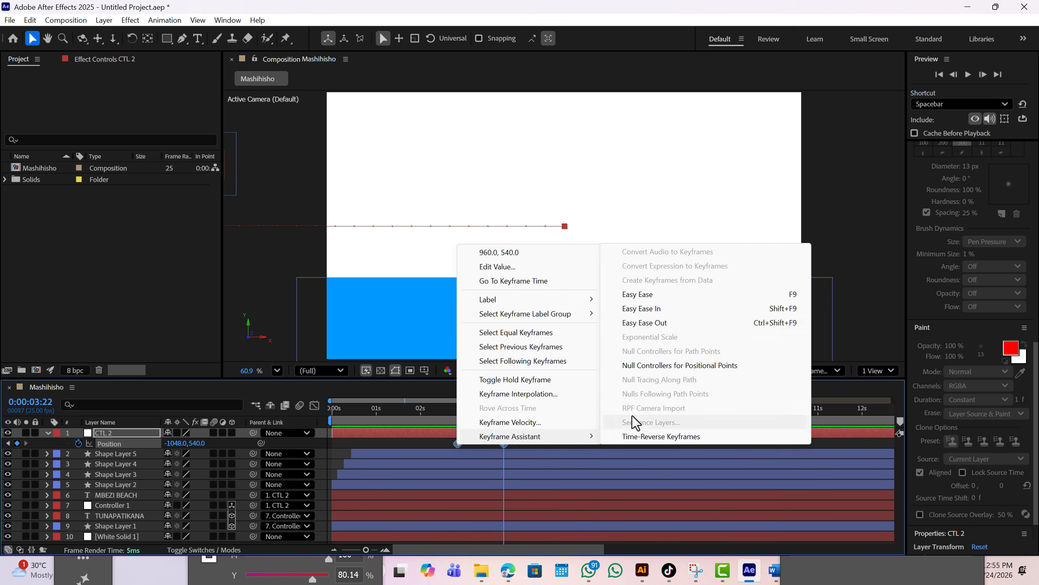
{"action": "left_click", "coordinate": [653, 297]}
Reshape CTL 2's Position speed graph by extending the last keyframe's incoming influence so the slide-out starts fast and slows gradually.
{"action": "left_click", "coordinate": [314, 404]}
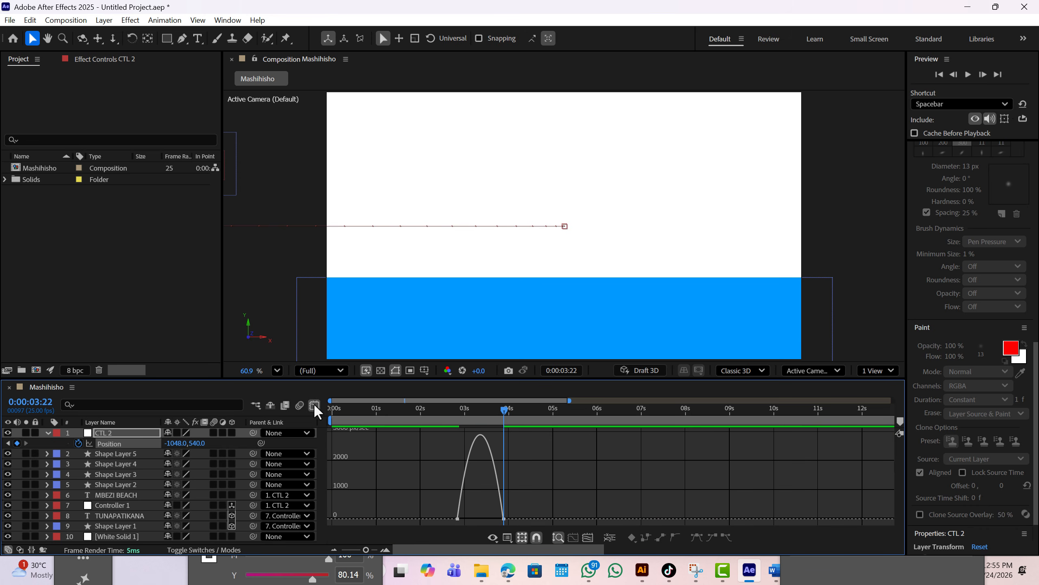
{"action": "left_click", "coordinate": [504, 519]}
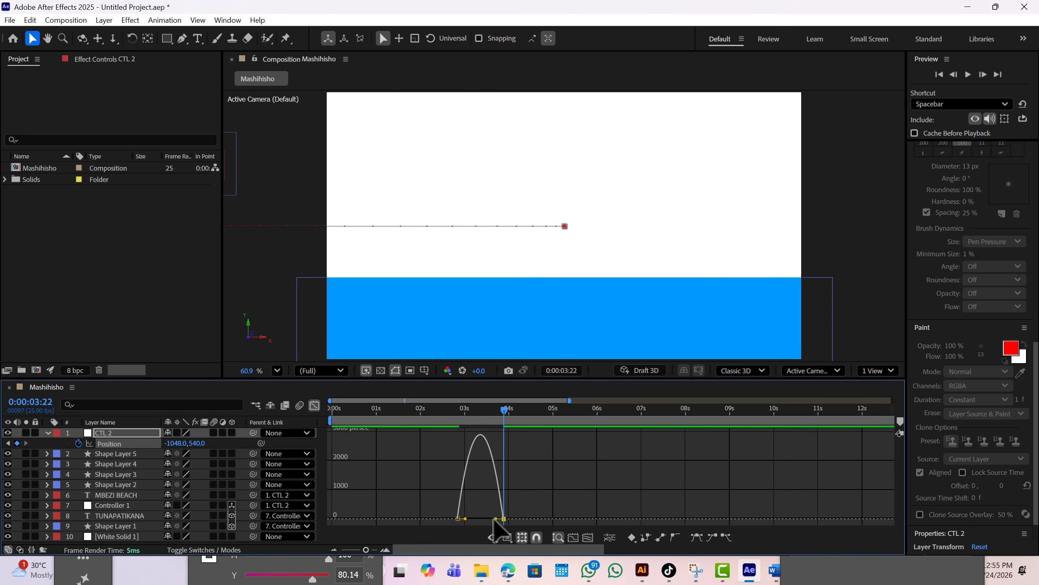
{"action": "left_click_drag", "start_coordinate": [496, 519], "coordinate": [486, 519]}
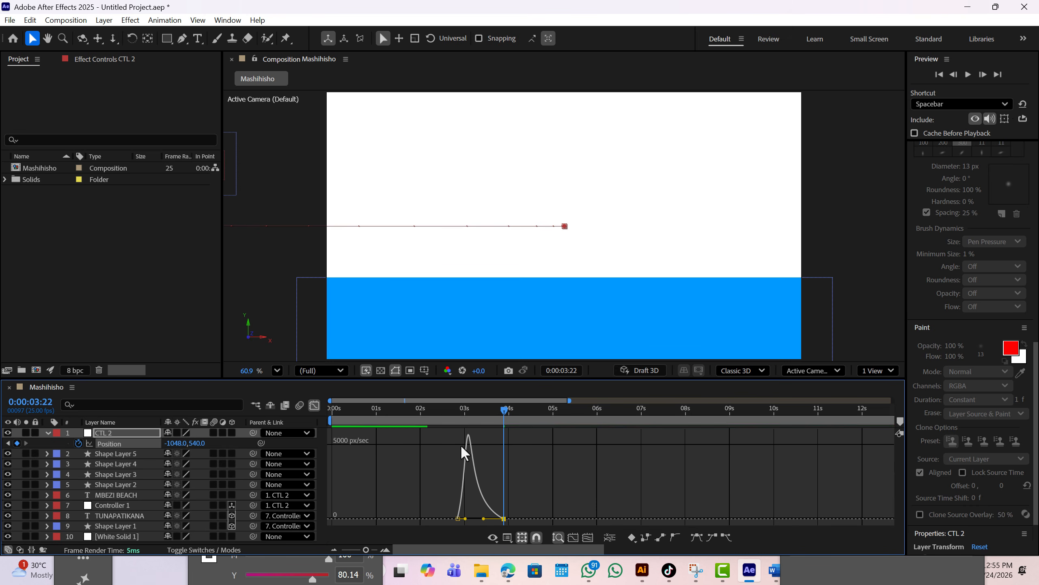
Preview the title animation from the slide-out section and from the start to check the eased exit.
{"action": "left_click", "coordinate": [435, 409]}
{"action": "key", "text": "space"}
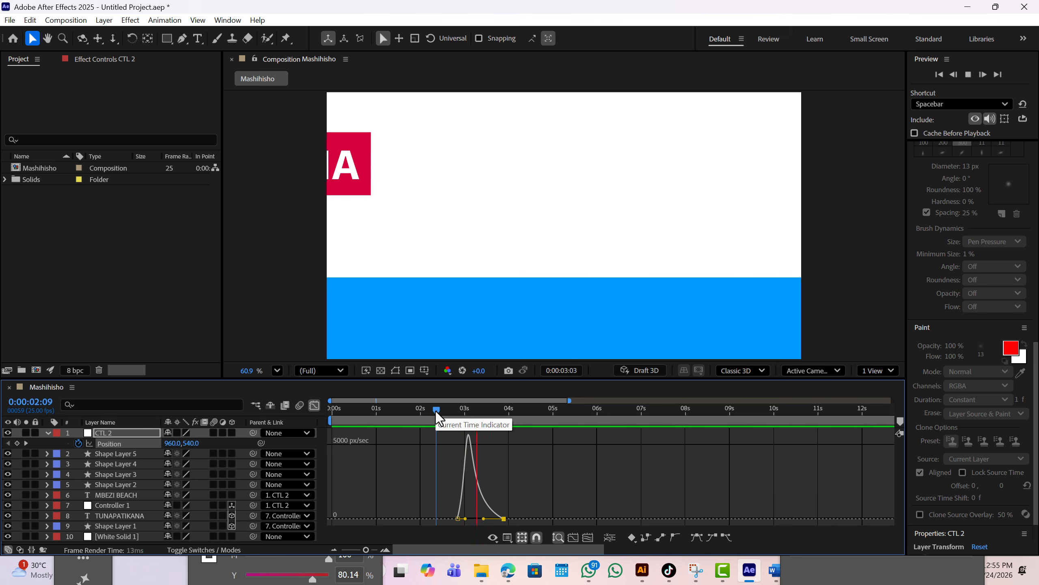
{"action": "left_click_drag", "start_coordinate": [345, 420], "coordinate": [219, 428]}
{"action": "key", "text": "space"}
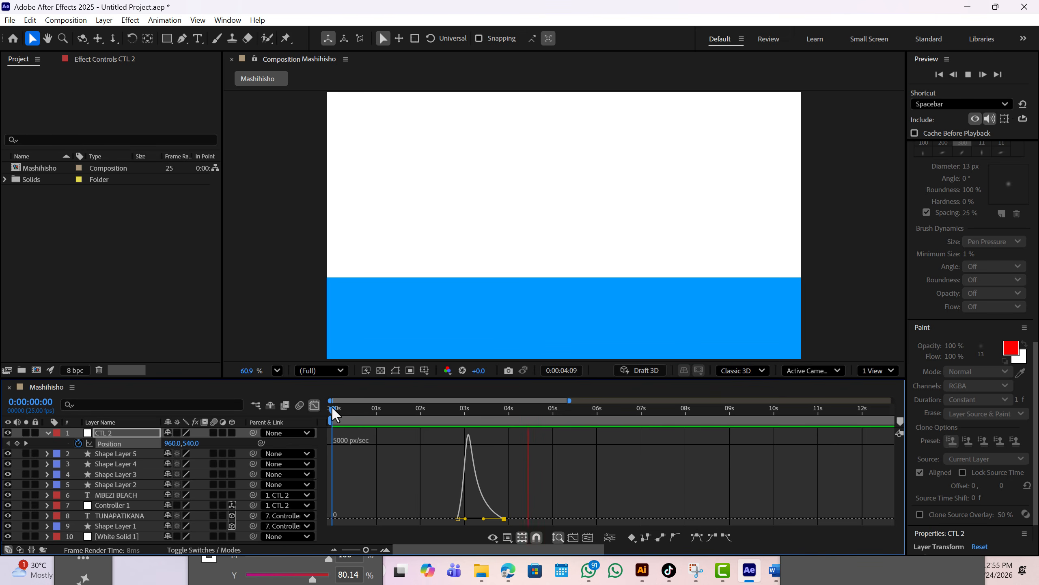
{"action": "left_click_drag", "start_coordinate": [332, 408], "coordinate": [265, 415]}
{"action": "key", "text": "space"}
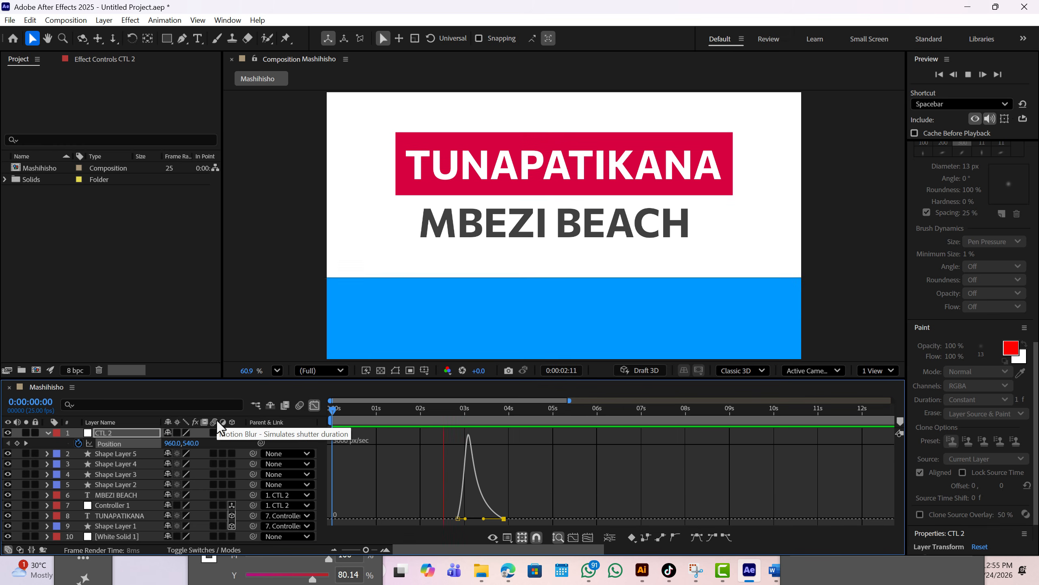
{"action": "key", "text": "space"}
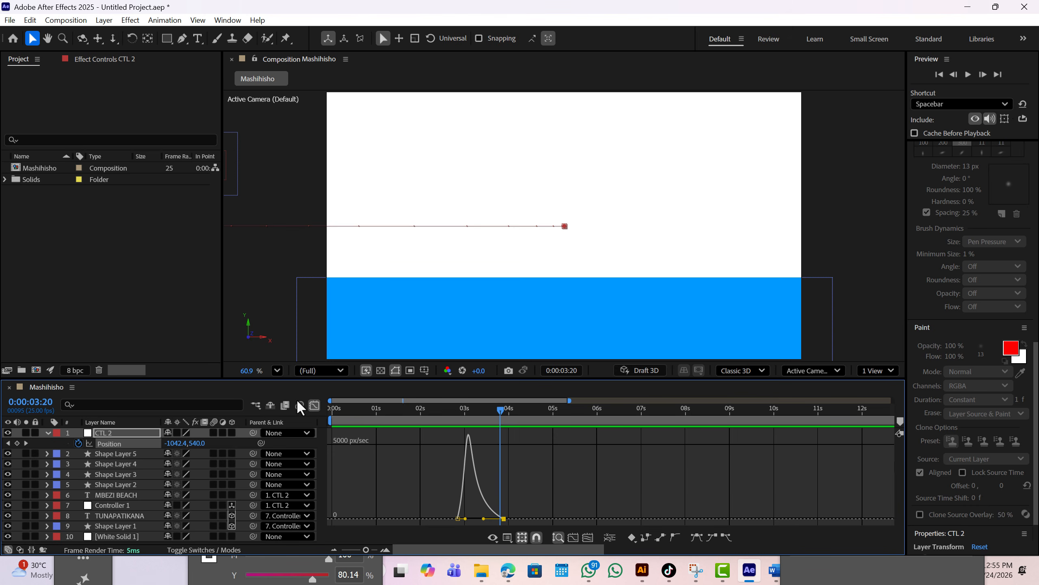
Close the speed graph and collapse CTL 2's properties.
{"action": "left_click", "coordinate": [314, 405]}
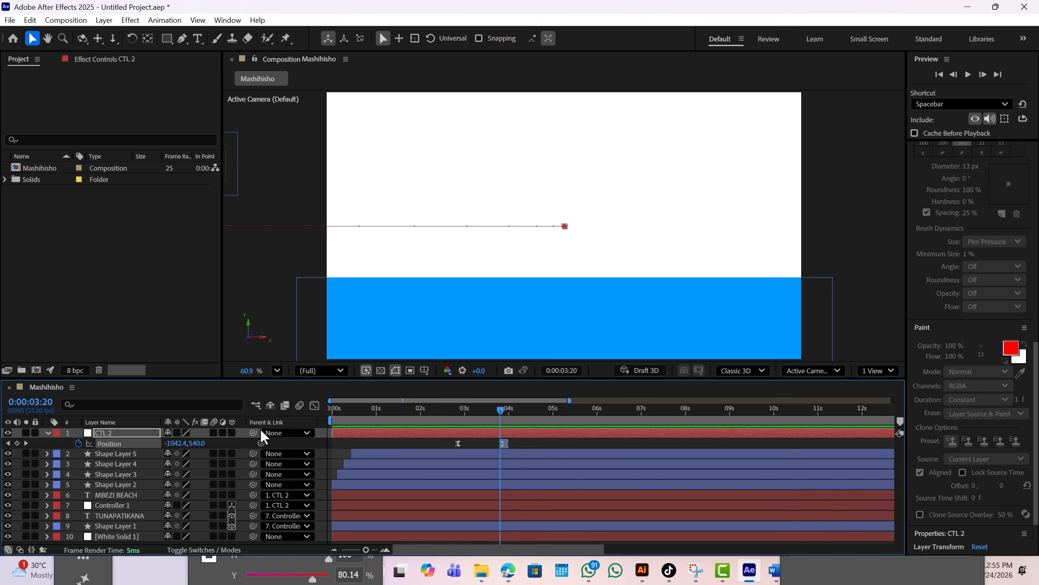
{"action": "left_click", "coordinate": [48, 433]}
{"action": "left_click", "coordinate": [100, 266]}
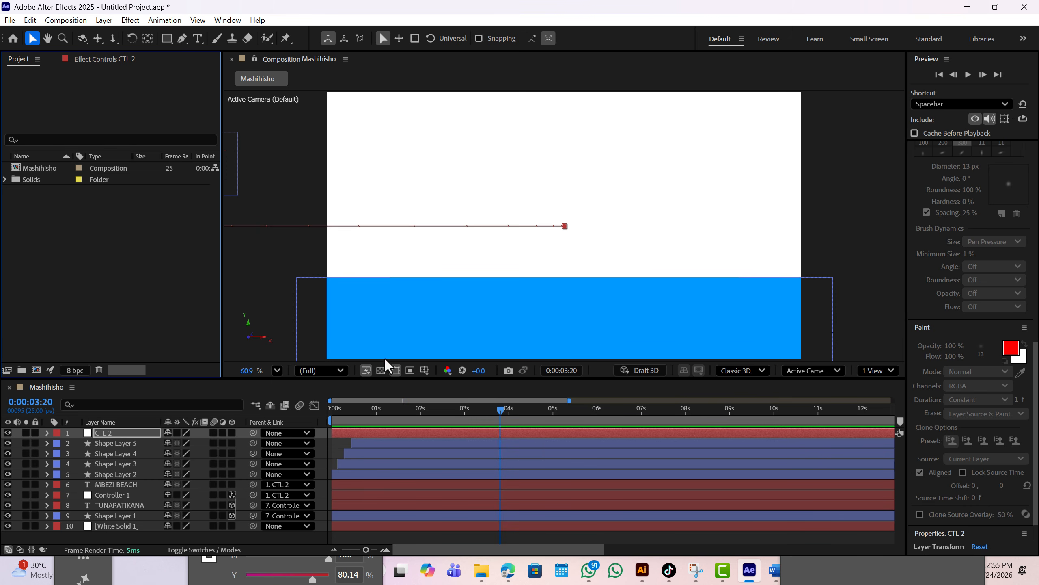
Create a new composition named Picha 1, 400 px wide and 500 px high, at 25 fps lasting 0:00:30:00.
{"action": "left_click", "coordinate": [37, 369]}
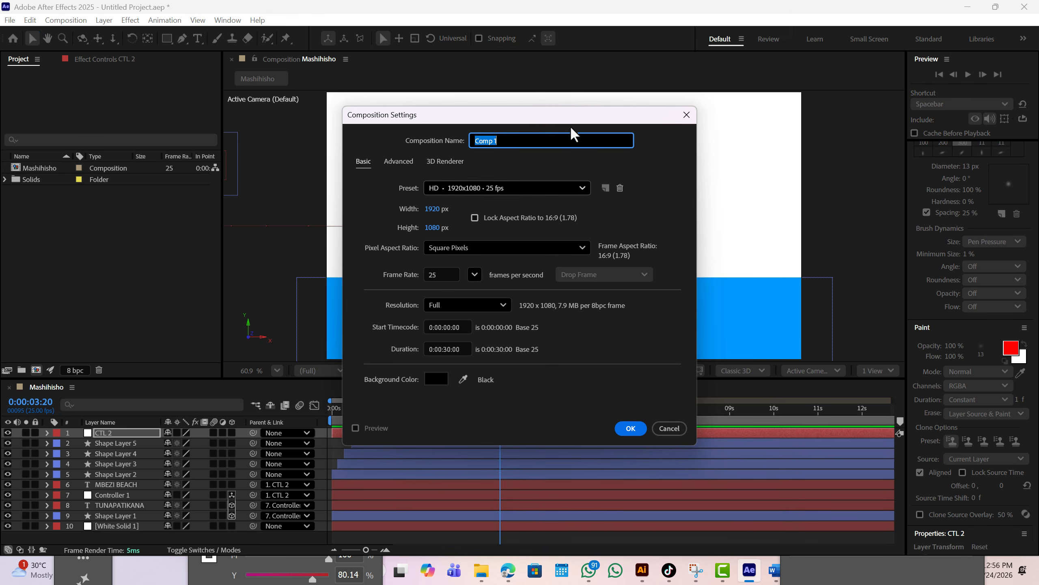
{"action": "left_click_drag", "start_coordinate": [549, 112], "coordinate": [556, 142]}
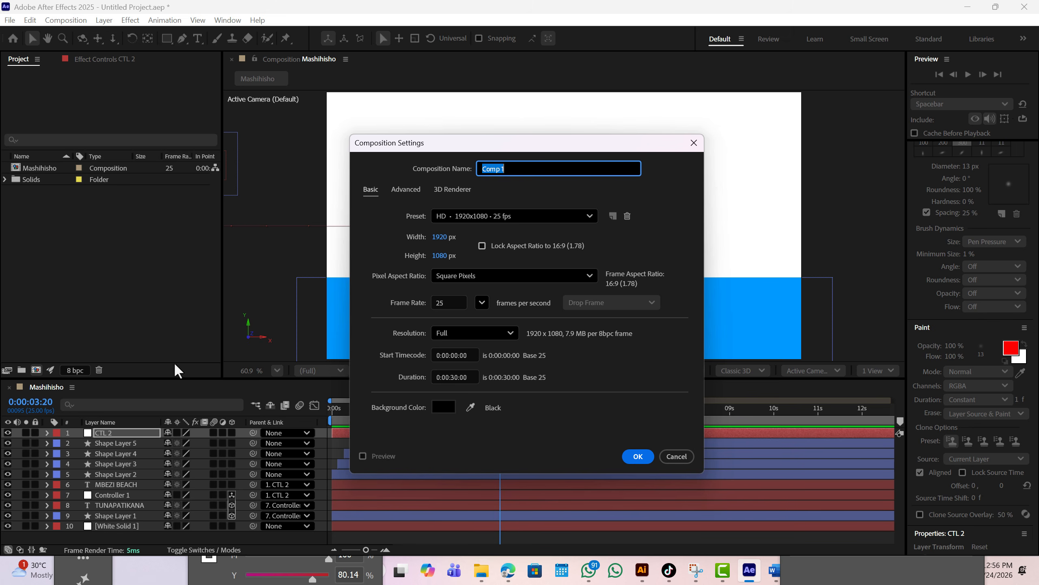
{"action": "left_click_drag", "start_coordinate": [538, 147], "coordinate": [473, 171]}
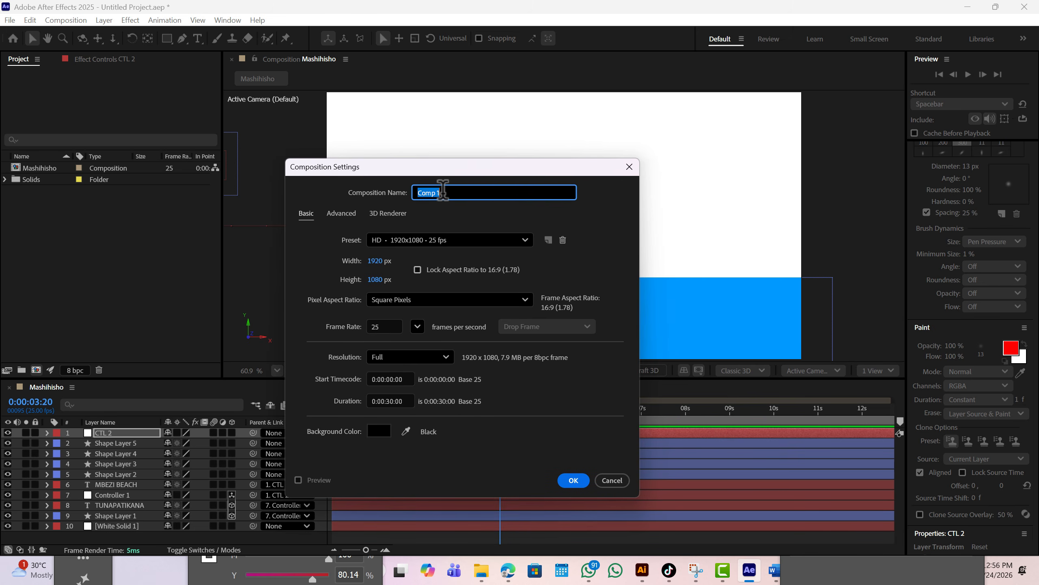
{"action": "type", "text": "Picha"}
{"action": "left_click", "coordinate": [377, 261]}
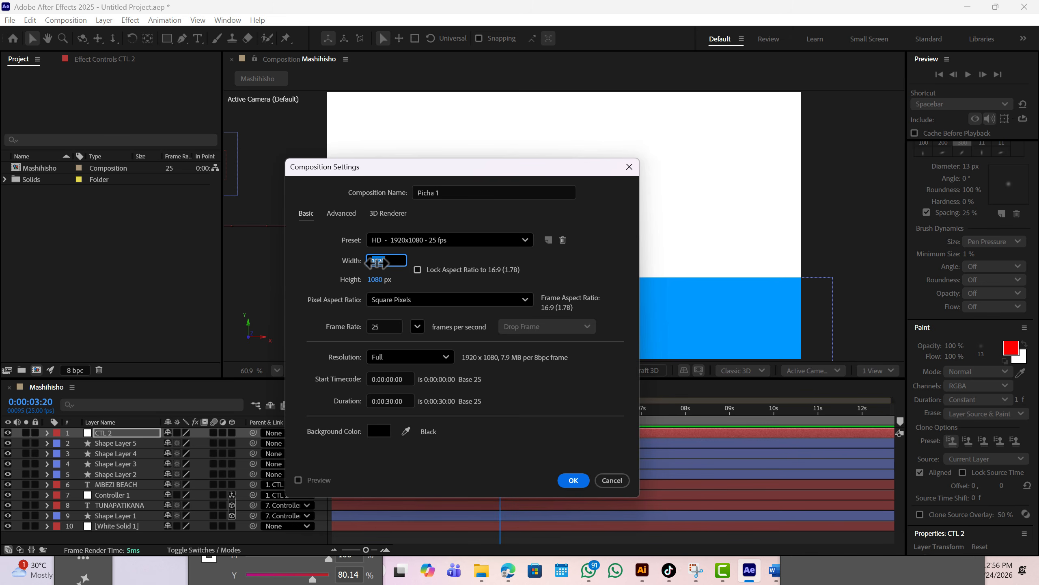
{"action": "type", "text": "400"}
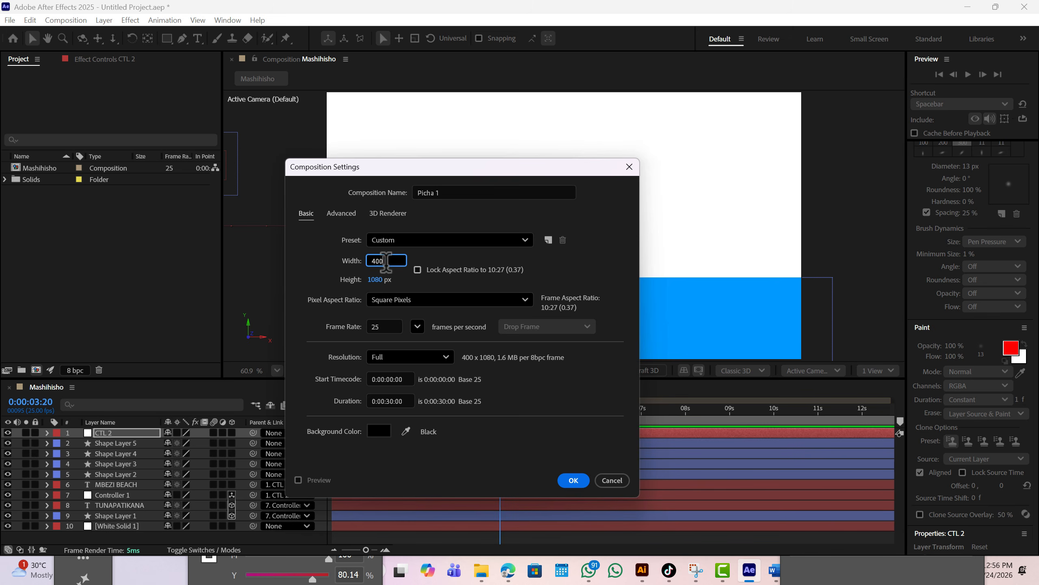
{"action": "left_click", "coordinate": [376, 280]}
{"action": "type", "text": "500"}
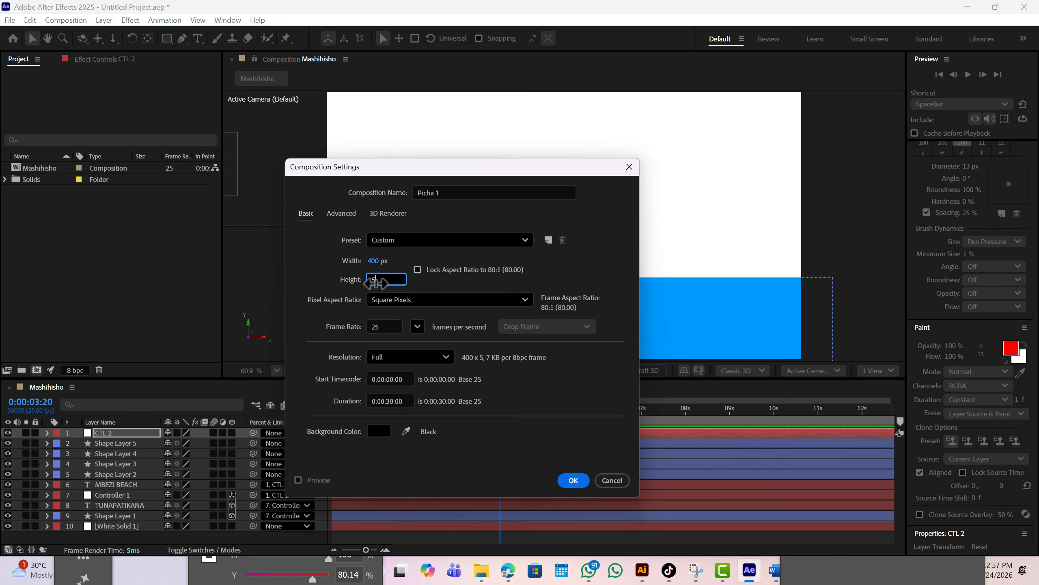
{"action": "left_click", "coordinate": [573, 480]}
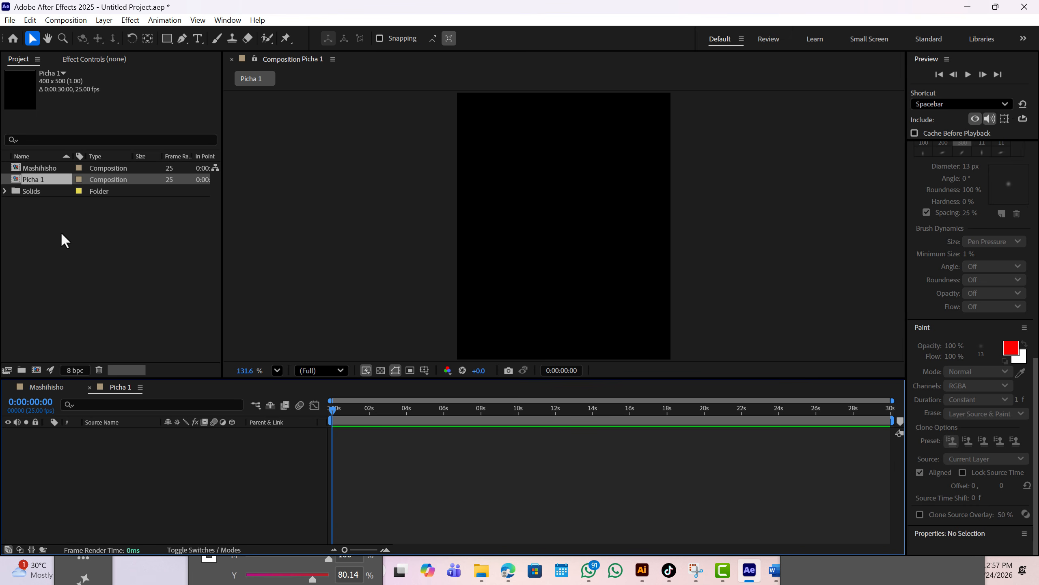
Import the golden rice field PNG ending in 46627 from Downloads, add it to Picha 1 and shift it upward in the frame.
{"action": "double_click", "coordinate": [132, 205]}
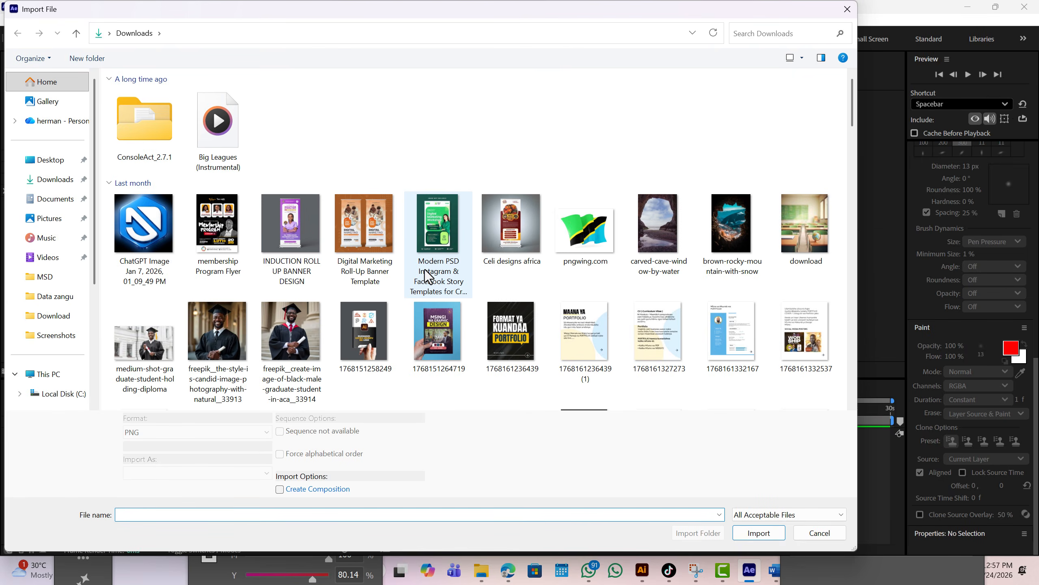
{"action": "scroll", "coordinate": [424, 270], "scroll_direction": "down", "scroll_amount": 15}
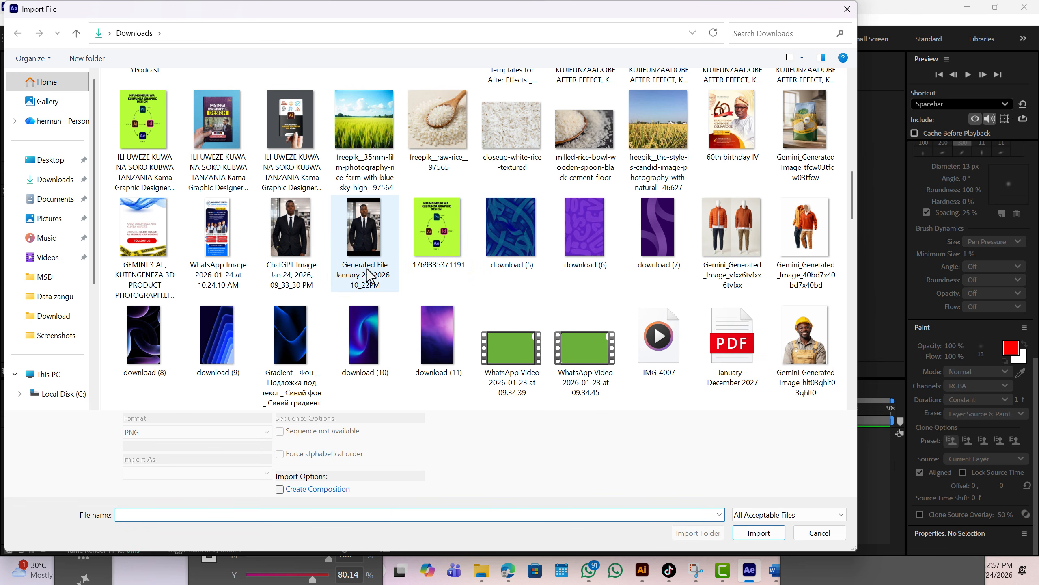
{"action": "double_click", "coordinate": [662, 138]}
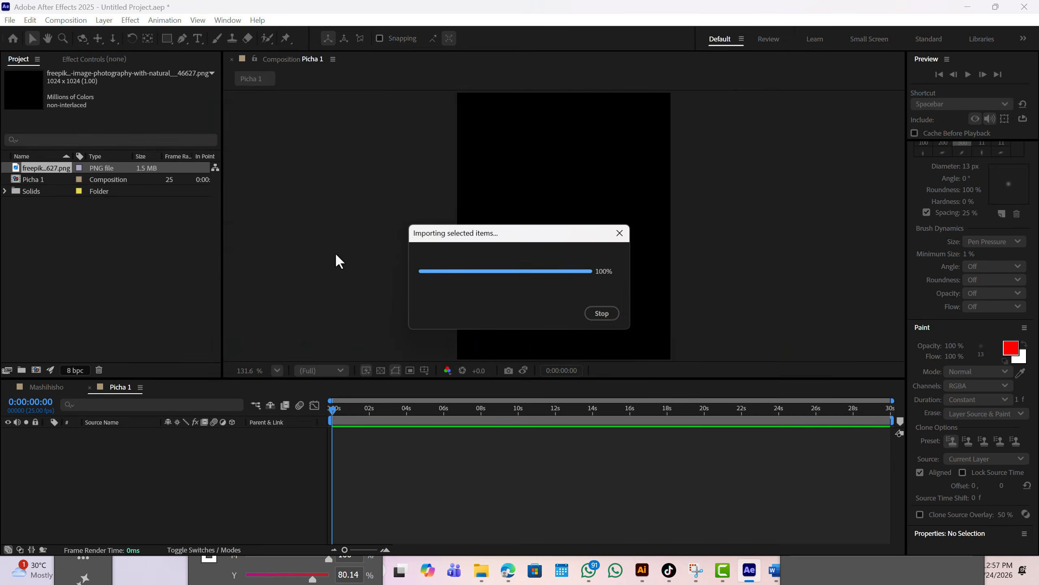
{"action": "left_click_drag", "start_coordinate": [50, 167], "coordinate": [83, 449]}
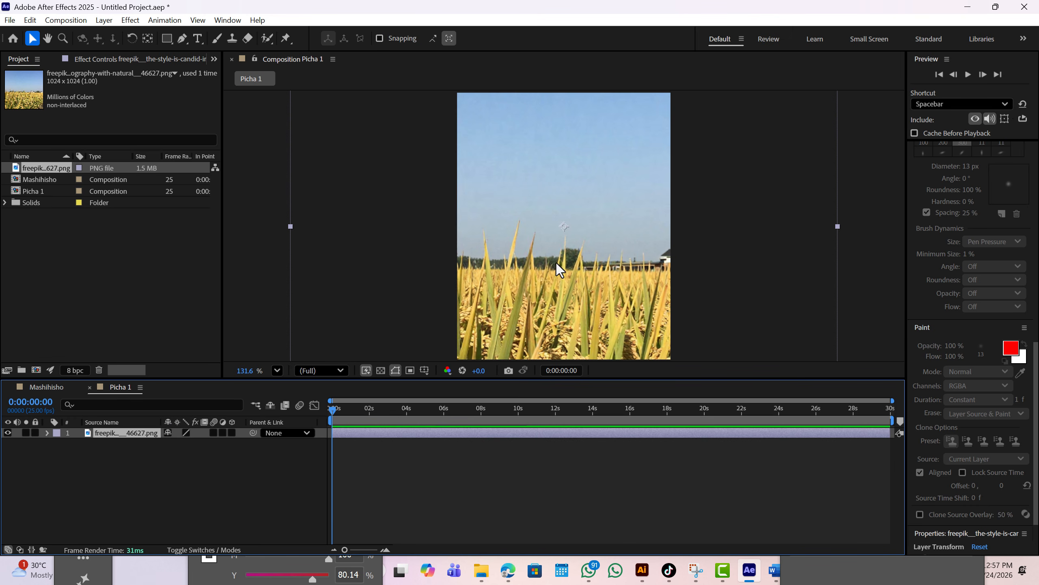
{"action": "left_click_drag", "start_coordinate": [556, 264], "coordinate": [560, 235]}
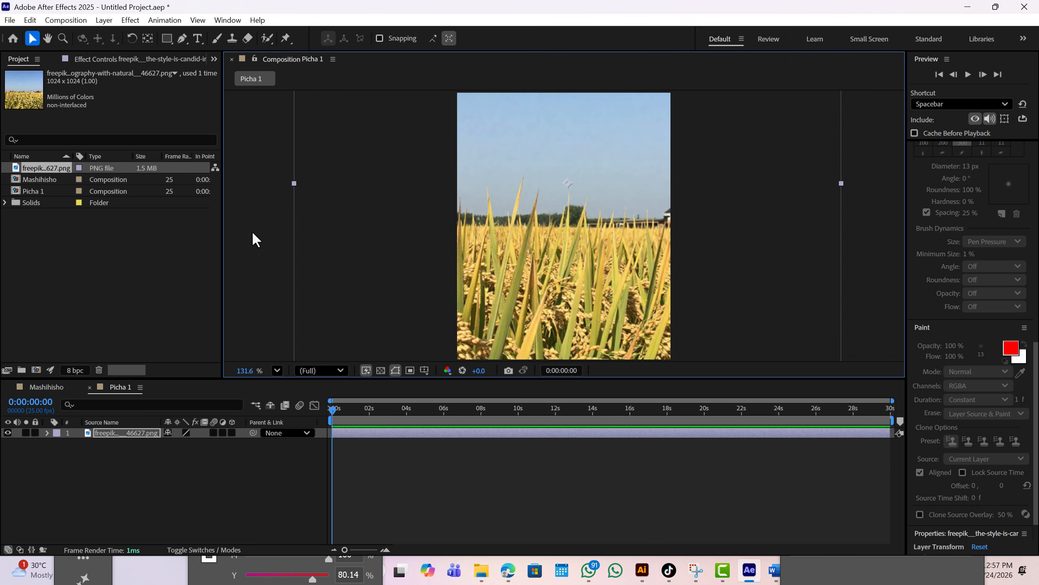
Draw a blue rounded rectangle over the rice field photo as a separate shape layer, slightly inset from the composition's edges.
{"action": "left_click_drag", "start_coordinate": [172, 39], "coordinate": [216, 47]}
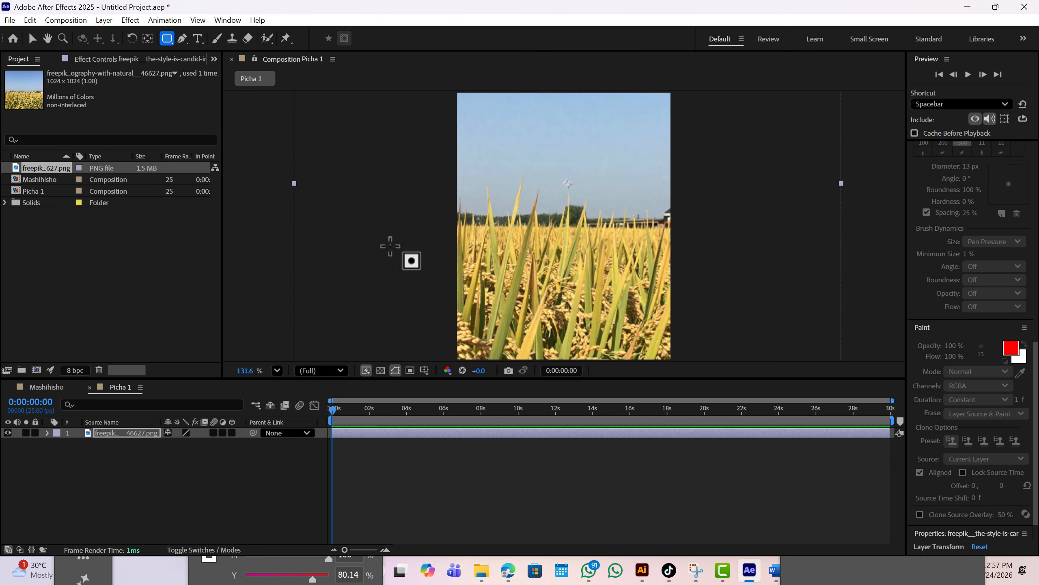
{"action": "left_click", "coordinate": [150, 457]}
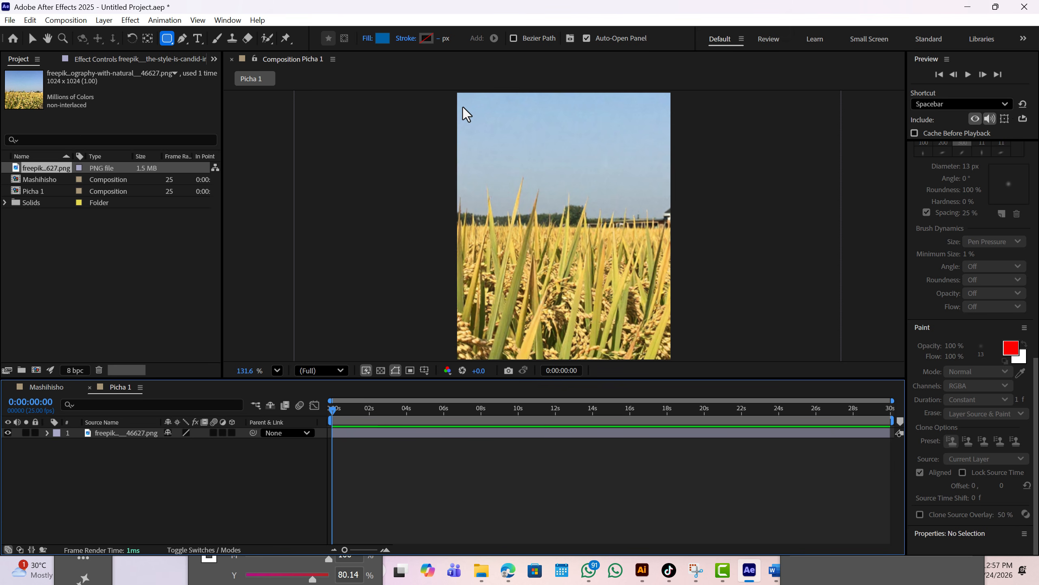
{"action": "left_click_drag", "start_coordinate": [466, 105], "coordinate": [657, 353]}
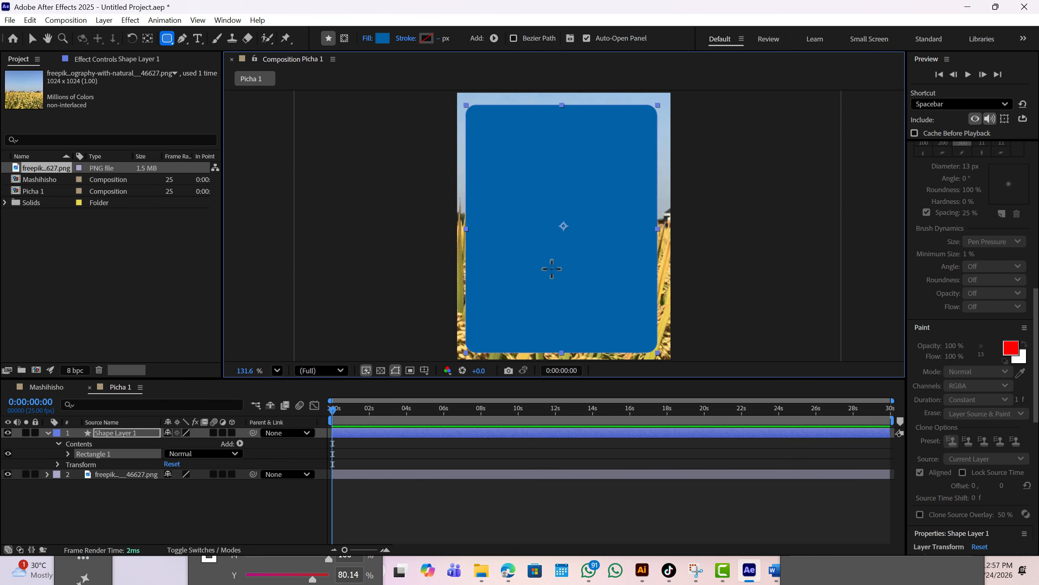
{"action": "left_click", "coordinate": [51, 437]}
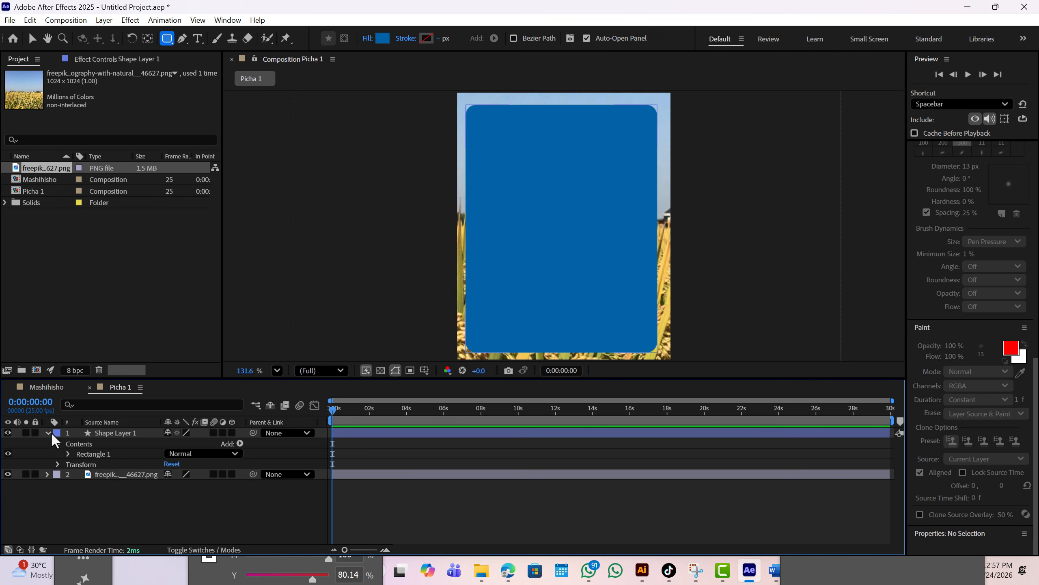
{"action": "left_click", "coordinate": [48, 435]}
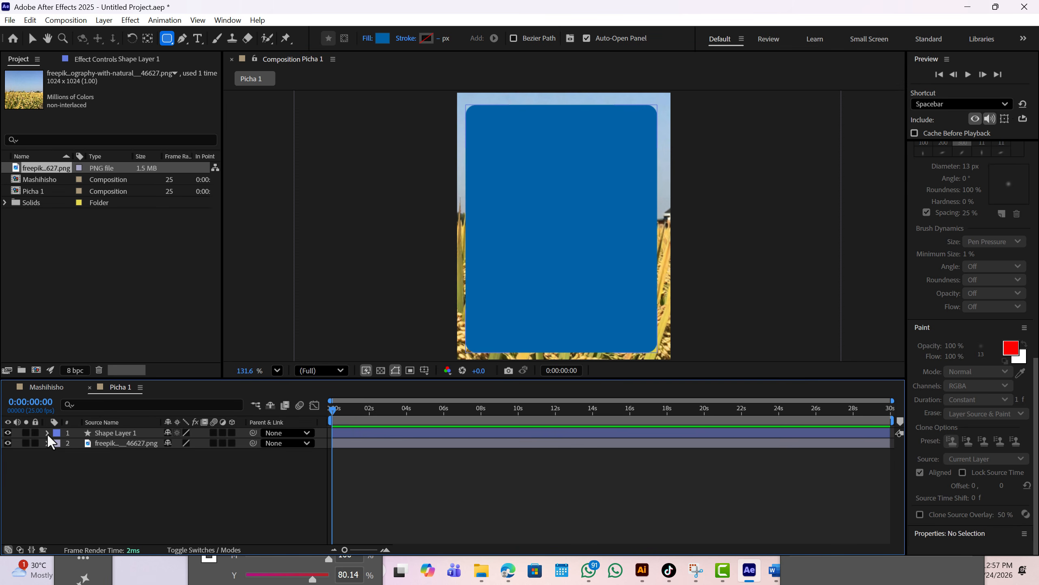
Set Shape Layer 1 as the track matte of the rice field image layer.
{"action": "left_click", "coordinate": [131, 443]}
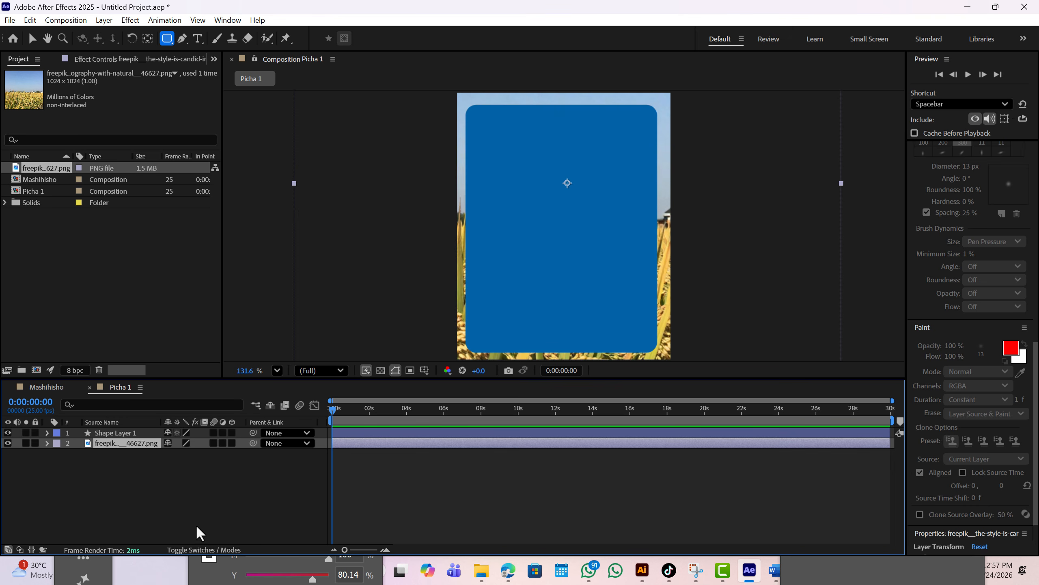
{"action": "left_click", "coordinate": [232, 434]}
{"action": "left_click", "coordinate": [190, 548]}
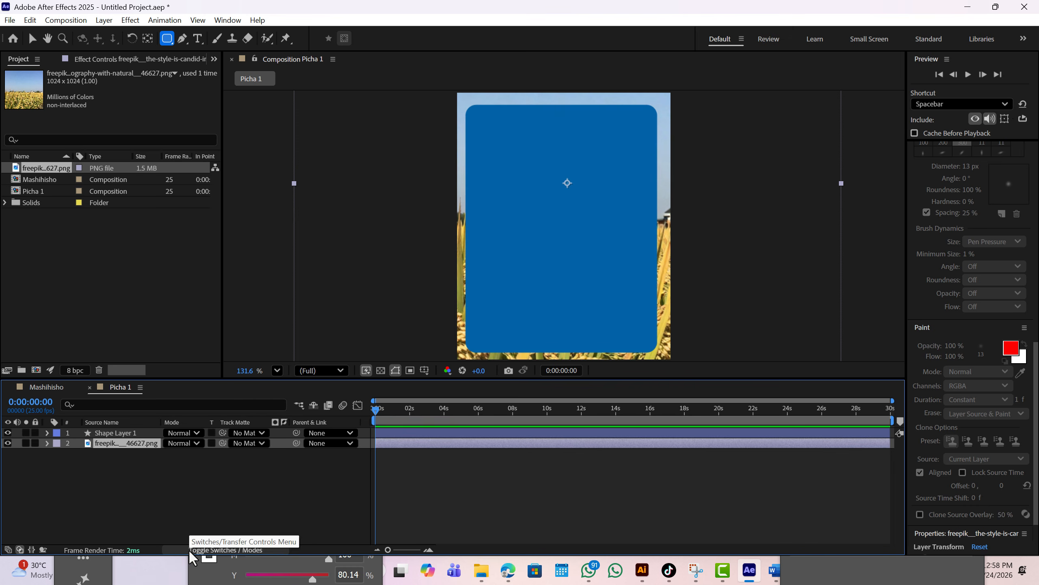
{"action": "left_click", "coordinate": [242, 443]}
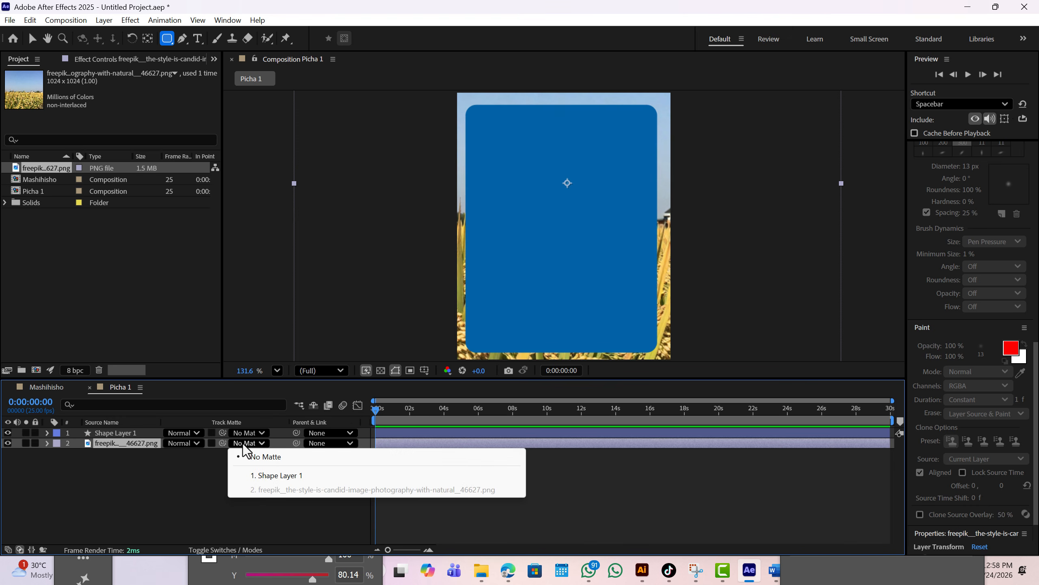
{"action": "left_click", "coordinate": [281, 477]}
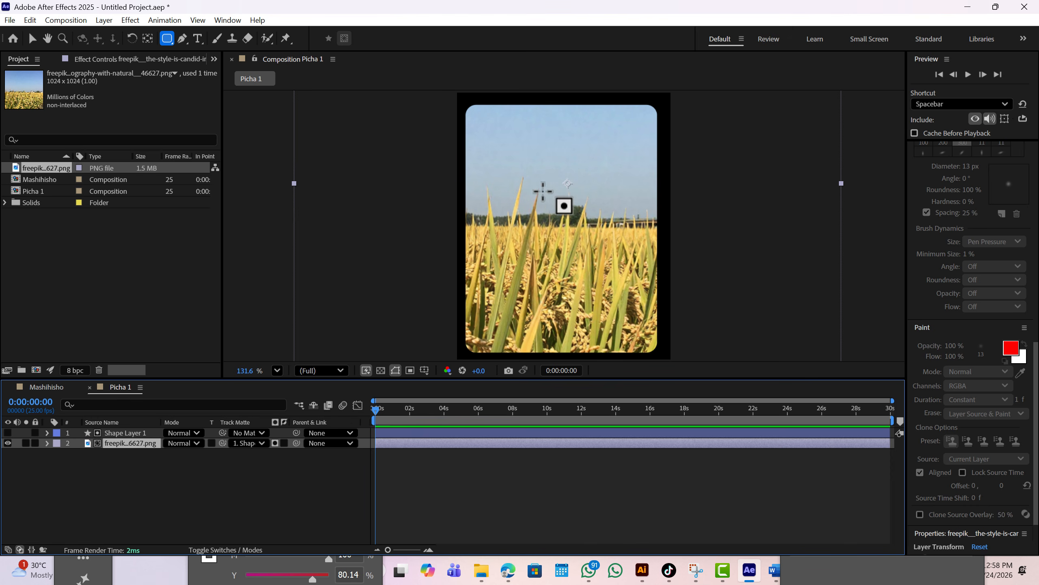
Visit the Mashihisho composition, select Picha 1 in the project and return to the Picha 1 timeline.
{"action": "left_click", "coordinate": [41, 386]}
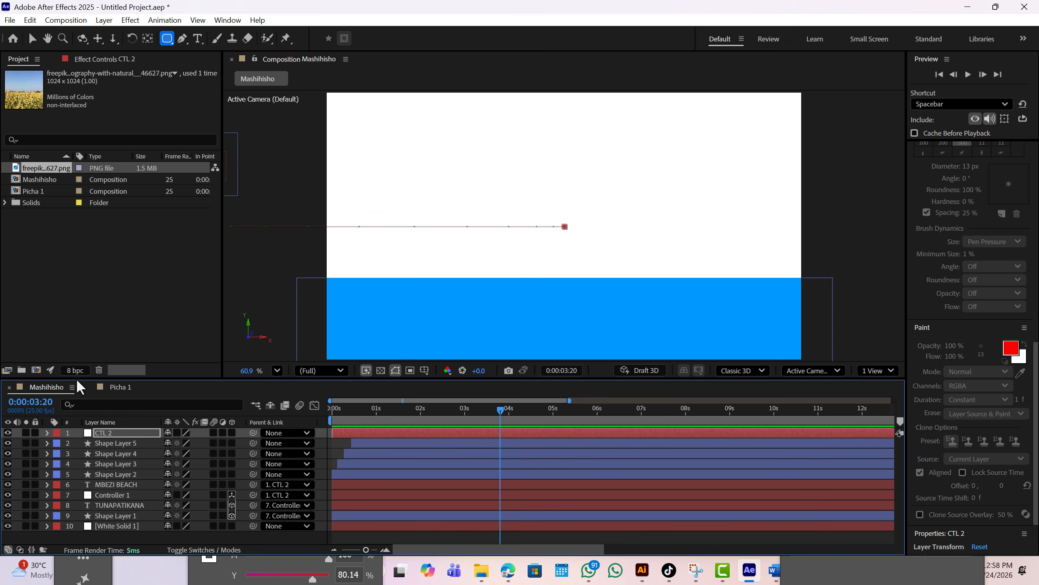
{"action": "left_click", "coordinate": [30, 193]}
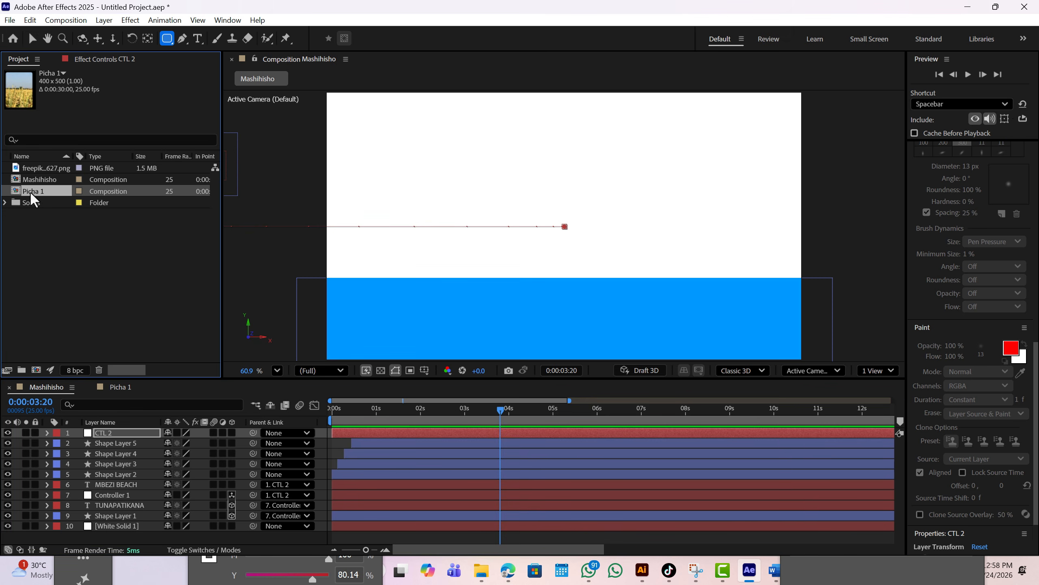
{"action": "left_click", "coordinate": [118, 388]}
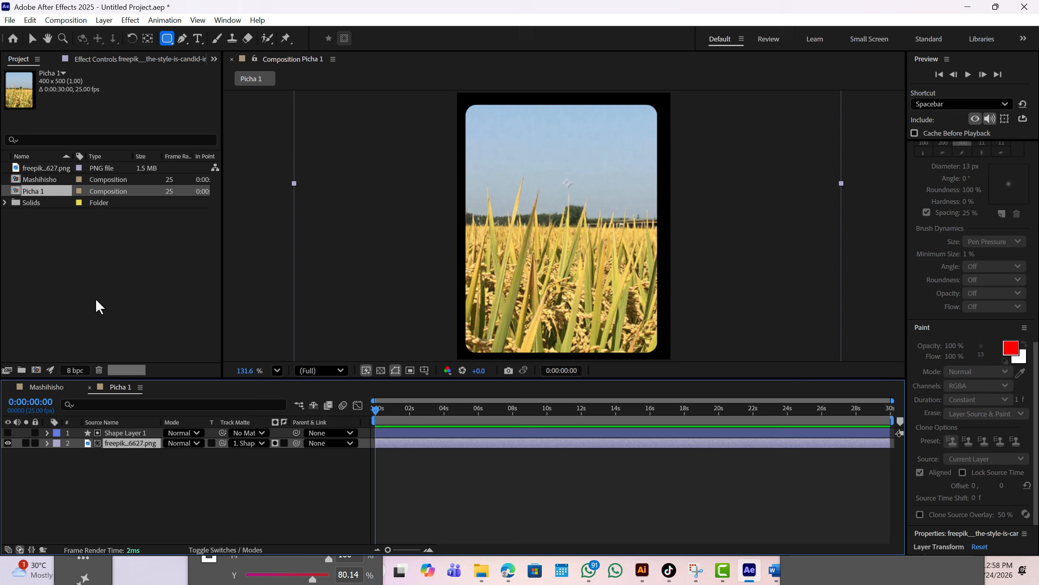
Add the Picha 1 composition to the Mashihisho timeline as the top layer.
{"action": "left_click", "coordinate": [44, 387]}
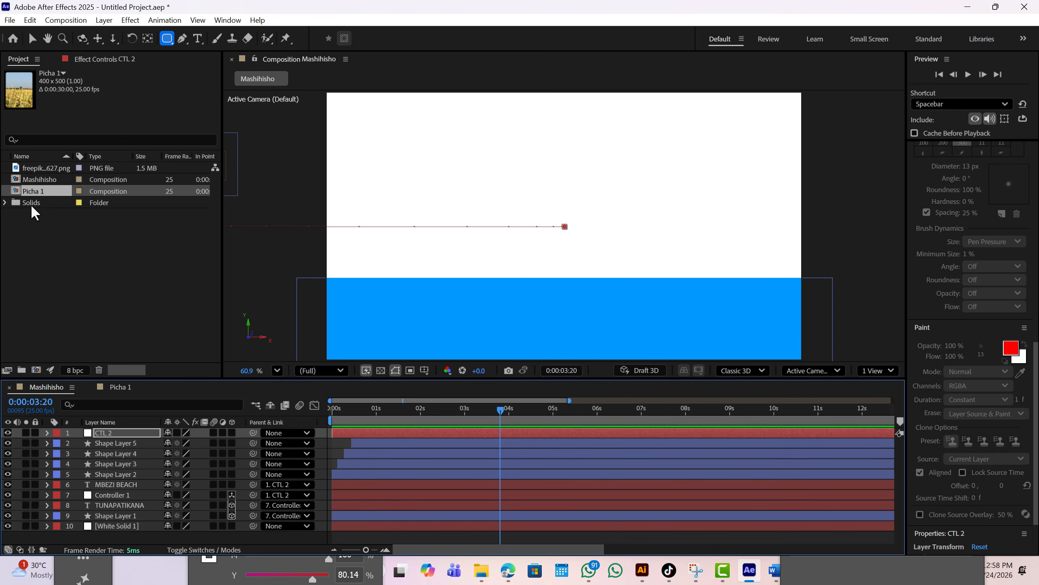
{"action": "left_click", "coordinate": [29, 180]}
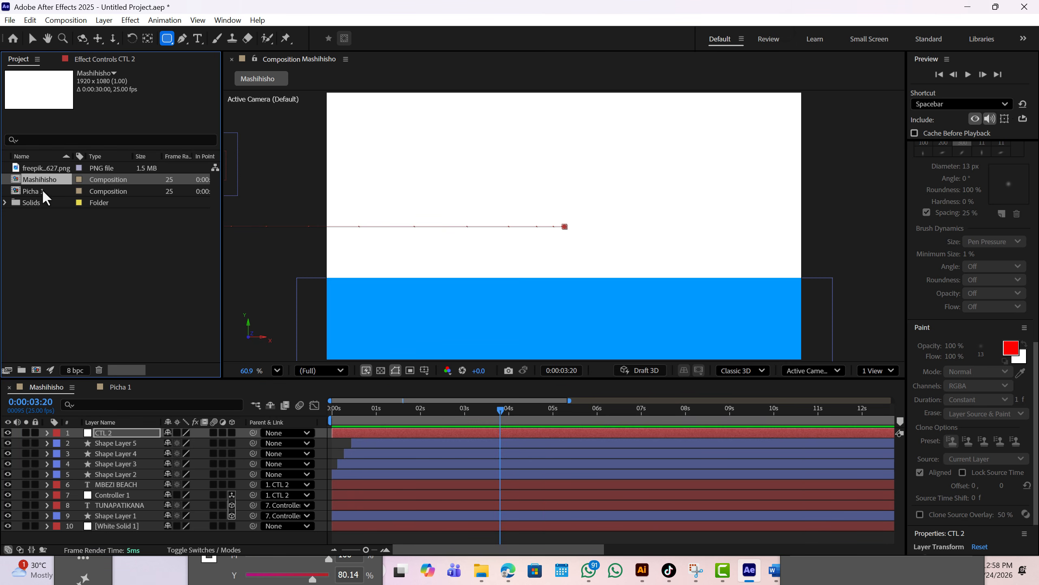
{"action": "left_click", "coordinate": [28, 190]}
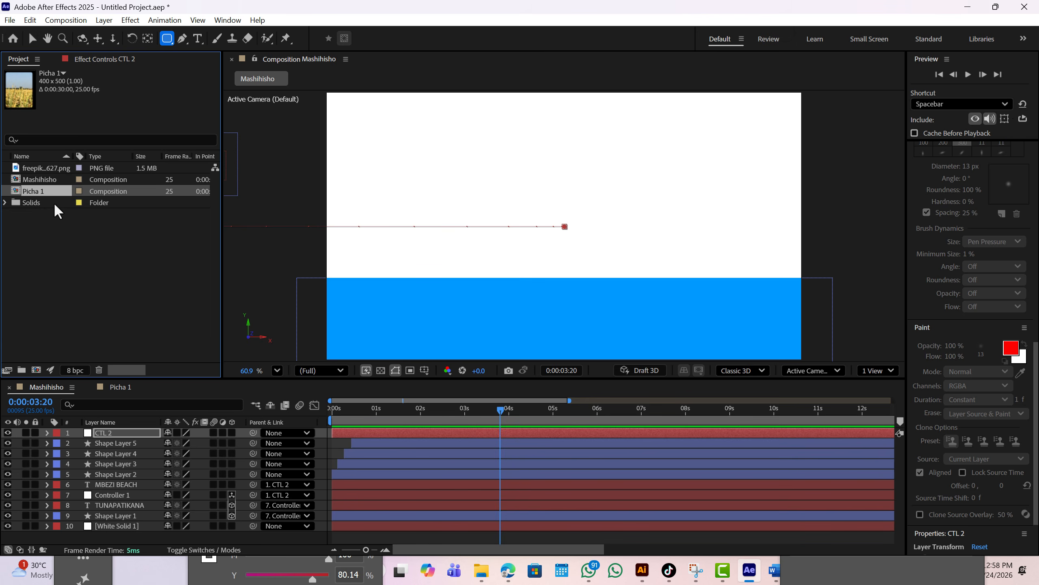
{"action": "left_click_drag", "start_coordinate": [38, 190], "coordinate": [109, 432]}
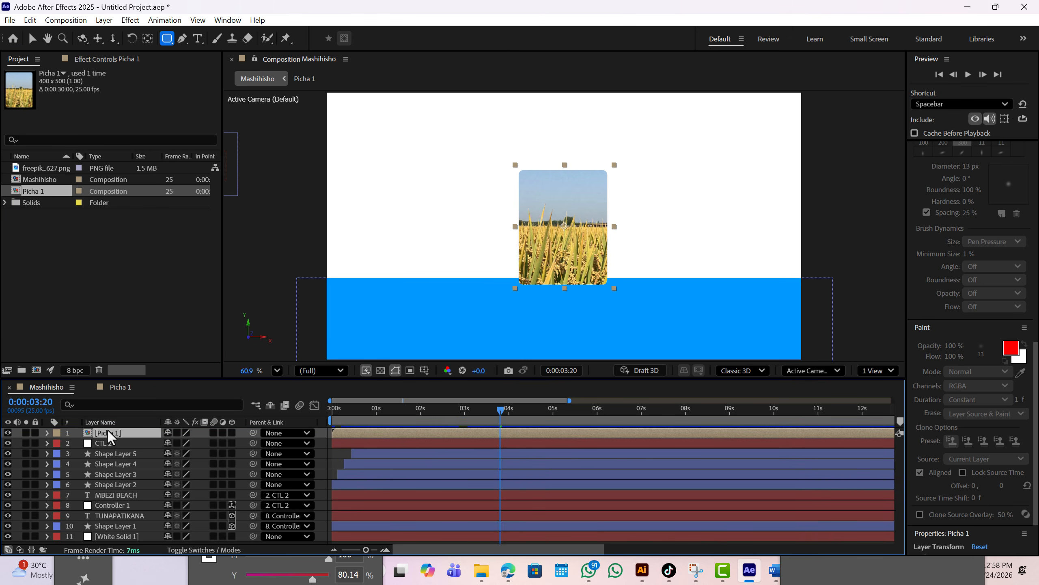
Scale the Picha 1 layer in Mashihisho to 157% and move it left and slightly down from the frame's centre.
{"action": "left_click", "coordinate": [117, 387]}
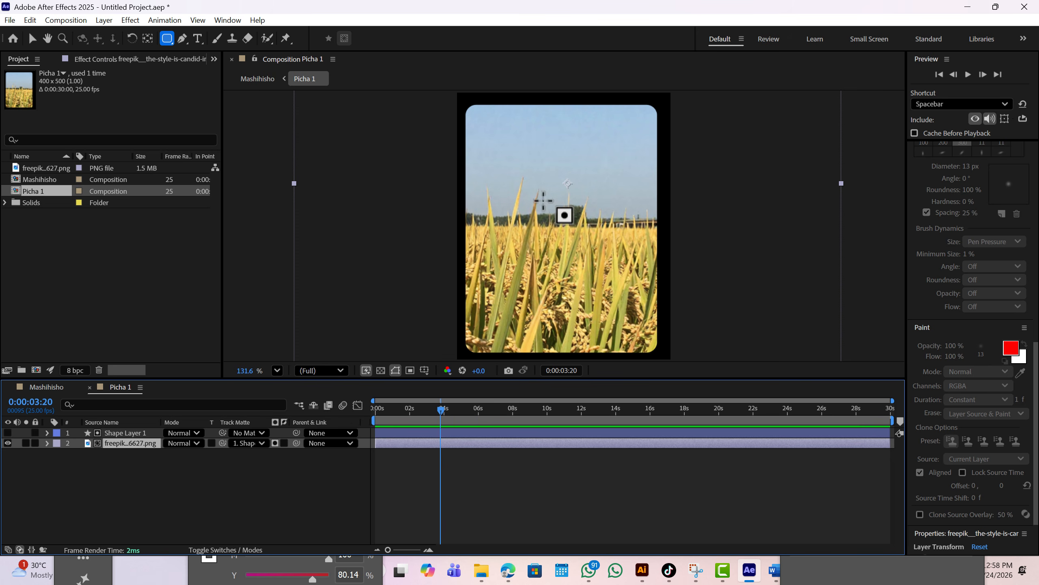
{"action": "left_click", "coordinate": [52, 387]}
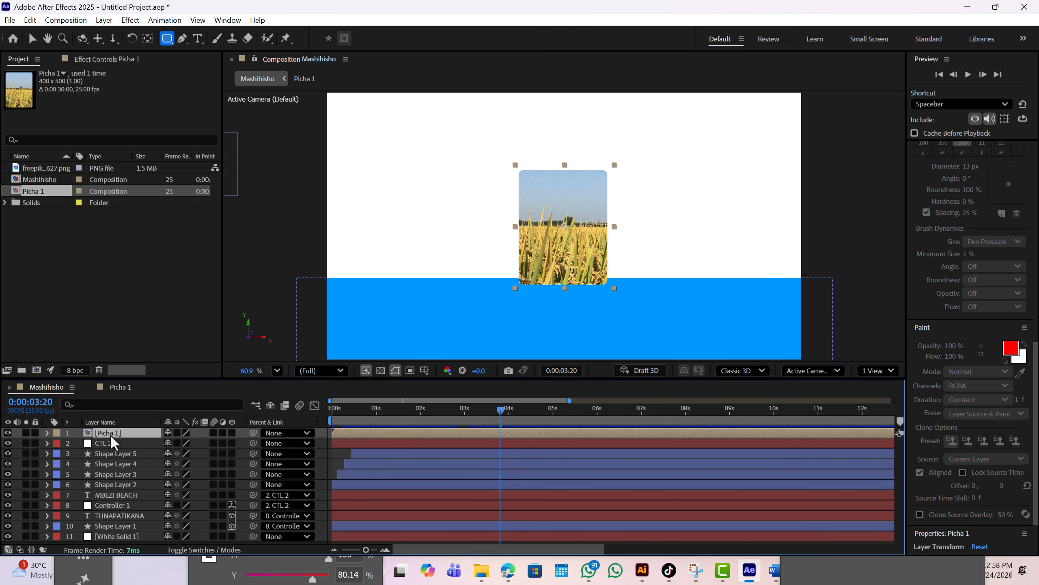
{"action": "key", "text": "s"}
{"action": "left_click_drag", "start_coordinate": [181, 446], "coordinate": [210, 447]}
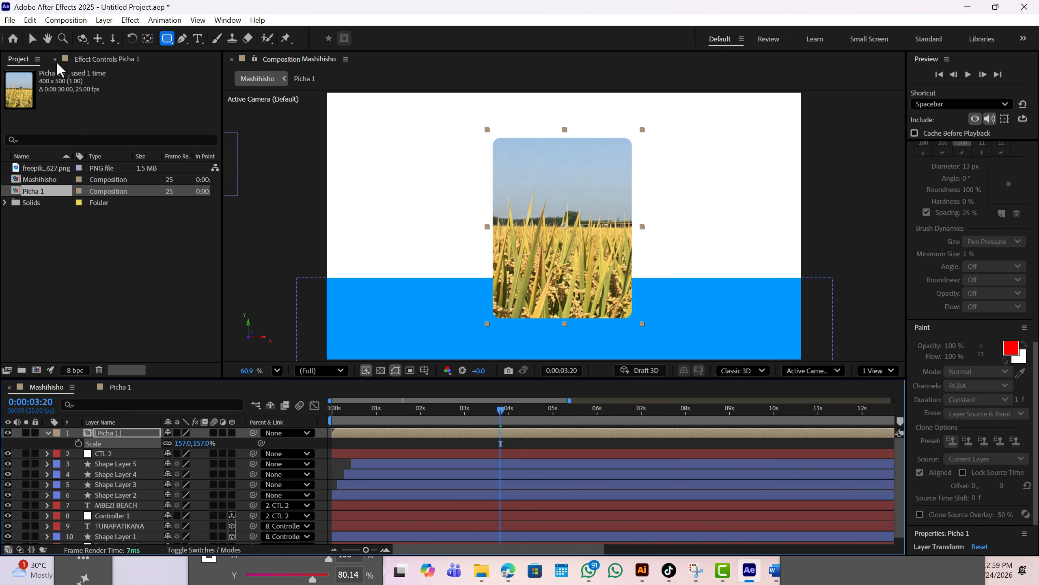
{"action": "left_click", "coordinate": [32, 38]}
{"action": "left_click_drag", "start_coordinate": [560, 224], "coordinate": [457, 241]}
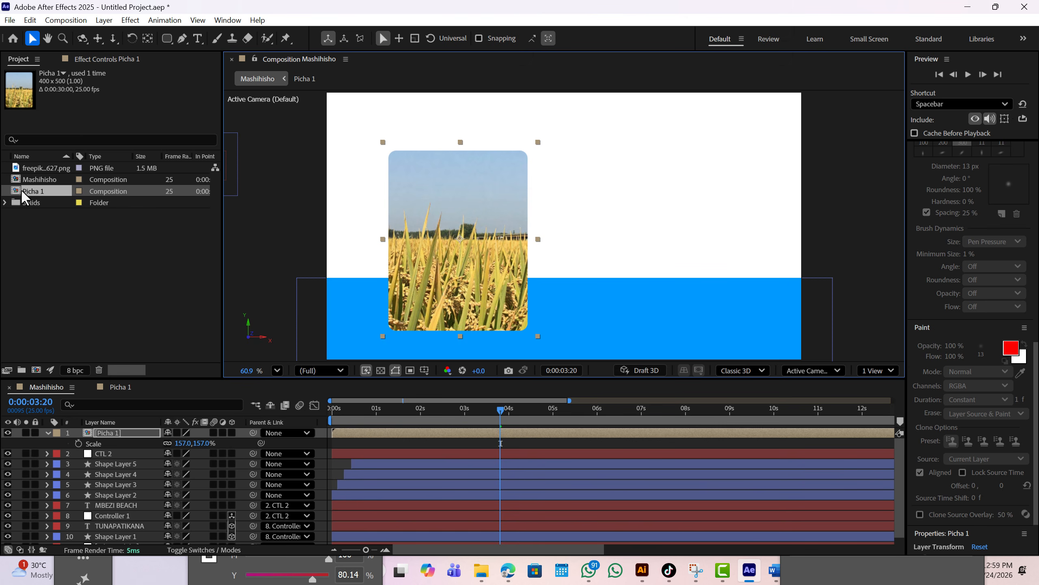
In the Picha 1 composition, duplicate Shape Layer 1, move the copy below the rice field image layer and make it visible.
{"action": "left_click", "coordinate": [90, 388]}
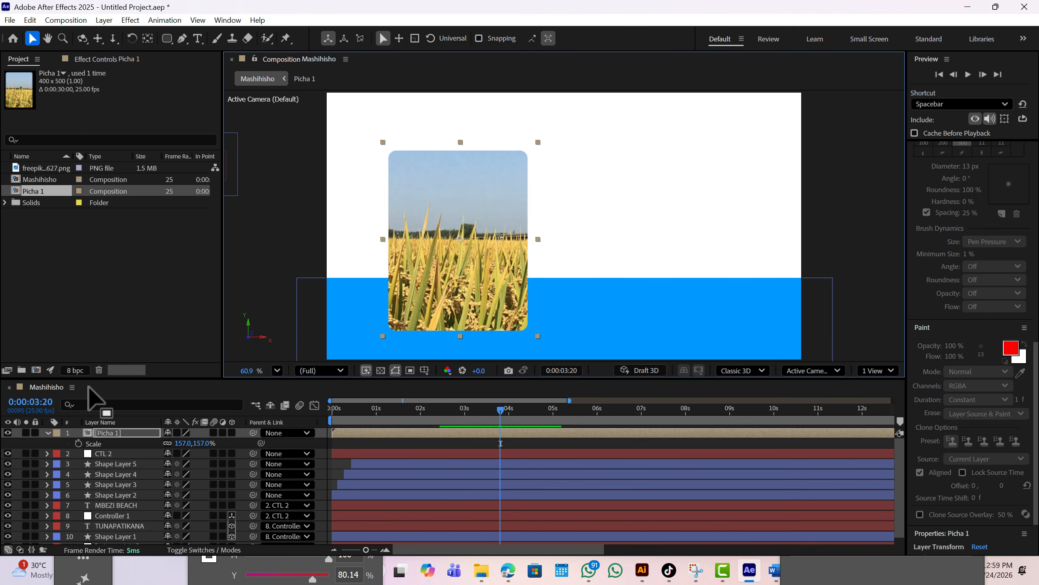
{"action": "double_click", "coordinate": [18, 192]}
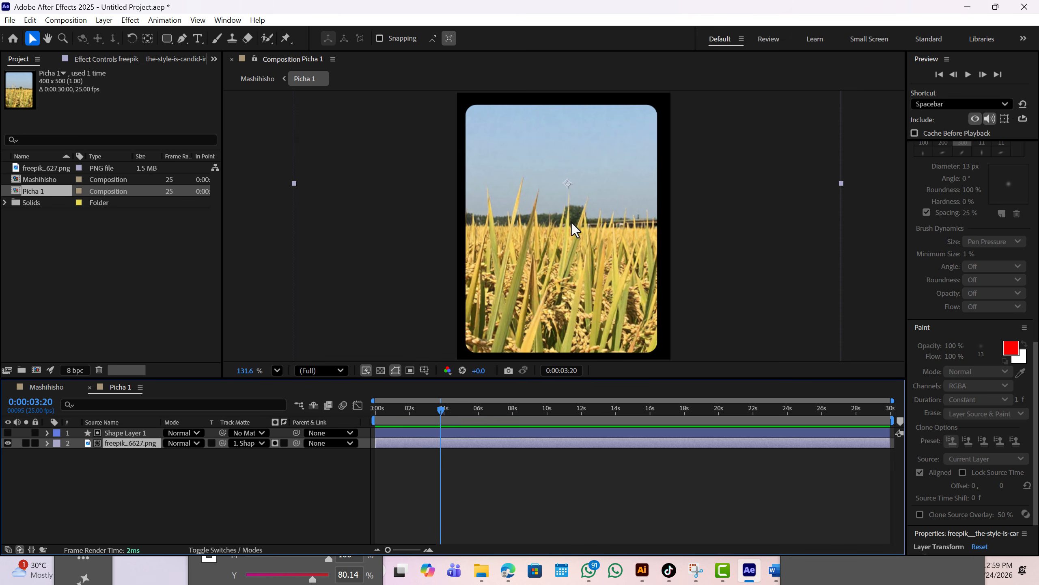
{"action": "left_click", "coordinate": [207, 487]}
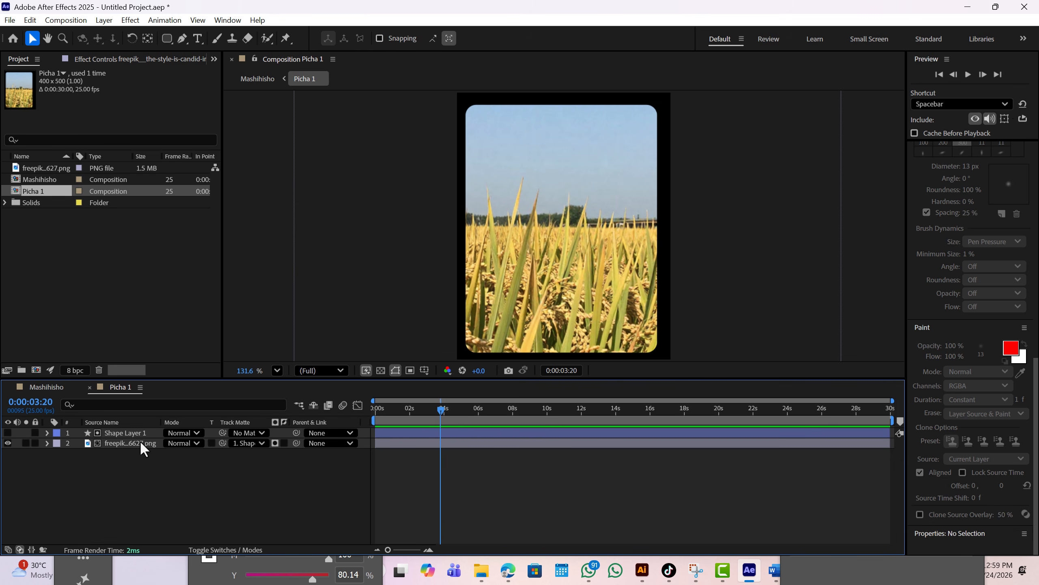
{"action": "left_click", "coordinate": [130, 432]}
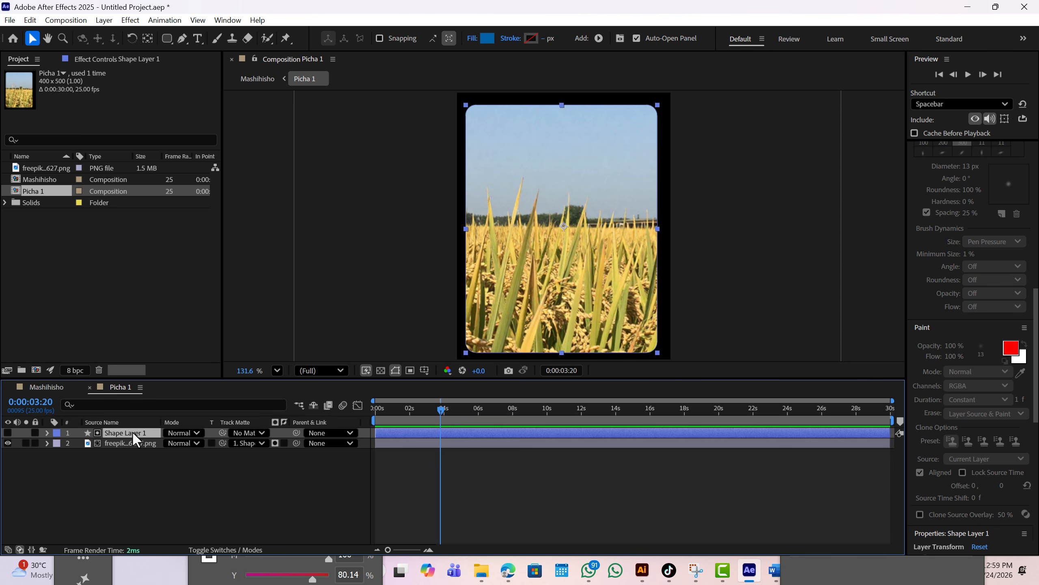
{"action": "key", "text": "ctrl+d"}
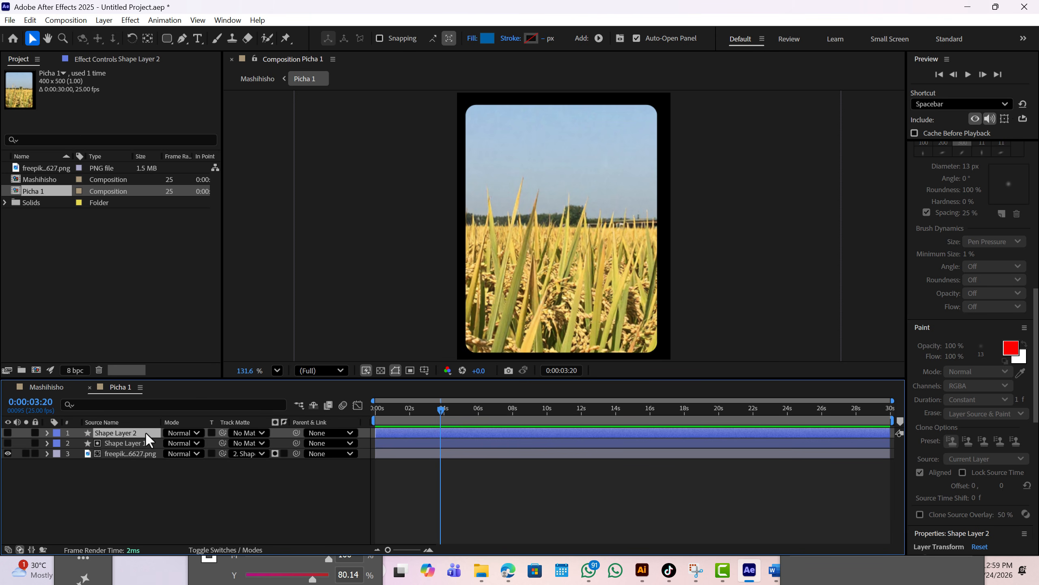
{"action": "left_click_drag", "start_coordinate": [144, 435], "coordinate": [144, 468]}
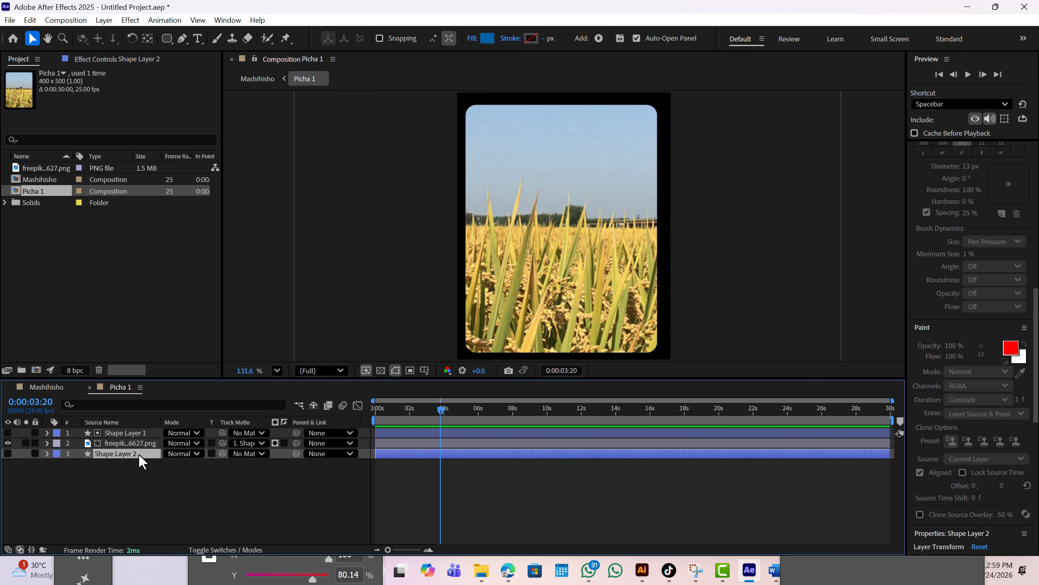
{"action": "left_click", "coordinate": [8, 453]}
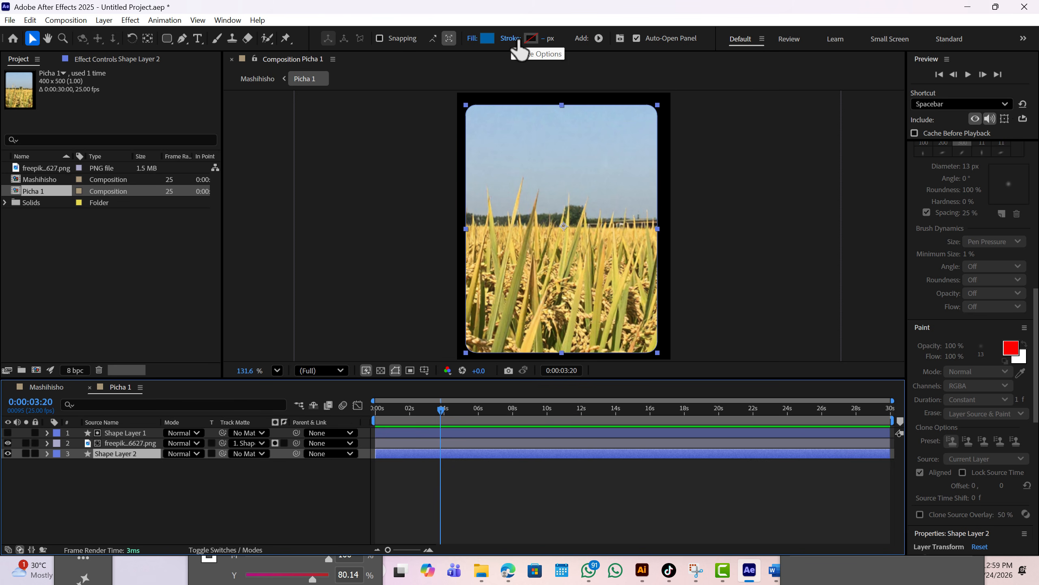
Give Shape Layer 2 a white 12 px stroke to frame the rice field photo.
{"action": "left_click", "coordinate": [532, 38]}
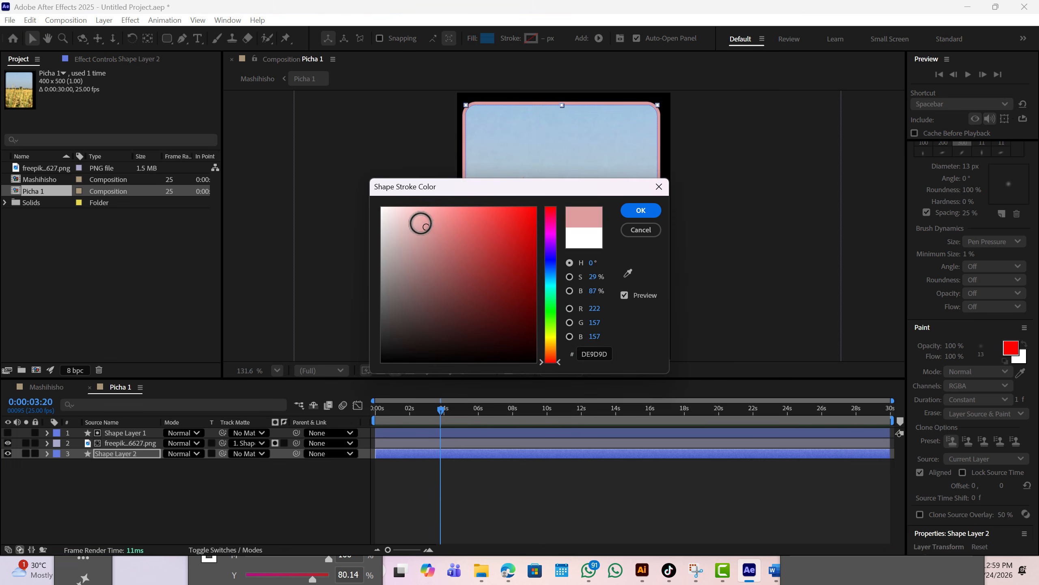
{"action": "left_click", "coordinate": [643, 210]}
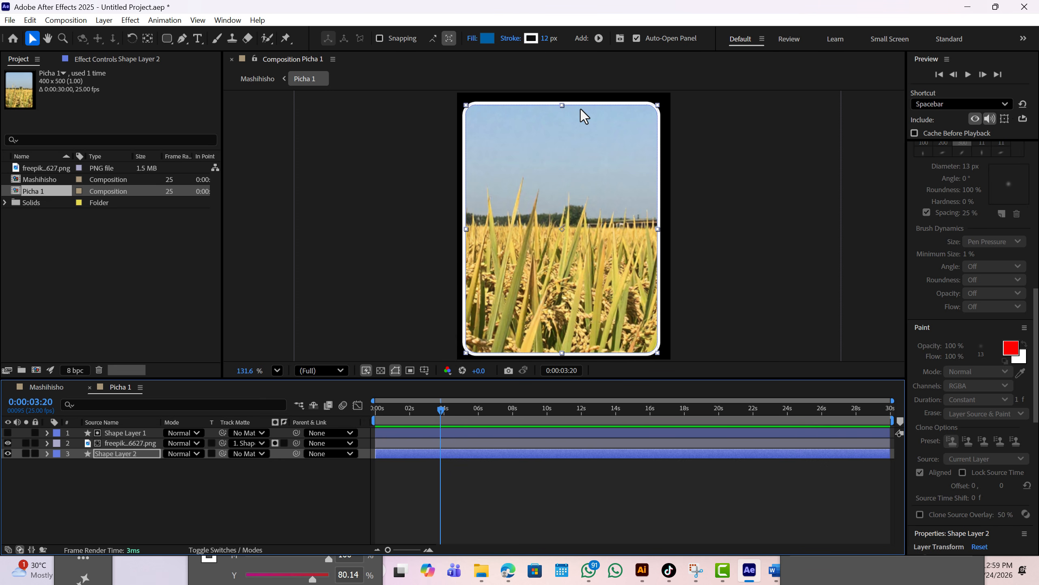
{"action": "left_click", "coordinate": [109, 453]}
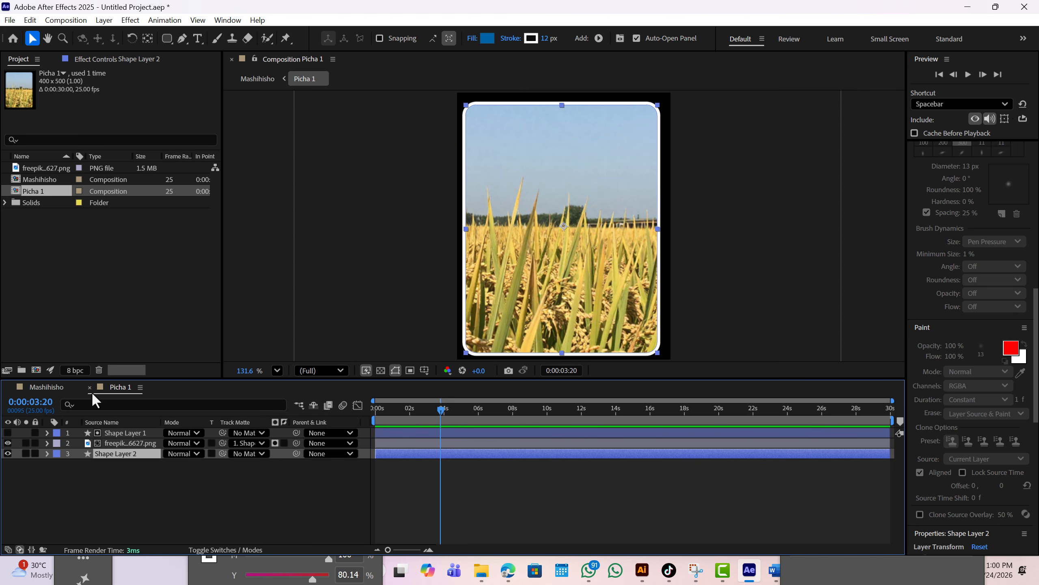
Return to the Mashihisho composition and nudge the Picha 1 photo card slightly right and down.
{"action": "left_click", "coordinate": [55, 388]}
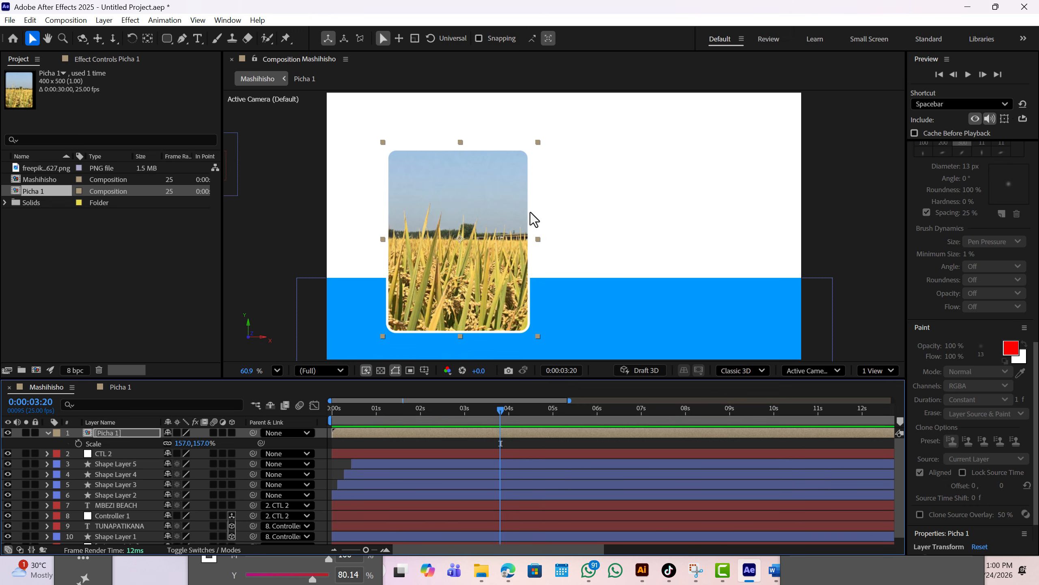
{"action": "left_click_drag", "start_coordinate": [468, 239], "coordinate": [476, 239]}
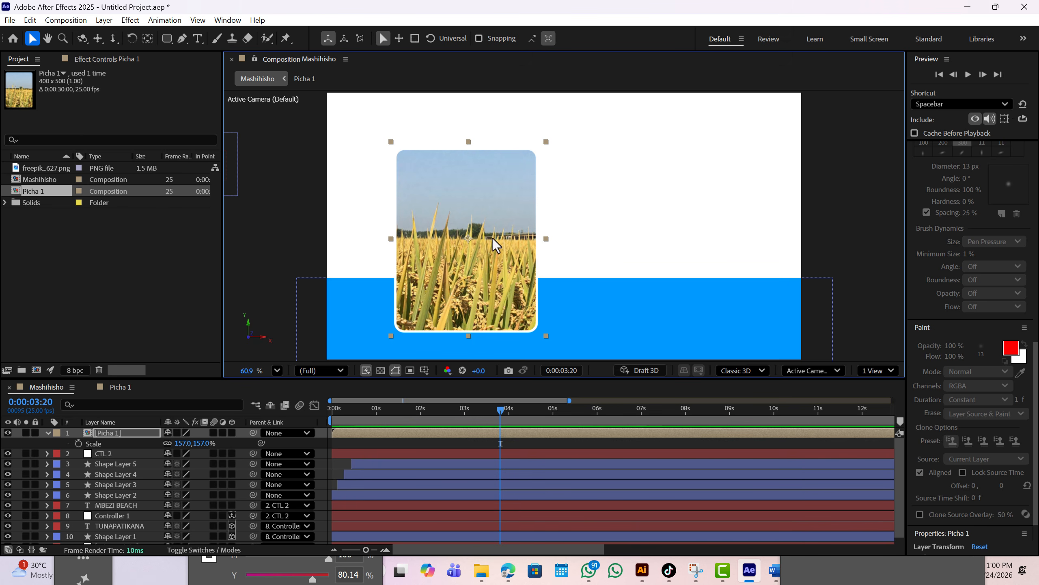
{"action": "left_click_drag", "start_coordinate": [471, 239], "coordinate": [471, 246]}
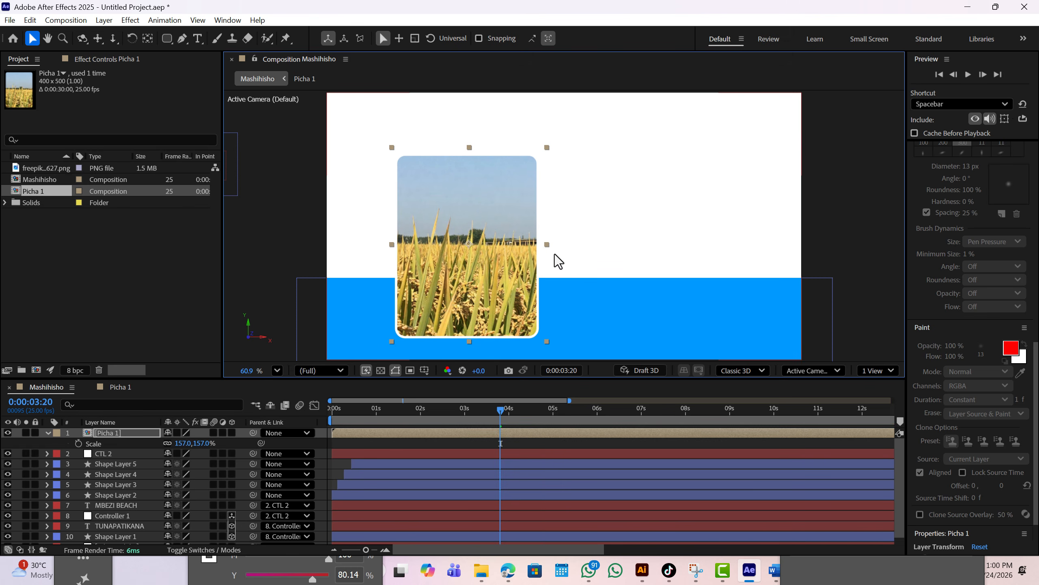
Add the text "Kilimo cha kisasa" to Mashihisho and position it so it starts just right of the photo card.
{"action": "left_click", "coordinate": [580, 195]}
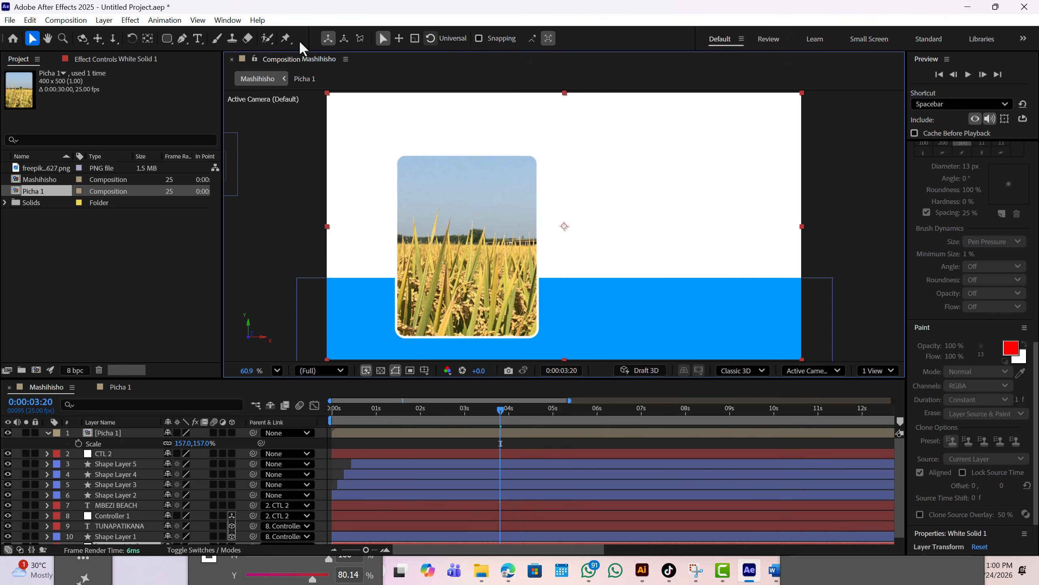
{"action": "left_click", "coordinate": [195, 38]}
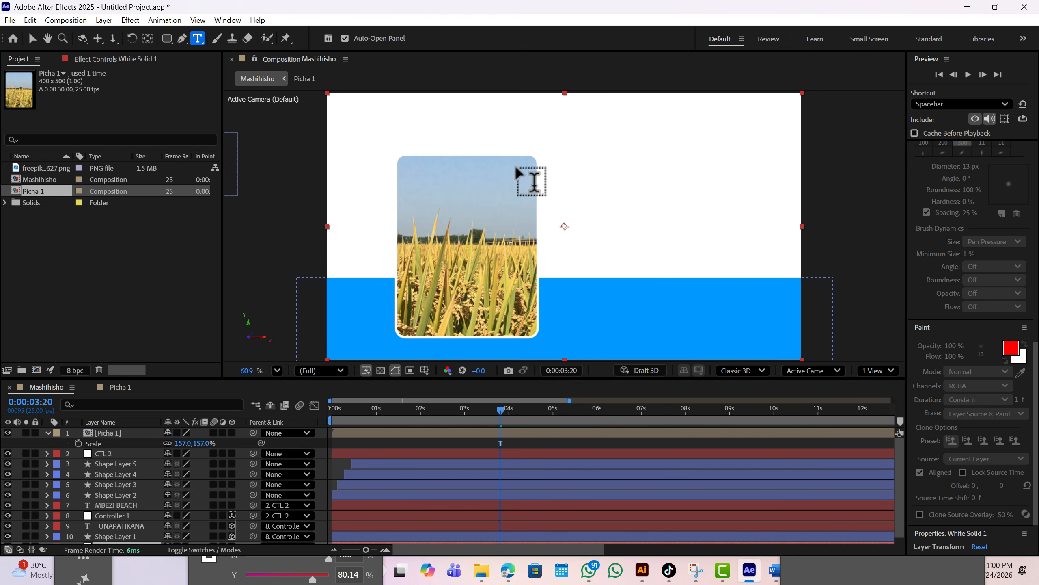
{"action": "left_click", "coordinate": [561, 198]}
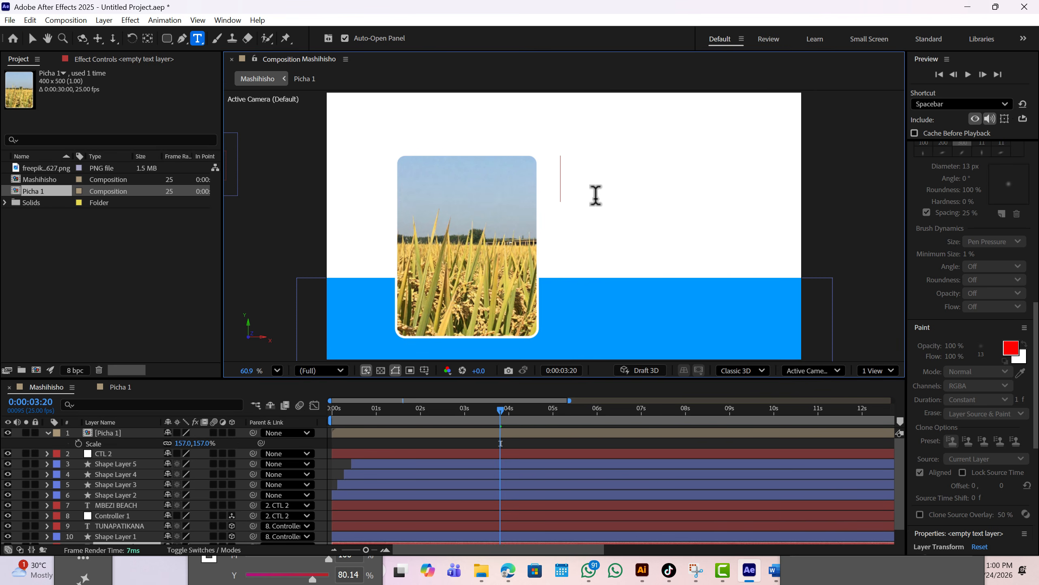
{"action": "type", "text": "K"}
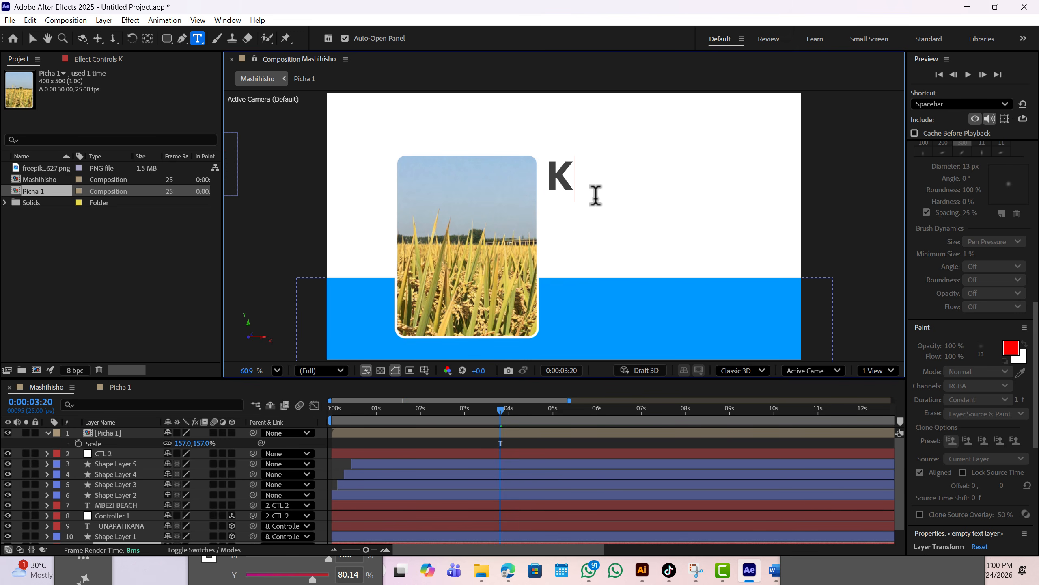
{"action": "type", "text": "ilimo"}
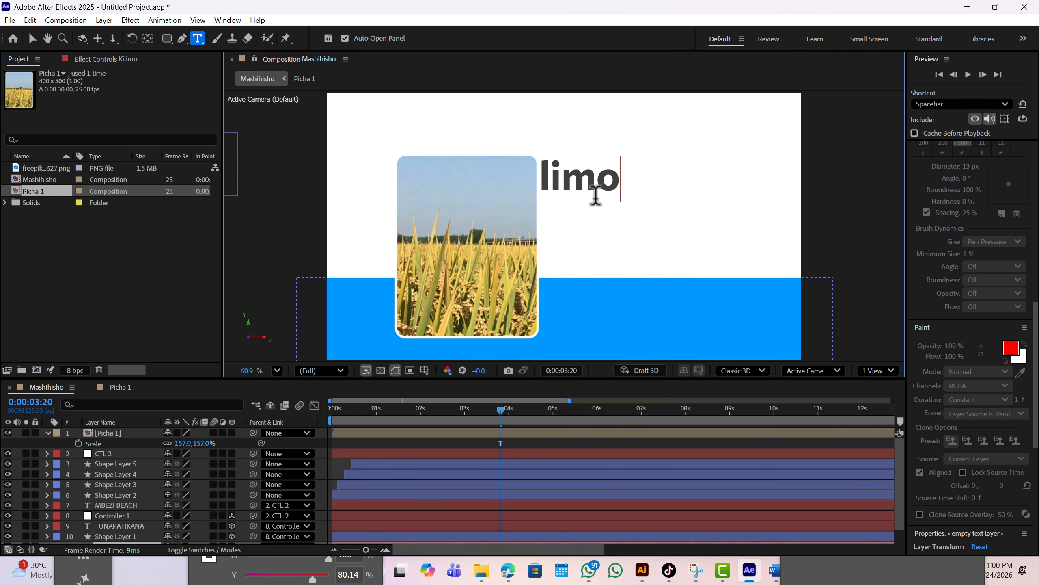
{"action": "type", "text": " cha "}
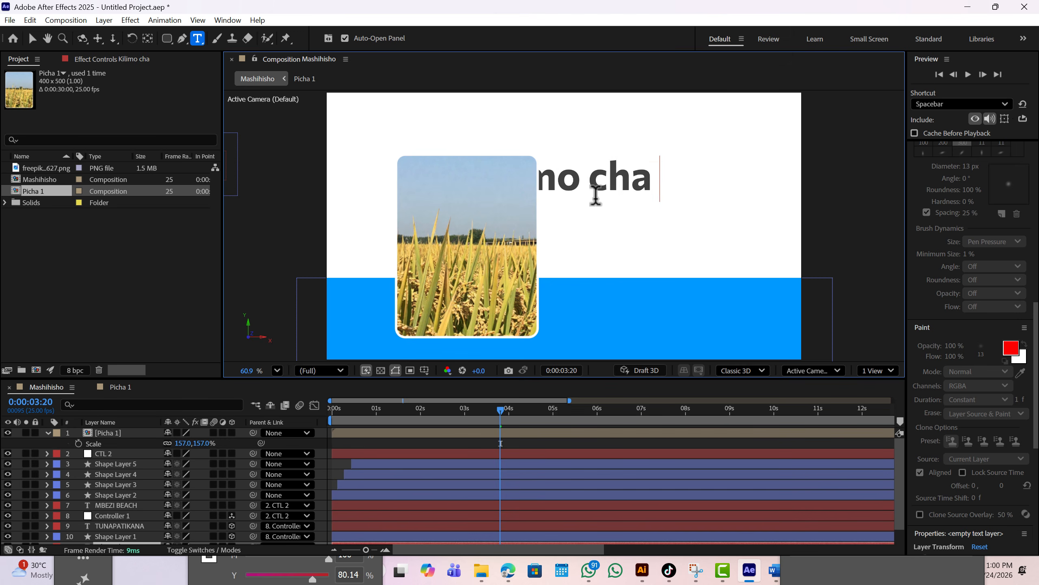
{"action": "type", "text": "kisasa"}
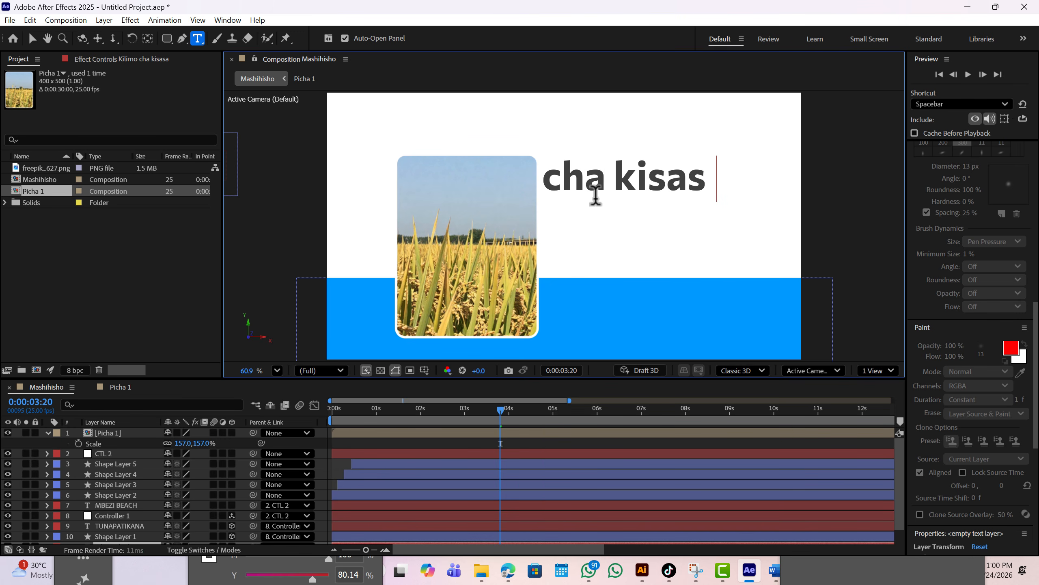
{"action": "left_click", "coordinate": [32, 38]}
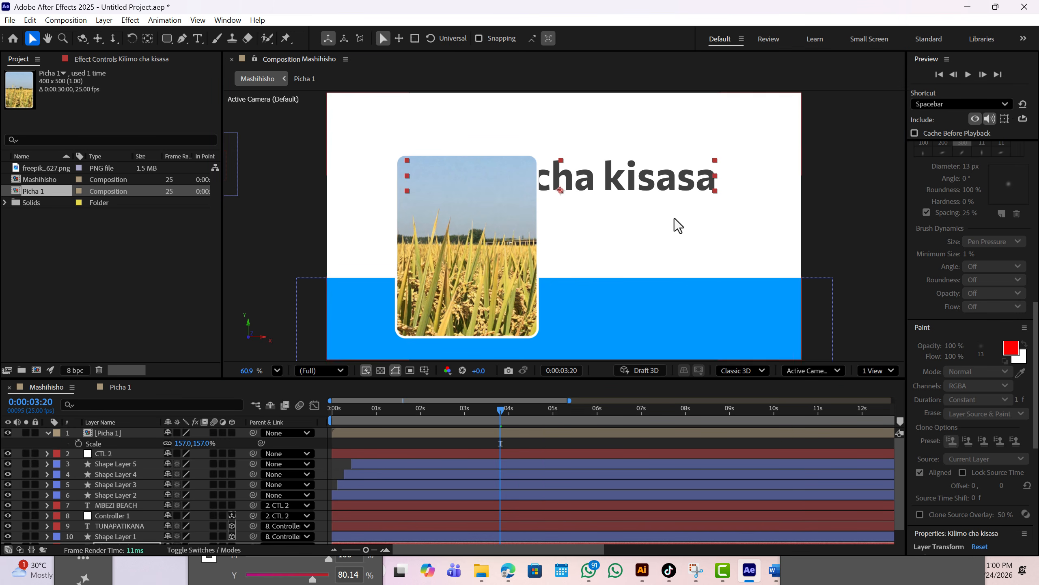
{"action": "mouse_move", "coordinate": [619, 181]}
{"action": "left_mouse_down"}
{"action": "mouse_move", "coordinate": [787, 204]}
{"action": "mouse_move", "coordinate": [756, 194]}
{"action": "left_mouse_up"}
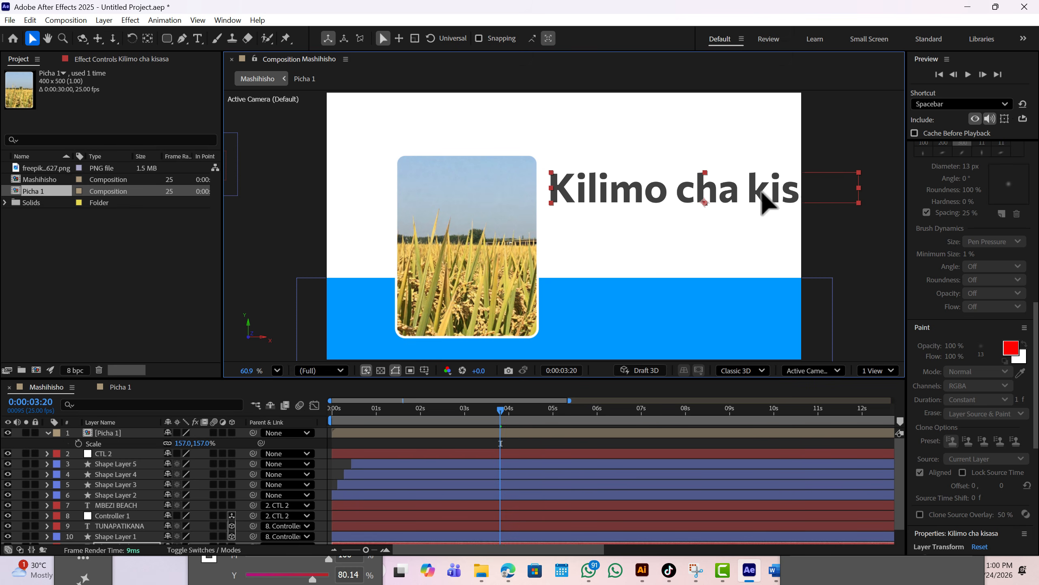
Break the "Kilimo cha kisasa" text before "kisasa" so it runs over two lines, and bring up its text properties.
{"action": "left_click", "coordinate": [198, 38]}
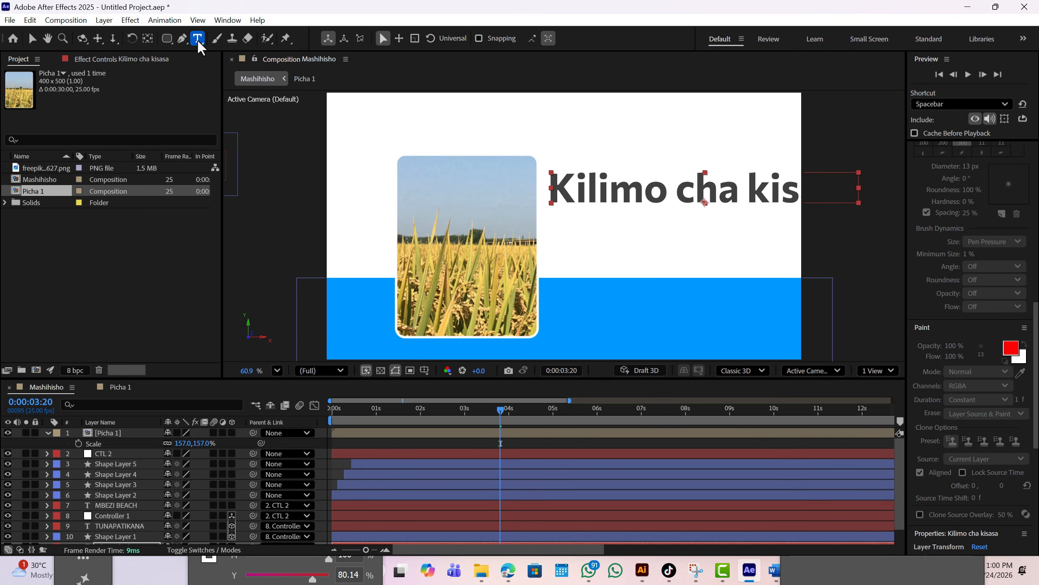
{"action": "left_click", "coordinate": [752, 188]}
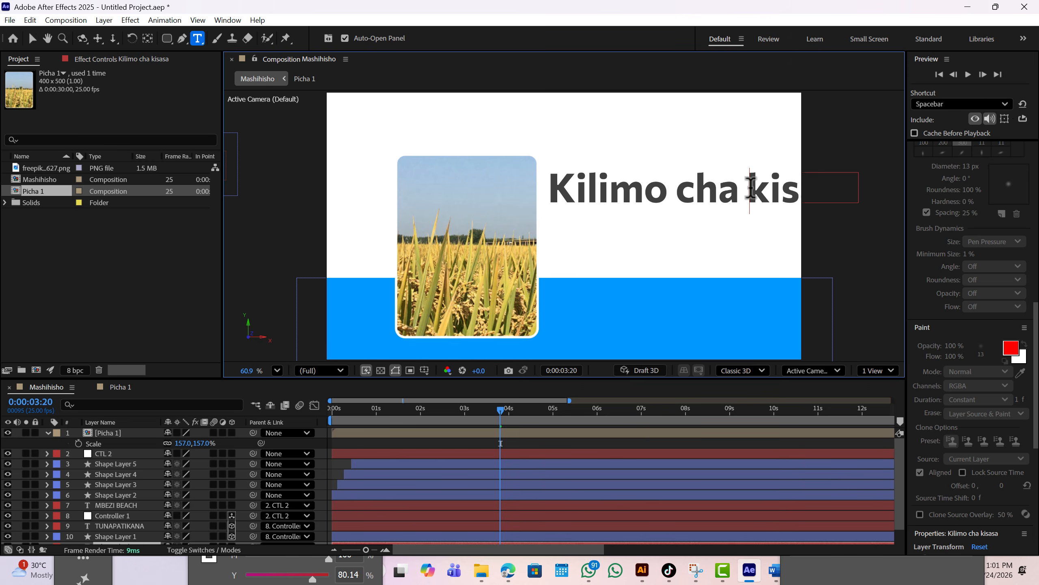
{"action": "key", "text": "Return"}
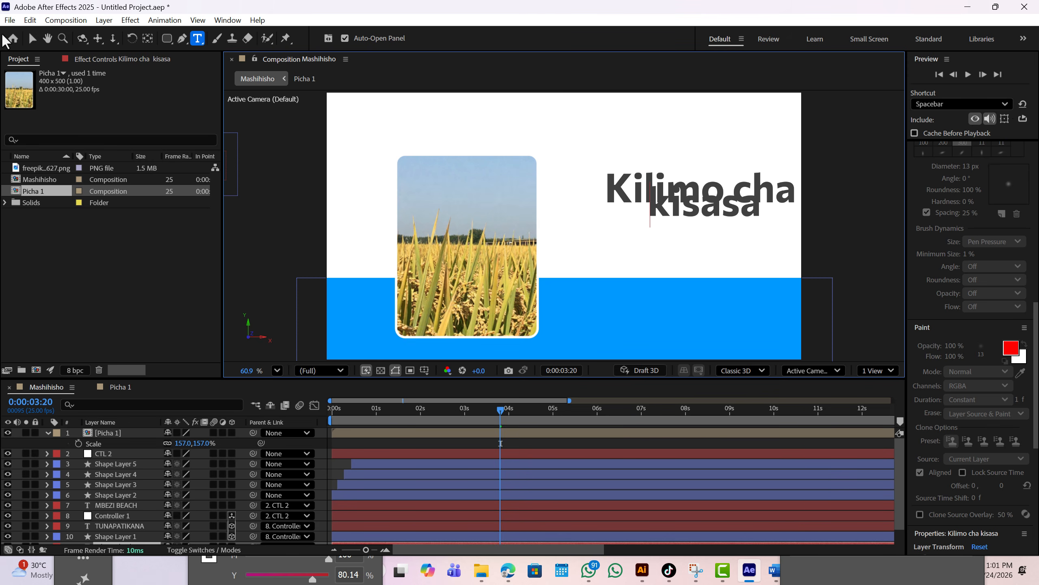
{"action": "left_click", "coordinate": [32, 38]}
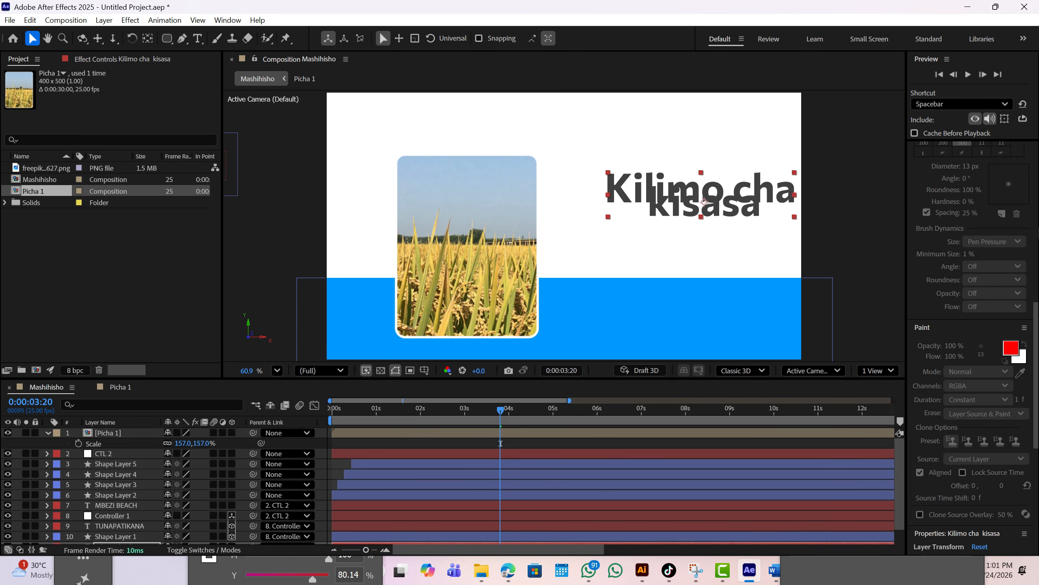
{"action": "scroll", "coordinate": [974, 348], "scroll_direction": "down", "scroll_amount": 3}
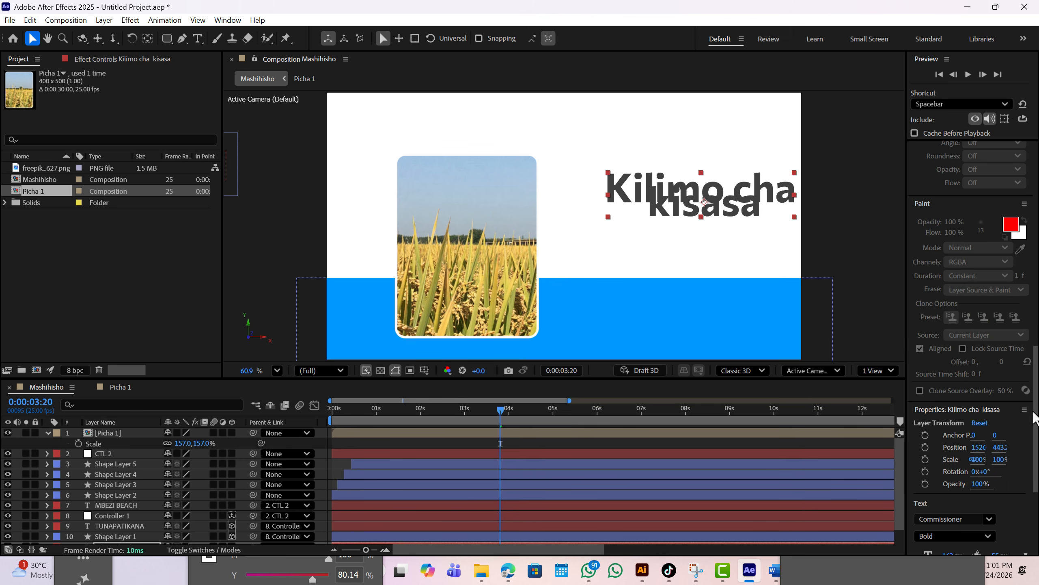
Set the two-line "Kilimo cha kisasa" caption's leading to 142 px and left-align it just right of the photo card.
{"action": "mouse_move", "coordinate": [1035, 413]}
{"action": "left_mouse_down"}
{"action": "mouse_move", "coordinate": [1035, 182]}
{"action": "mouse_move", "coordinate": [1033, 512]}
{"action": "left_mouse_up"}
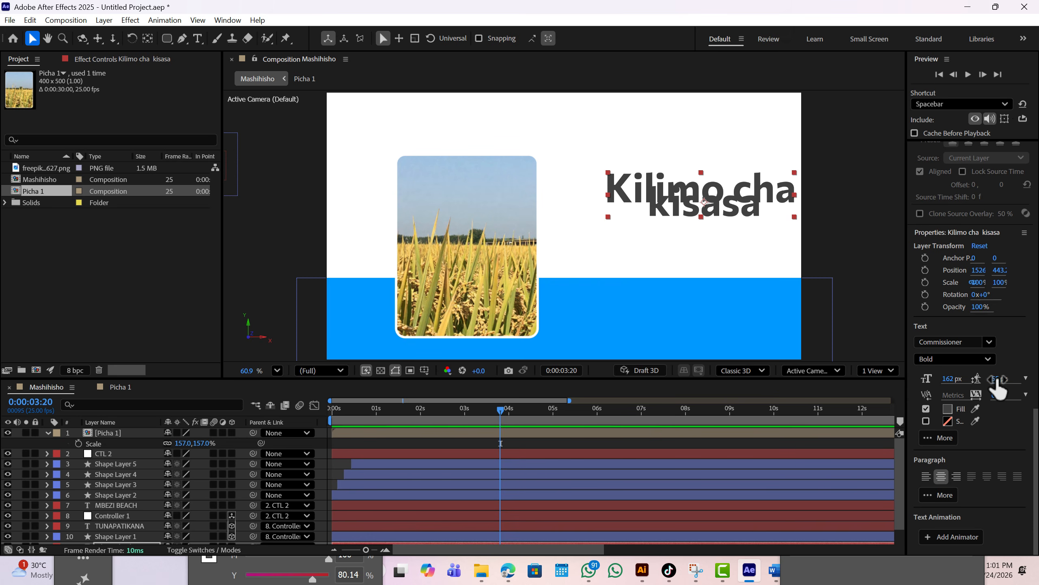
{"action": "mouse_move", "coordinate": [999, 379]}
{"action": "left_mouse_down"}
{"action": "mouse_move", "coordinate": [1031, 378]}
{"action": "mouse_move", "coordinate": [998, 381]}
{"action": "mouse_move", "coordinate": [1011, 382]}
{"action": "left_mouse_up"}
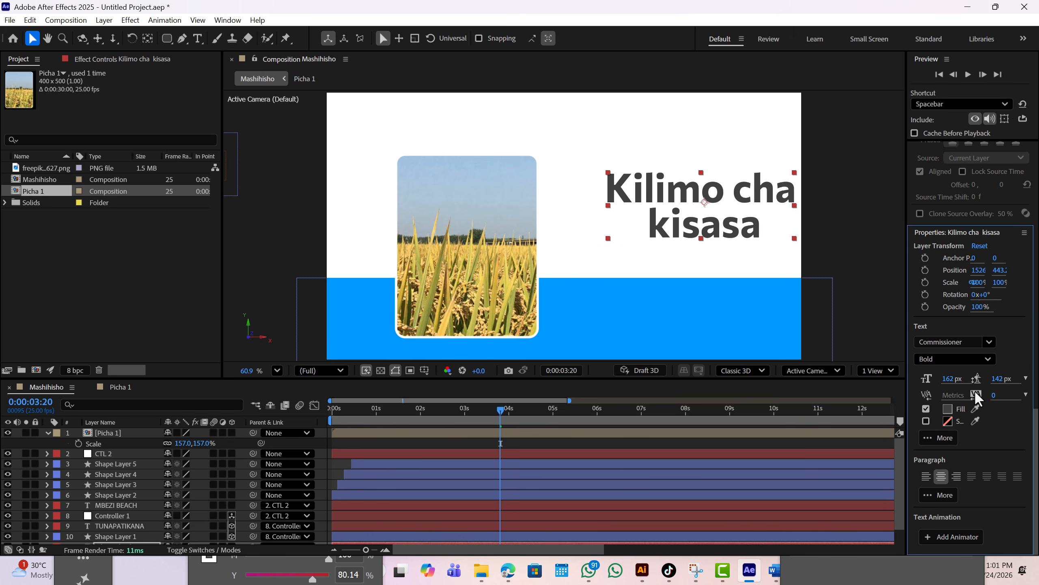
{"action": "left_click", "coordinate": [926, 476]}
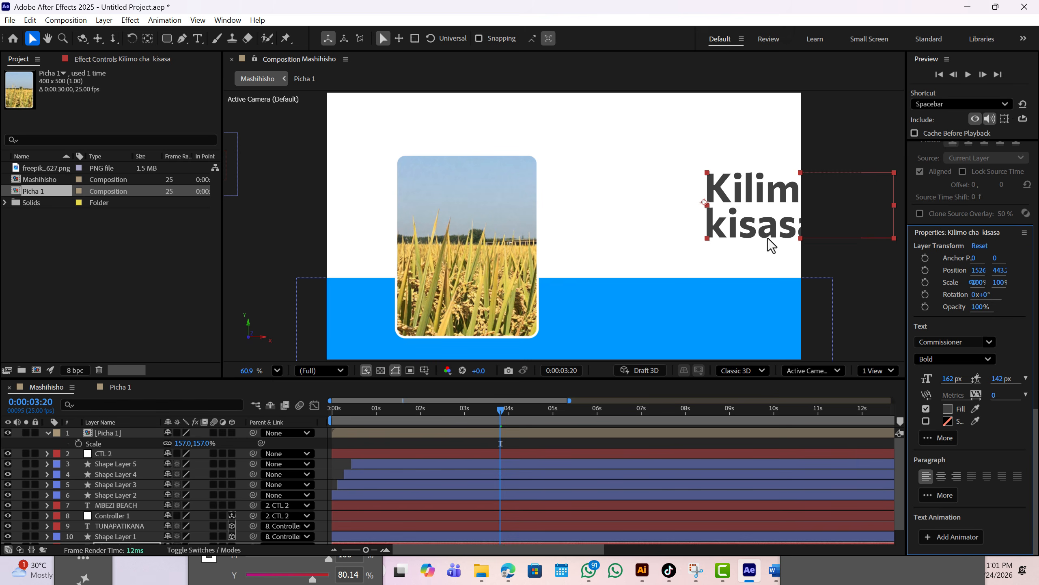
{"action": "left_click_drag", "start_coordinate": [768, 238], "coordinate": [615, 240]}
Reduce the caption's font size to 138 px with 120 px leading, and nudge it slightly down and left.
{"action": "left_click", "coordinate": [942, 379]}
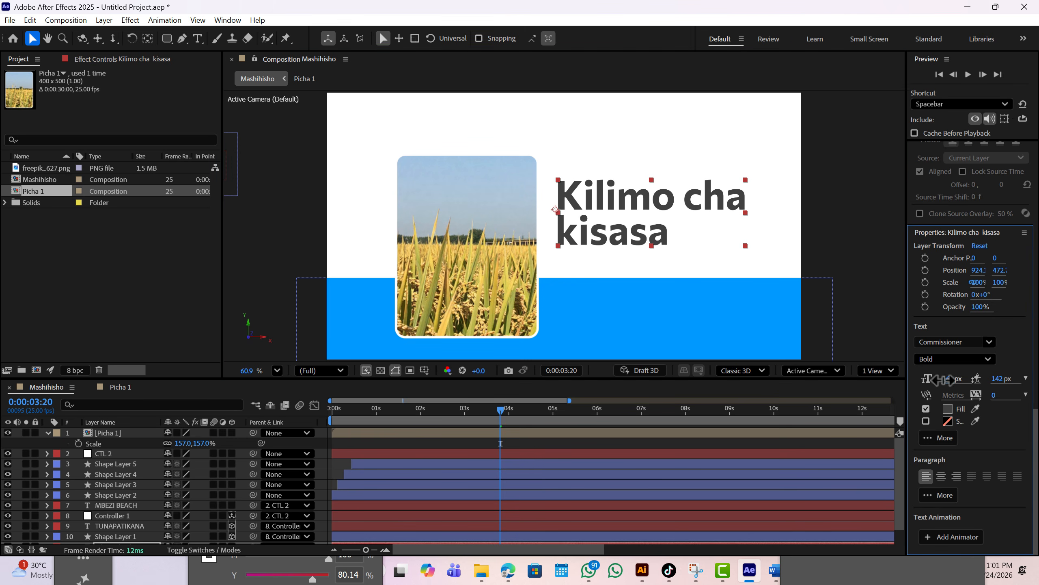
{"action": "left_click_drag", "start_coordinate": [944, 380], "coordinate": [930, 380]}
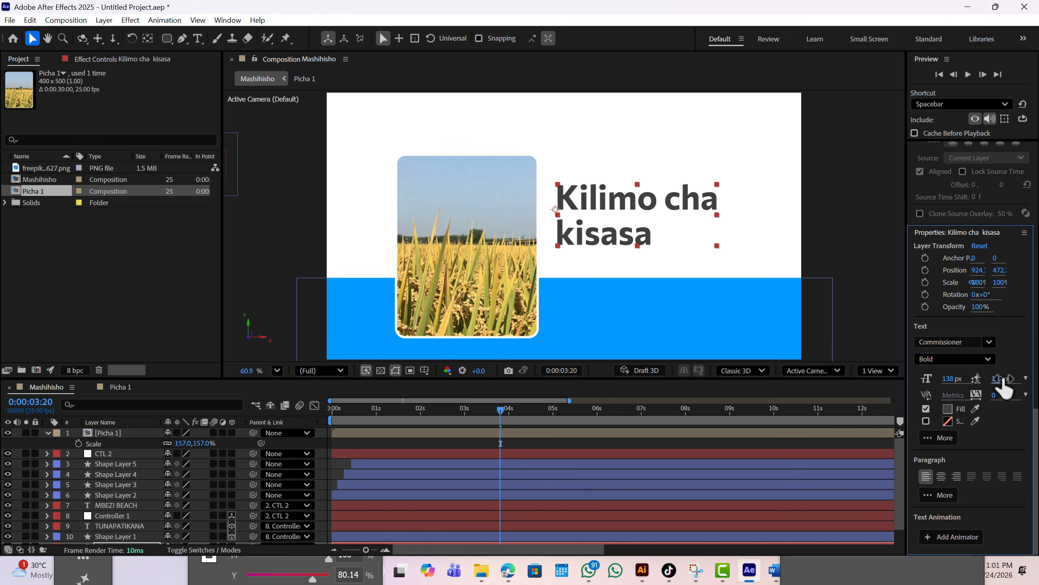
{"action": "left_click_drag", "start_coordinate": [1002, 379], "coordinate": [987, 378]}
{"action": "left_click_drag", "start_coordinate": [606, 198], "coordinate": [603, 202]}
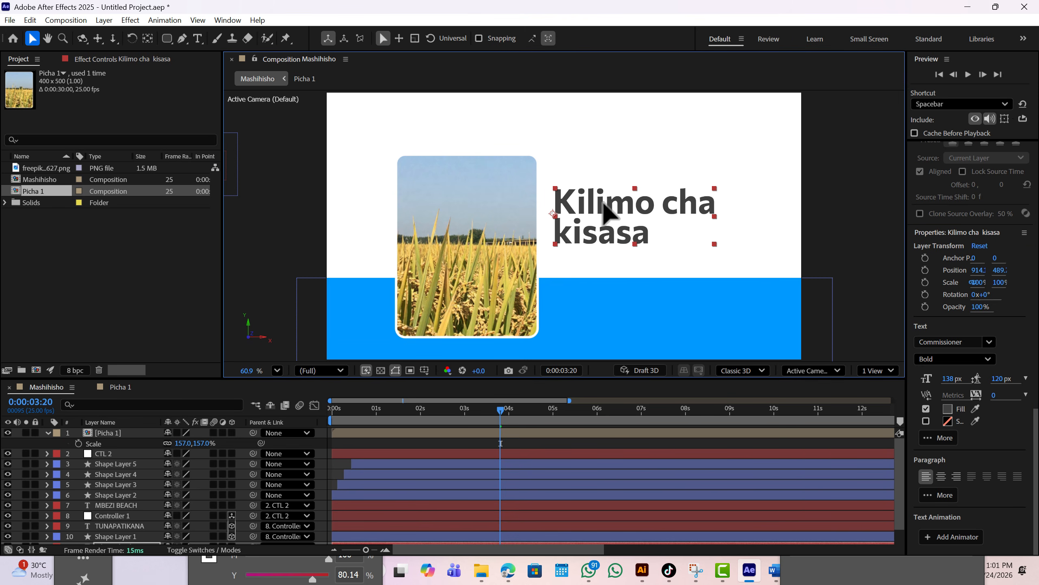
Set the caption's fill colour to dark red C90000.
{"action": "left_click", "coordinate": [949, 408]}
{"action": "left_click", "coordinate": [532, 235]}
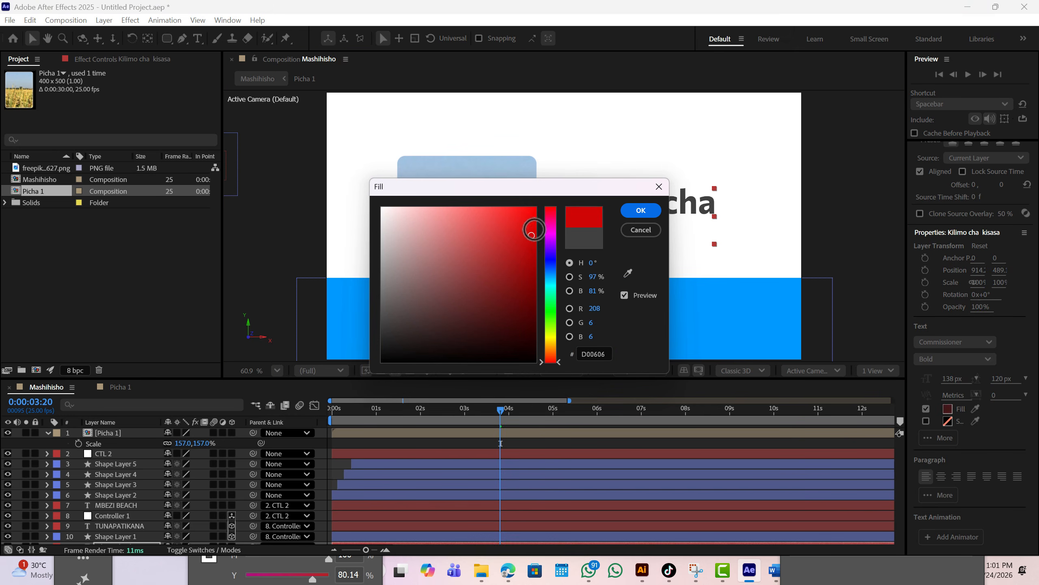
{"action": "left_click_drag", "start_coordinate": [551, 189], "coordinate": [544, 273]}
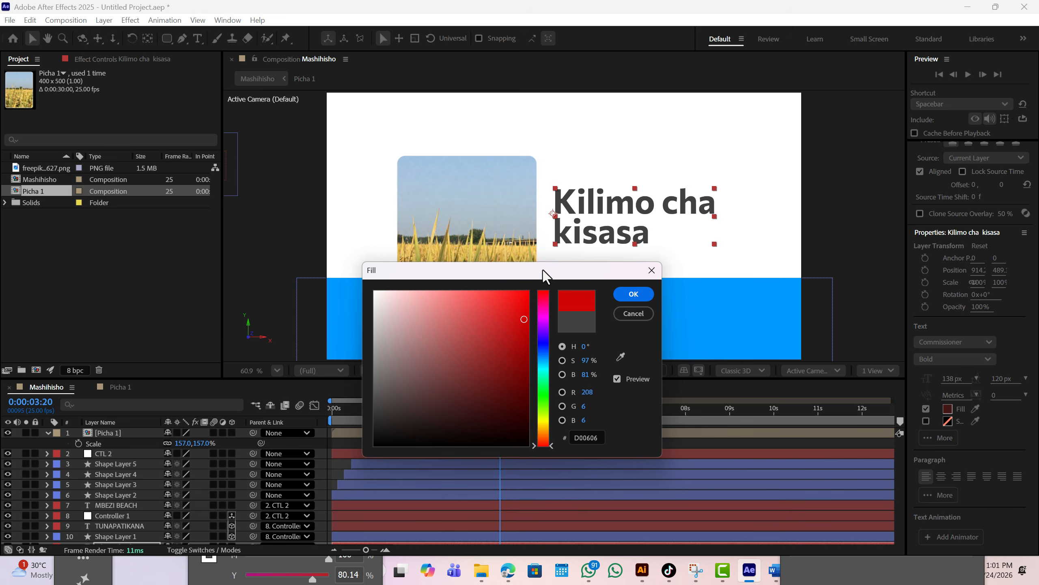
{"action": "left_click", "coordinate": [528, 314]}
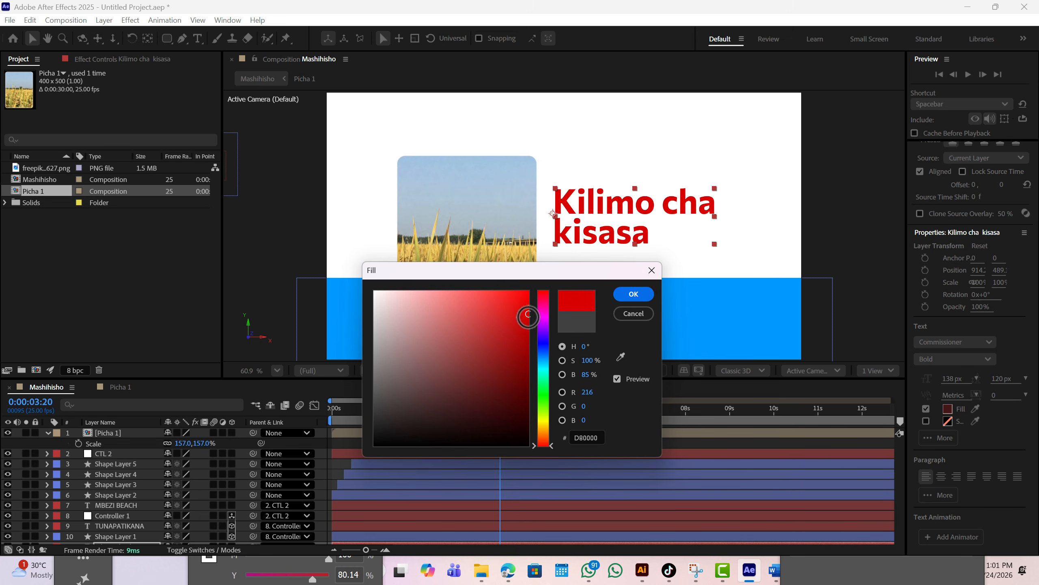
{"action": "left_click", "coordinate": [530, 322]}
{"action": "left_click", "coordinate": [634, 294]}
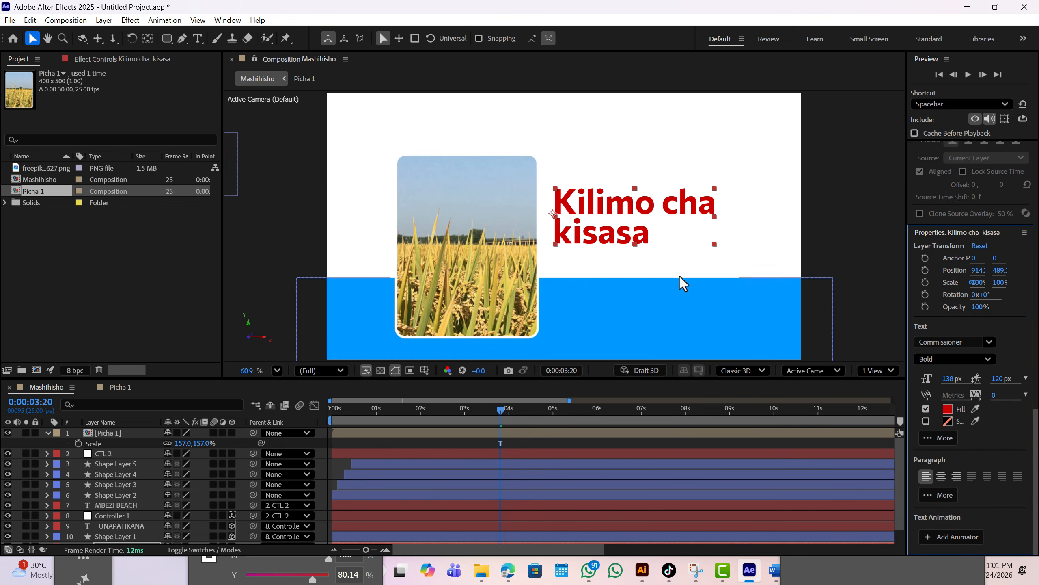
{"action": "left_click", "coordinate": [836, 226]}
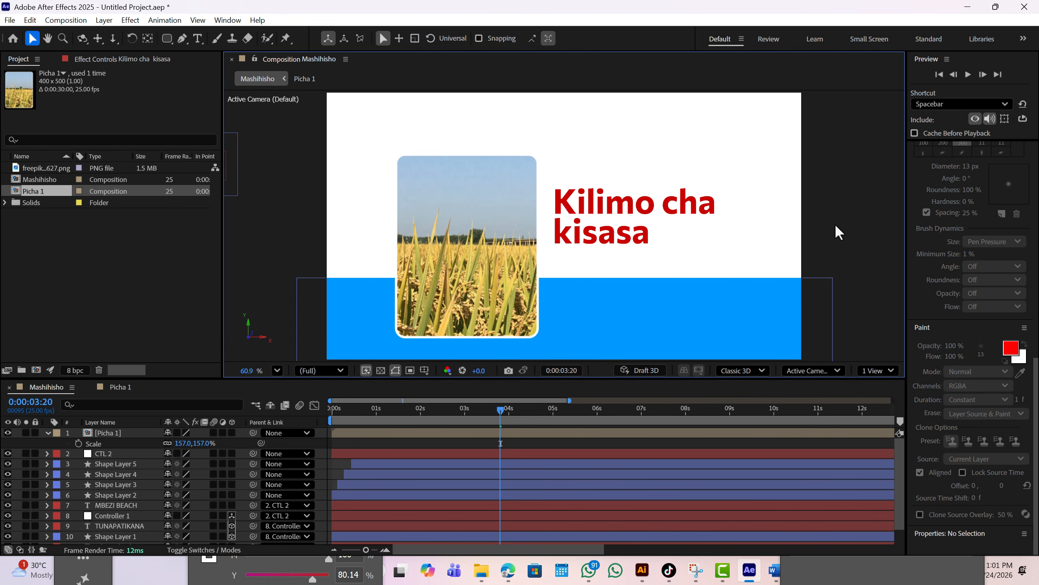
Change the caption's fill colour to grey 5A5A5A and nudge the text slightly right and down.
{"action": "left_click", "coordinate": [640, 206]}
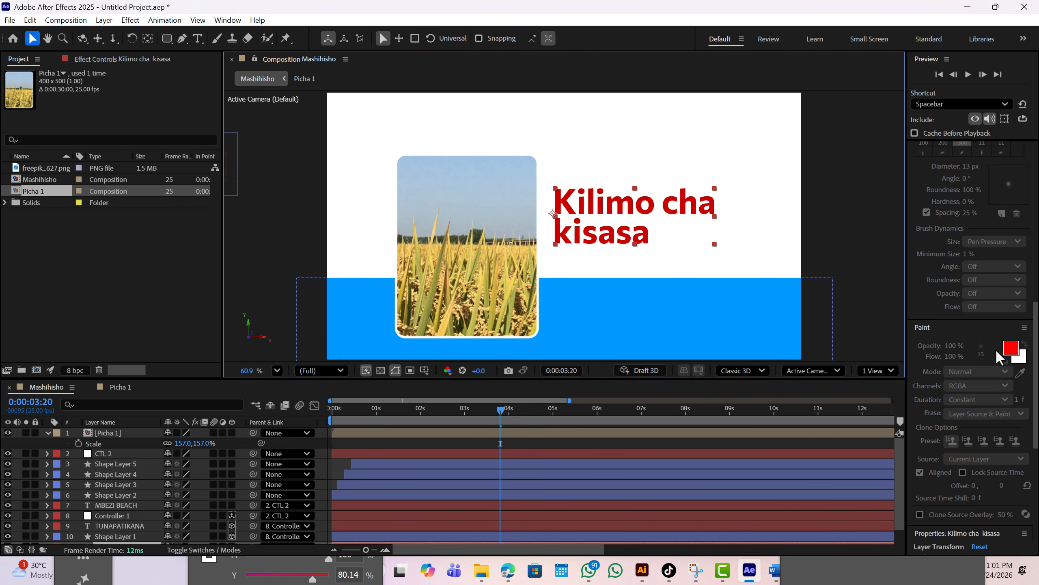
{"action": "scroll", "coordinate": [1037, 424], "scroll_direction": "down", "scroll_amount": 1}
{"action": "scroll", "coordinate": [1037, 424], "scroll_direction": "down", "scroll_amount": 5}
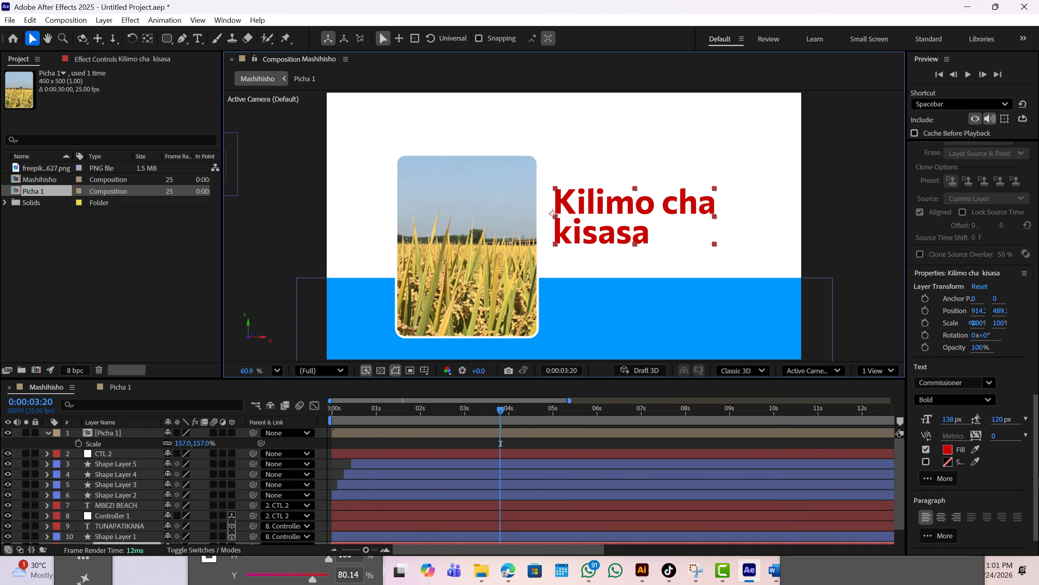
{"action": "left_click", "coordinate": [949, 449]}
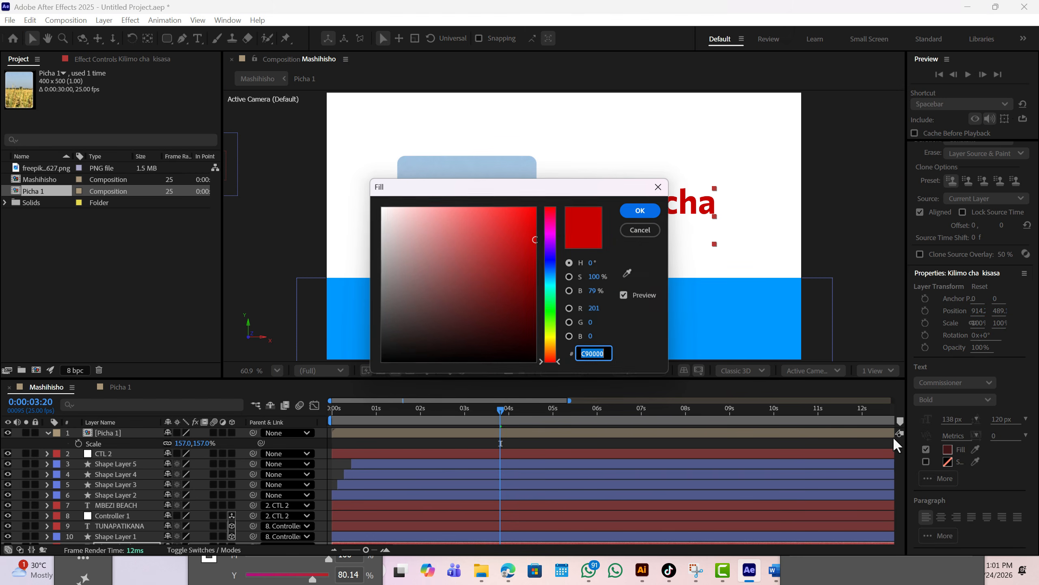
{"action": "left_click", "coordinate": [550, 277]}
{"action": "left_click", "coordinate": [536, 254]}
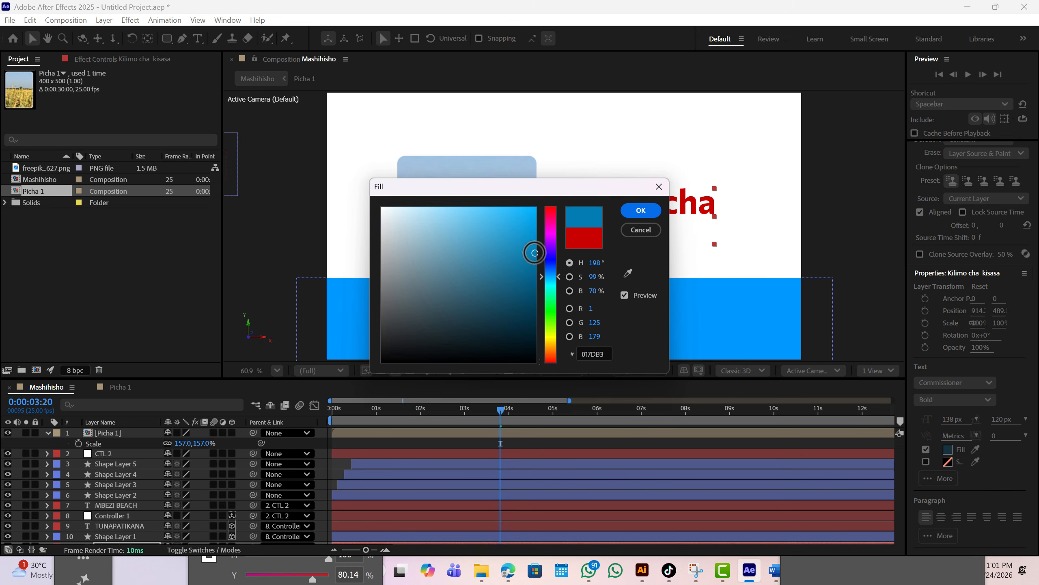
{"action": "left_click_drag", "start_coordinate": [579, 193], "coordinate": [558, 290]}
{"action": "mouse_move", "coordinate": [466, 366]}
{"action": "left_mouse_down"}
{"action": "mouse_move", "coordinate": [371, 385]}
{"action": "mouse_move", "coordinate": [360, 403]}
{"action": "left_mouse_up"}
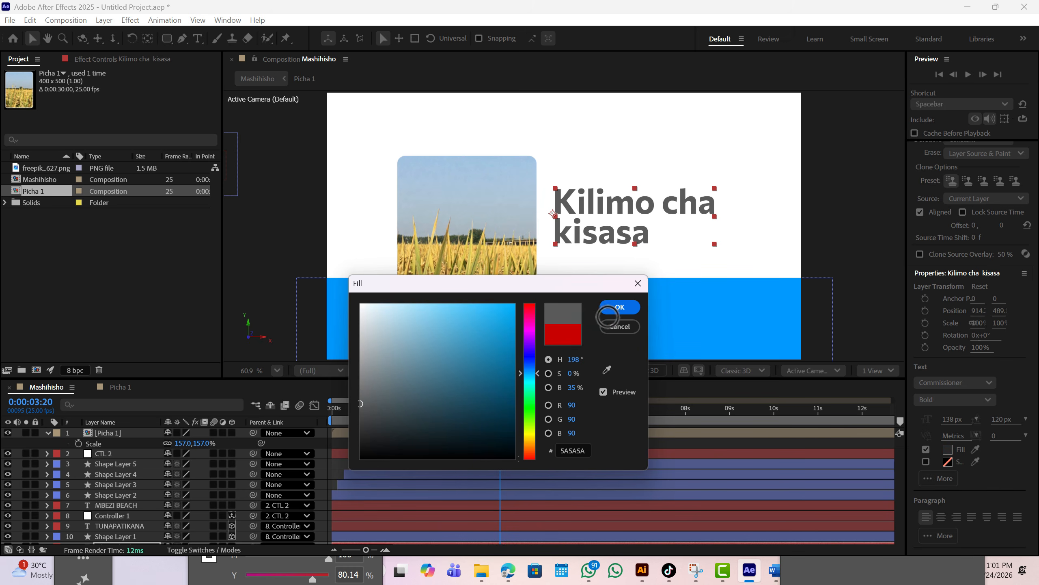
{"action": "left_click", "coordinate": [620, 306]}
{"action": "left_click_drag", "start_coordinate": [583, 204], "coordinate": [587, 208]}
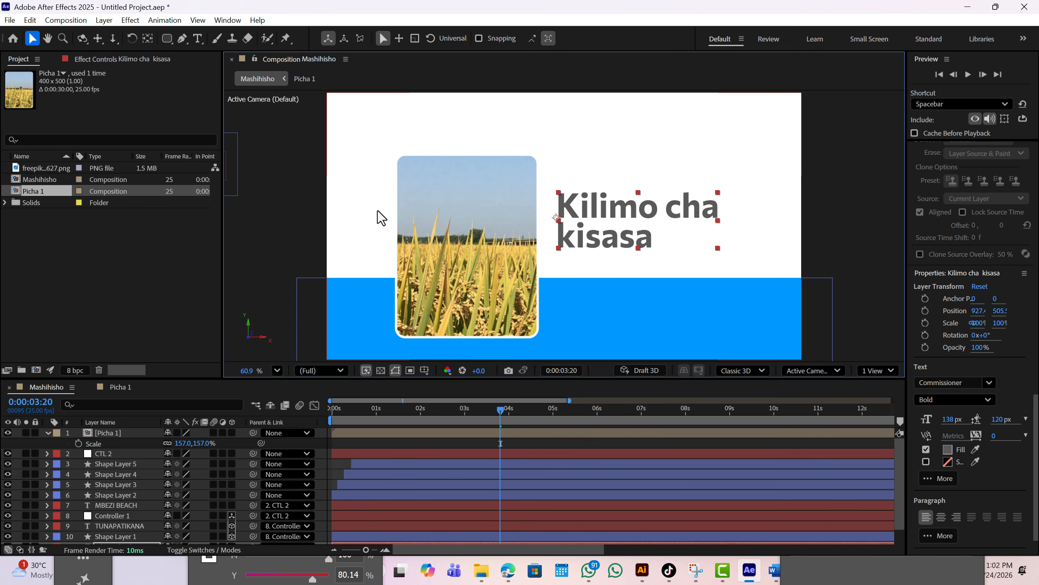
Scale the Picha 1 photo card to 177% and shift it slightly left and down, clear of the caption.
{"action": "left_click", "coordinate": [456, 217]}
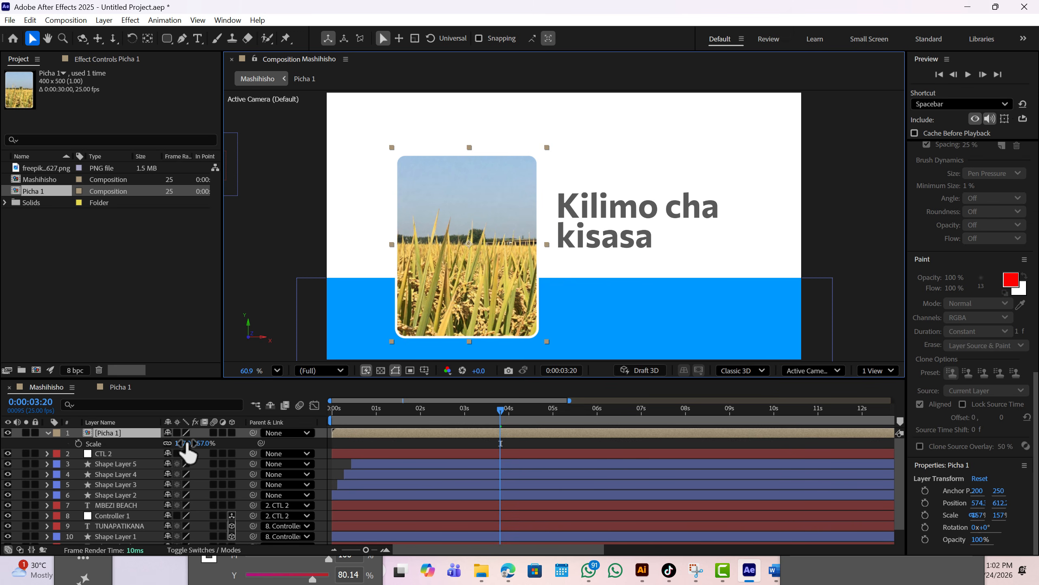
{"action": "left_click_drag", "start_coordinate": [186, 443], "coordinate": [205, 446]}
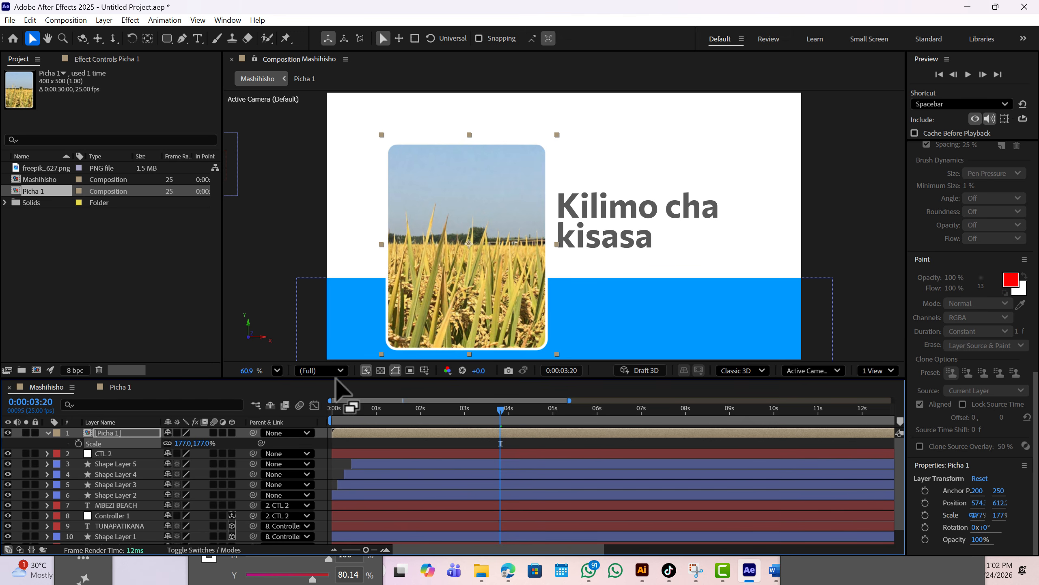
{"action": "left_click_drag", "start_coordinate": [491, 284], "coordinate": [481, 285]}
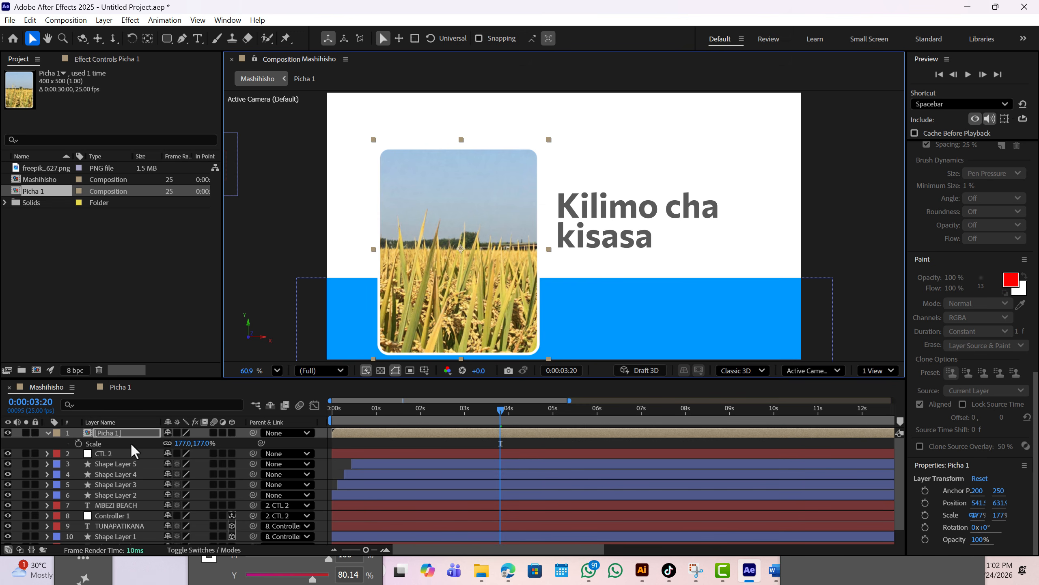
{"action": "left_click", "coordinate": [47, 432]}
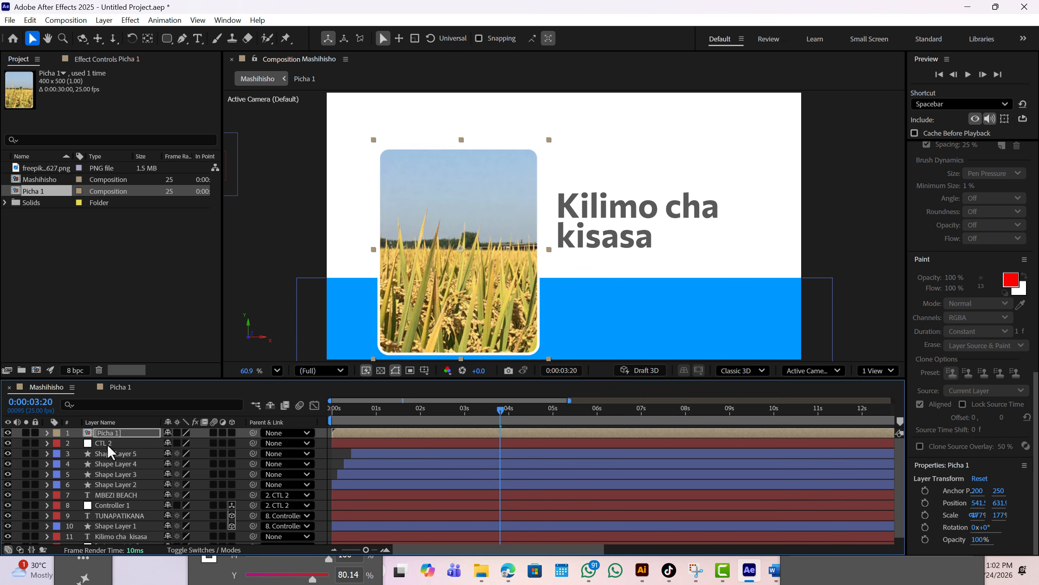
Move the "Kilimo cha kisasa" text layer up the layer stack to sit directly beneath Picha 1.
{"action": "left_click", "coordinate": [629, 206]}
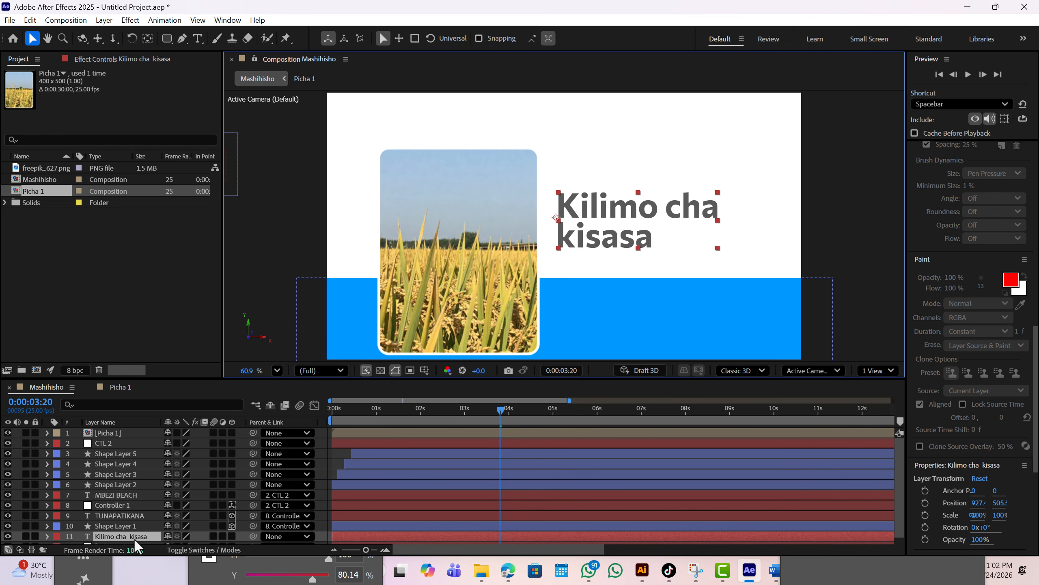
{"action": "left_click_drag", "start_coordinate": [136, 541], "coordinate": [117, 440]}
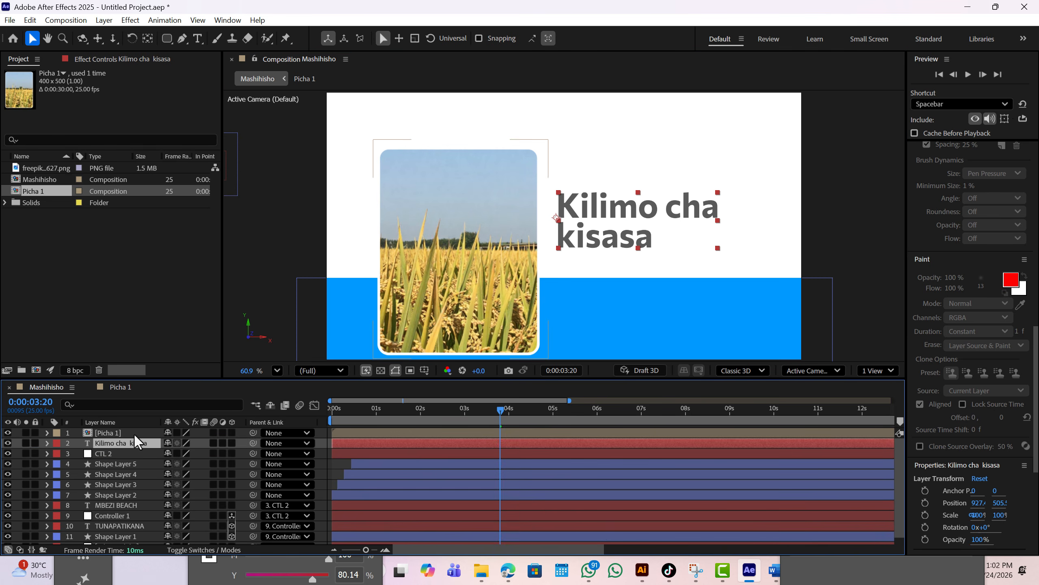
{"action": "left_click", "coordinate": [473, 256]}
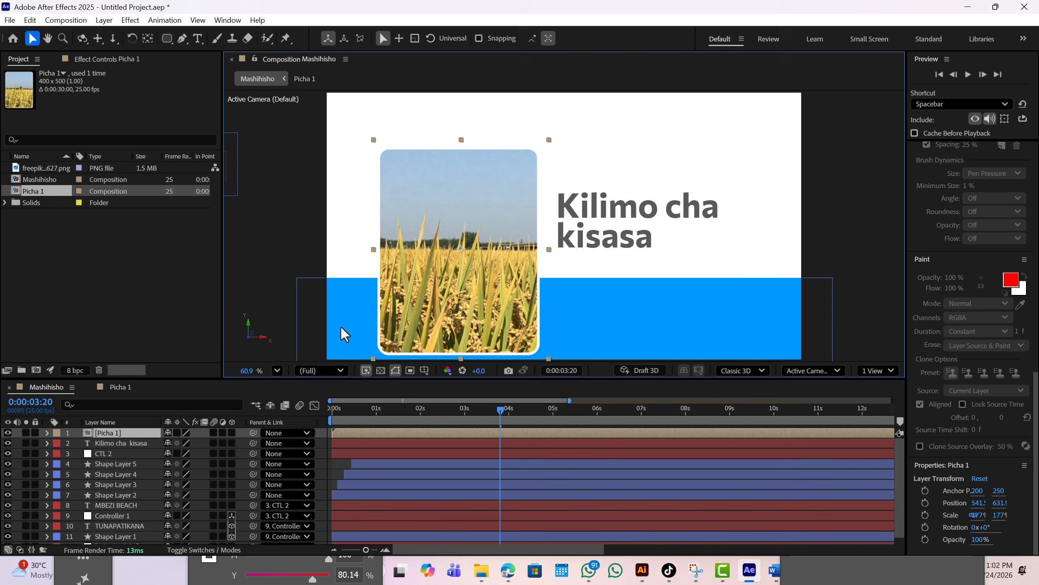
Add Position keyframes at 0:00:03:10 to both the Picha 1 and "Kilimo cha kisasa" layers.
{"action": "left_click", "coordinate": [122, 442]}
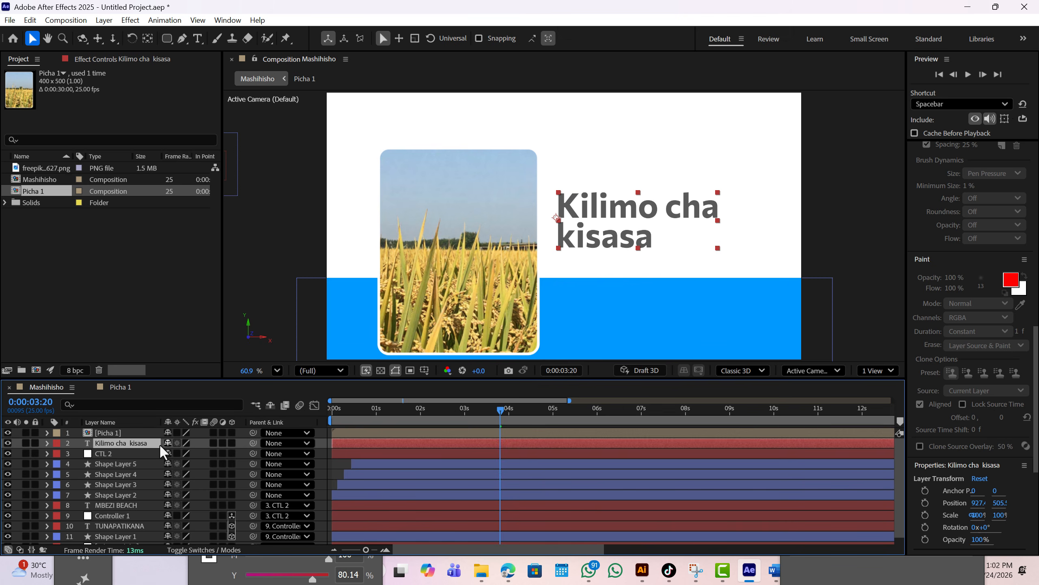
{"action": "left_click", "coordinate": [133, 433], "text": "shift"}
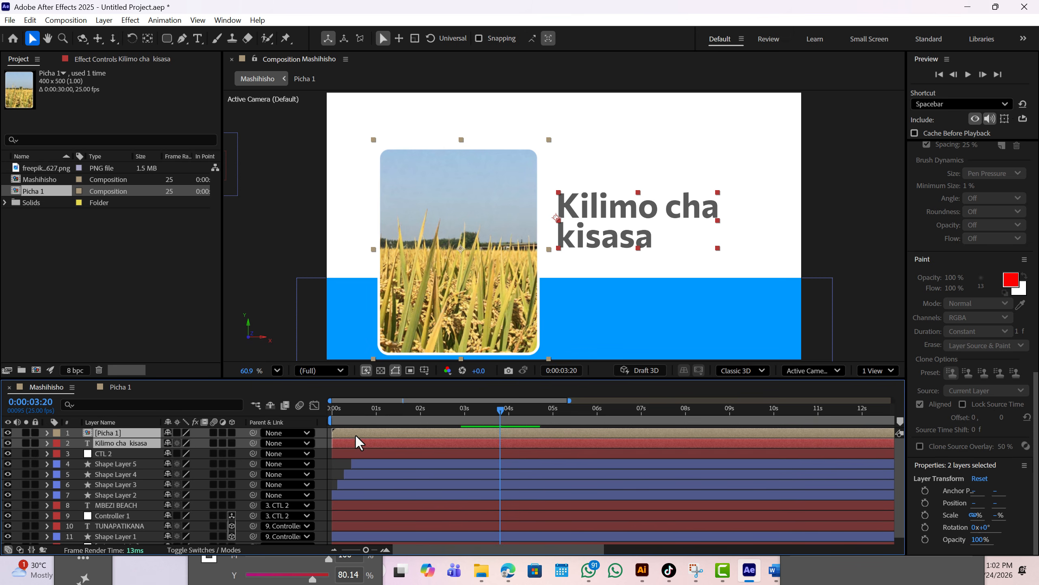
{"action": "key", "text": "p"}
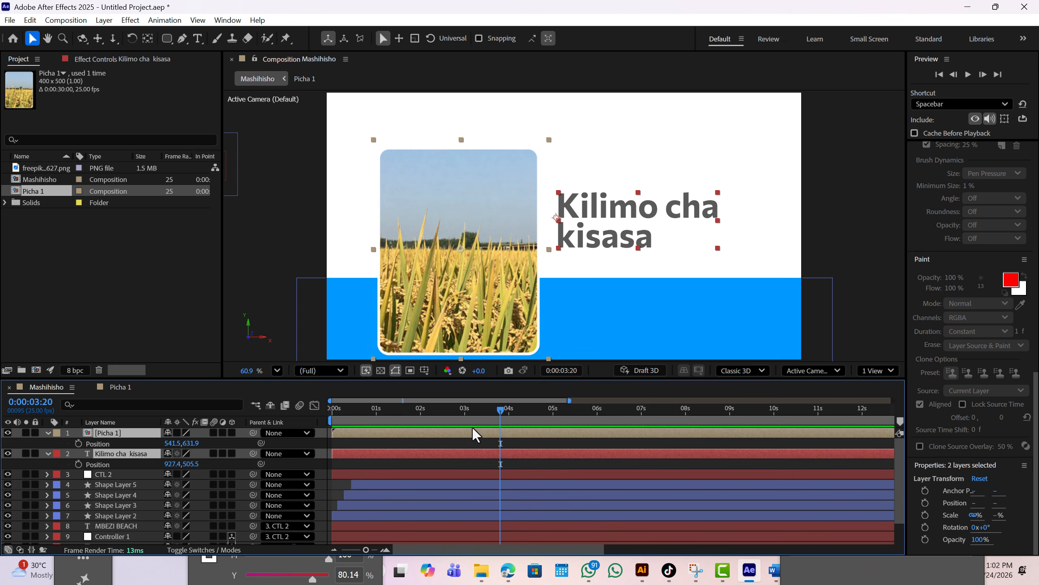
{"action": "mouse_move", "coordinate": [501, 415]}
{"action": "left_mouse_down"}
{"action": "mouse_move", "coordinate": [456, 413]}
{"action": "mouse_move", "coordinate": [486, 412]}
{"action": "left_mouse_up"}
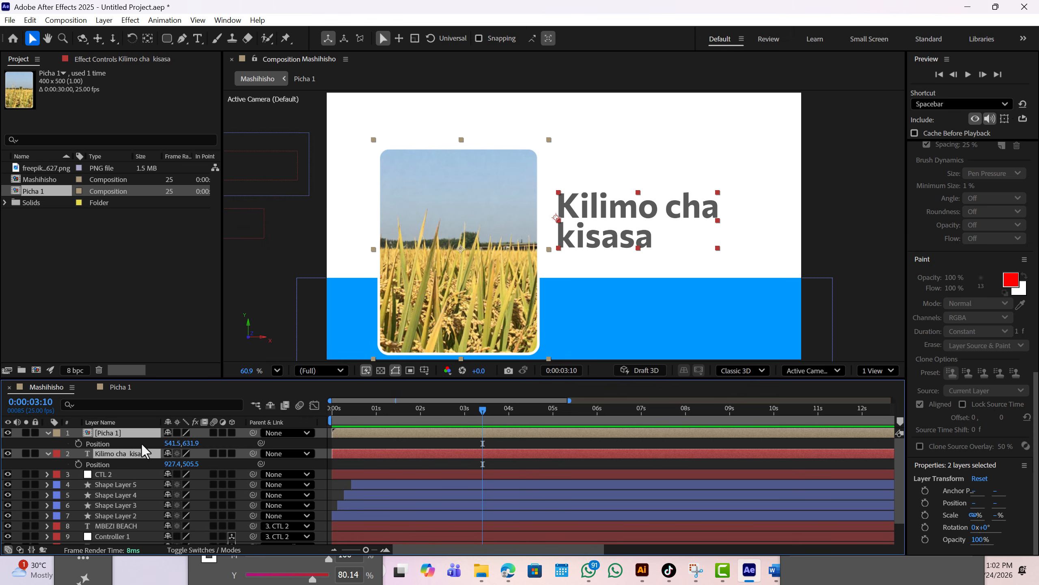
{"action": "left_click", "coordinate": [78, 443]}
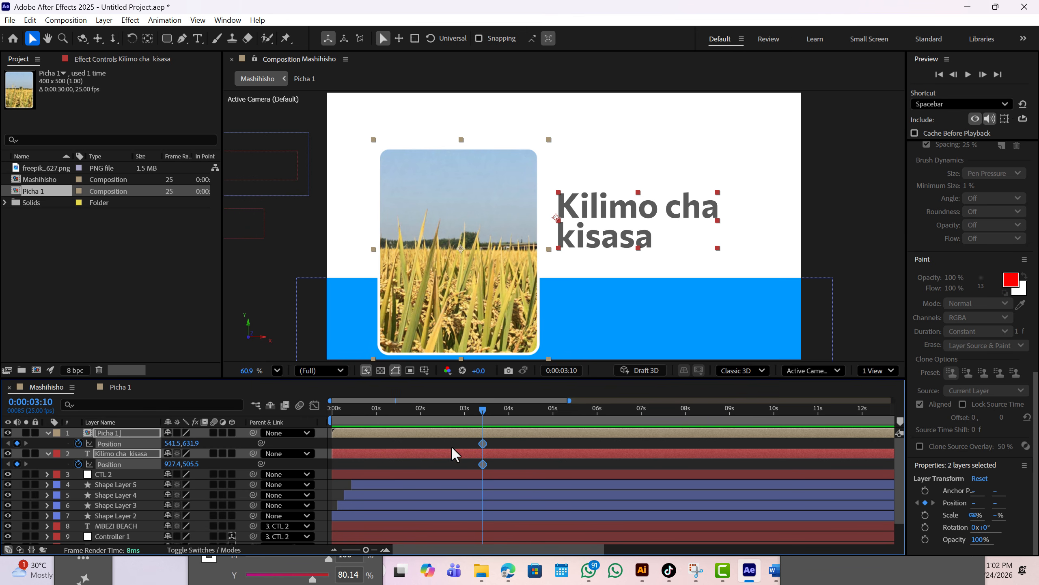
At 0:00:02:17, keyframe both layers off the frame's right side, with X positions 2392.5 for Picha 1 and 2778.4 for the caption.
{"action": "left_click_drag", "start_coordinate": [493, 440], "coordinate": [478, 461]}
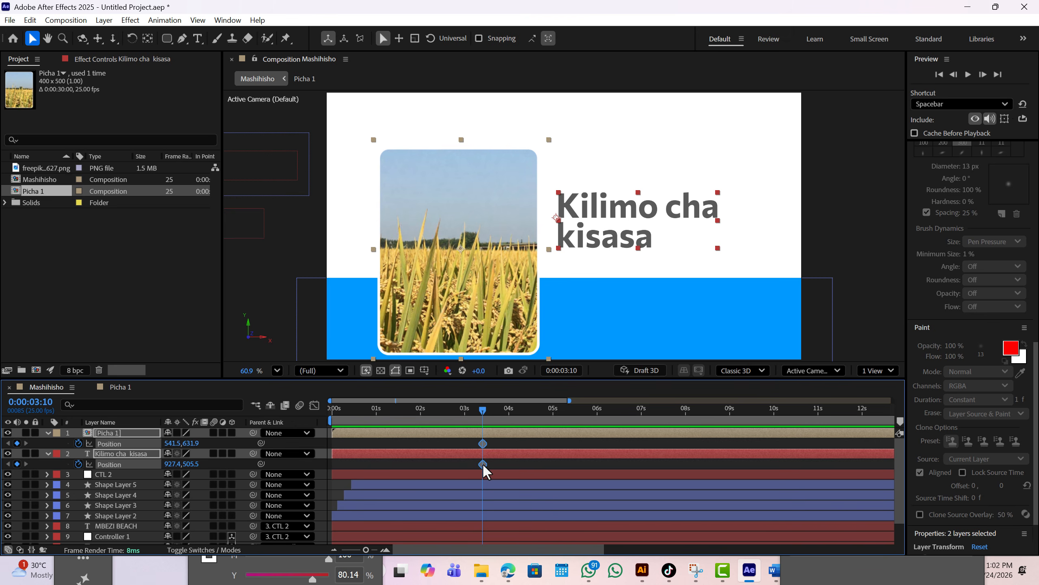
{"action": "left_click_drag", "start_coordinate": [484, 410], "coordinate": [451, 418]}
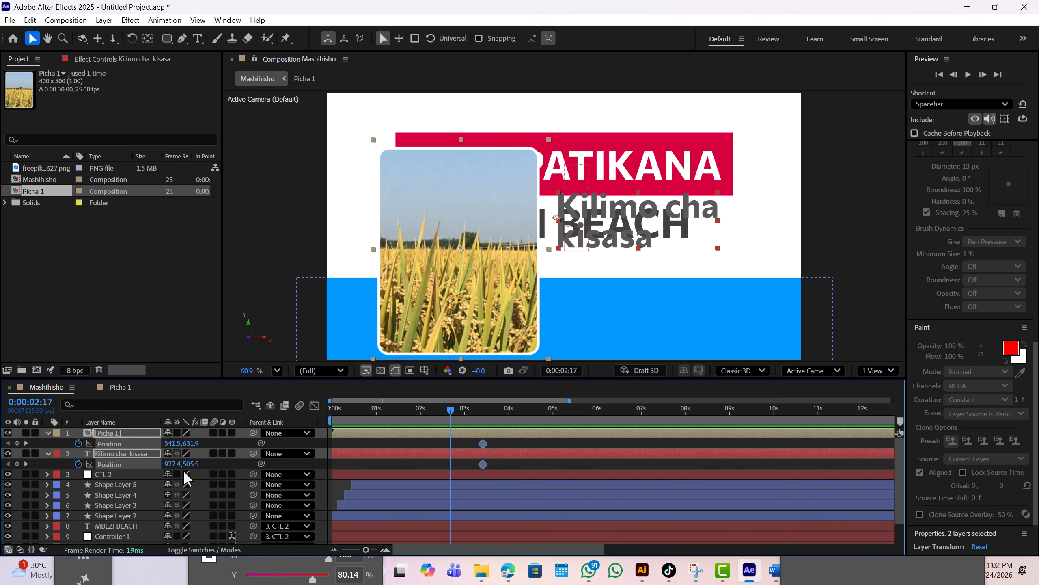
{"action": "left_click_drag", "start_coordinate": [174, 454], "coordinate": [888, 433]}
{"action": "left_click_drag", "start_coordinate": [172, 444], "coordinate": [599, 440]}
Shift both layers' Position keyframes later in time so the slide-in starts at 0:00:03:03, as the titles slide out.
{"action": "left_click_drag", "start_coordinate": [454, 407], "coordinate": [459, 463]}
{"action": "mouse_move", "coordinate": [442, 402]}
{"action": "left_mouse_down"}
{"action": "mouse_move", "coordinate": [409, 409]}
{"action": "mouse_move", "coordinate": [508, 418]}
{"action": "mouse_move", "coordinate": [443, 419]}
{"action": "mouse_move", "coordinate": [429, 415]}
{"action": "mouse_move", "coordinate": [493, 408]}
{"action": "mouse_move", "coordinate": [434, 406]}
{"action": "left_mouse_up"}
{"action": "left_click_drag", "start_coordinate": [448, 443], "coordinate": [437, 416]}
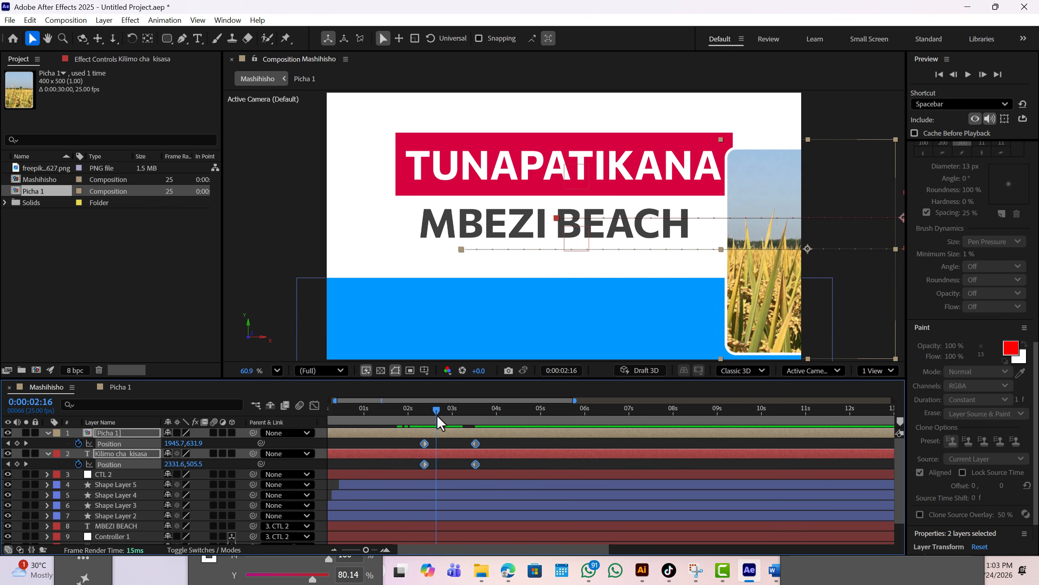
{"action": "left_click_drag", "start_coordinate": [440, 417], "coordinate": [456, 458]}
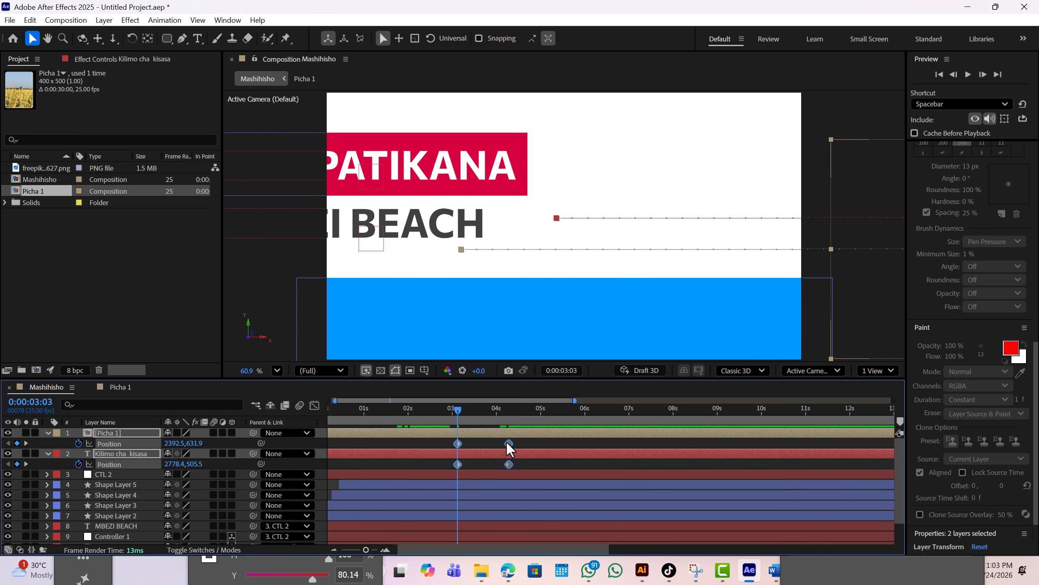
Apply Easy Ease to the Position keyframes of Picha 1 and the "Kilimo cha kisasa" caption.
{"action": "right_click", "coordinate": [508, 443]}
{"action": "mouse_move", "coordinate": [557, 434]}
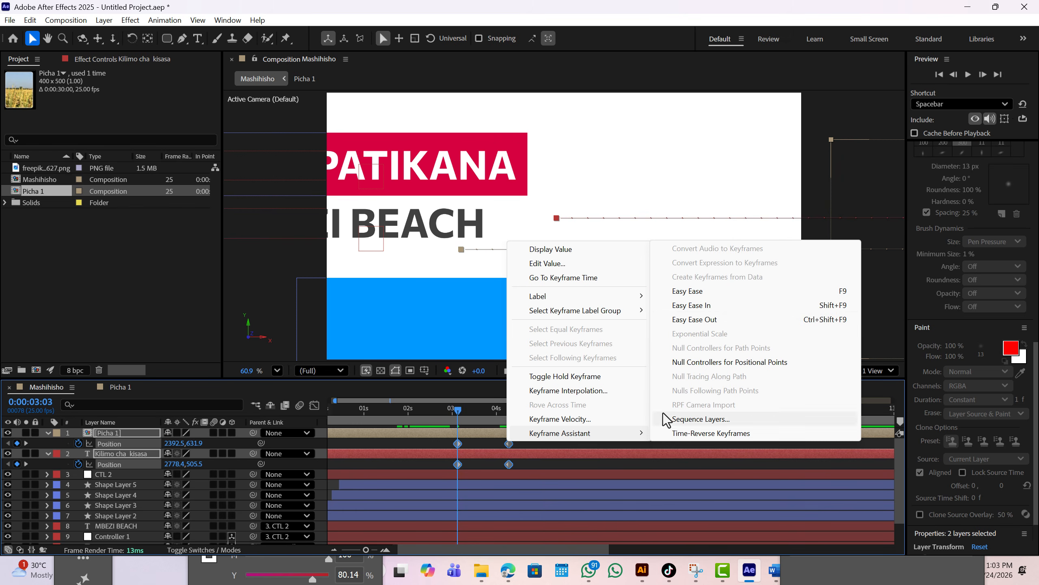
{"action": "left_click", "coordinate": [695, 290]}
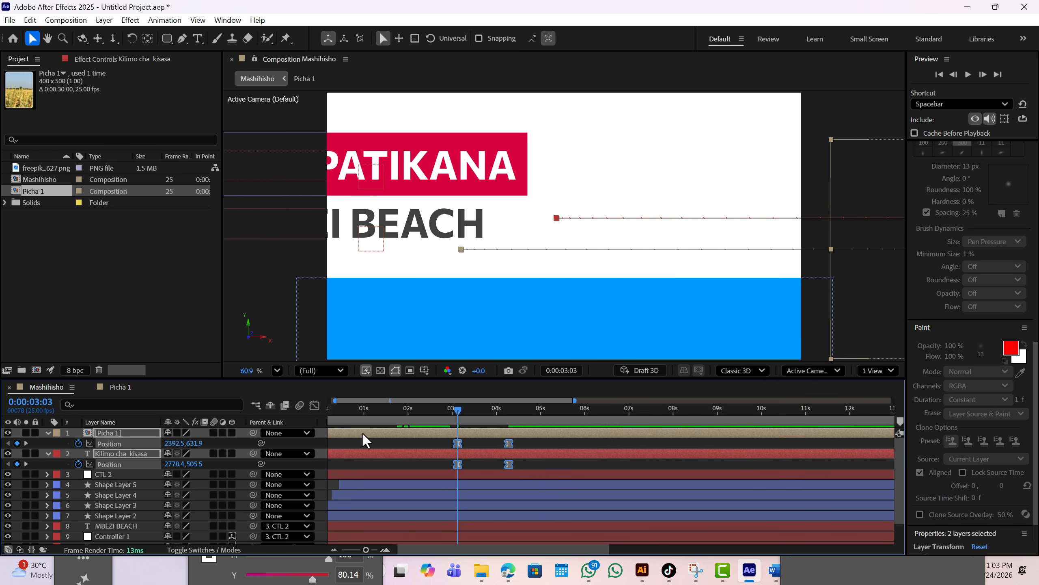
Reshape the Position speed curve of Picha 1 and the "Kilimo cha kisasa" caption to peak early and ease out gradually.
{"action": "left_click", "coordinate": [314, 405]}
{"action": "left_click_drag", "start_coordinate": [542, 499], "coordinate": [484, 516]}
{"action": "left_click", "coordinate": [445, 408]}
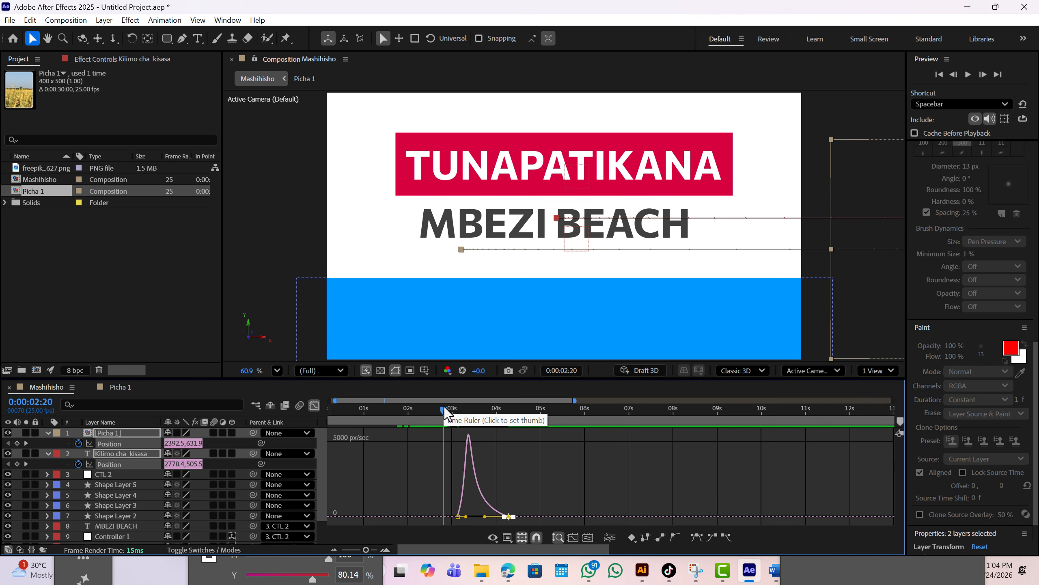
{"action": "key", "text": "space"}
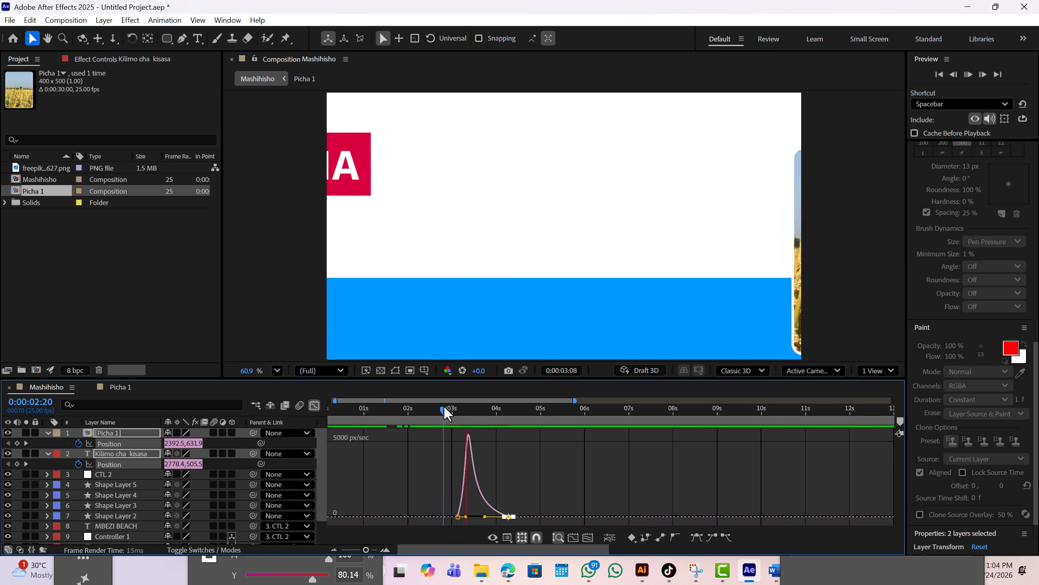
{"action": "left_click_drag", "start_coordinate": [453, 411], "coordinate": [312, 414]}
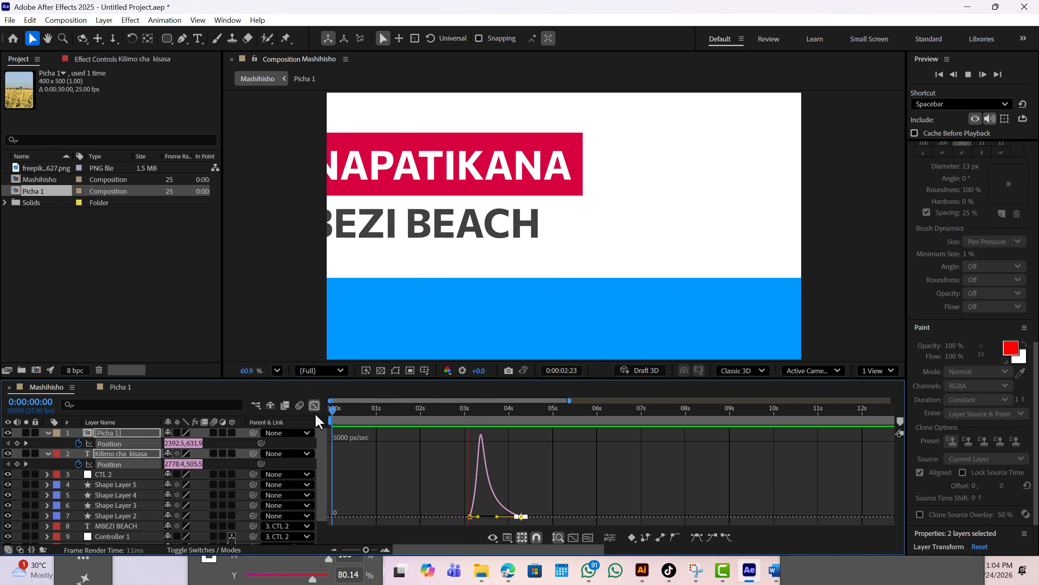
{"action": "key", "text": "space"}
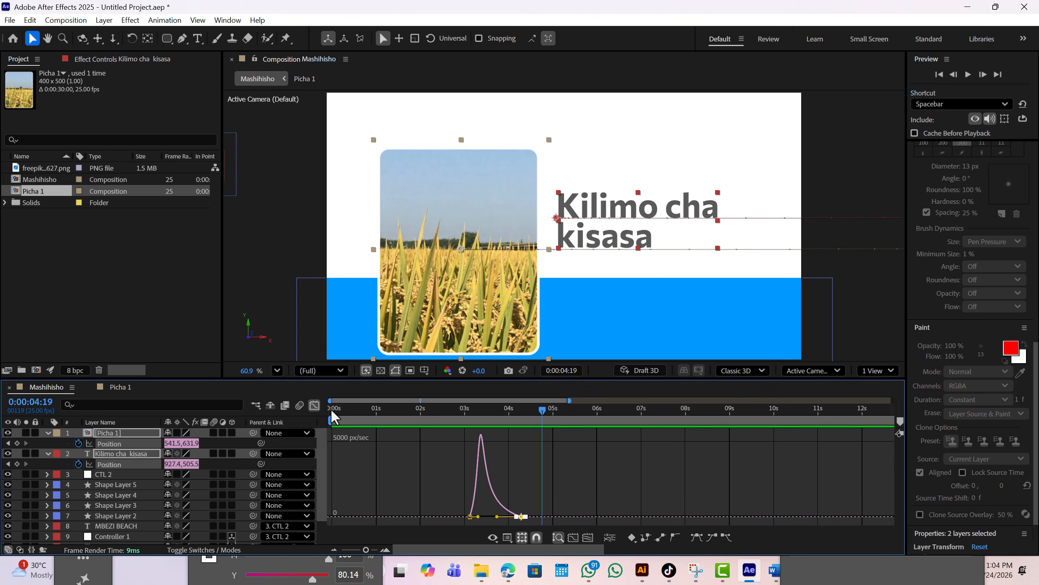
{"action": "left_click", "coordinate": [314, 405]}
Preview the transition from the sliding titles to the photo card and caption, with the composition view fitted.
{"action": "left_click_drag", "start_coordinate": [460, 442], "coordinate": [517, 460]}
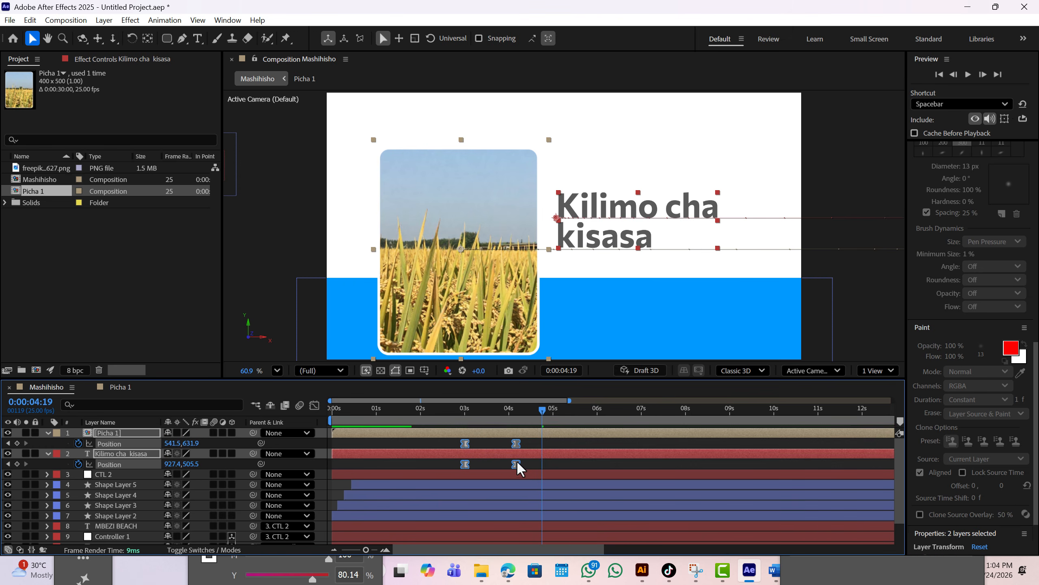
{"action": "left_click", "coordinate": [449, 412]}
{"action": "key", "text": "space"}
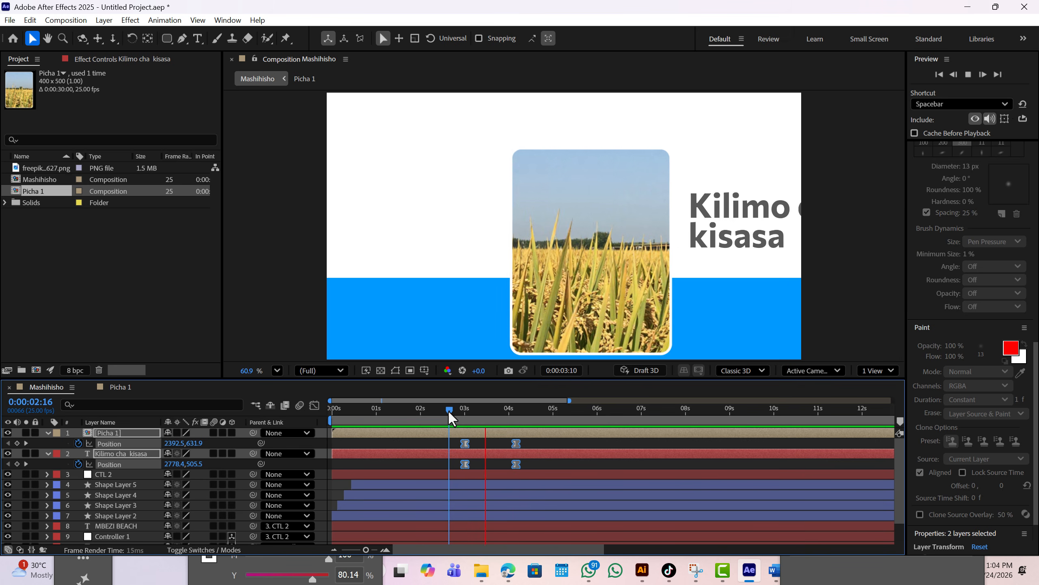
{"action": "left_click_drag", "start_coordinate": [449, 411], "coordinate": [309, 417]}
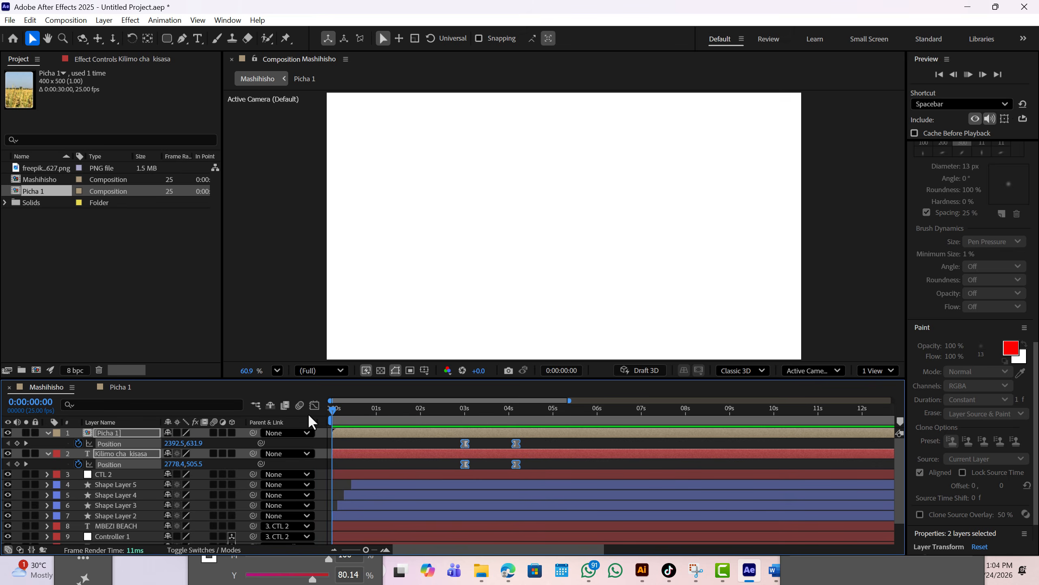
{"action": "key", "text": "space"}
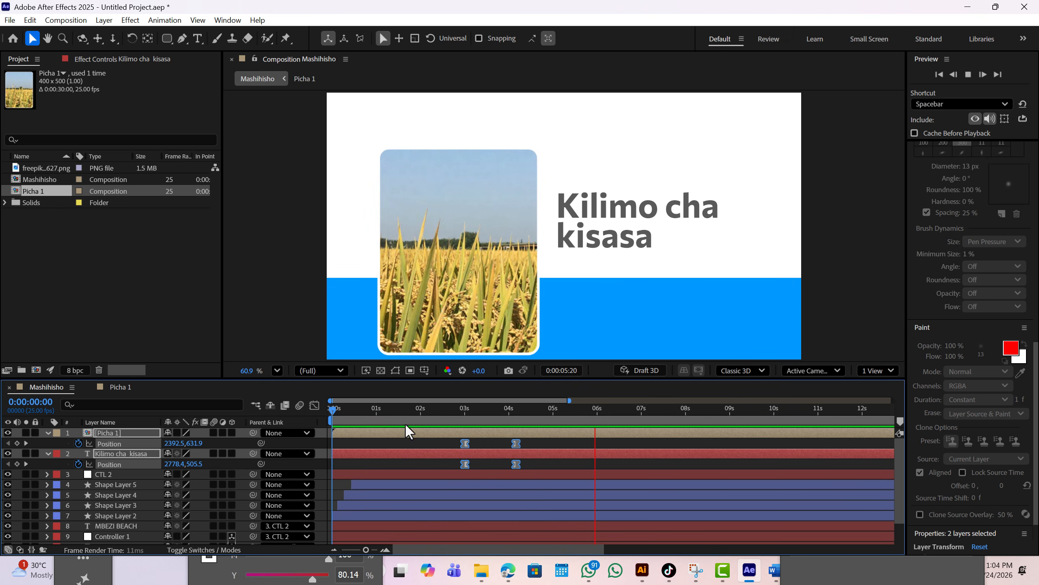
{"action": "left_click_drag", "start_coordinate": [466, 408], "coordinate": [460, 408]}
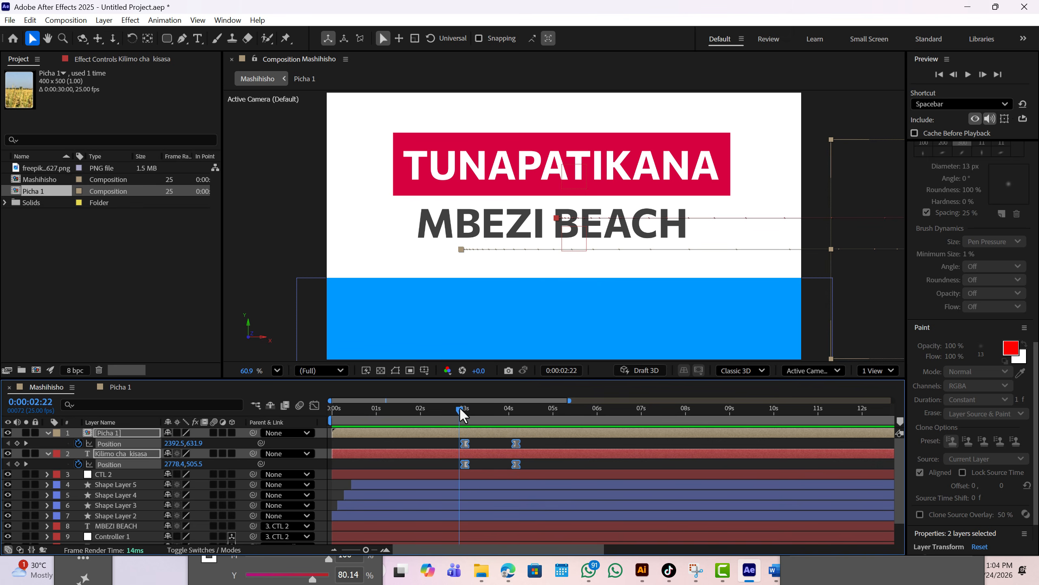
{"action": "key", "text": "space"}
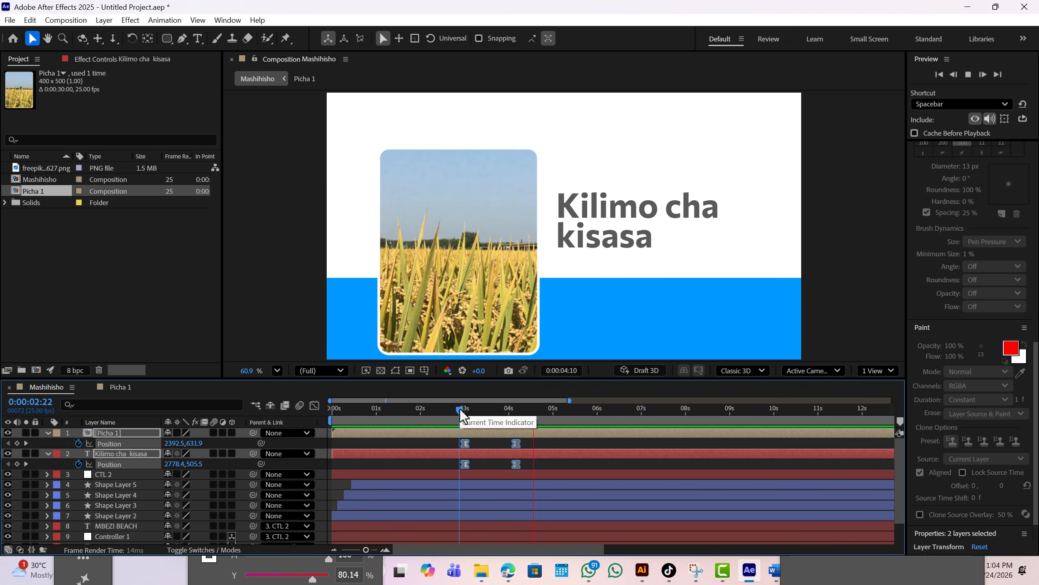
{"action": "left_click", "coordinate": [277, 370]}
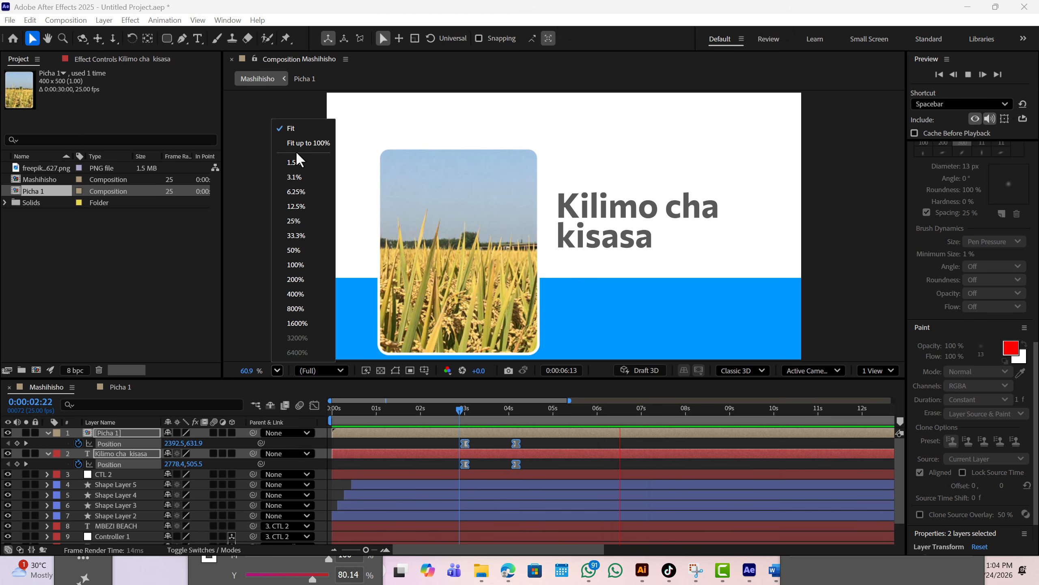
{"action": "left_click", "coordinate": [292, 131]}
{"action": "key", "text": "space"}
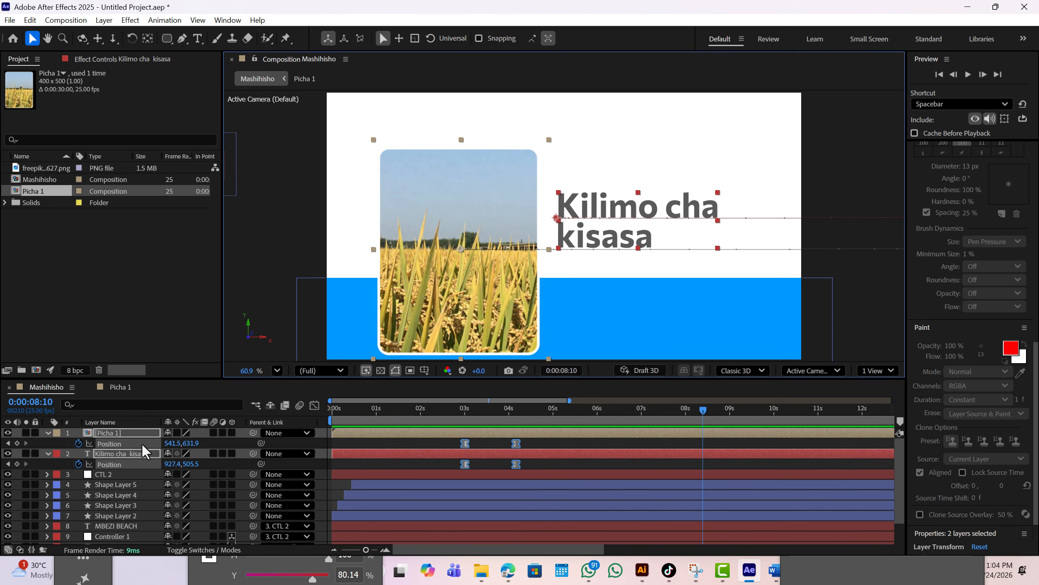
Try scaling Picha 1 to 170% and the "Kilimo cha kisasa" caption to 93% together.
{"action": "key", "text": "s"}
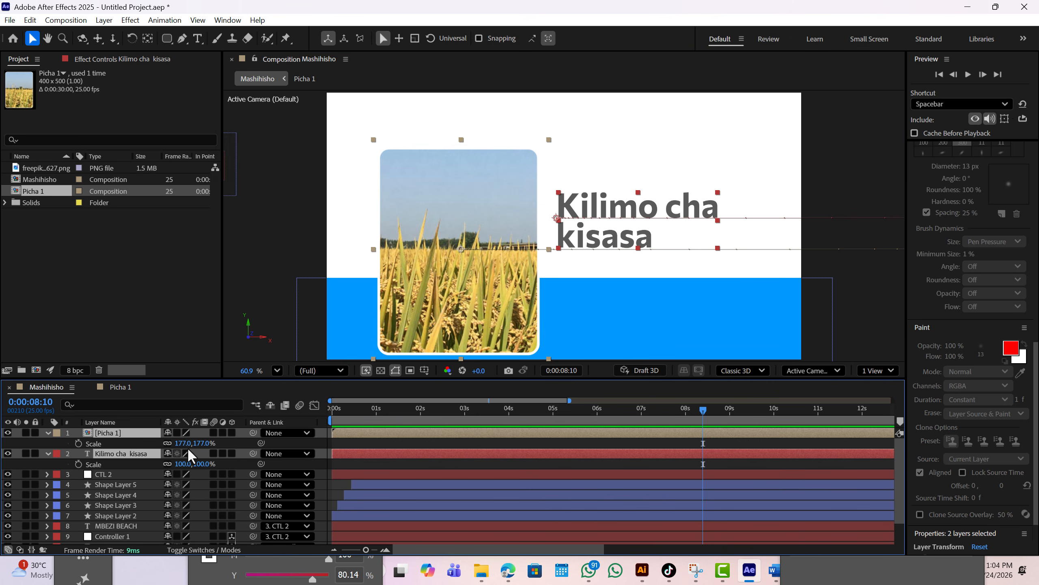
{"action": "left_click_drag", "start_coordinate": [186, 448], "coordinate": [190, 453]}
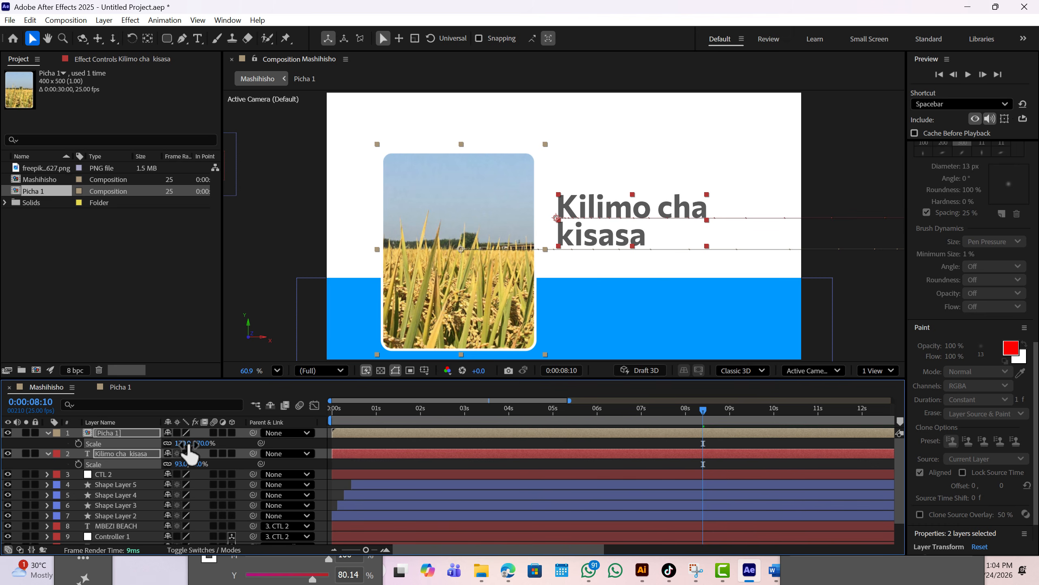
{"action": "key", "text": "ctrl+z"}
{"action": "left_click", "coordinate": [221, 443]}
Scale only the Picha 1 layer to 164%.
{"action": "left_click", "coordinate": [147, 433]}
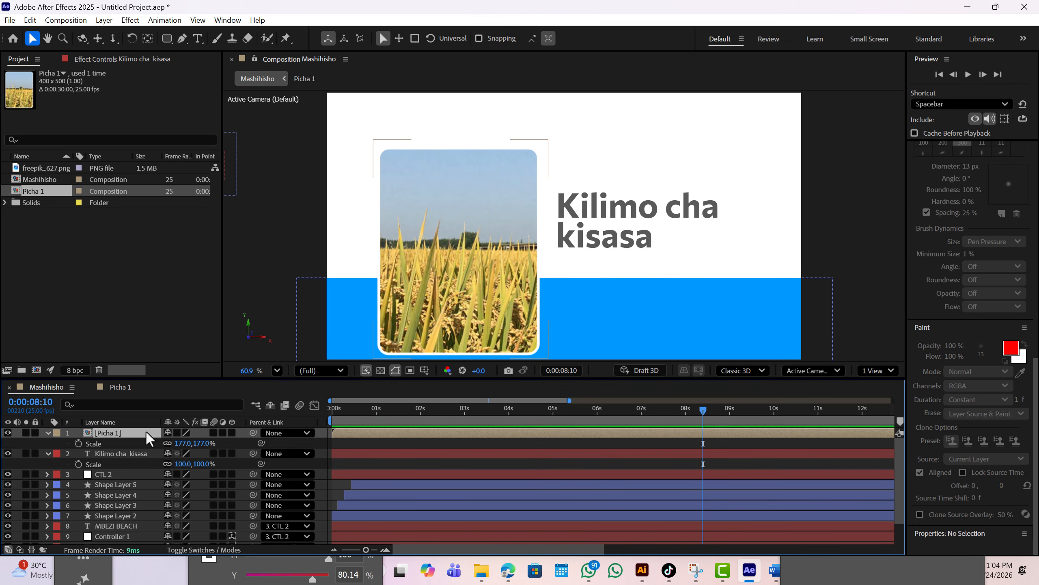
{"action": "key", "text": "s"}
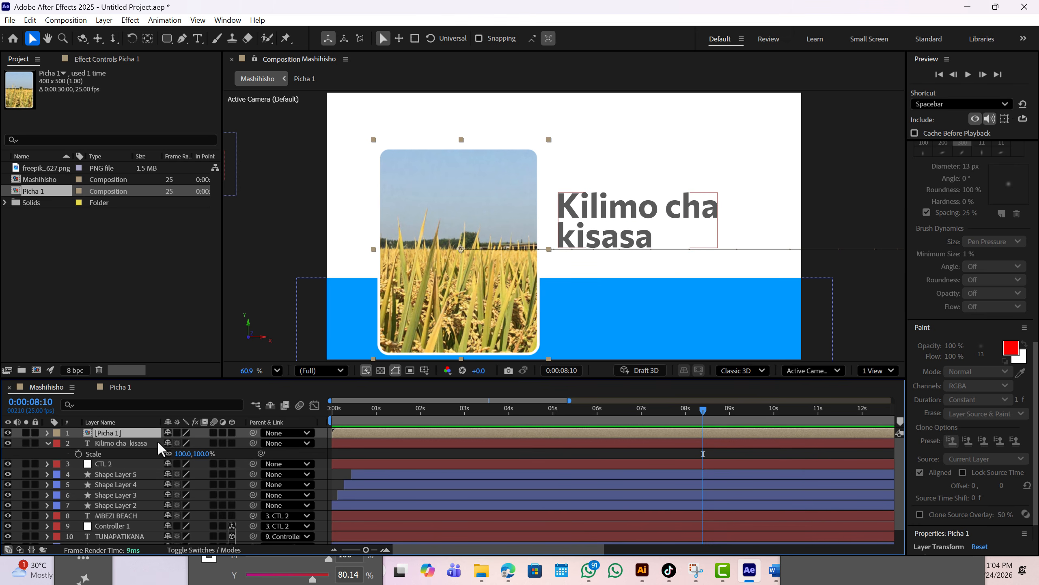
{"action": "key", "text": "s"}
{"action": "left_click_drag", "start_coordinate": [183, 447], "coordinate": [176, 445]}
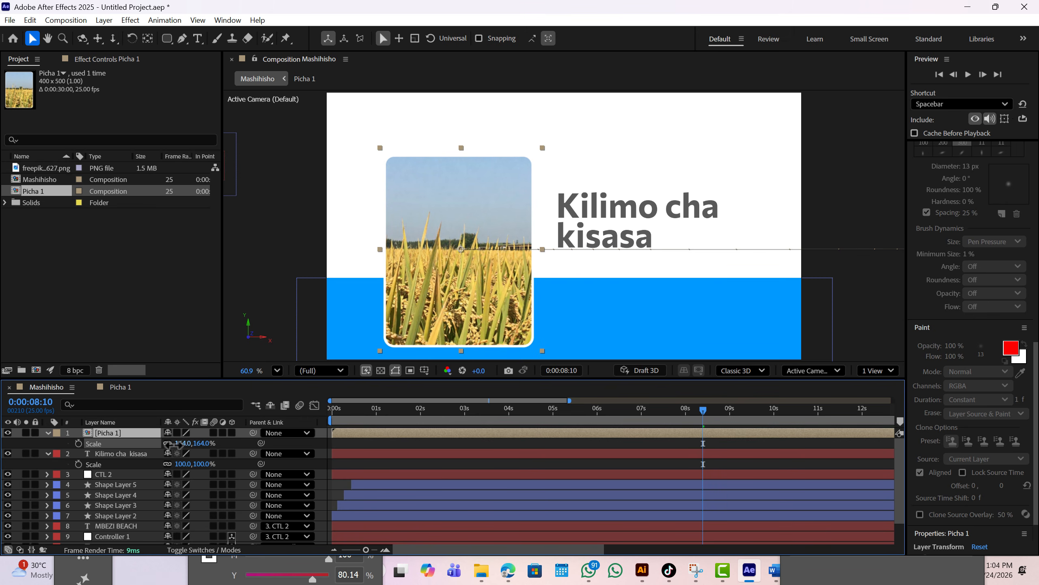
Play the composition from the beginning and move the current time to 0:00:02:00.
{"action": "key", "text": "Home"}
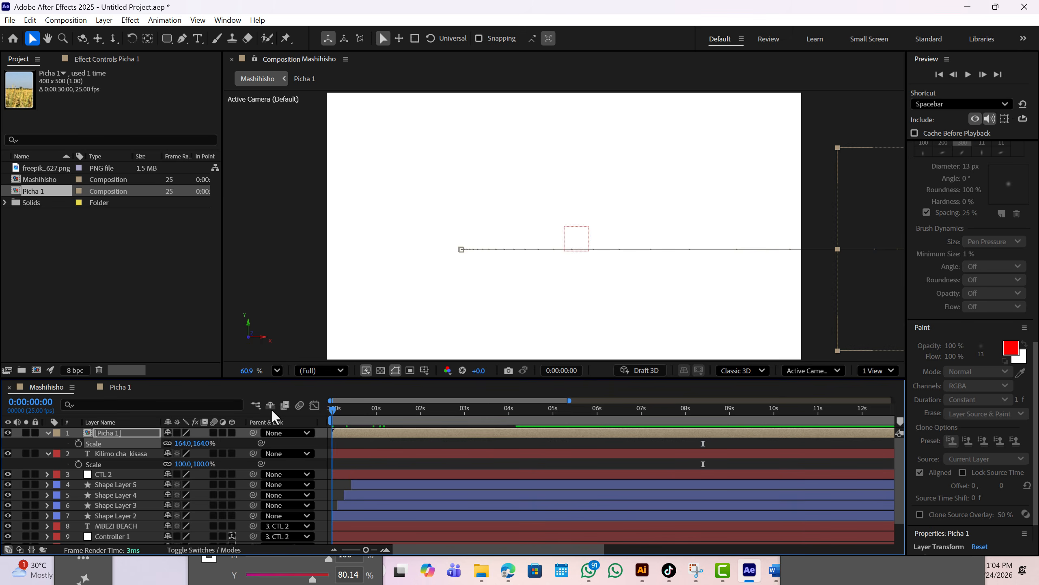
{"action": "key", "text": "space"}
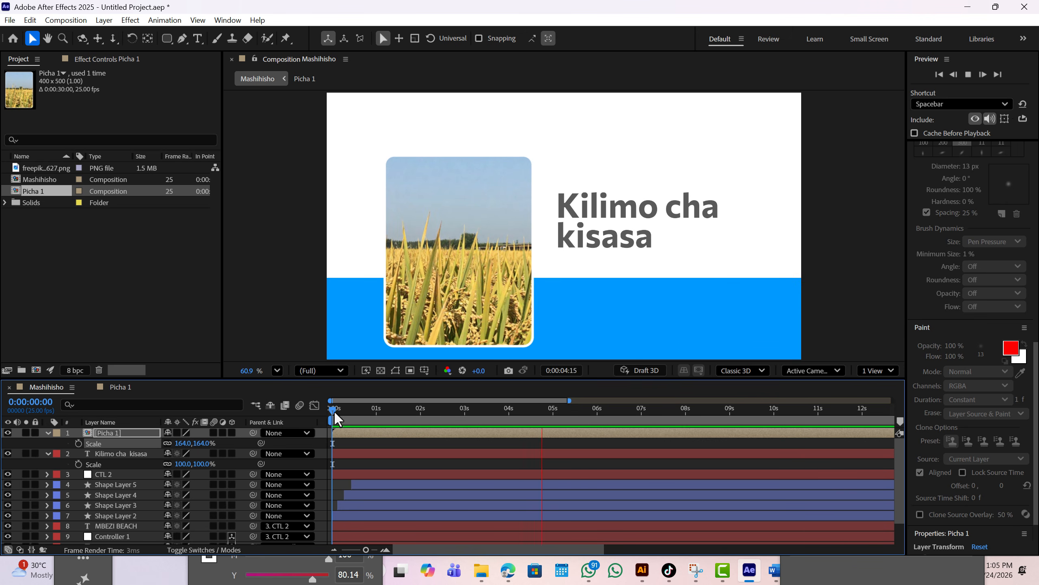
{"action": "left_click_drag", "start_coordinate": [335, 412], "coordinate": [420, 412]}
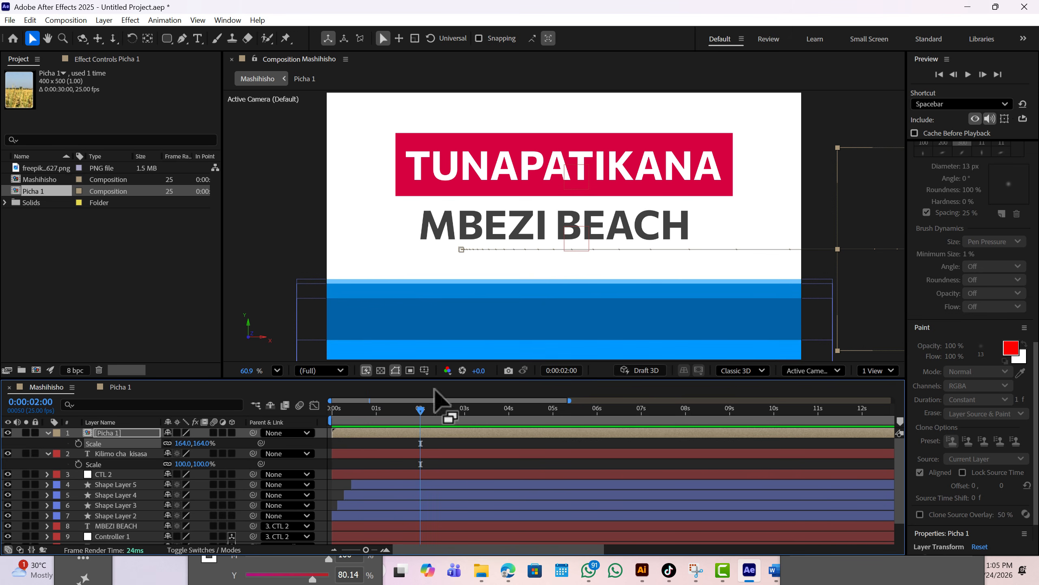
{"action": "left_click", "coordinate": [492, 292]}
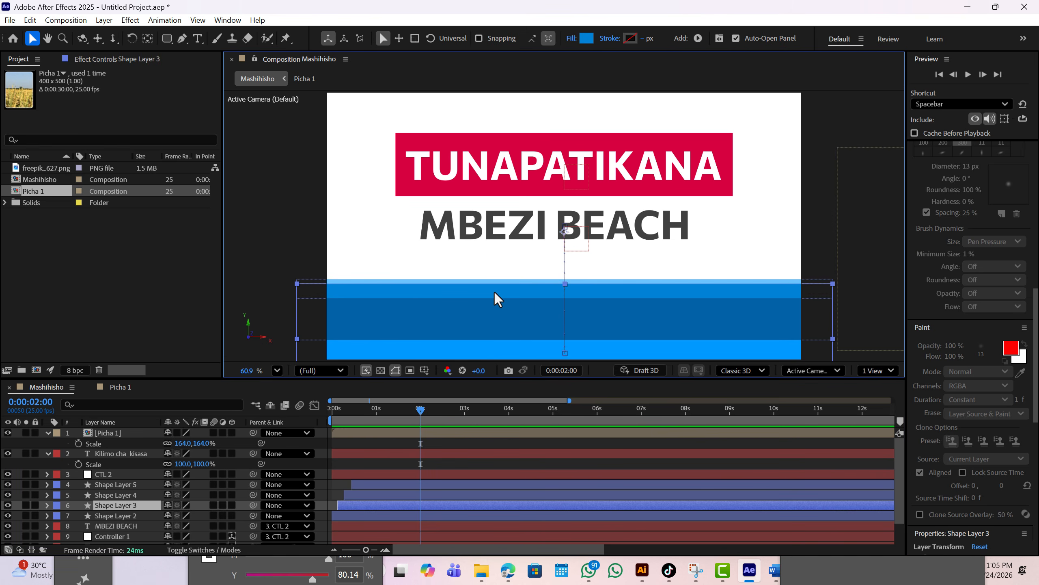
{"action": "left_click", "coordinate": [587, 38]}
{"action": "left_click_drag", "start_coordinate": [532, 183], "coordinate": [730, 293]}
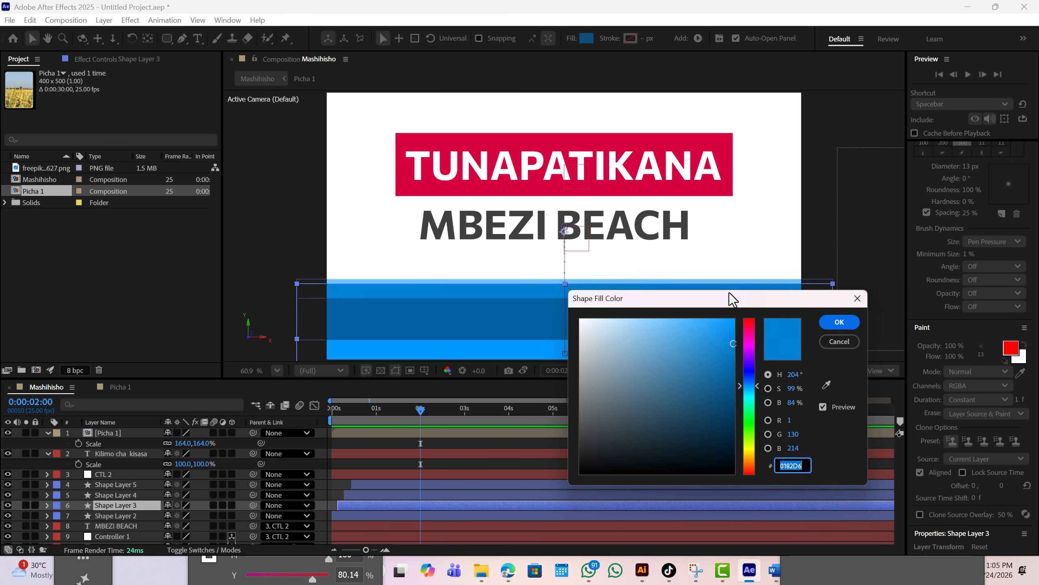
{"action": "left_click", "coordinate": [847, 339]}
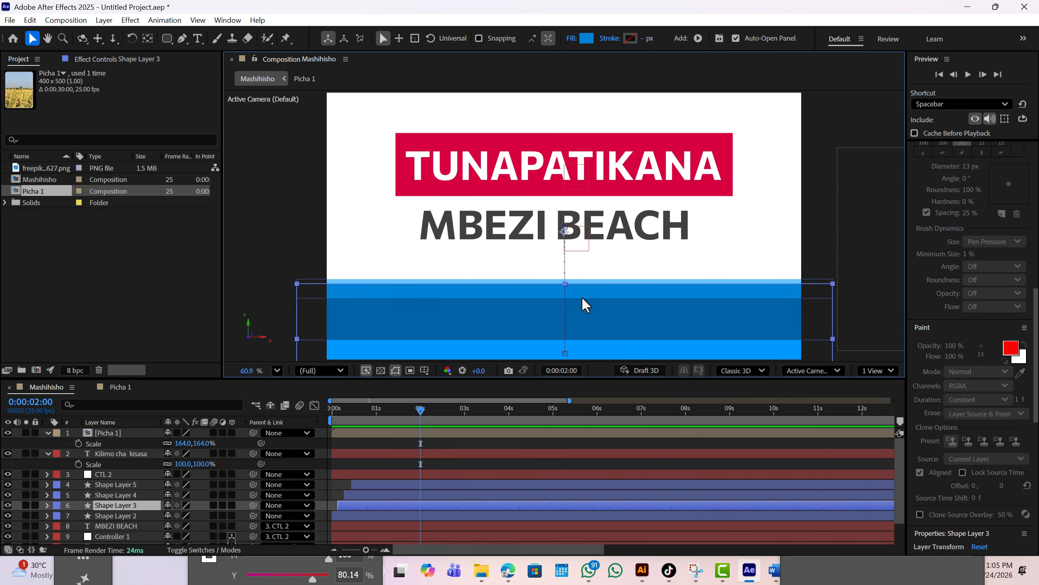
Set the fill colour of Shape Layer 2, the thin uppermost blue band, to 81CDFF.
{"action": "left_click", "coordinate": [539, 279]}
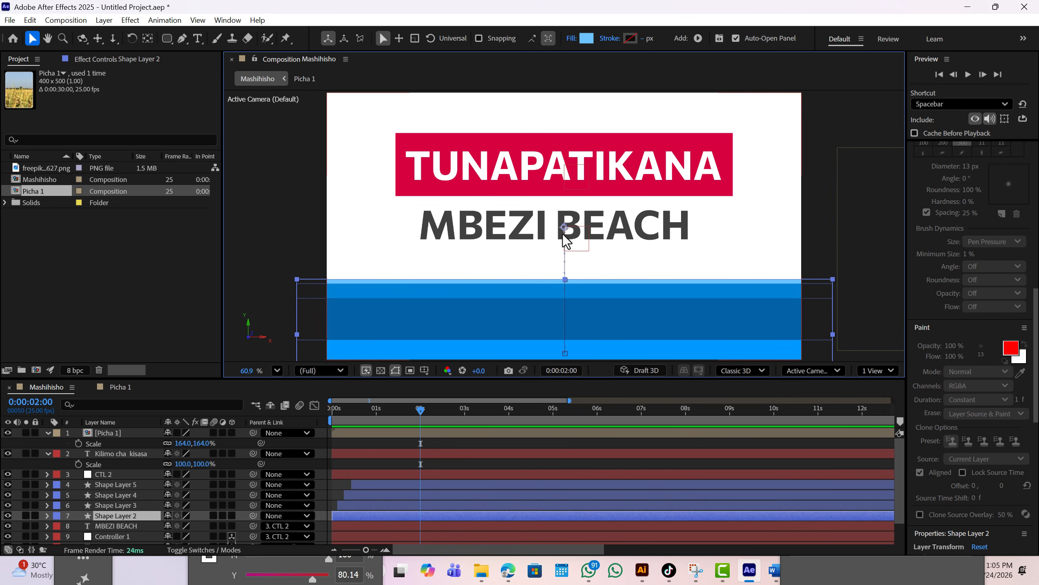
{"action": "left_click", "coordinate": [590, 39]}
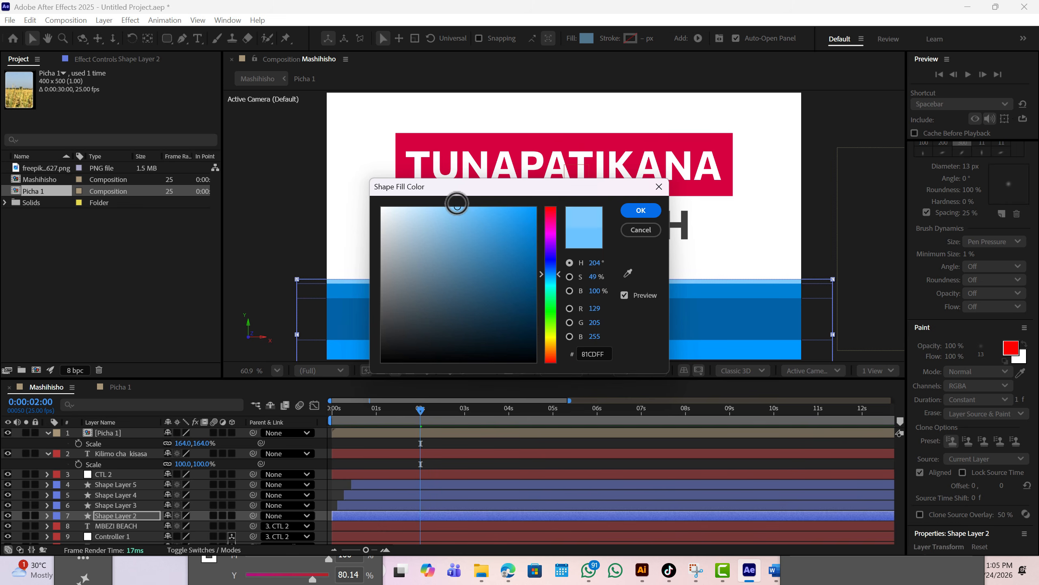
{"action": "left_click", "coordinate": [642, 205]}
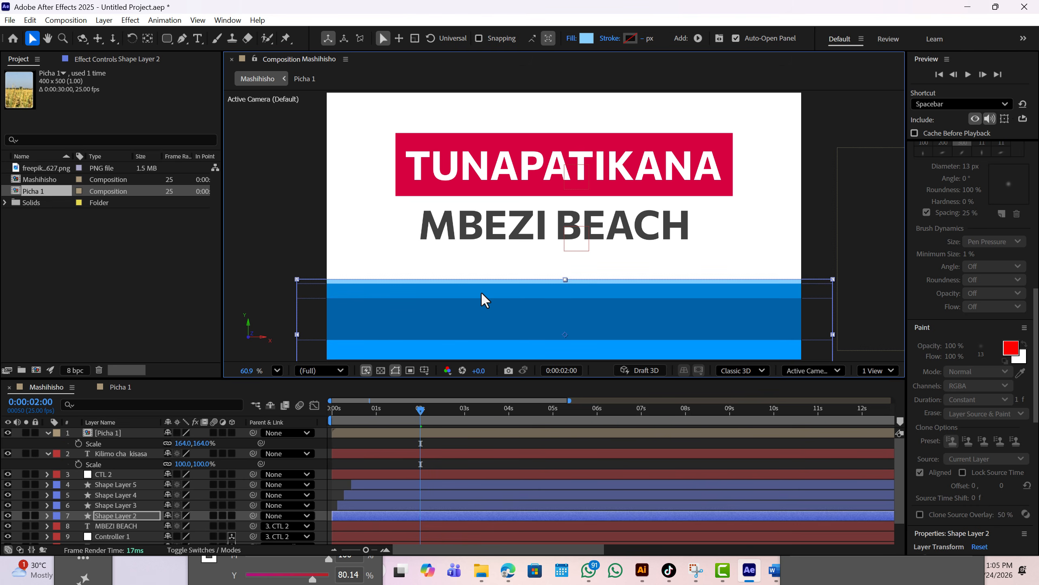
Set the fill colour of Shape Layer 3, the second blue band, to the lighter blue 40AAF0.
{"action": "left_click", "coordinate": [119, 506]}
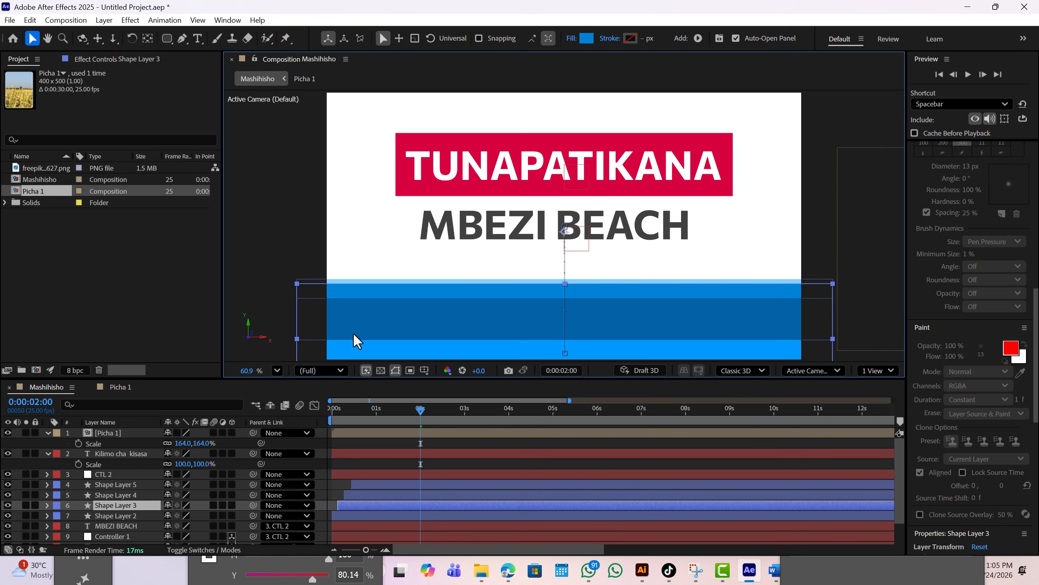
{"action": "left_click", "coordinate": [117, 496]}
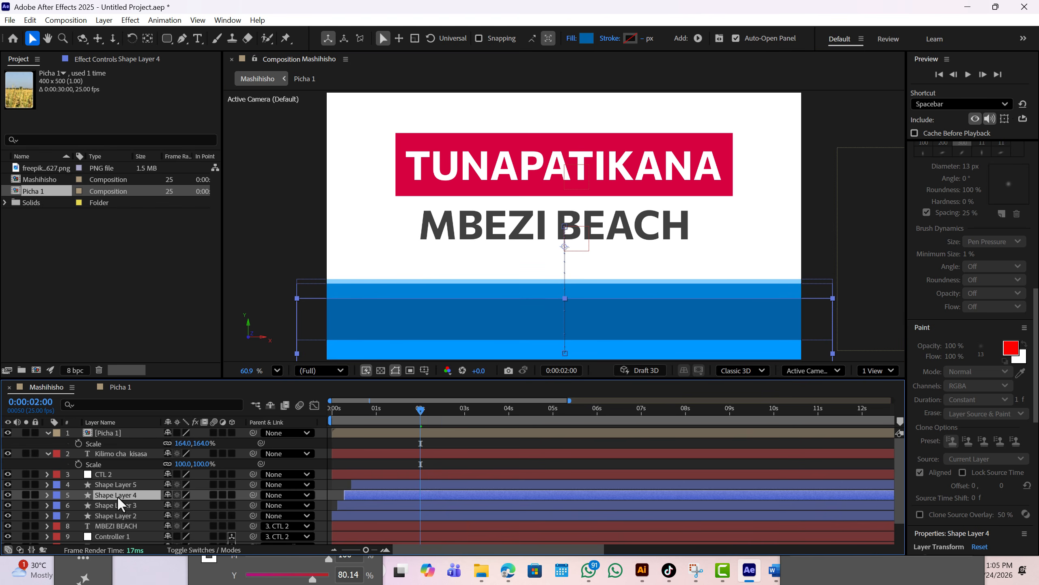
{"action": "left_click", "coordinate": [123, 485]}
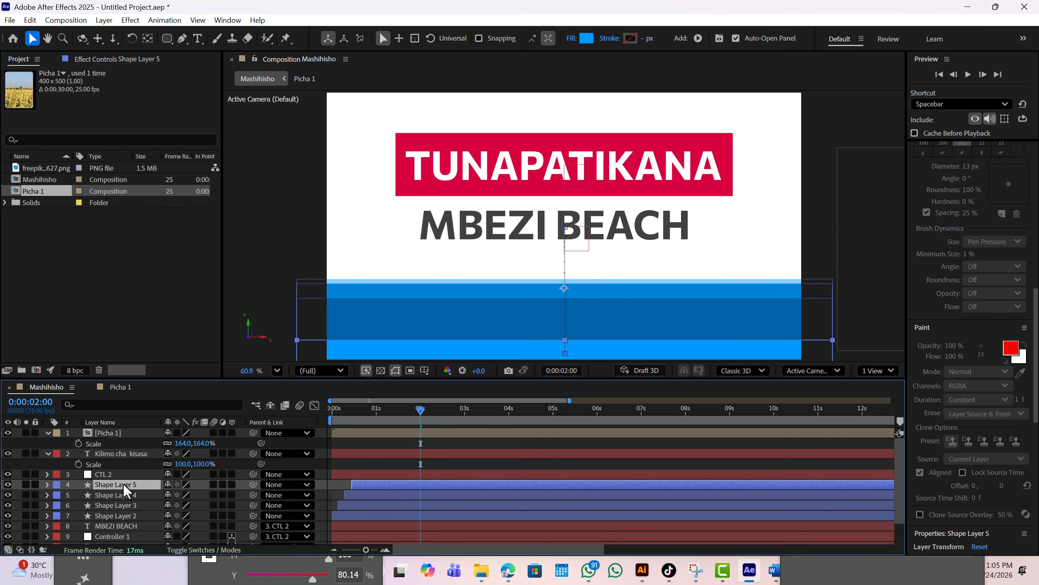
{"action": "left_click", "coordinate": [131, 515]}
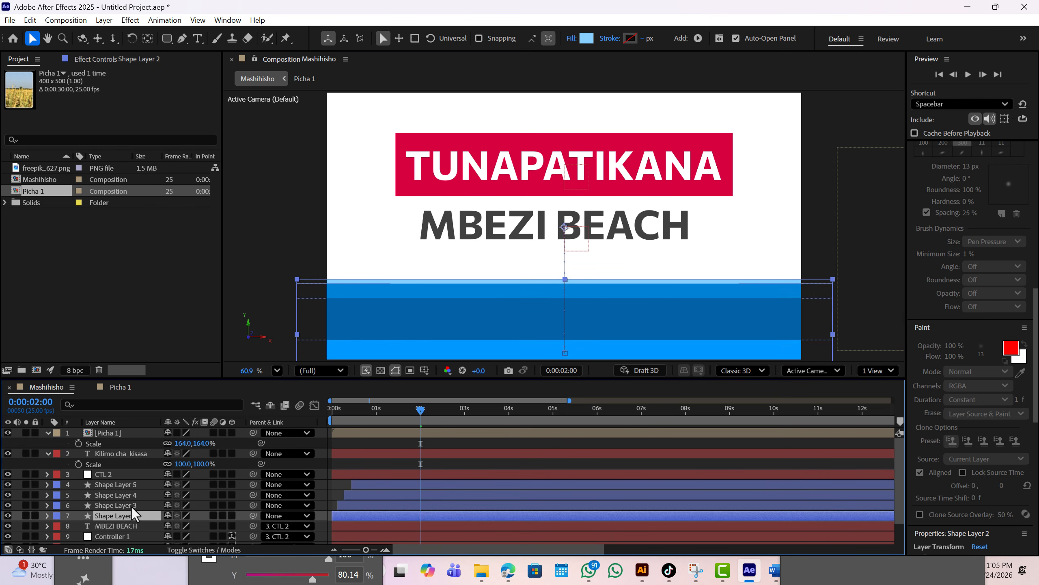
{"action": "left_click", "coordinate": [131, 505]}
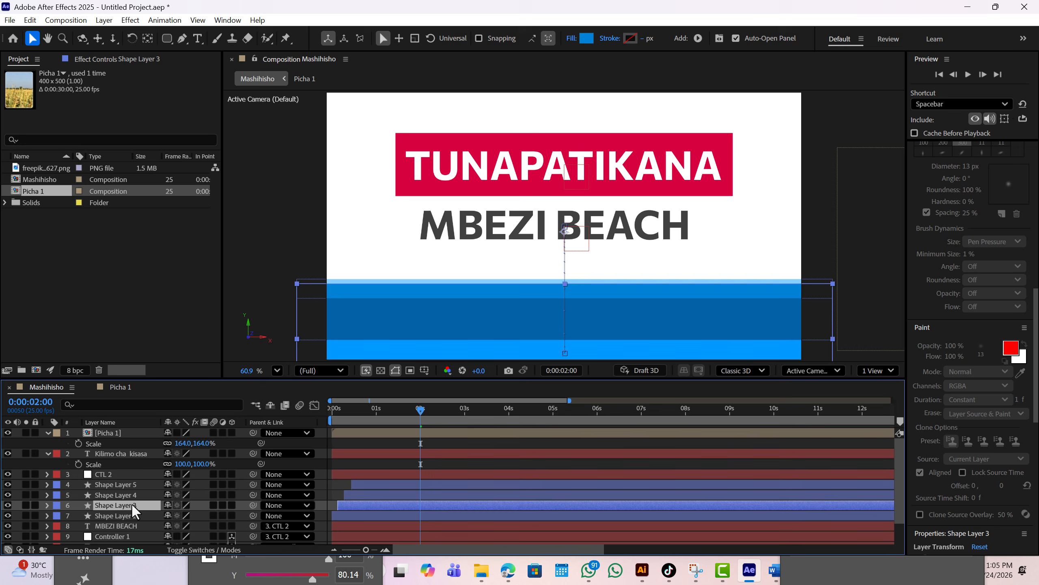
{"action": "left_click", "coordinate": [587, 39]}
{"action": "left_click", "coordinate": [488, 220]}
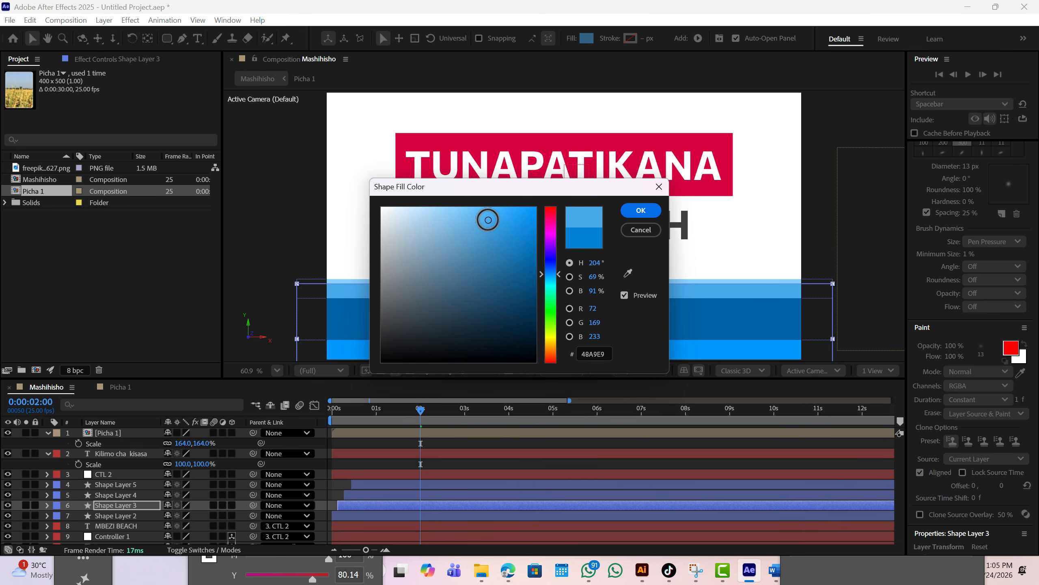
{"action": "left_click_drag", "start_coordinate": [488, 220], "coordinate": [494, 216]}
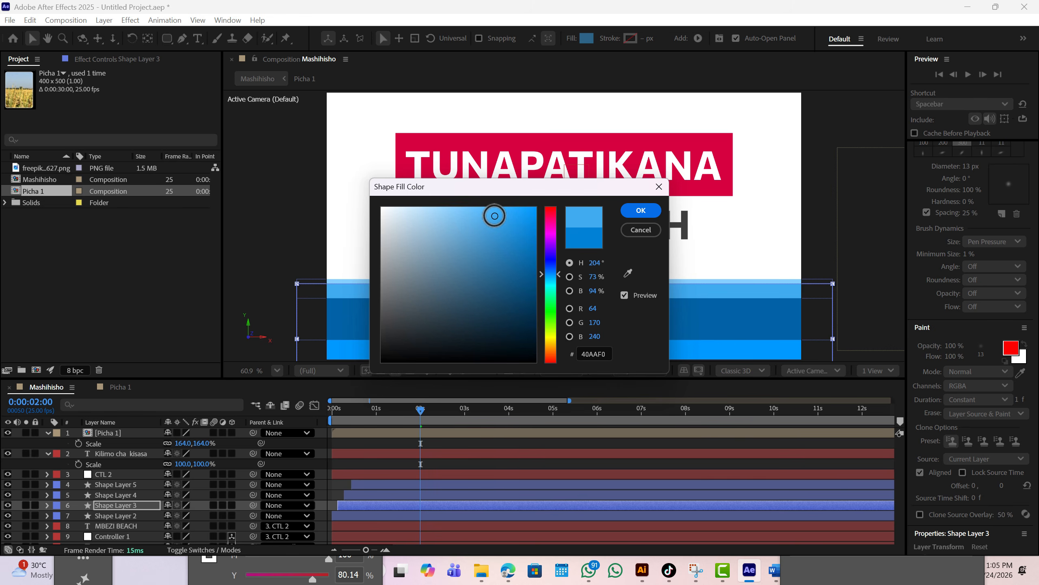
{"action": "left_click", "coordinate": [640, 211]}
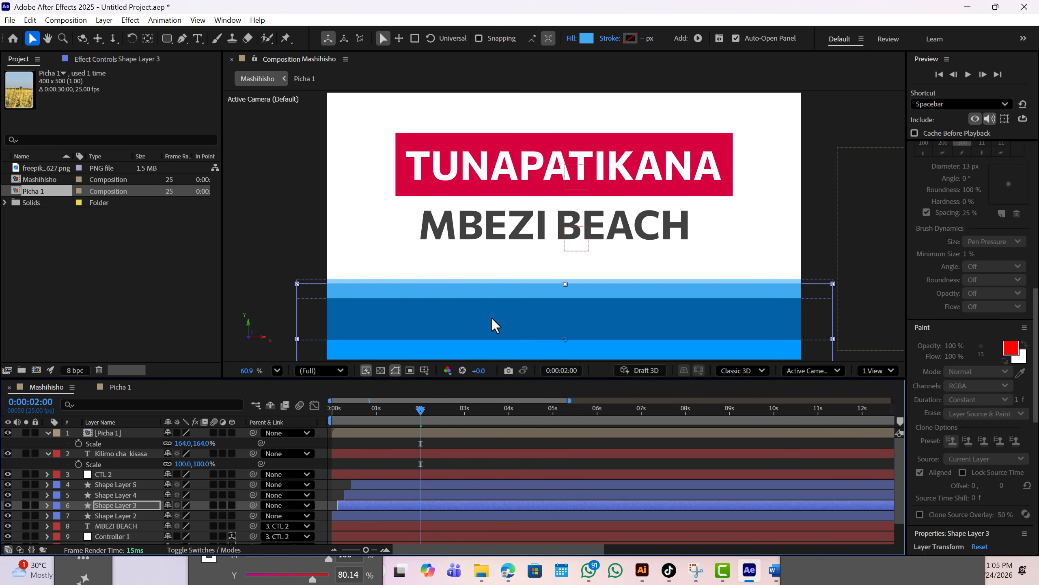
Set the fill colour of Shape Layer 4, the dark blue band, to the brighter blue 1D87D1.
{"action": "left_click", "coordinate": [130, 492]}
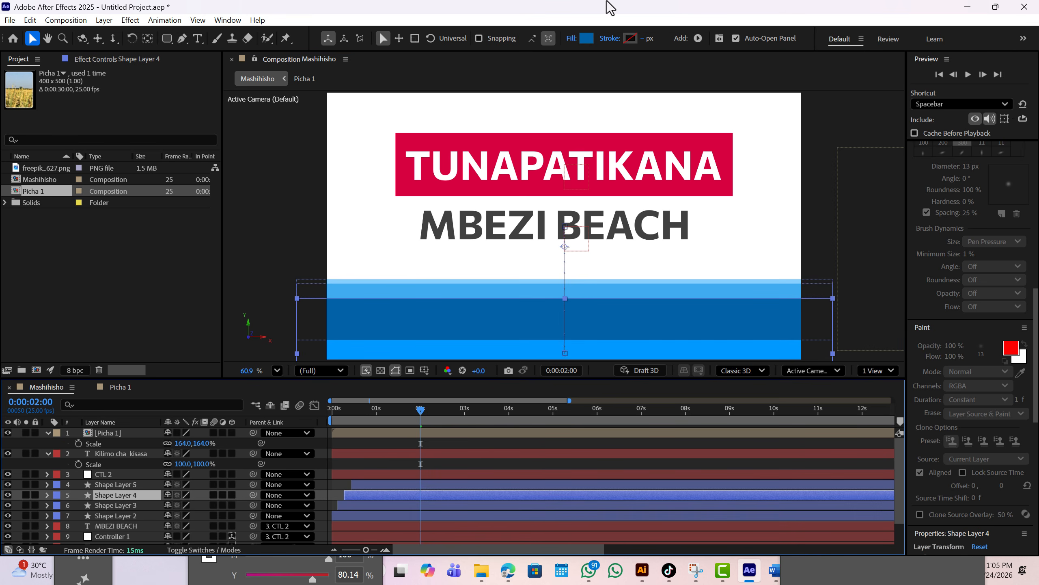
{"action": "left_click", "coordinate": [588, 38]}
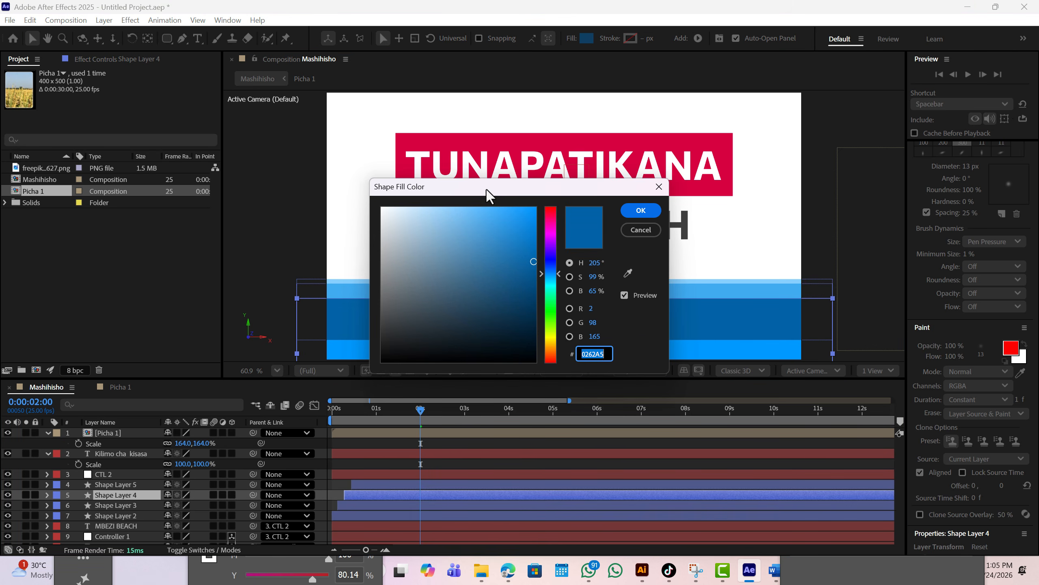
{"action": "left_click_drag", "start_coordinate": [486, 189], "coordinate": [594, 243]}
{"action": "left_click", "coordinate": [574, 241]}
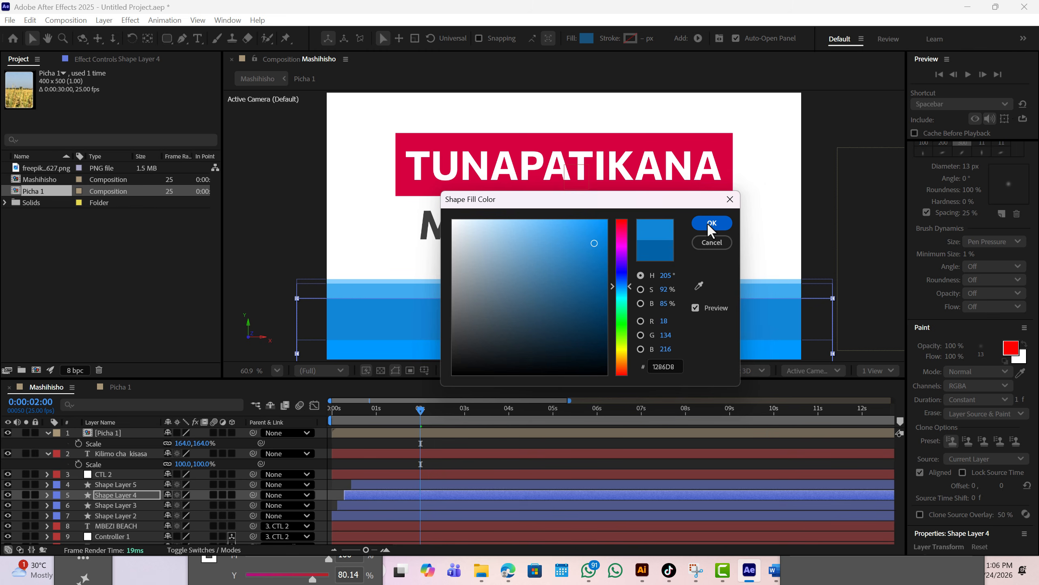
{"action": "mouse_move", "coordinate": [594, 243]}
{"action": "left_mouse_down"}
{"action": "mouse_move", "coordinate": [590, 216]}
{"action": "mouse_move", "coordinate": [614, 222]}
{"action": "mouse_move", "coordinate": [584, 229]}
{"action": "mouse_move", "coordinate": [584, 243]}
{"action": "left_mouse_up"}
{"action": "left_click", "coordinate": [709, 224]}
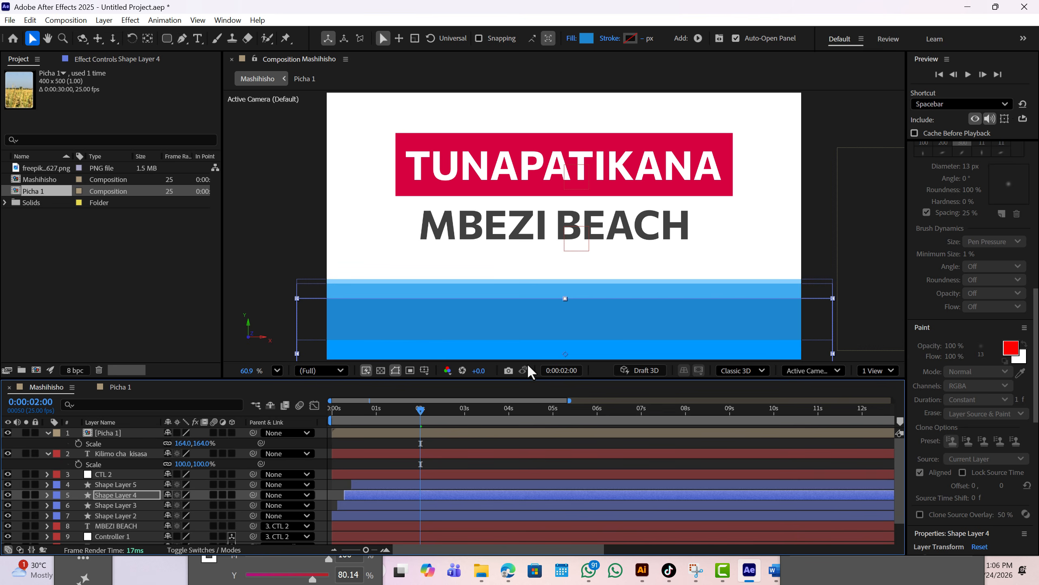
Play the composition from the beginning to check the band colours, and move the current time to 0:00:02:00.
{"action": "left_click_drag", "start_coordinate": [421, 411], "coordinate": [297, 414]}
{"action": "key", "text": "space"}
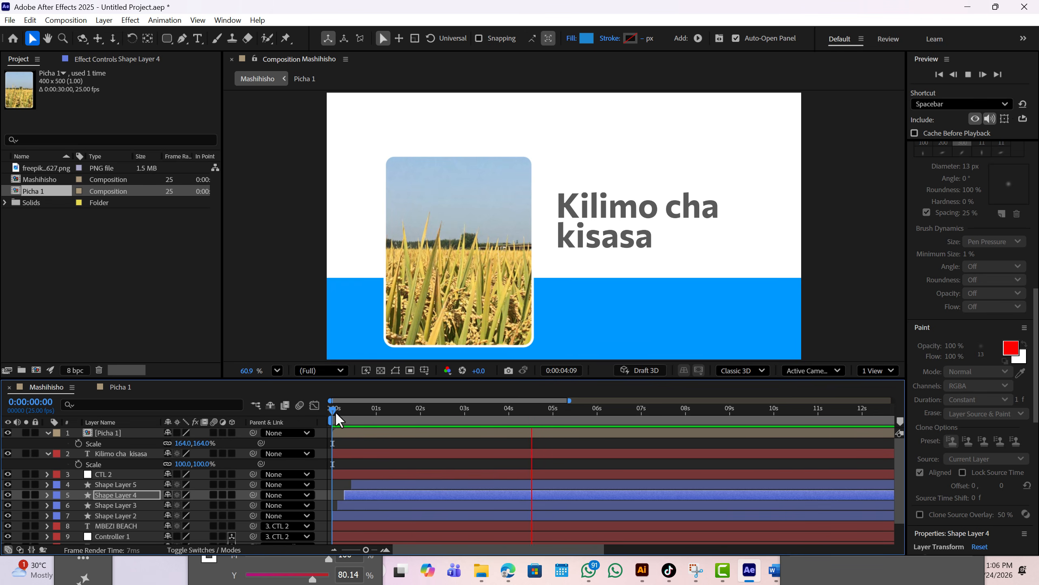
{"action": "left_click_drag", "start_coordinate": [334, 410], "coordinate": [203, 393]}
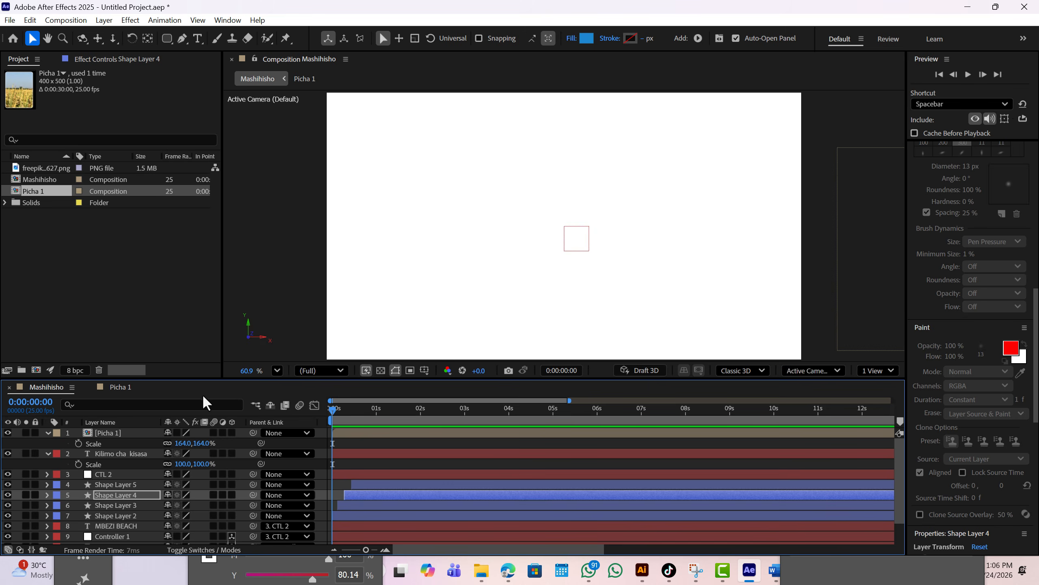
{"action": "key", "text": "space"}
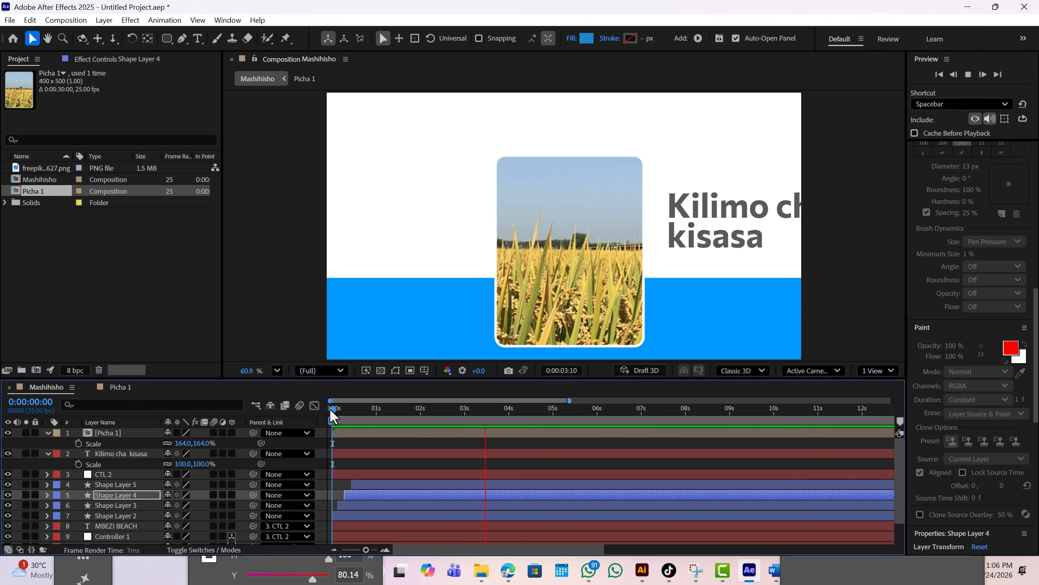
{"action": "left_click_drag", "start_coordinate": [330, 409], "coordinate": [419, 416]}
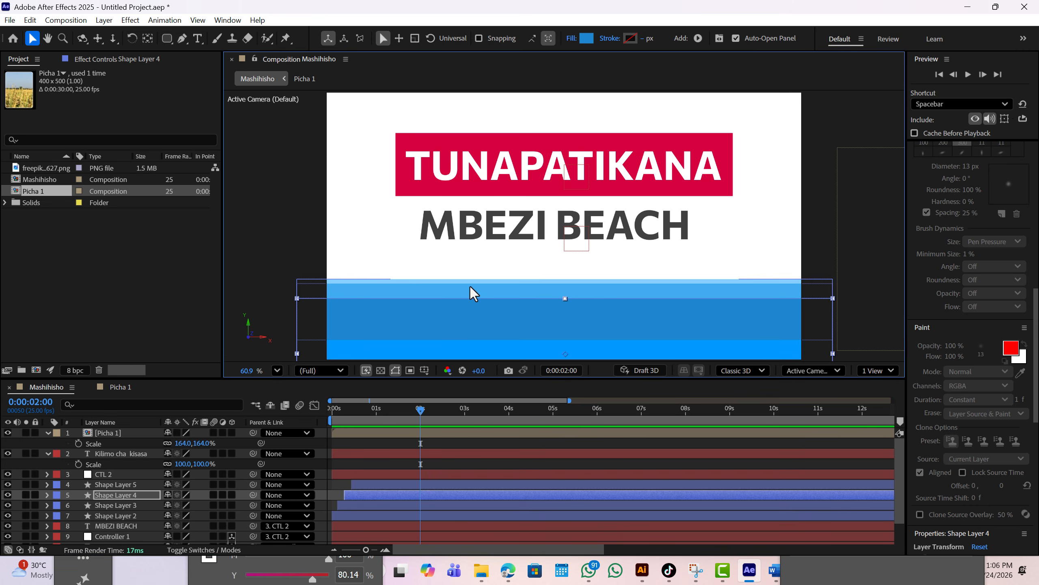
Lighten the fill colour of Shape Layer 3, the second blue band, to 5EBAF7.
{"action": "left_click", "coordinate": [128, 503]}
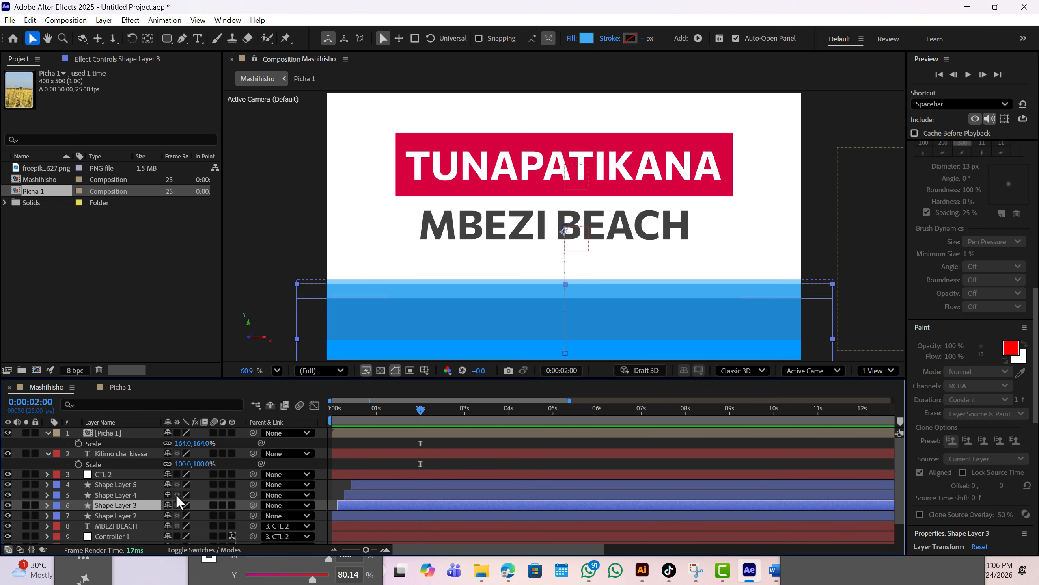
{"action": "left_click", "coordinate": [588, 38]}
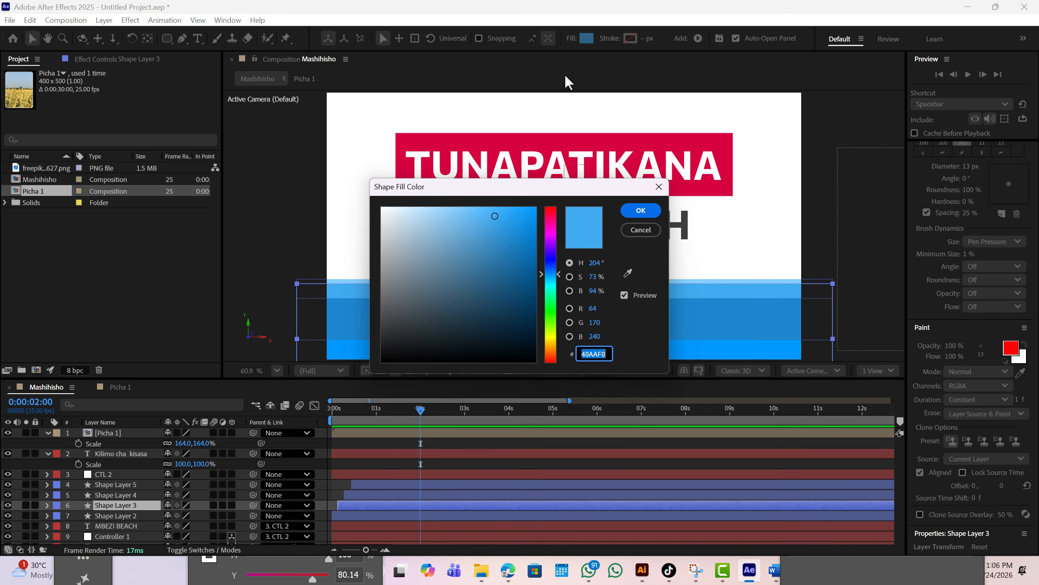
{"action": "left_click_drag", "start_coordinate": [495, 214], "coordinate": [478, 212]}
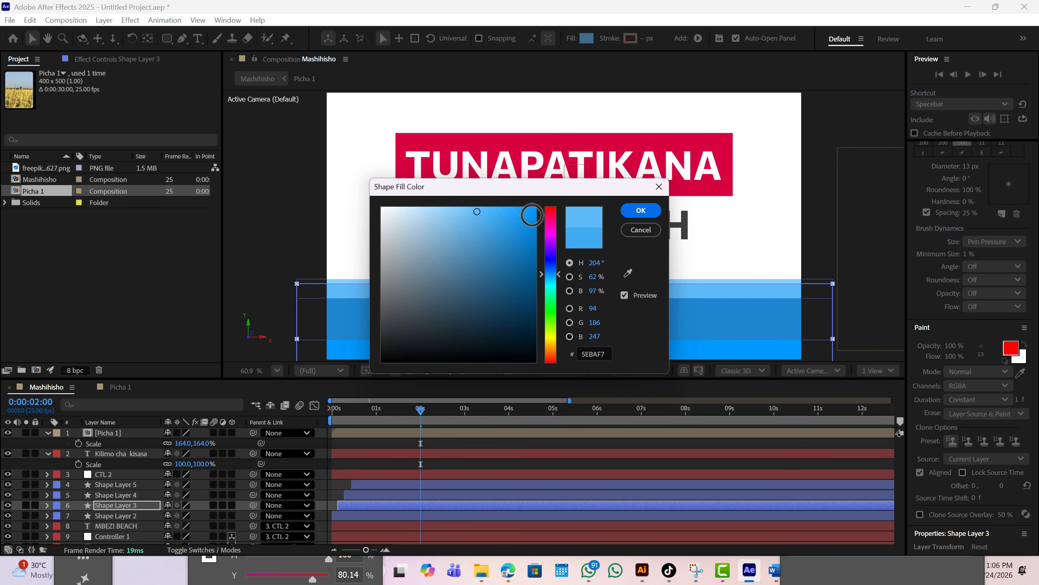
{"action": "left_click", "coordinate": [632, 209]}
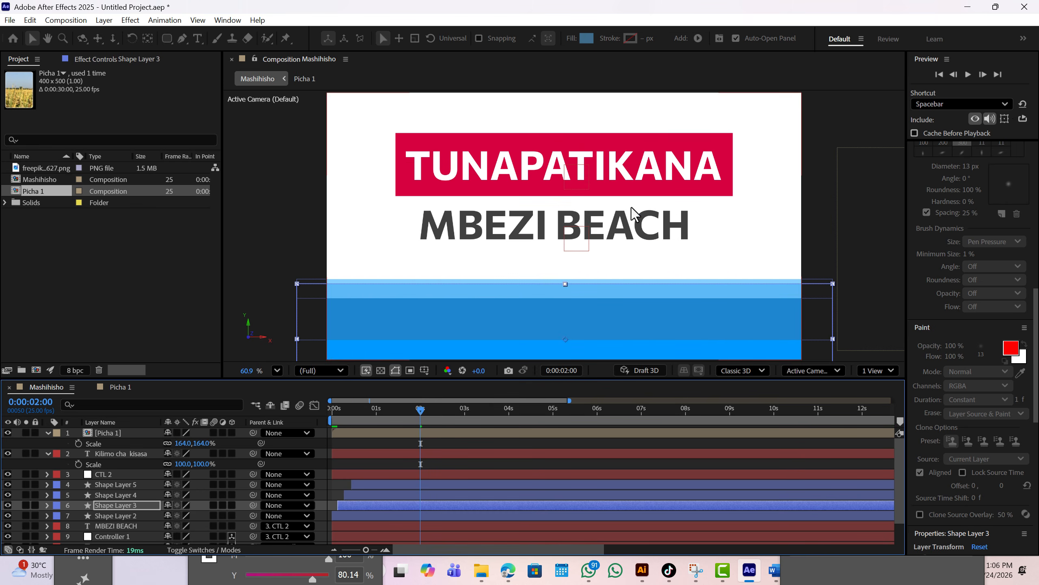
Set the fill colour of Shape Layer 2, the thin uppermost band, to 9FD9FF and nudge the band slightly down.
{"action": "left_click", "coordinate": [381, 280]}
{"action": "left_click", "coordinate": [587, 38]}
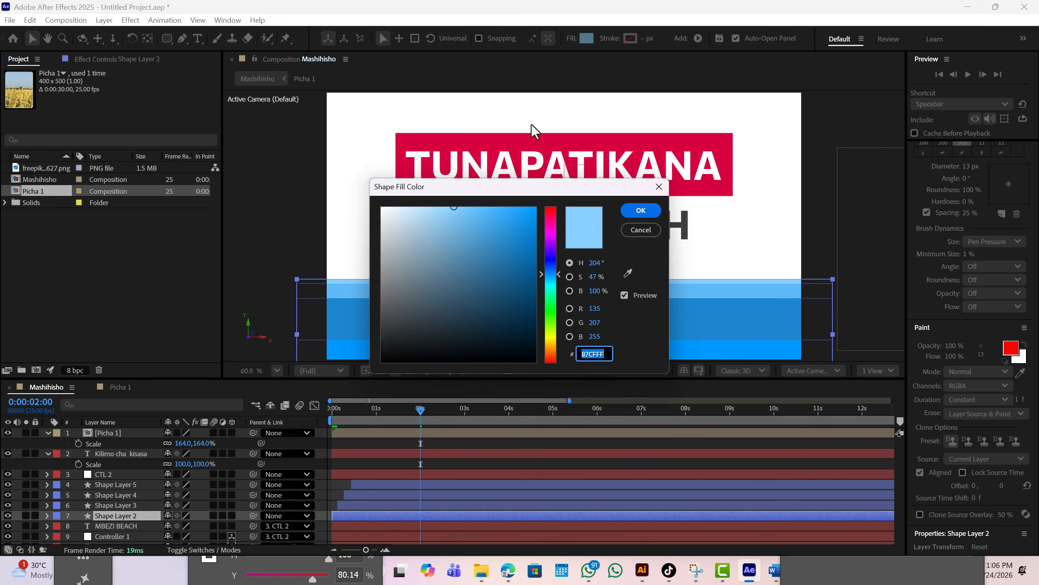
{"action": "left_click", "coordinate": [438, 203]}
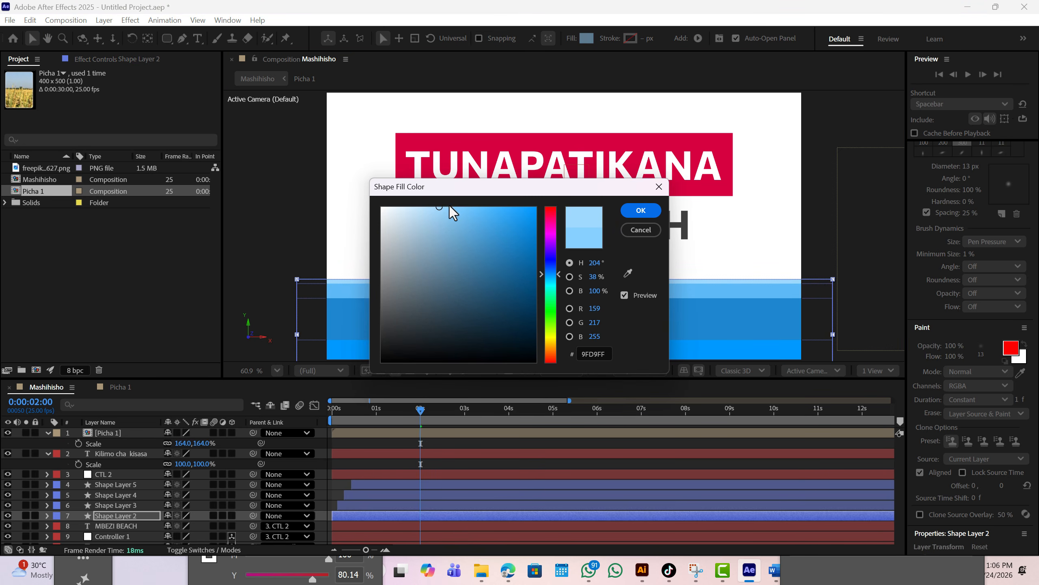
{"action": "left_click", "coordinate": [639, 211]}
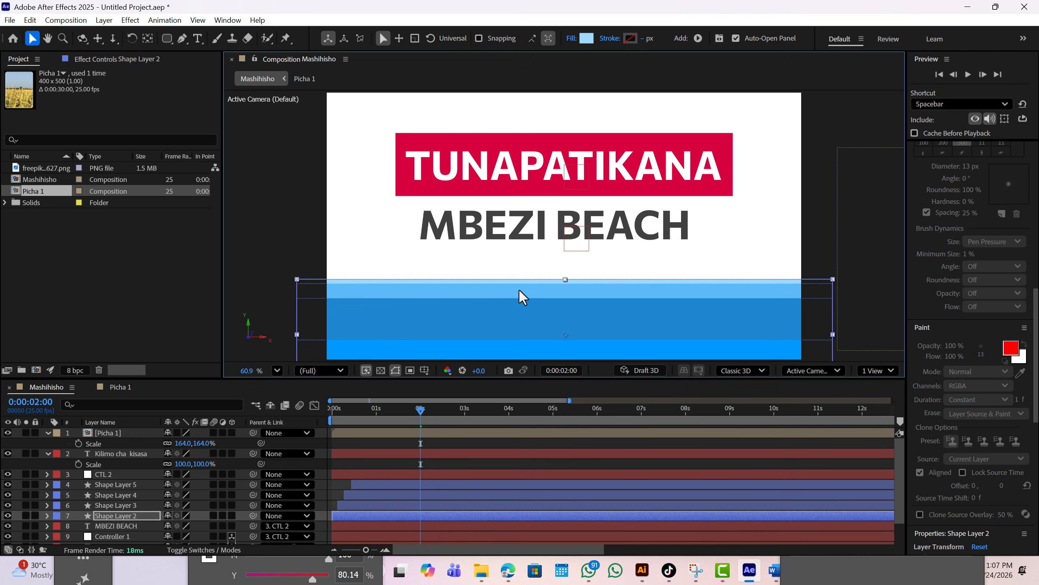
{"action": "key", "text": "Down"}
{"action": "key", "text": "Down"}
{"action": "key", "text": "Down"}
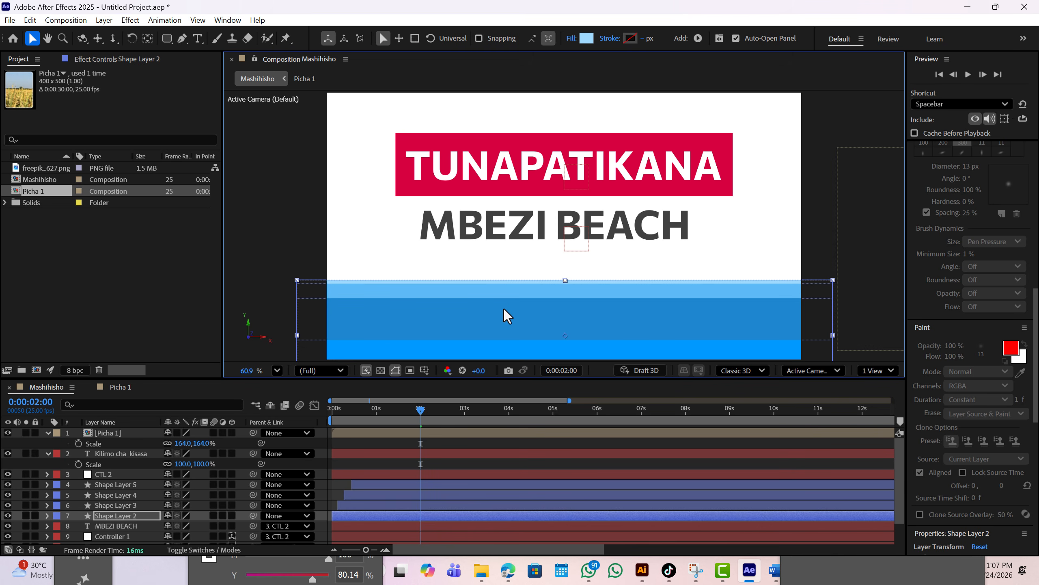
Set the fill colour of Shape Layer 4, the wide middle blue band, to the lighter blue 3BA4ED.
{"action": "left_click", "coordinate": [127, 505]}
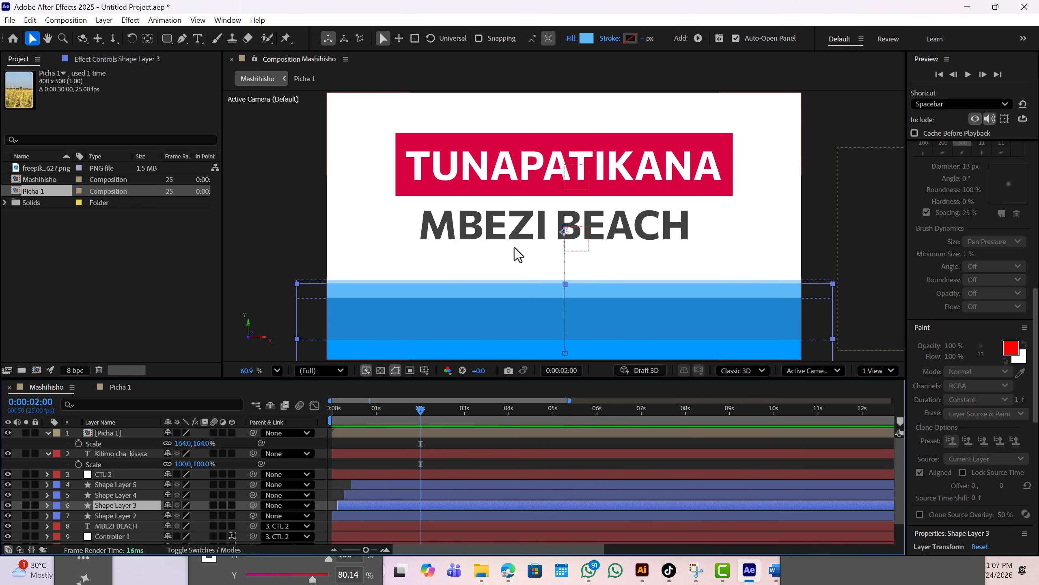
{"action": "left_click", "coordinate": [137, 495]}
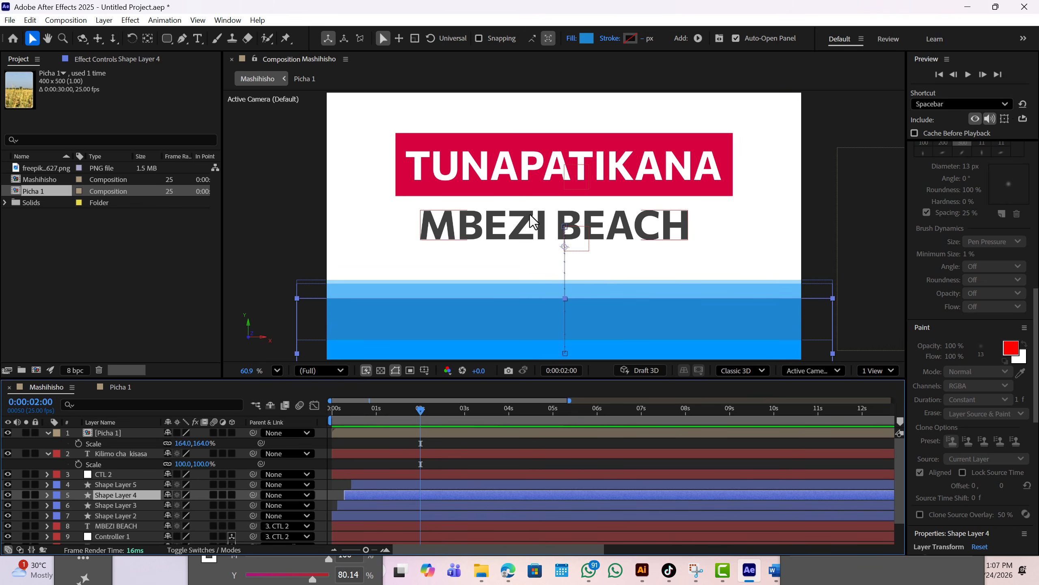
{"action": "left_click", "coordinate": [586, 39]}
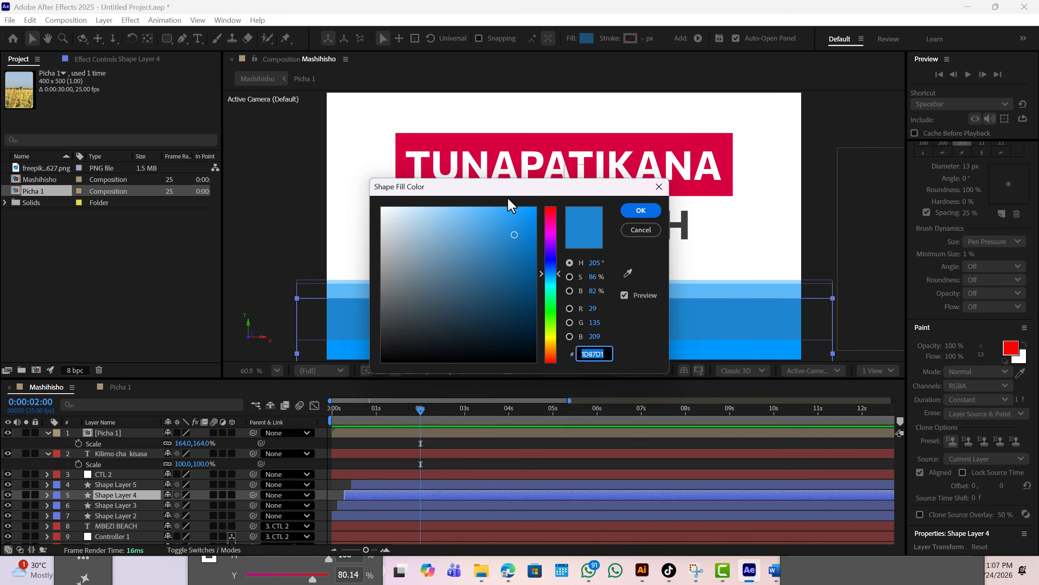
{"action": "left_click_drag", "start_coordinate": [513, 235], "coordinate": [497, 217]}
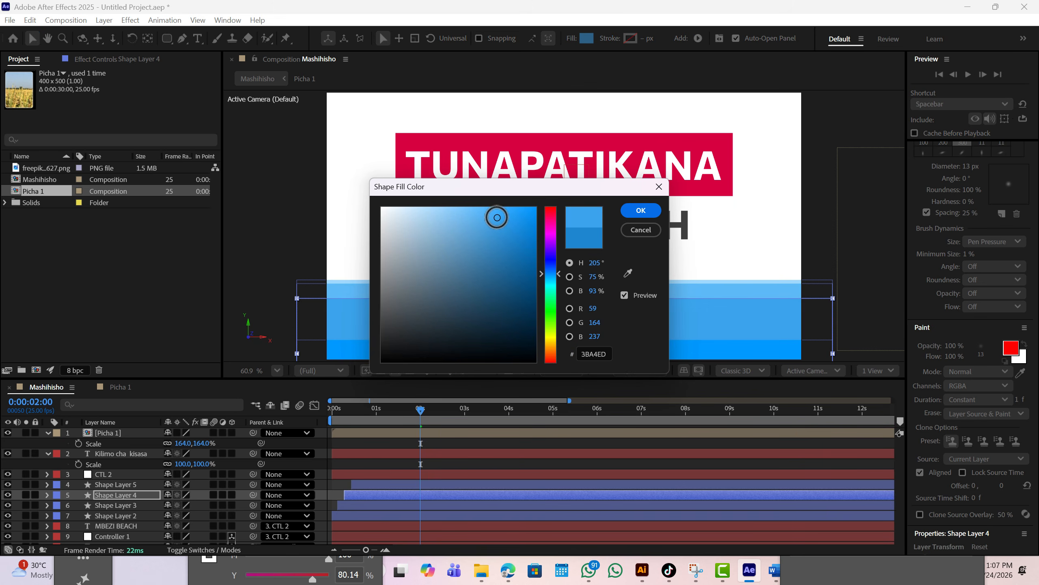
{"action": "left_click", "coordinate": [652, 206]}
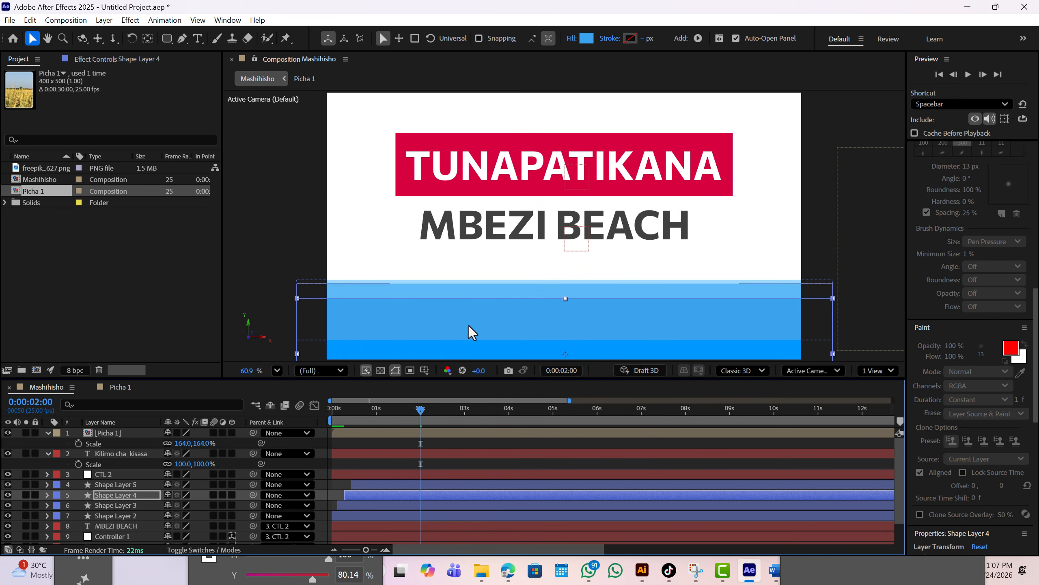
Change the fill colour of Shape Layer 3, the band below the uppermost one, to a slightly paler blue.
{"action": "left_click", "coordinate": [115, 503]}
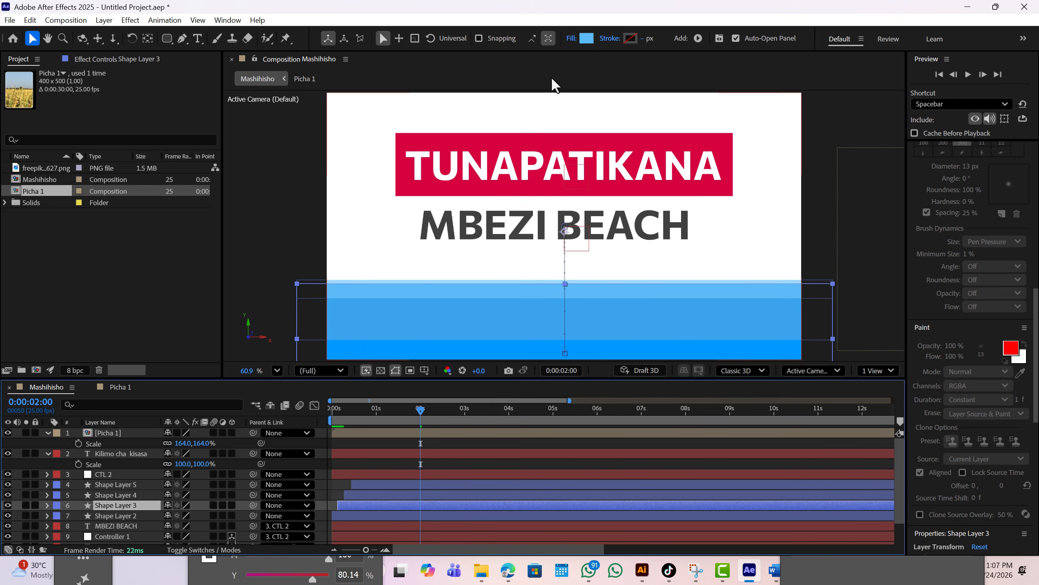
{"action": "left_click", "coordinate": [588, 38]}
{"action": "left_click_drag", "start_coordinate": [477, 212], "coordinate": [469, 206]}
{"action": "left_click", "coordinate": [640, 210]}
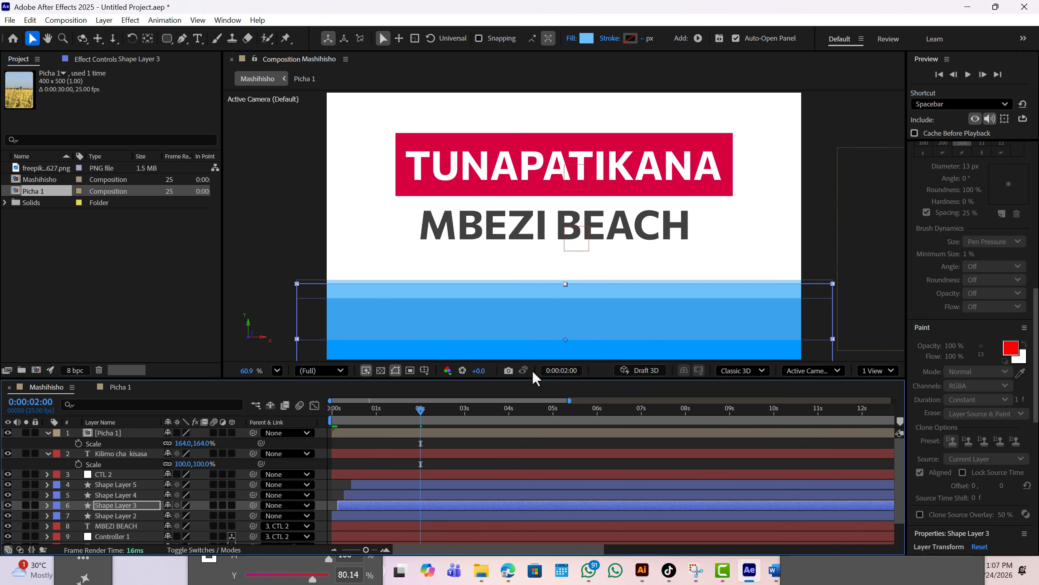
Play the recoloured band animation from the beginning and move the current time to 0:00:03:18.
{"action": "left_click_drag", "start_coordinate": [421, 409], "coordinate": [178, 416]}
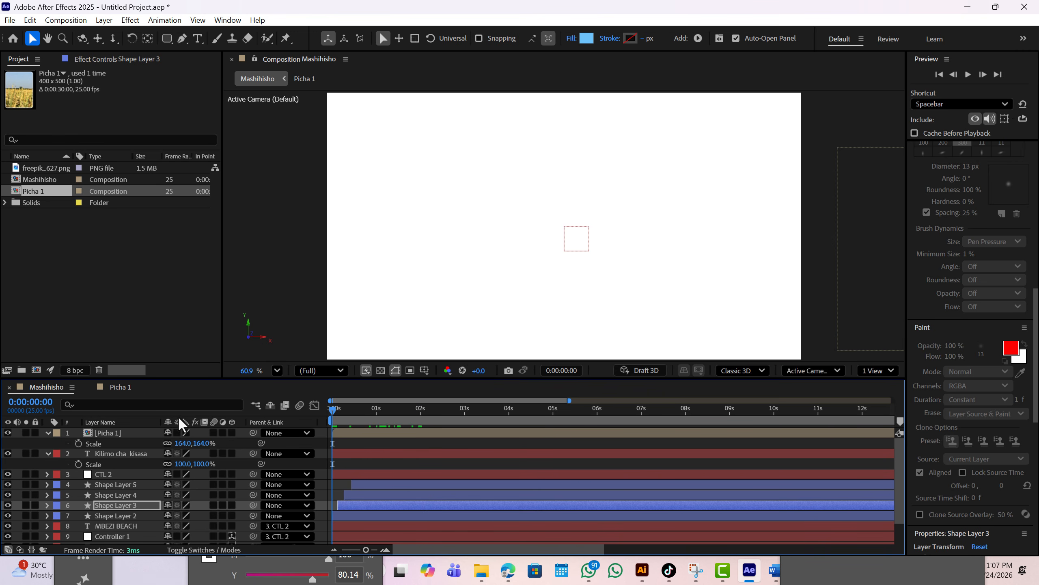
{"action": "key", "text": "space"}
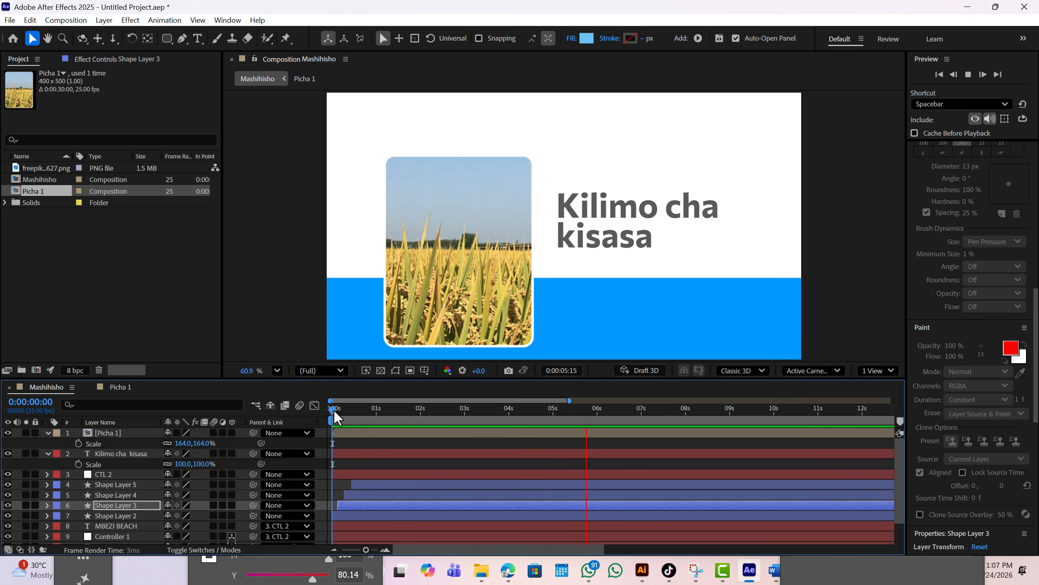
{"action": "left_click_drag", "start_coordinate": [333, 409], "coordinate": [497, 392]}
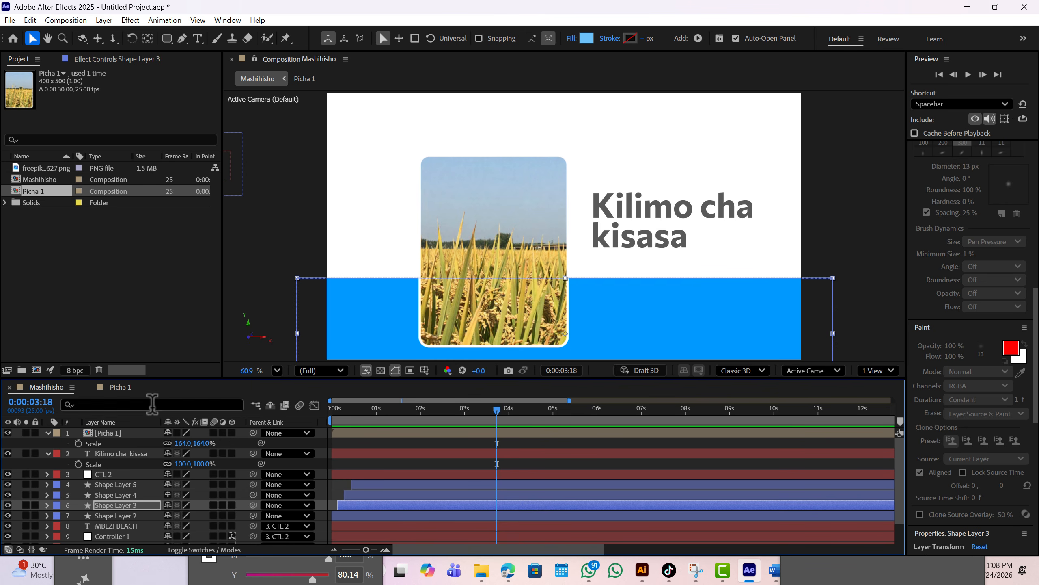
In the Picha 1 composition, set the white stroke of Shape Layer 2 to 23 px and return to the Mashihisho composition.
{"action": "left_click", "coordinate": [119, 387]}
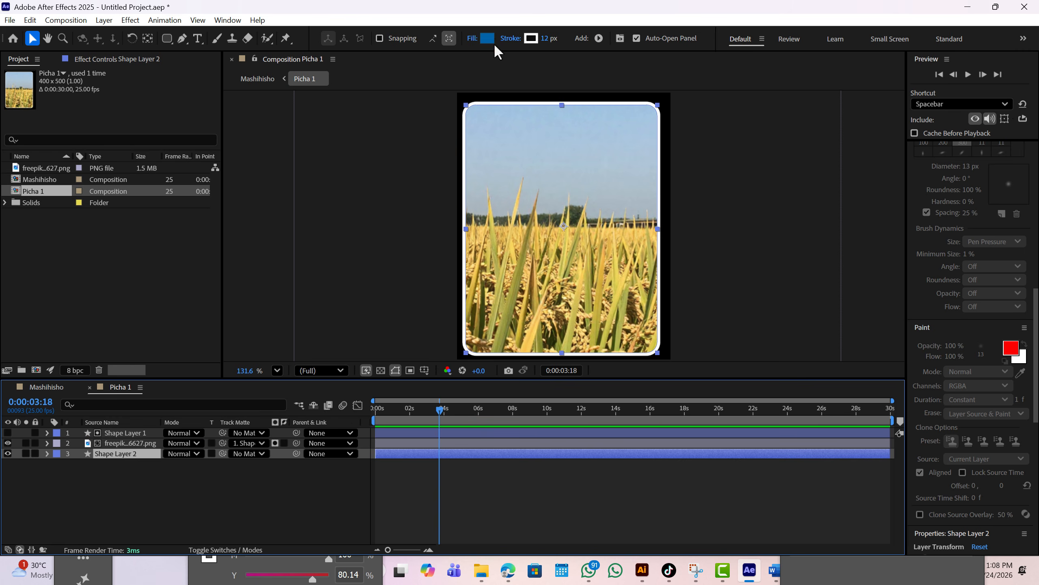
{"action": "left_click_drag", "start_coordinate": [551, 38], "coordinate": [562, 38]}
{"action": "left_click", "coordinate": [46, 390]}
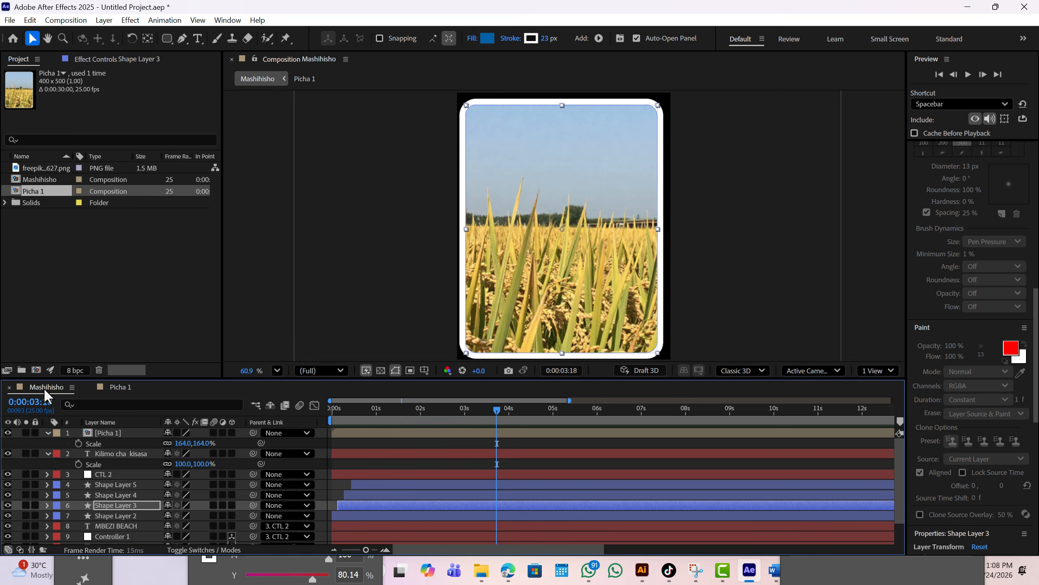
Preview Mashihisho from the beginning to review the thicker photo frame, stopping at 0:00:04:19.
{"action": "key", "text": "Home"}
{"action": "key", "text": "space"}
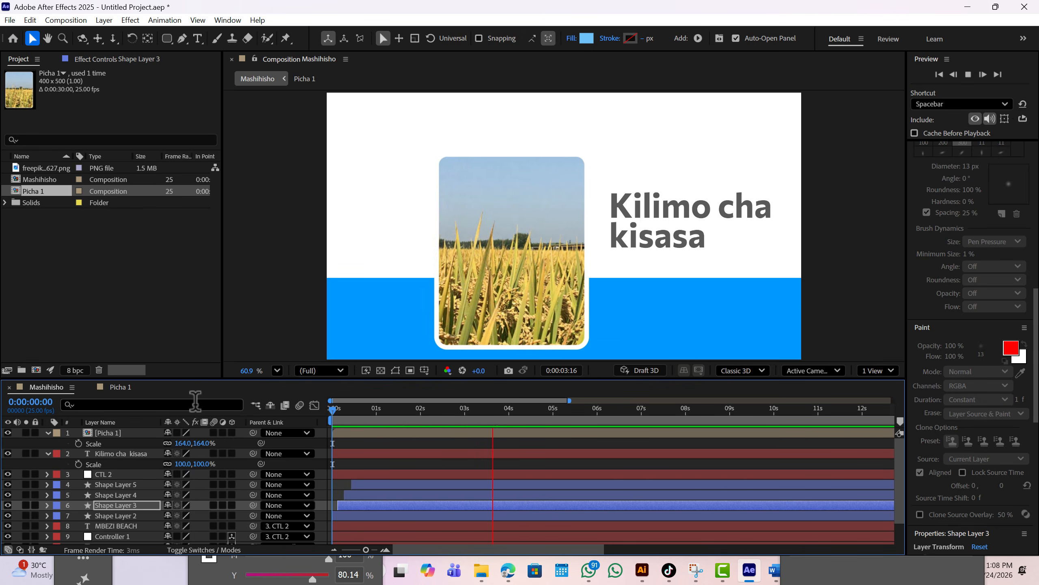
{"action": "mouse_move", "coordinate": [334, 409]}
{"action": "left_mouse_down"}
{"action": "mouse_move", "coordinate": [547, 416]}
{"action": "mouse_move", "coordinate": [333, 411]}
{"action": "left_mouse_up"}
{"action": "key", "text": "space"}
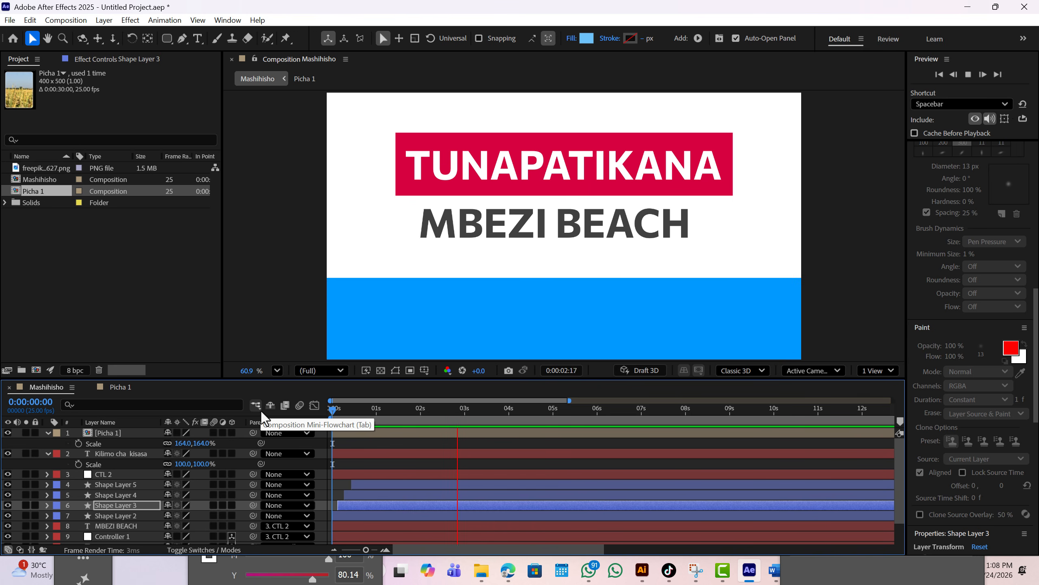
{"action": "key", "text": "space"}
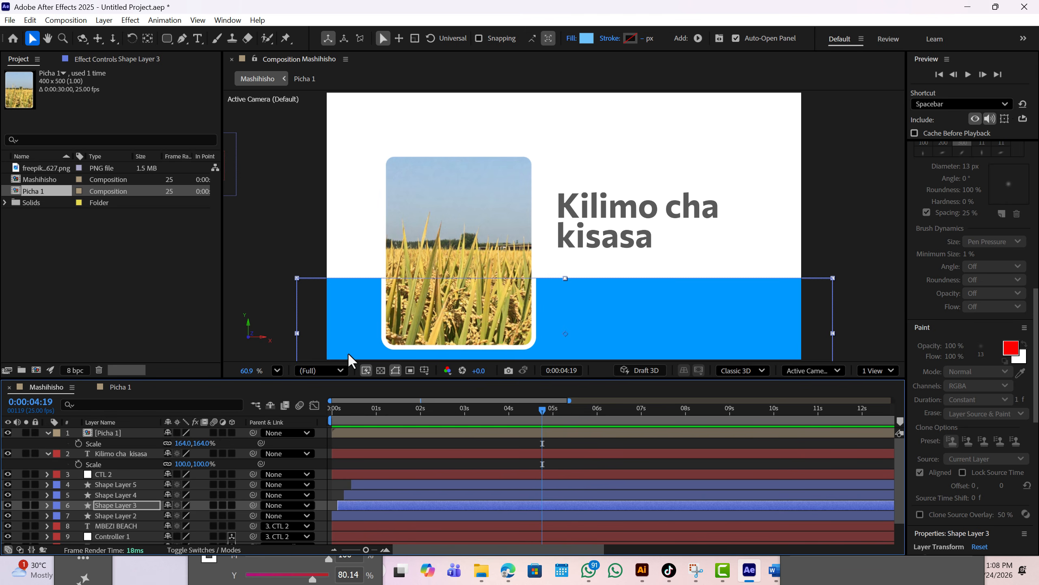
Collapse the Scale properties of the Picha 1 and Kilimo cha kisasa layers to tidy the layer list.
{"action": "left_click", "coordinate": [47, 433]}
{"action": "left_click", "coordinate": [47, 443]}
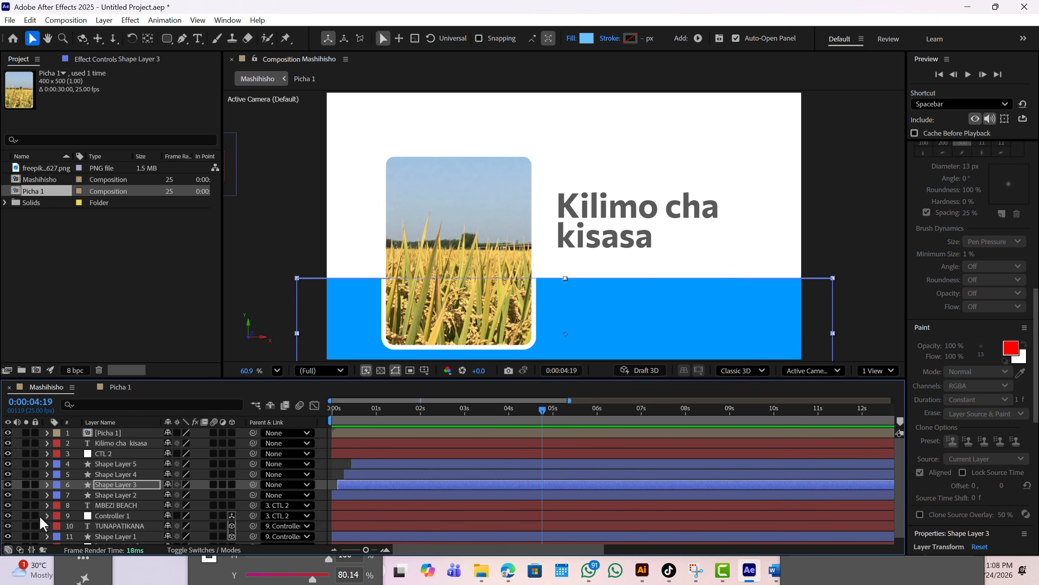
{"action": "scroll", "coordinate": [106, 517], "scroll_direction": "down", "scroll_amount": 1}
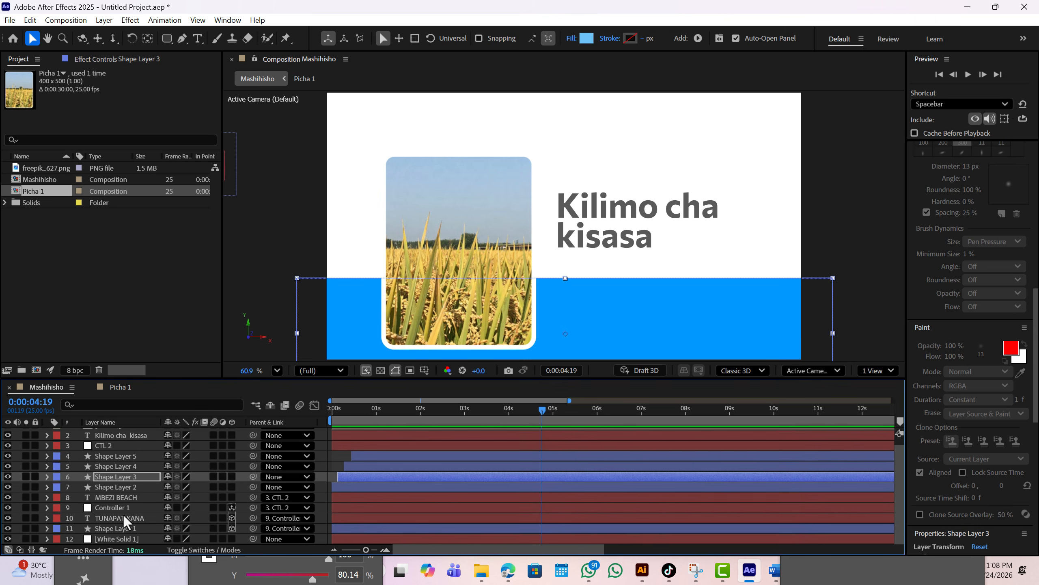
Start a new text layer on the blue band below the Kilimo cha kisasa title, with a 38 px font size.
{"action": "left_click", "coordinate": [272, 248]}
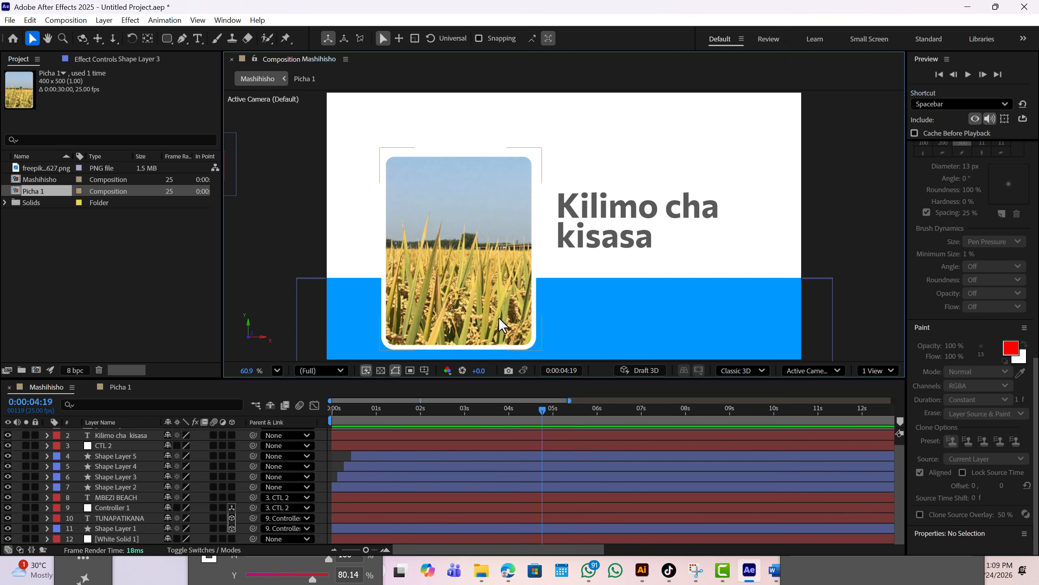
{"action": "mouse_move", "coordinate": [512, 577]}
{"action": "left_click", "coordinate": [204, 40]}
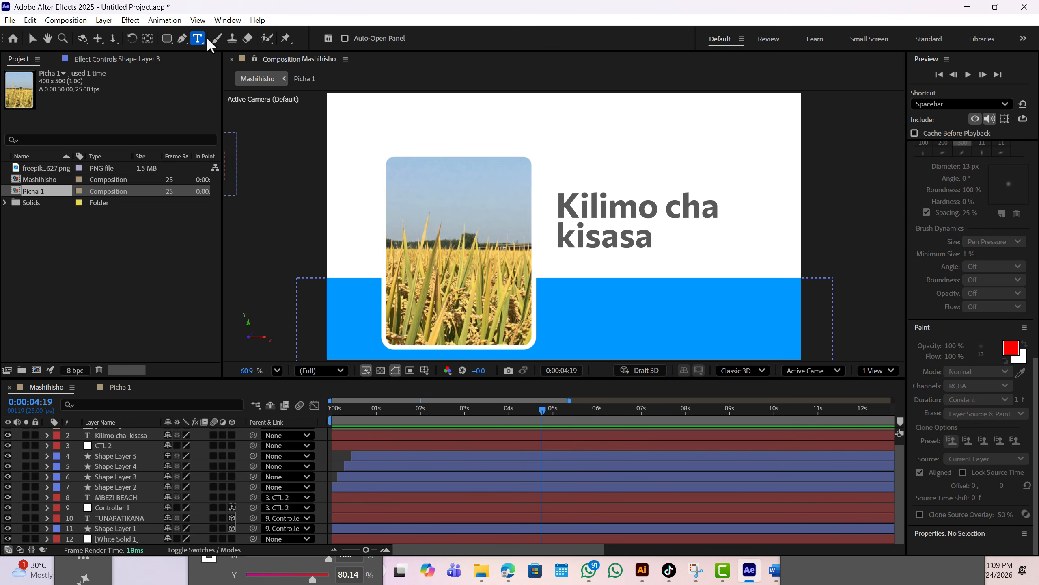
{"action": "left_click", "coordinate": [561, 294]}
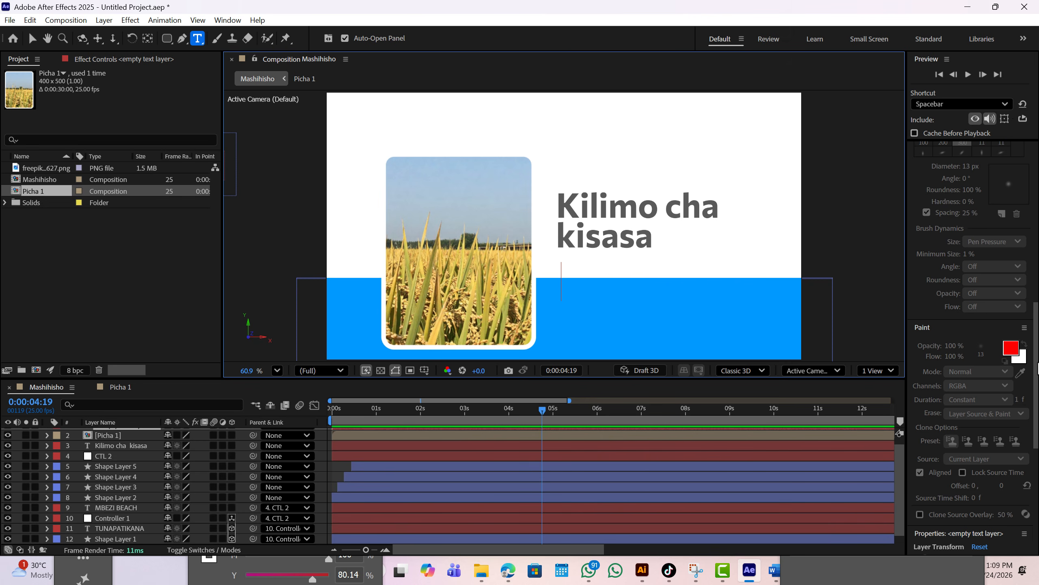
{"action": "scroll", "coordinate": [1017, 410], "scroll_direction": "down", "scroll_amount": 7}
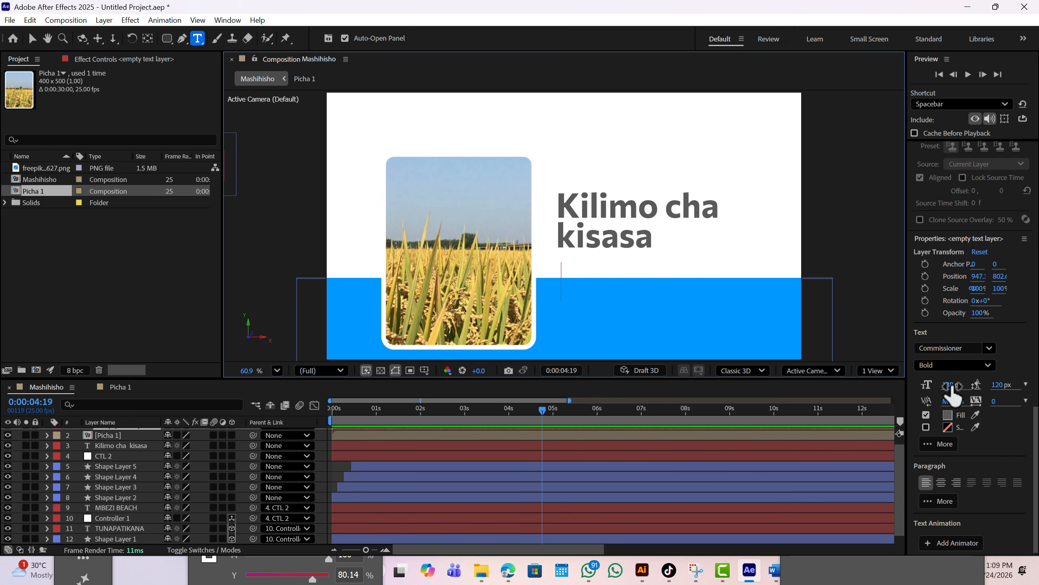
{"action": "left_click_drag", "start_coordinate": [951, 385], "coordinate": [884, 391]}
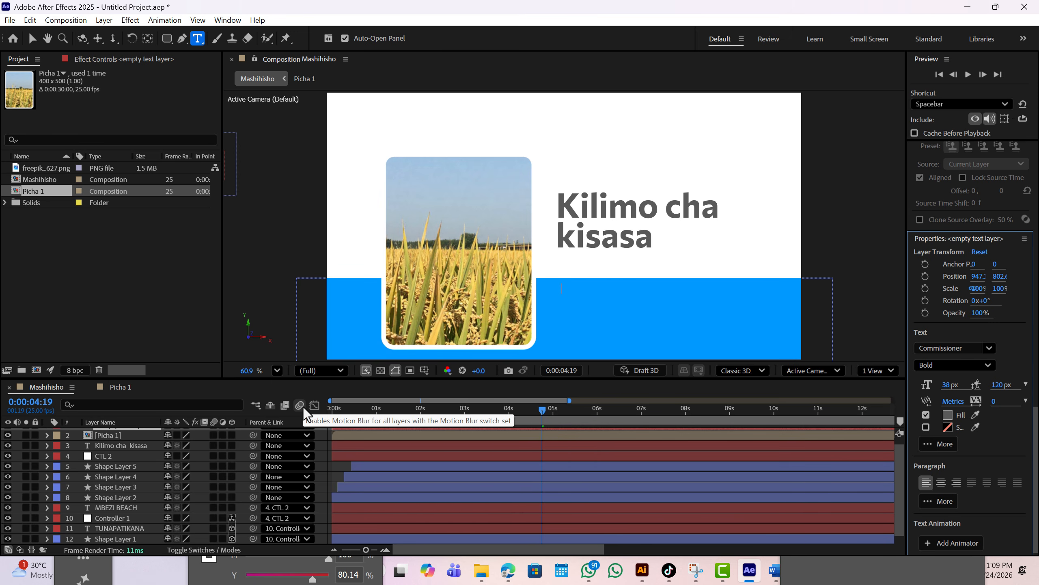
Enter the two-line caption "Uwekezaji wa Mazao ni njia bora ya" and "Kuinua na kuimarisha rutuba ya udogo".
{"action": "type", "text": "Uwekezaji wa"}
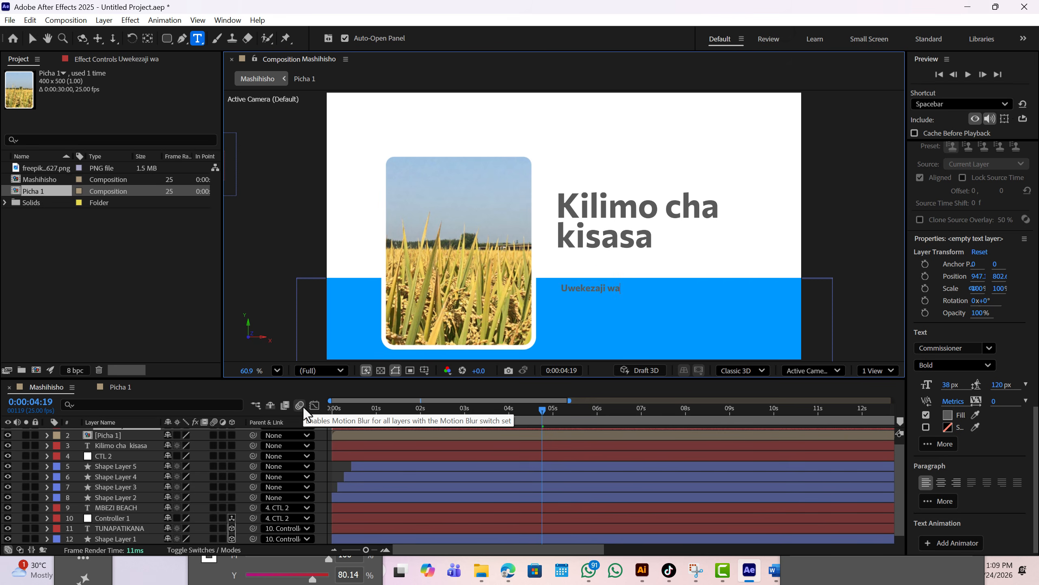
{"action": "type", "text": "Ma"}
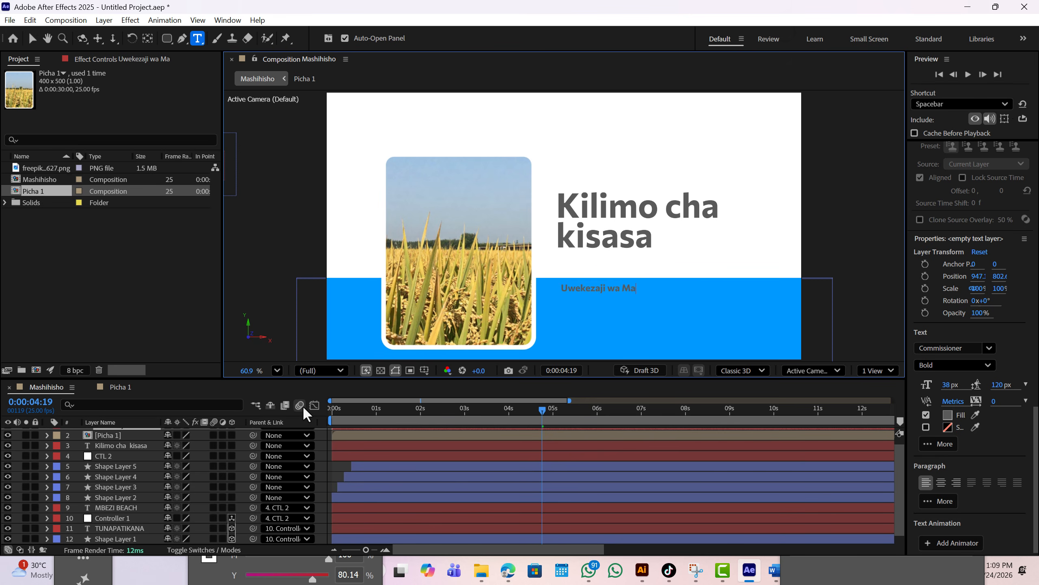
{"action": "type", "text": "zao"}
{"action": "type", "text": " ni nj"}
{"action": "type", "text": "ia "}
{"action": "type", "text": "bora"}
{"action": "type", "text": " ya "}
{"action": "type", "text": "Kuinua"}
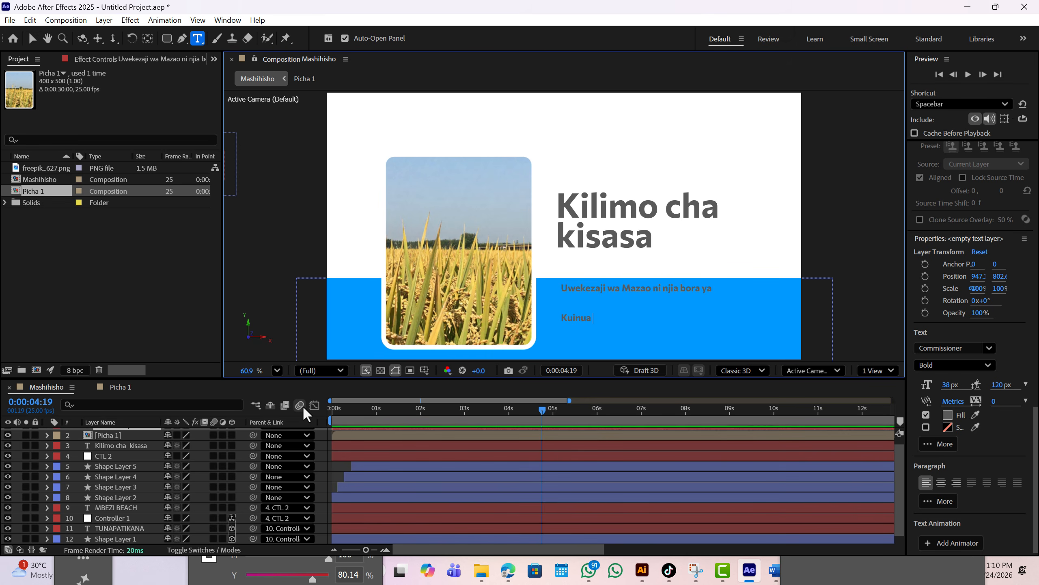
{"action": "type", "text": "na kuim"}
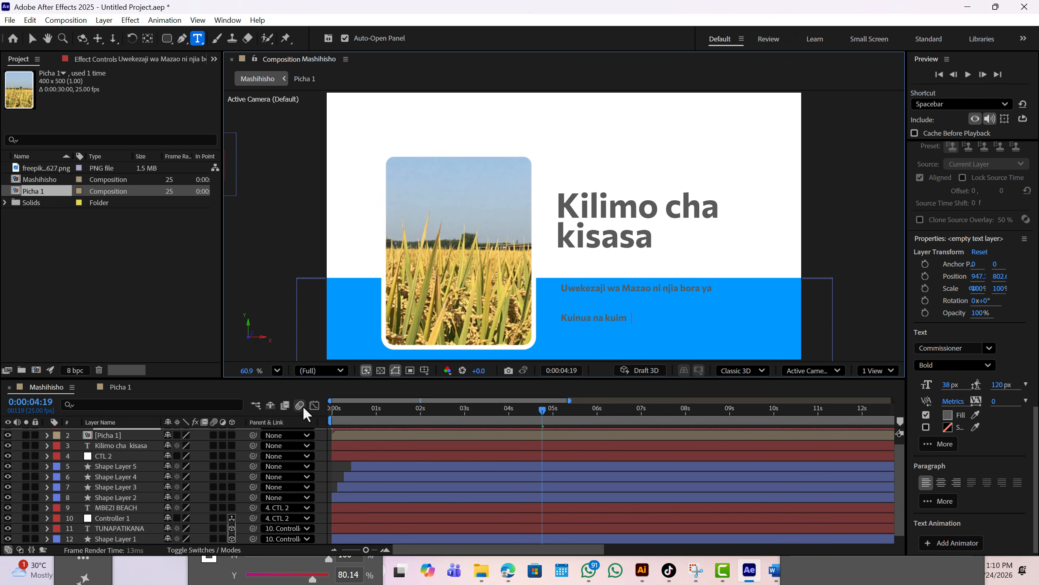
{"action": "type", "text": "arisha rutuba ya udogo"}
{"action": "left_click", "coordinate": [33, 38]}
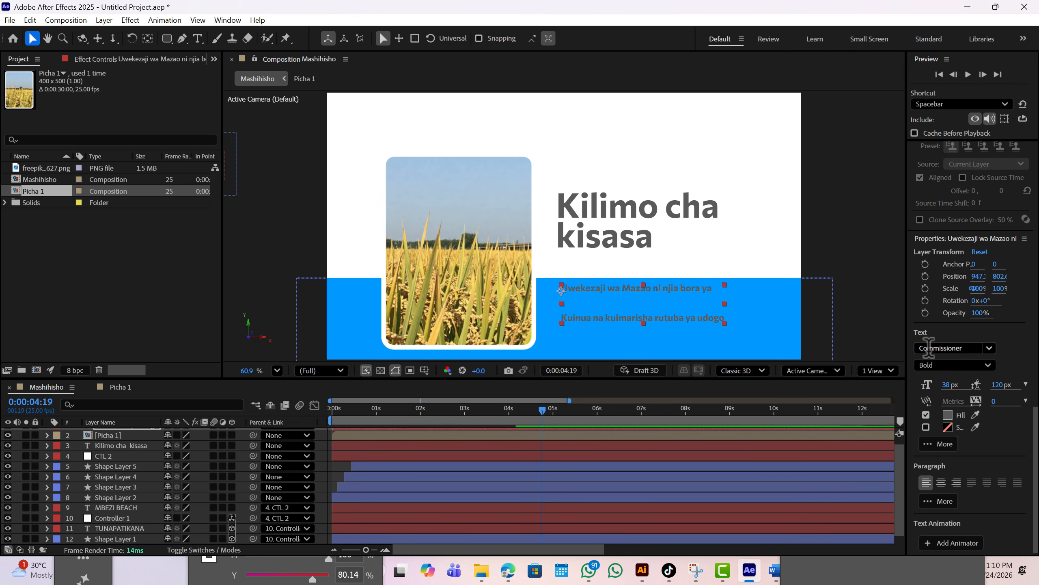
Set the caption's leading to 55 px and its fill colour to white (FFFFFF).
{"action": "left_click_drag", "start_coordinate": [998, 393], "coordinate": [950, 384]}
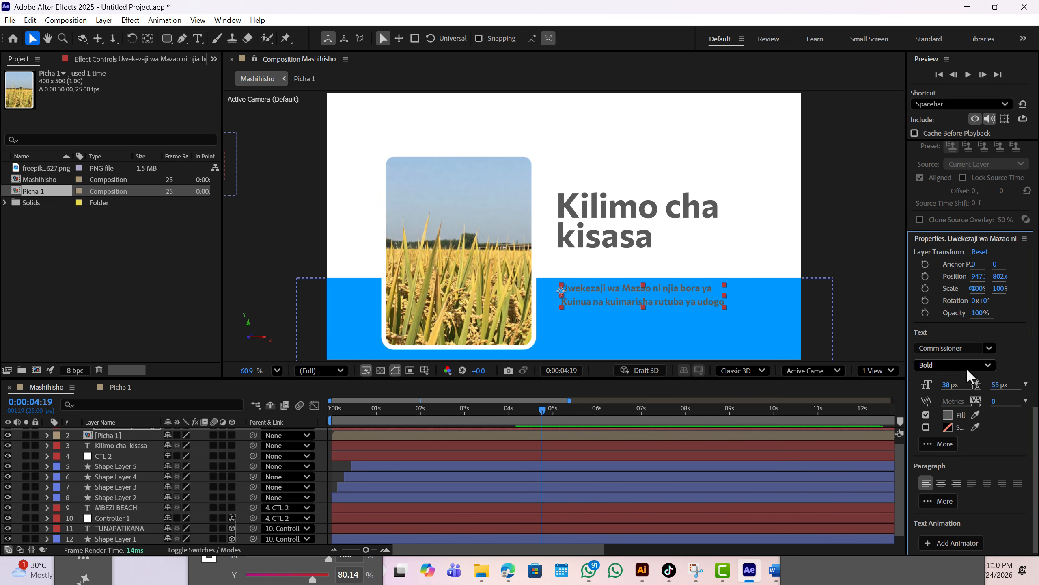
{"action": "left_click", "coordinate": [950, 415]}
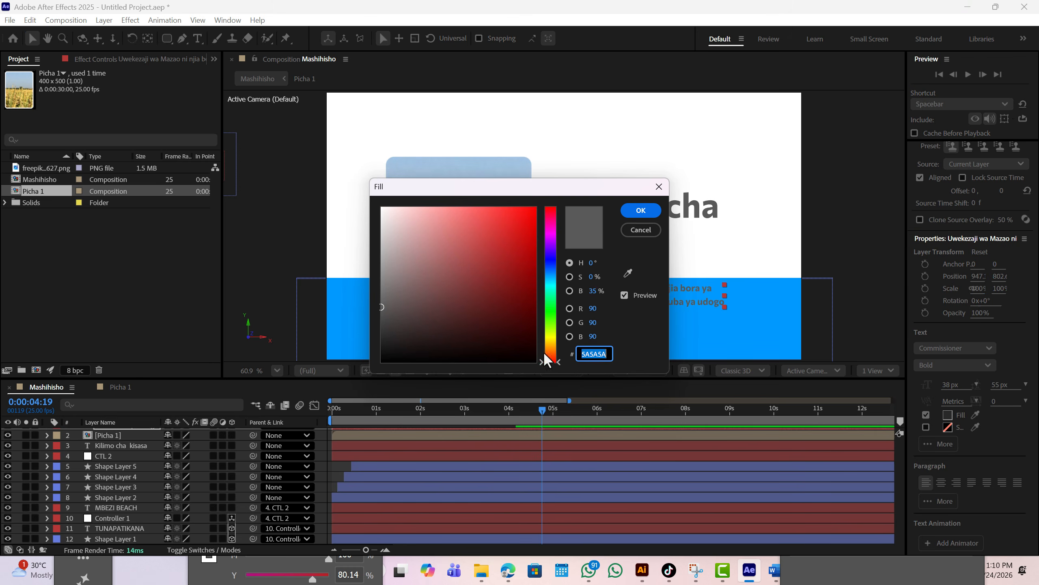
{"action": "left_click_drag", "start_coordinate": [413, 228], "coordinate": [348, 192]}
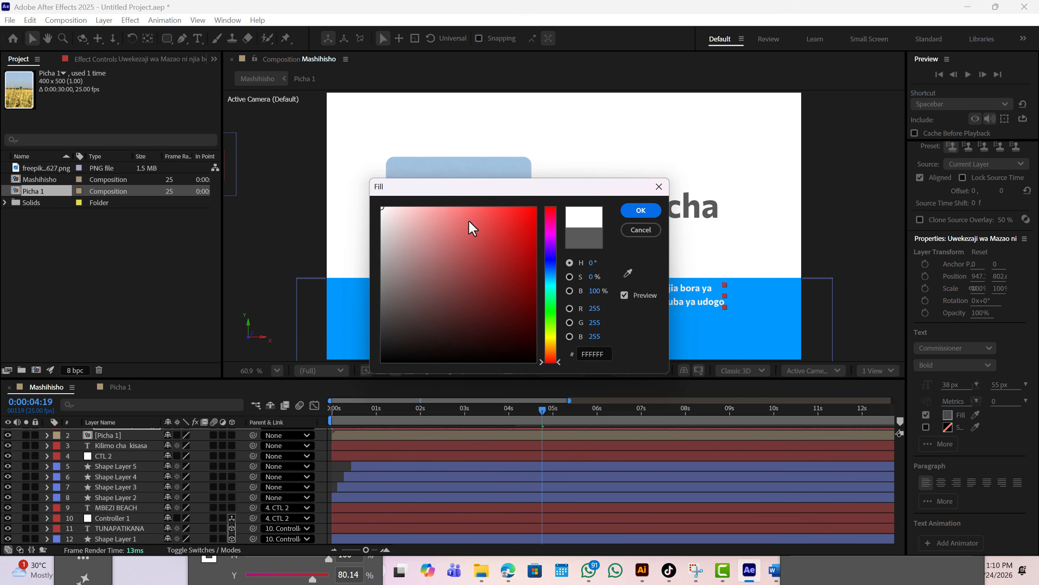
{"action": "left_click", "coordinate": [640, 211]}
Nudge the caption slightly down on the band and restyle it as Regular at 56 px with 68 px leading.
{"action": "left_click", "coordinate": [596, 288]}
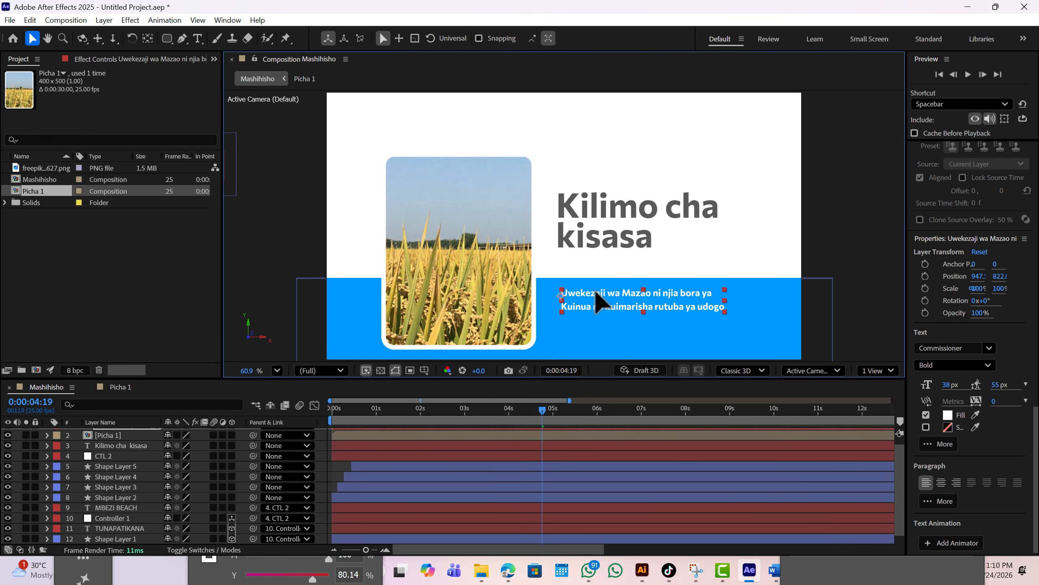
{"action": "left_click_drag", "start_coordinate": [594, 289], "coordinate": [594, 290]}
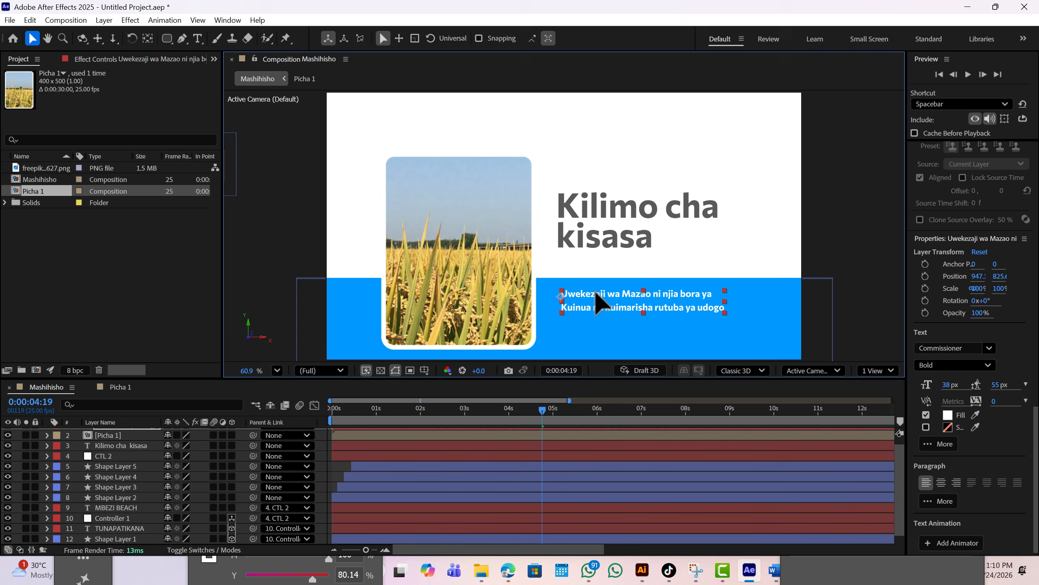
{"action": "left_click", "coordinate": [987, 367]}
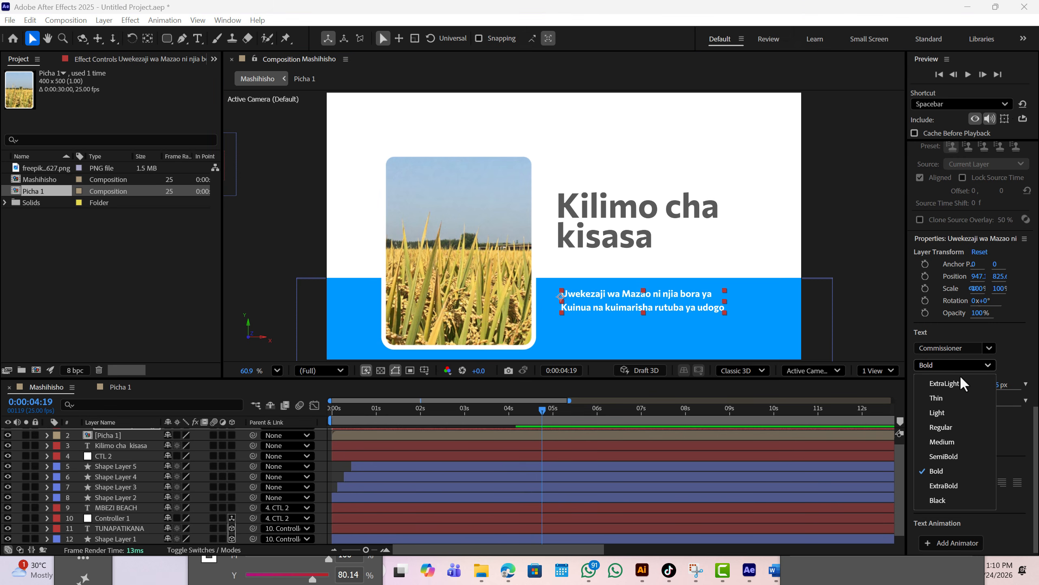
{"action": "left_click", "coordinate": [941, 427]}
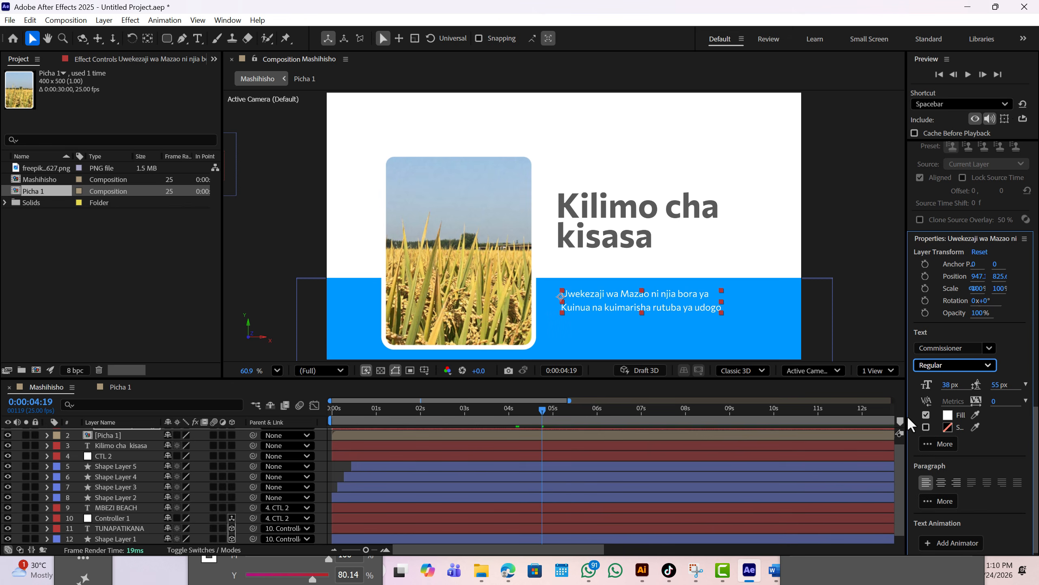
{"action": "left_click_drag", "start_coordinate": [949, 384], "coordinate": [1011, 388]}
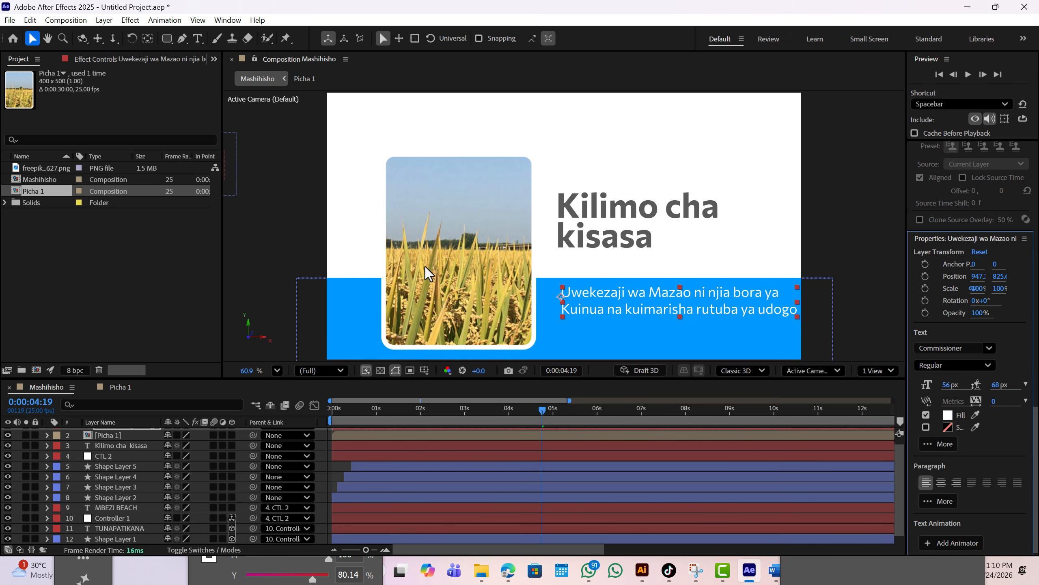
Rebreak the caption into three lines, starting the second with "bora ya Kuinua" and the third with "rutuba ya udogo".
{"action": "left_click", "coordinate": [197, 38]}
{"action": "left_click", "coordinate": [733, 292]}
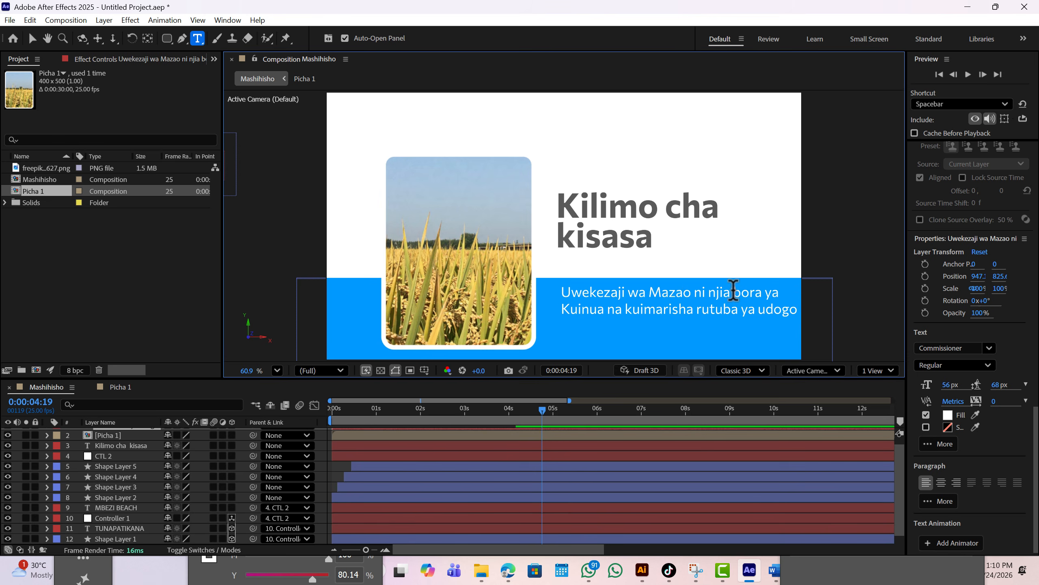
{"action": "key", "text": "Return"}
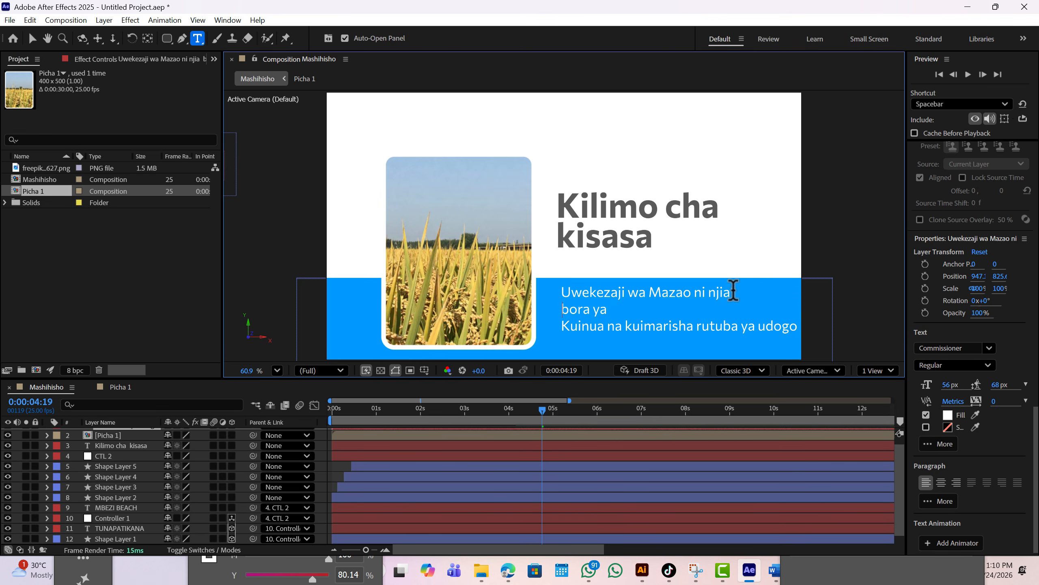
{"action": "key", "text": "BackSpace"}
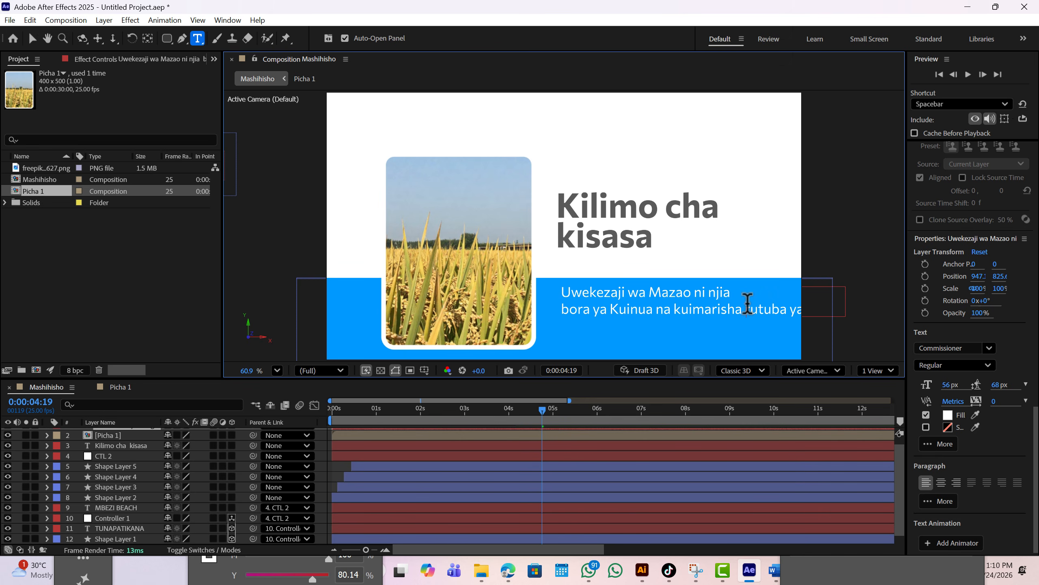
{"action": "key", "text": "Return"}
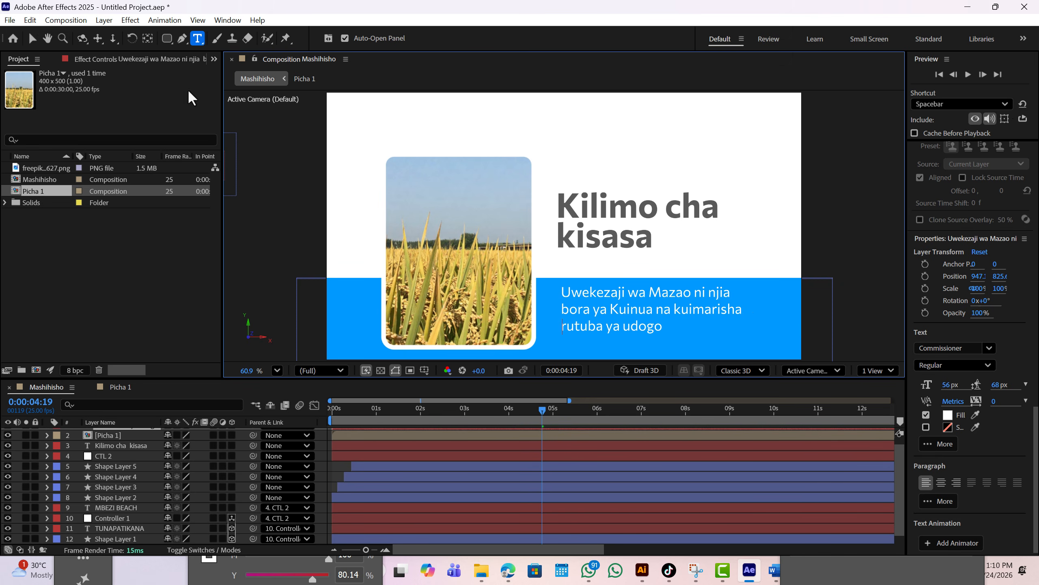
{"action": "left_click", "coordinate": [32, 38]}
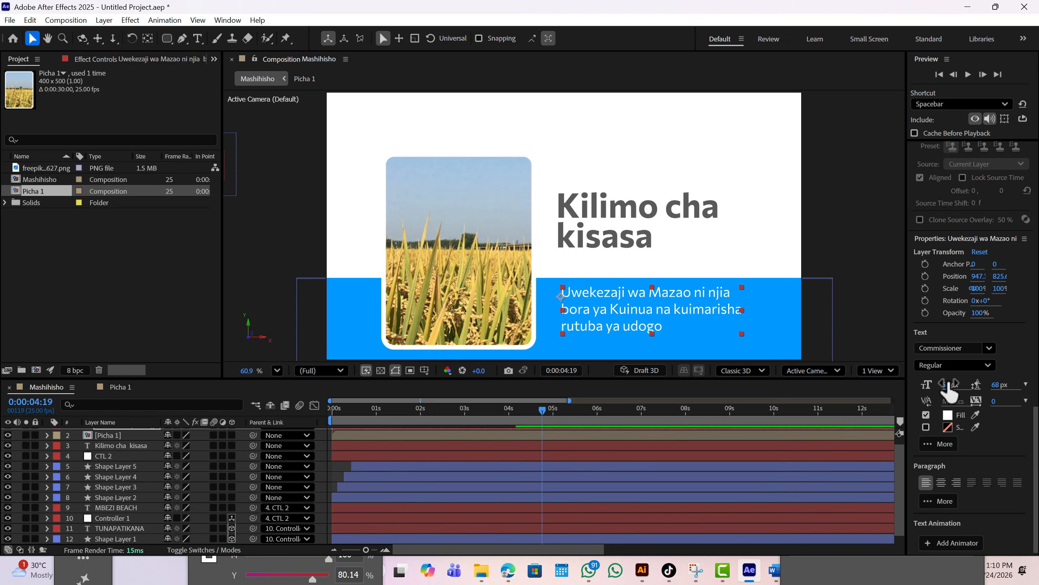
Reduce the caption to 50 px with 56 px leading and align its left edge with the title above.
{"action": "left_click_drag", "start_coordinate": [949, 393], "coordinate": [935, 394]}
{"action": "left_click_drag", "start_coordinate": [998, 385], "coordinate": [980, 385]}
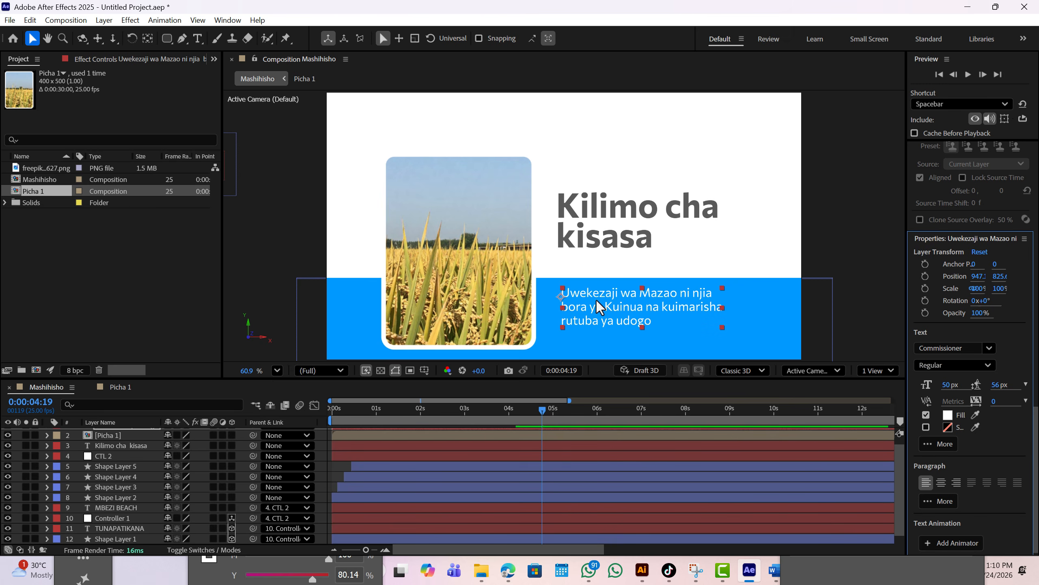
{"action": "left_click_drag", "start_coordinate": [593, 294], "coordinate": [583, 291]}
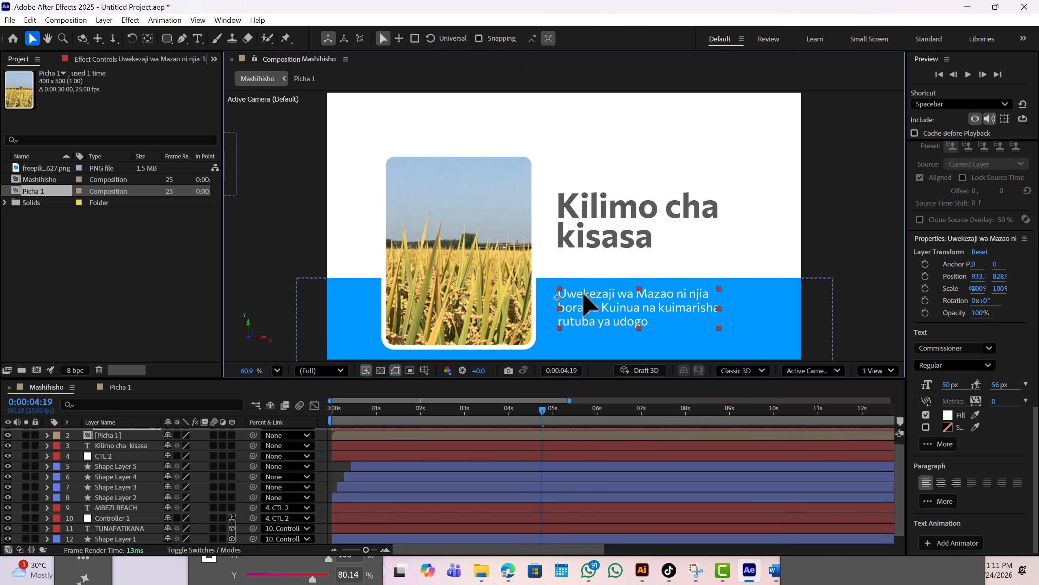
{"action": "left_click", "coordinate": [289, 221]}
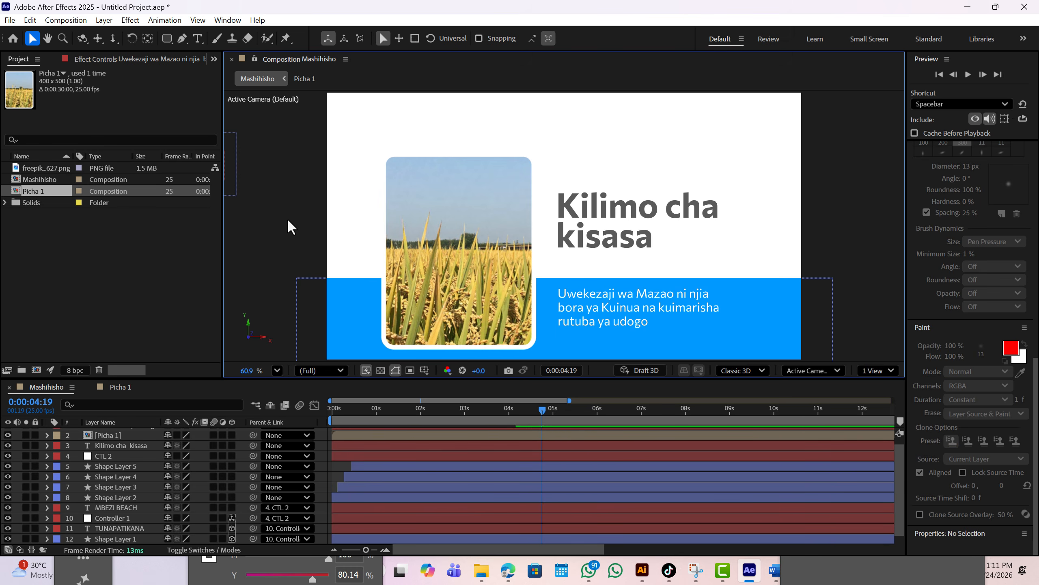
{"action": "left_click", "coordinate": [571, 293]}
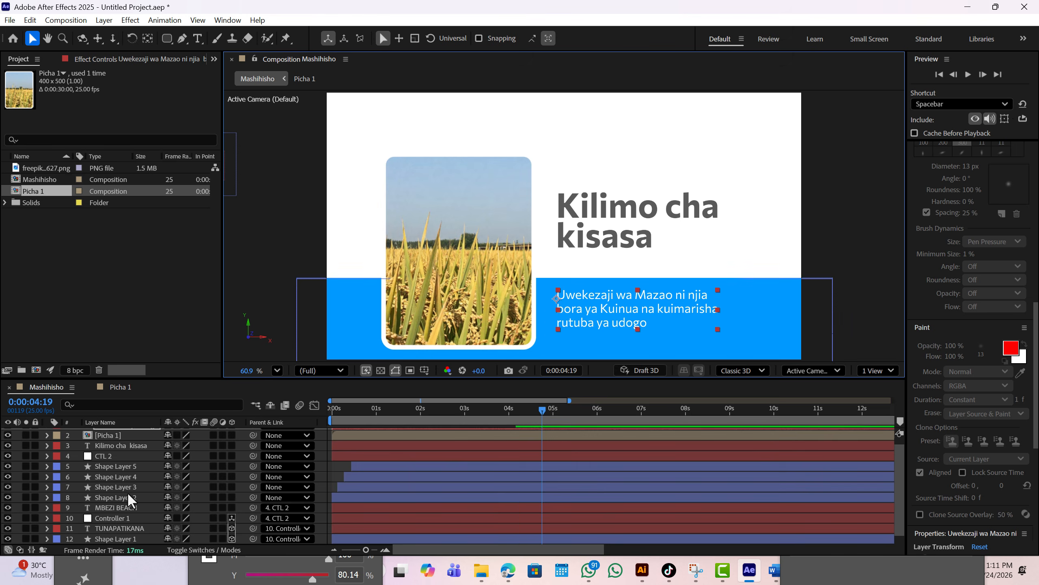
Draw a light blue rectangle shape layer covering the whole caption on the band and remove its stroke.
{"action": "scroll", "coordinate": [127, 492], "scroll_direction": "up", "scroll_amount": 1}
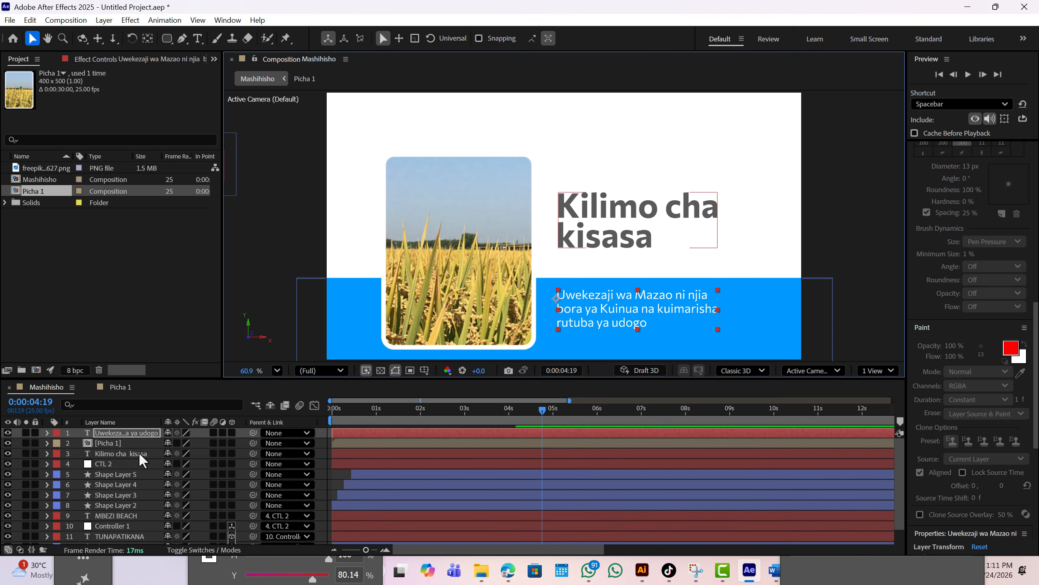
{"action": "left_click", "coordinate": [197, 432]}
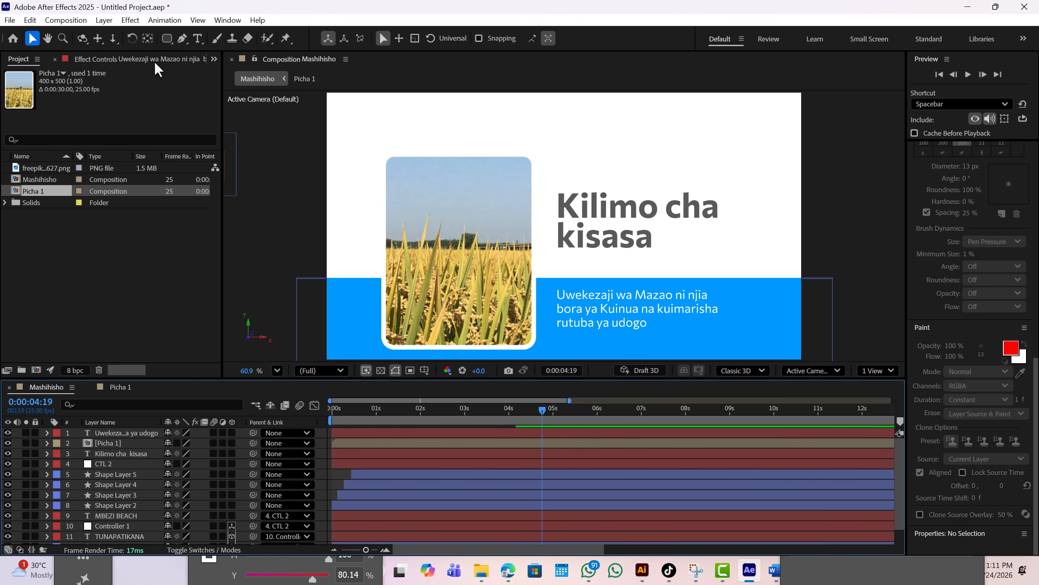
{"action": "left_click_drag", "start_coordinate": [168, 36], "coordinate": [192, 37]}
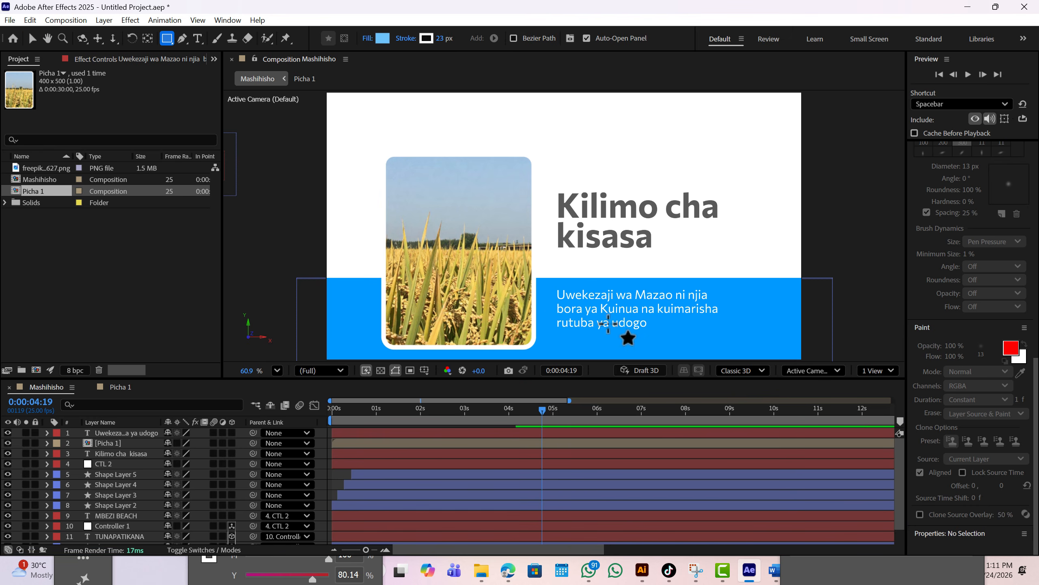
{"action": "left_click", "coordinate": [552, 285]}
{"action": "mouse_move", "coordinate": [552, 284]}
{"action": "left_mouse_down"}
{"action": "mouse_move", "coordinate": [597, 319]}
{"action": "mouse_move", "coordinate": [659, 339]}
{"action": "mouse_move", "coordinate": [771, 347]}
{"action": "left_mouse_up"}
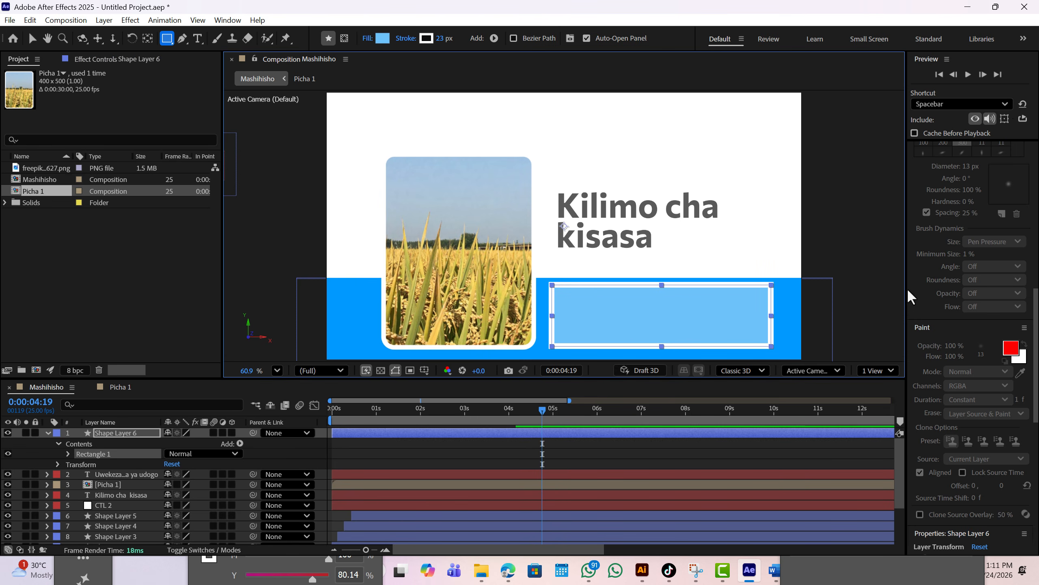
{"action": "left_click", "coordinate": [413, 39]}
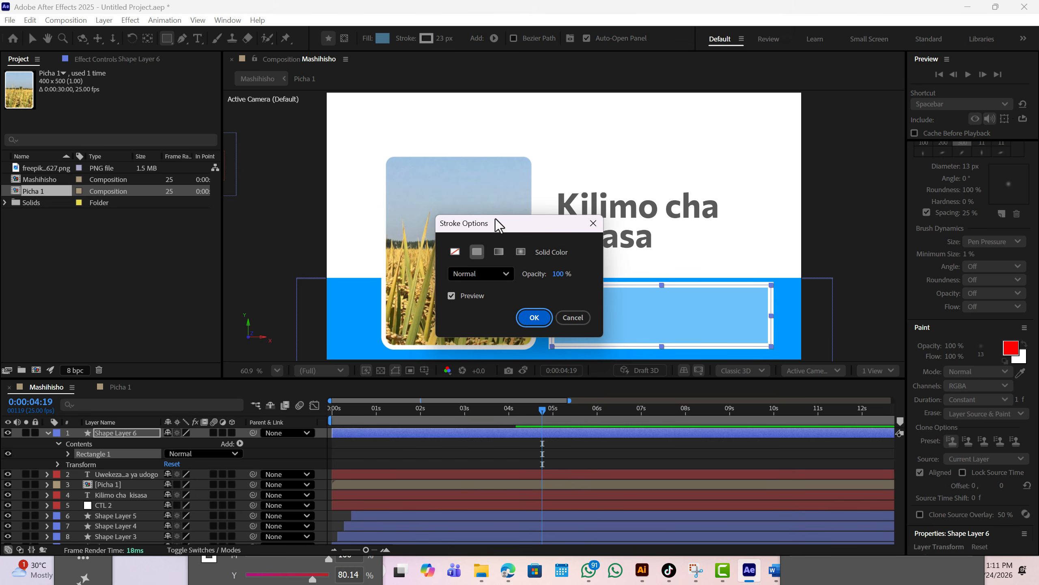
{"action": "left_click", "coordinate": [455, 251]}
{"action": "left_click", "coordinate": [533, 318]}
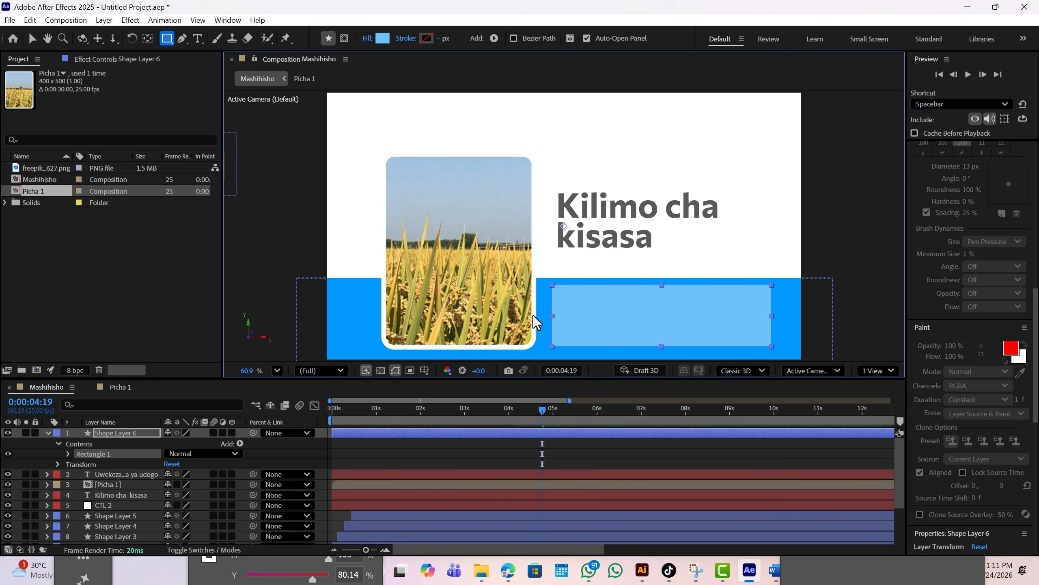
Use the light blue rectangle, Shape Layer 6, as the track matte of the Uwekezaji caption layer.
{"action": "left_click", "coordinate": [48, 432]}
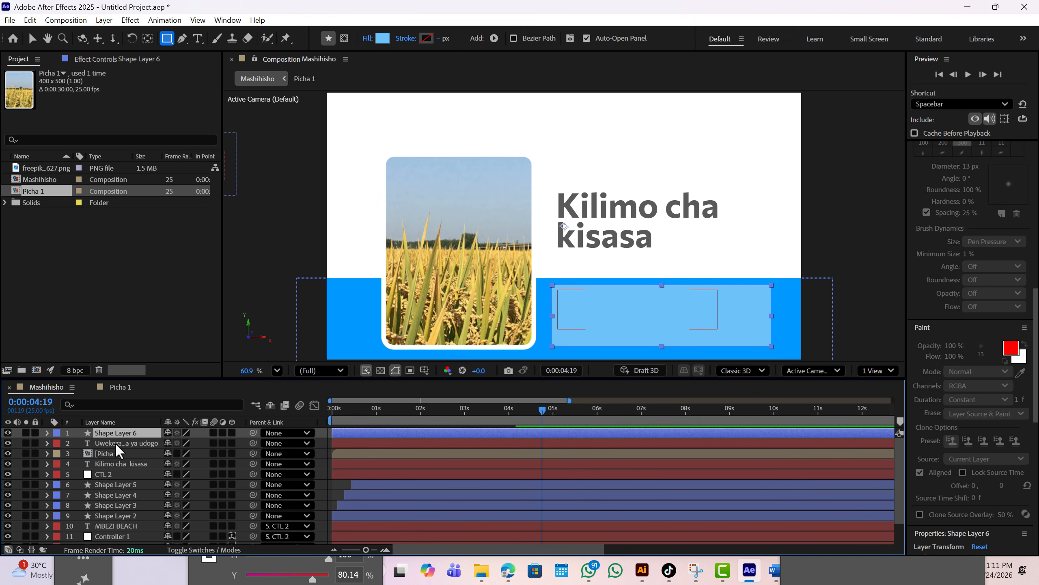
{"action": "left_click", "coordinate": [188, 550]}
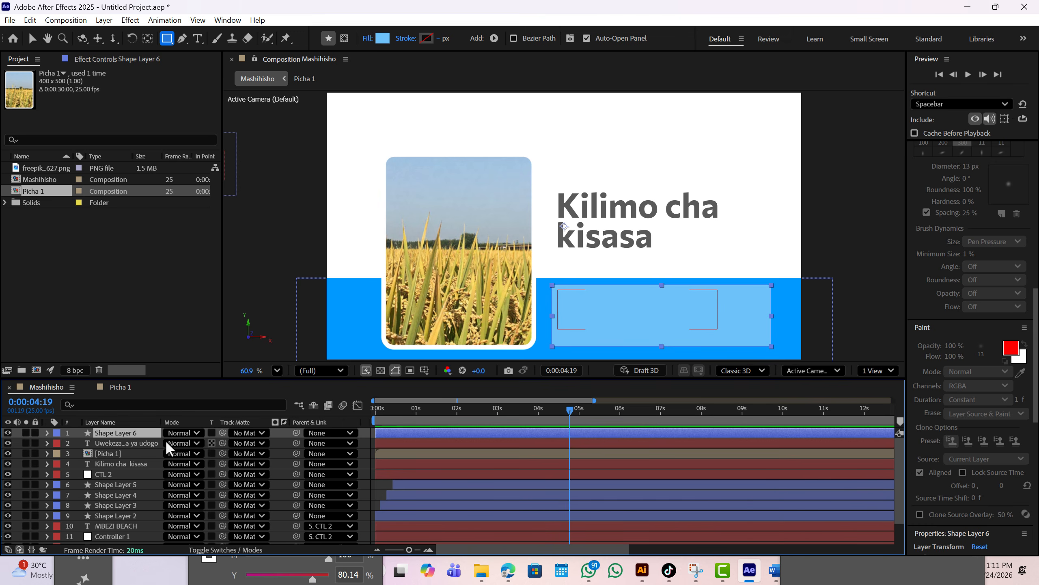
{"action": "left_click", "coordinate": [151, 442]}
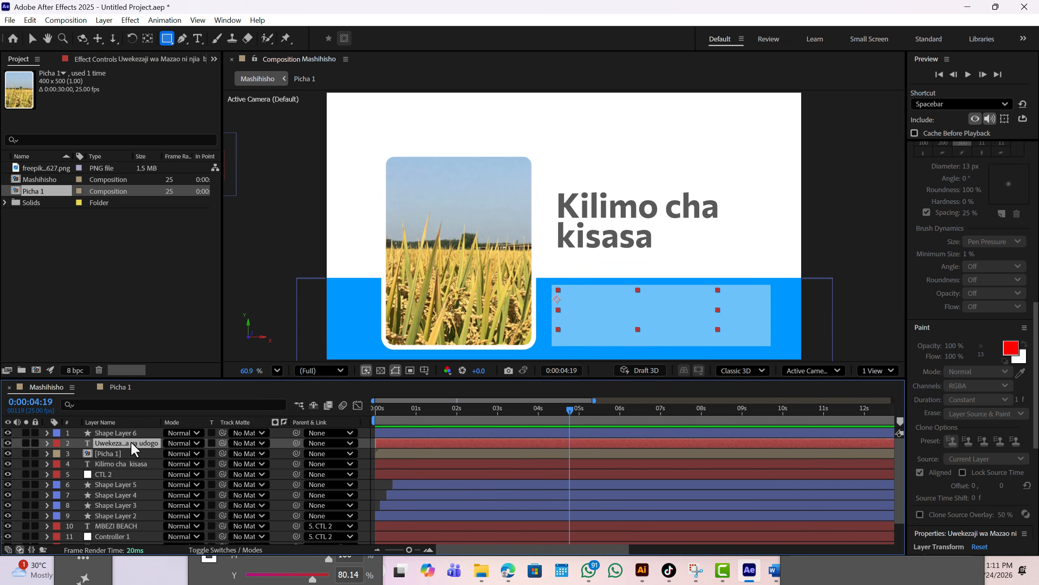
{"action": "left_click", "coordinate": [240, 443]}
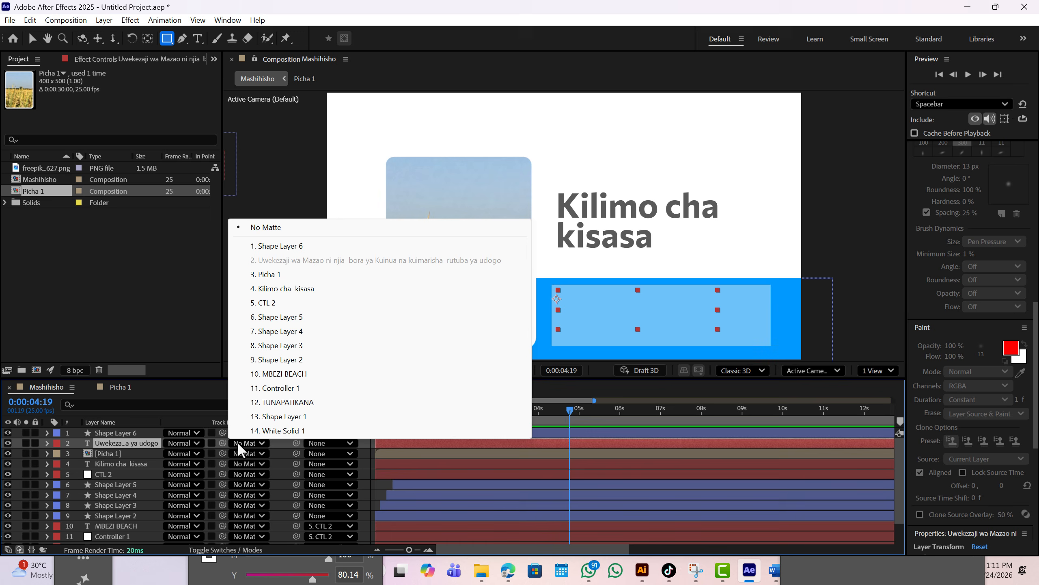
{"action": "left_click", "coordinate": [278, 246]}
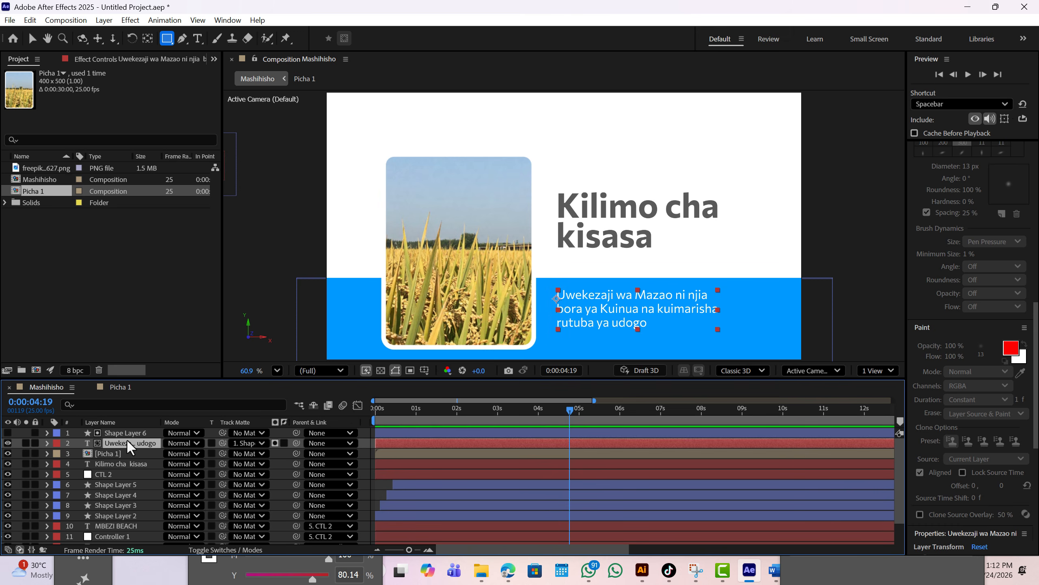
Keyframe the caption's position to slide in from 1950.0, 833.8 at 0:00:03:15 to 927.0, 833.8, and preview the motion.
{"action": "key", "text": "p"}
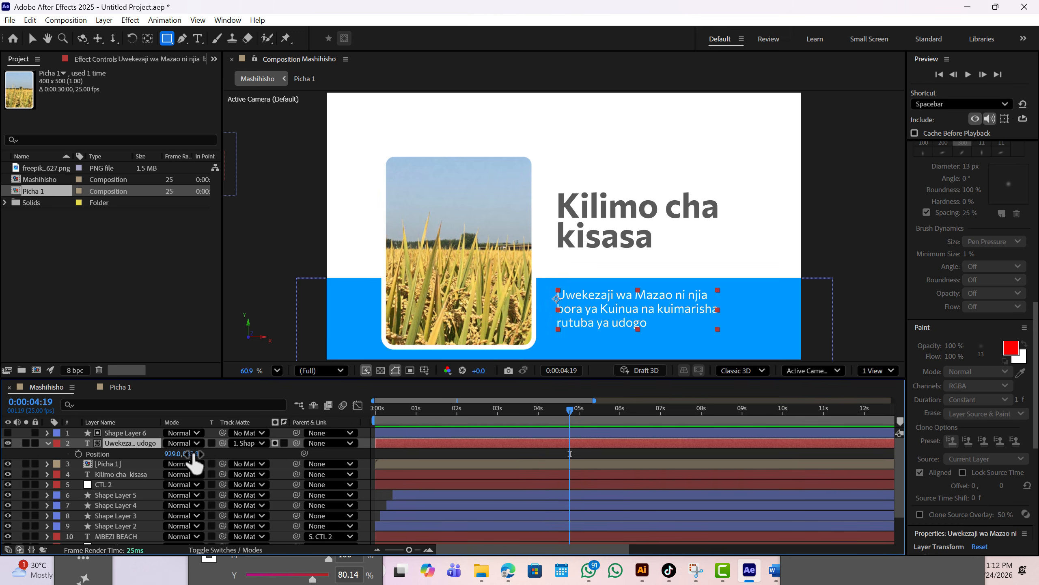
{"action": "left_click_drag", "start_coordinate": [189, 453], "coordinate": [147, 433]}
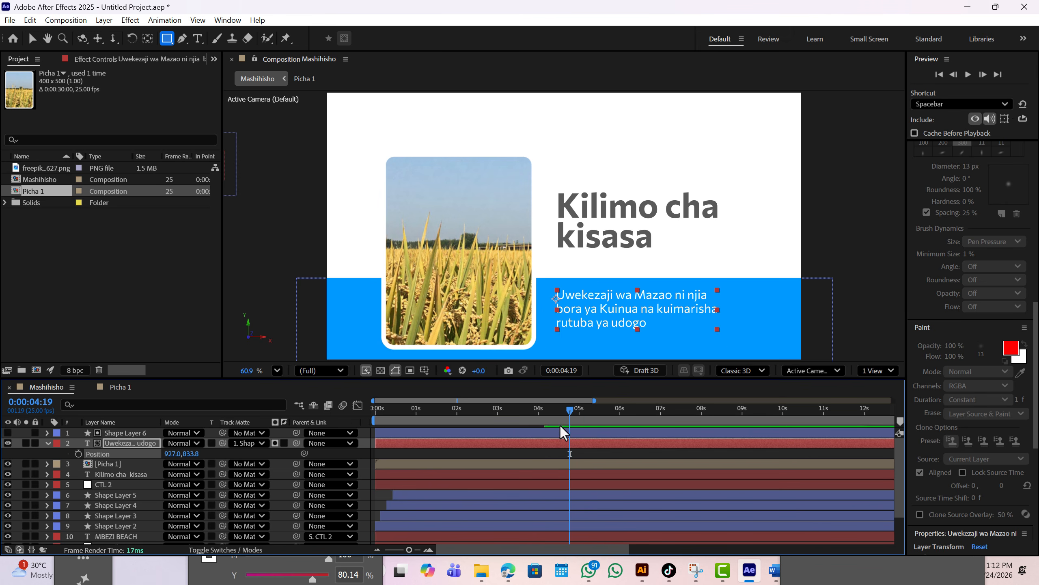
{"action": "left_click_drag", "start_coordinate": [565, 407], "coordinate": [522, 411]}
{"action": "left_click", "coordinate": [78, 454]}
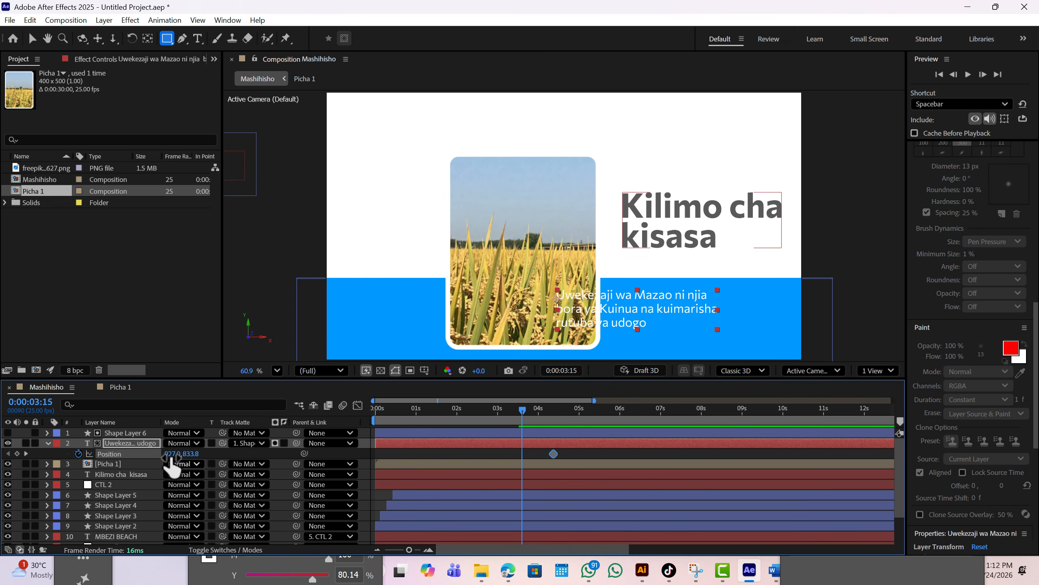
{"action": "left_click_drag", "start_coordinate": [171, 455], "coordinate": [792, 443]}
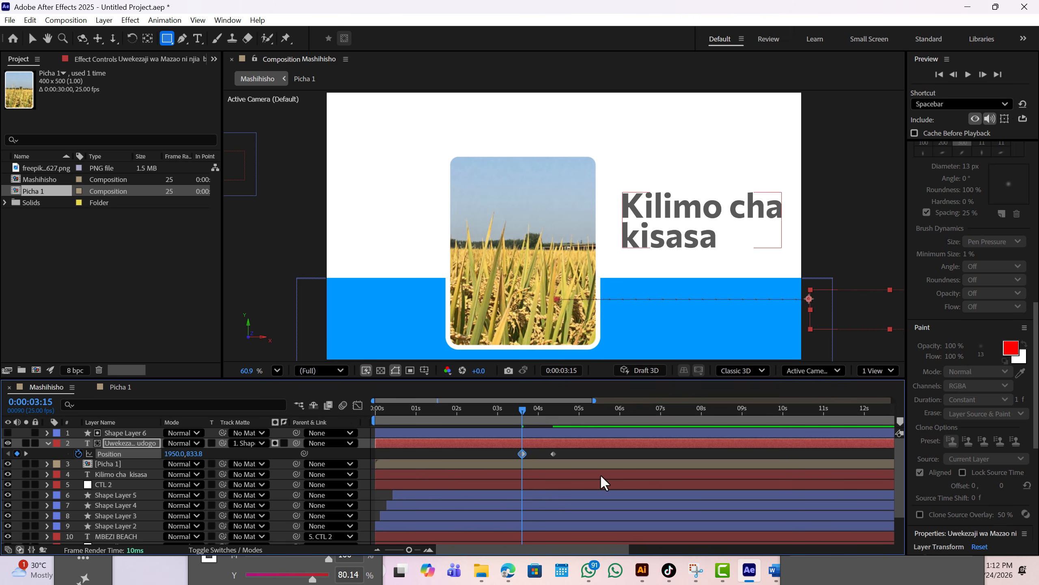
{"action": "key", "text": "space"}
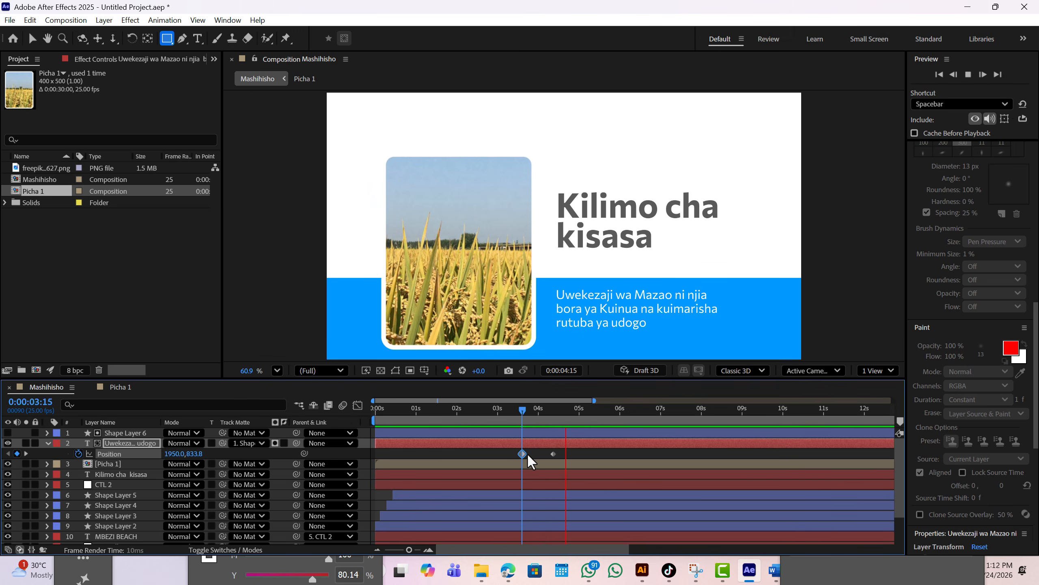
{"action": "left_click_drag", "start_coordinate": [533, 409], "coordinate": [511, 408]}
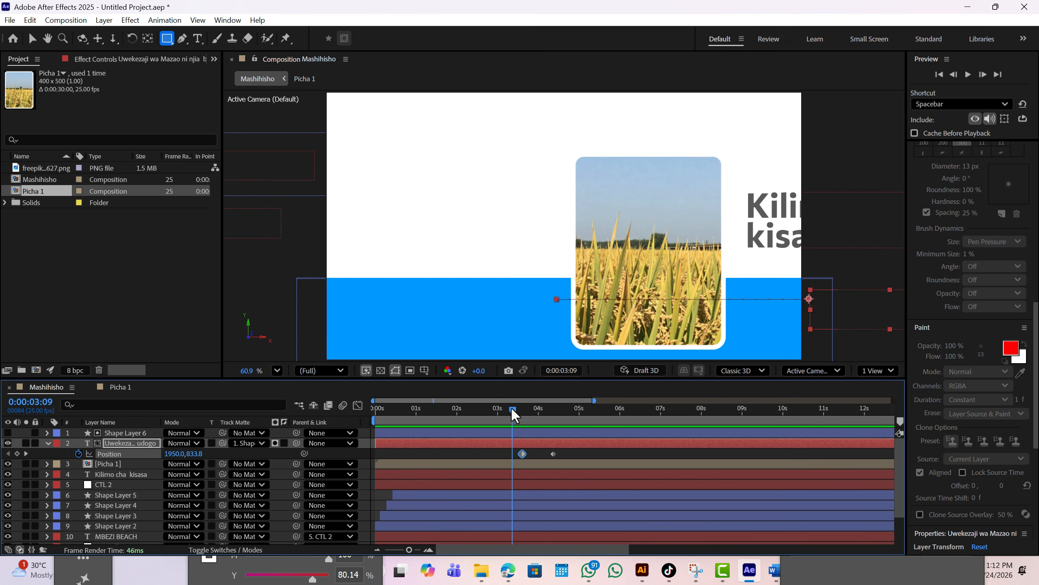
{"action": "key", "text": "space"}
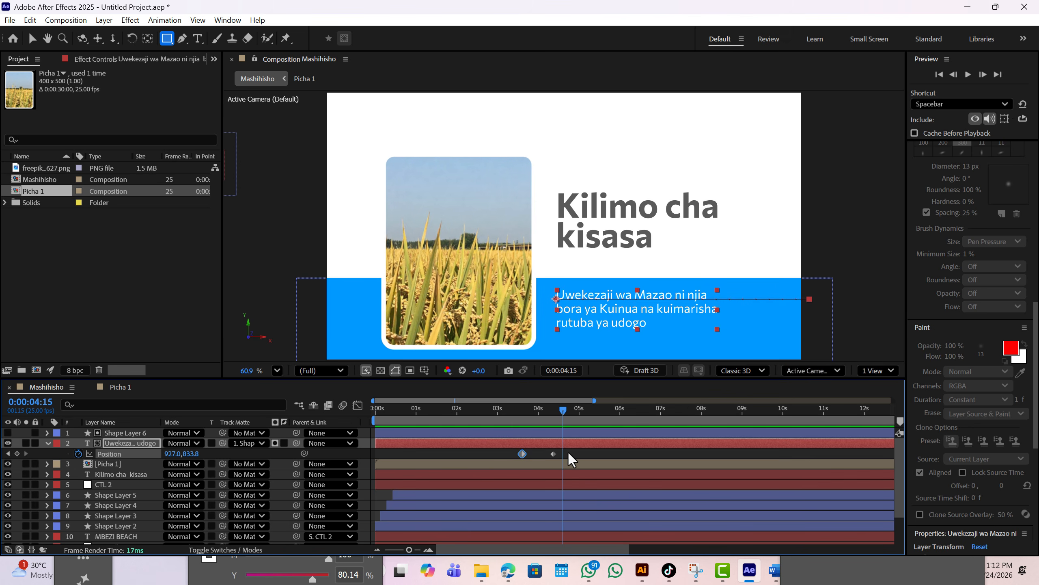
Apply Easy Ease to both caption position keyframes, reshape the speed curve to a sharp early peak with a long slowdown, and preview it.
{"action": "left_click_drag", "start_coordinate": [573, 452], "coordinate": [519, 453]}
{"action": "right_click", "coordinate": [522, 454]}
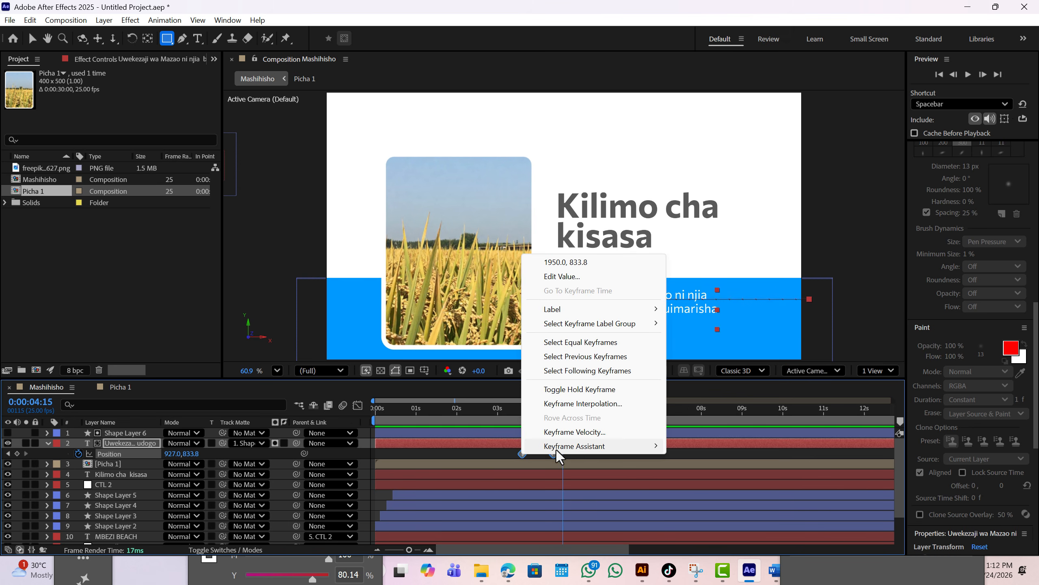
{"action": "mouse_move", "coordinate": [609, 445]}
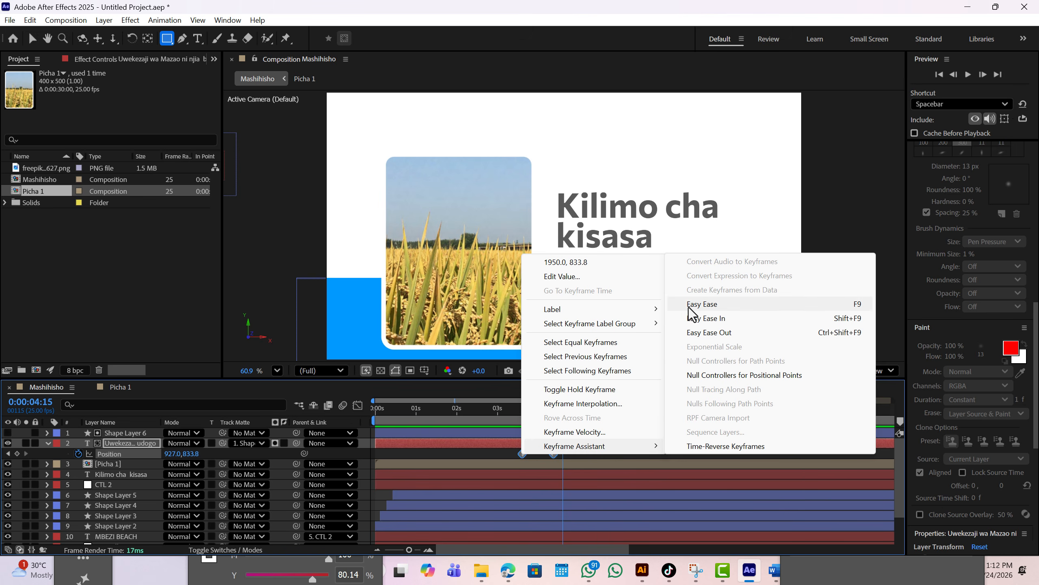
{"action": "left_click", "coordinate": [702, 304]}
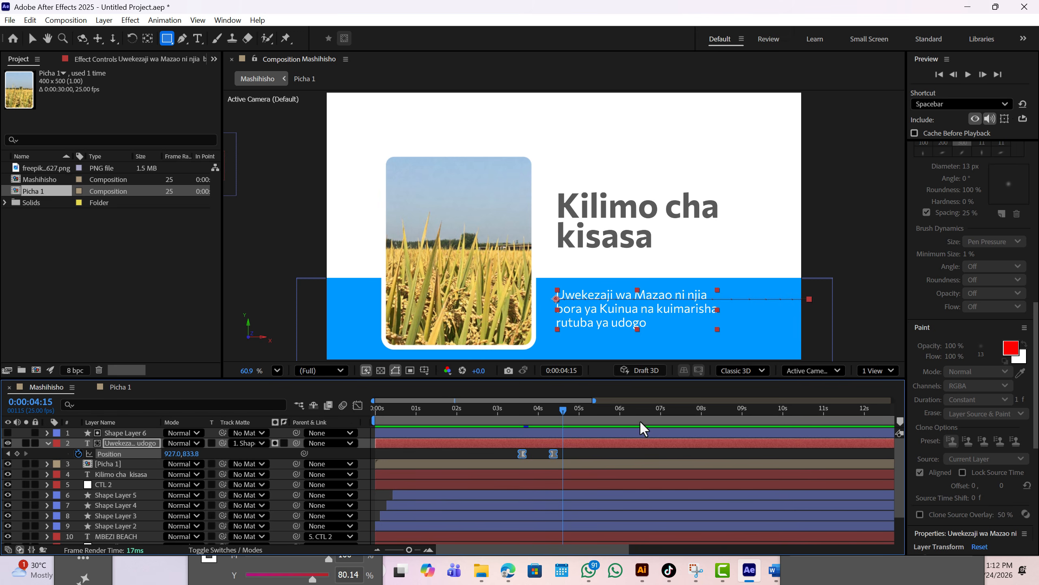
{"action": "left_click", "coordinate": [360, 405]}
{"action": "left_click_drag", "start_coordinate": [552, 521], "coordinate": [533, 519]}
{"action": "left_click", "coordinate": [504, 411]}
{"action": "key", "text": "space"}
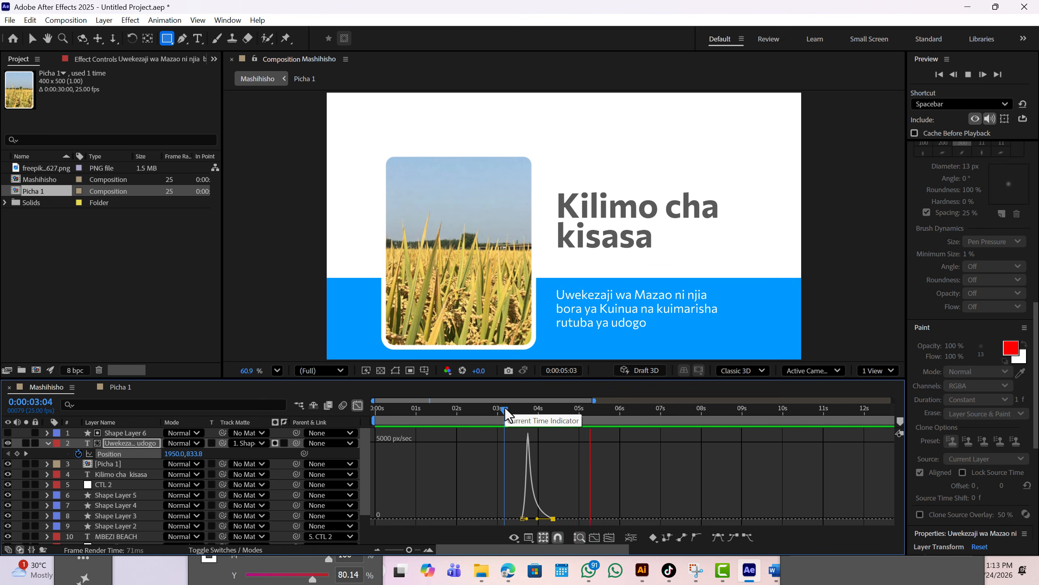
{"action": "left_click_drag", "start_coordinate": [505, 409], "coordinate": [112, 432]}
{"action": "key", "text": "space"}
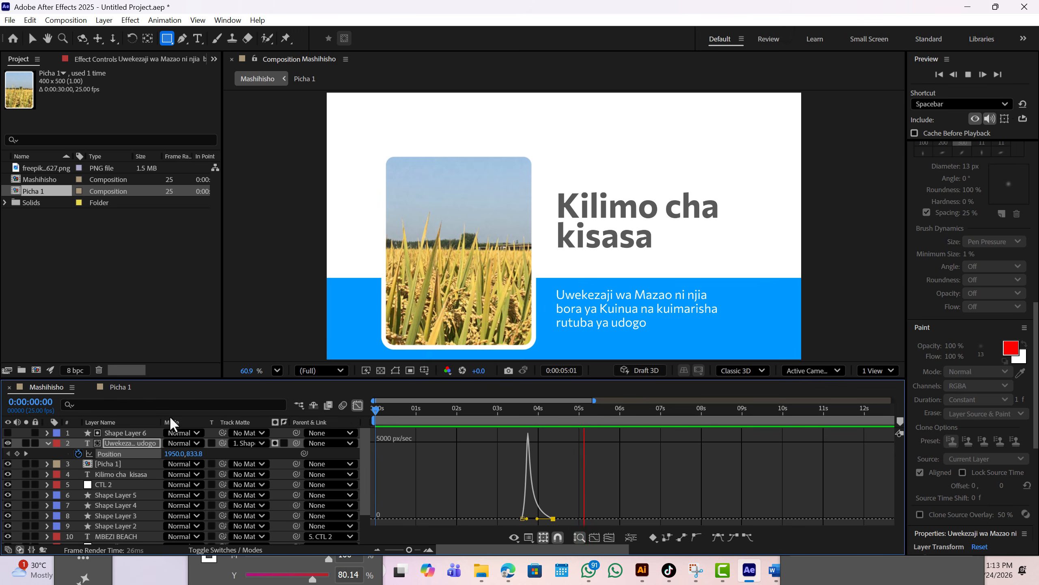
{"action": "key", "text": "space"}
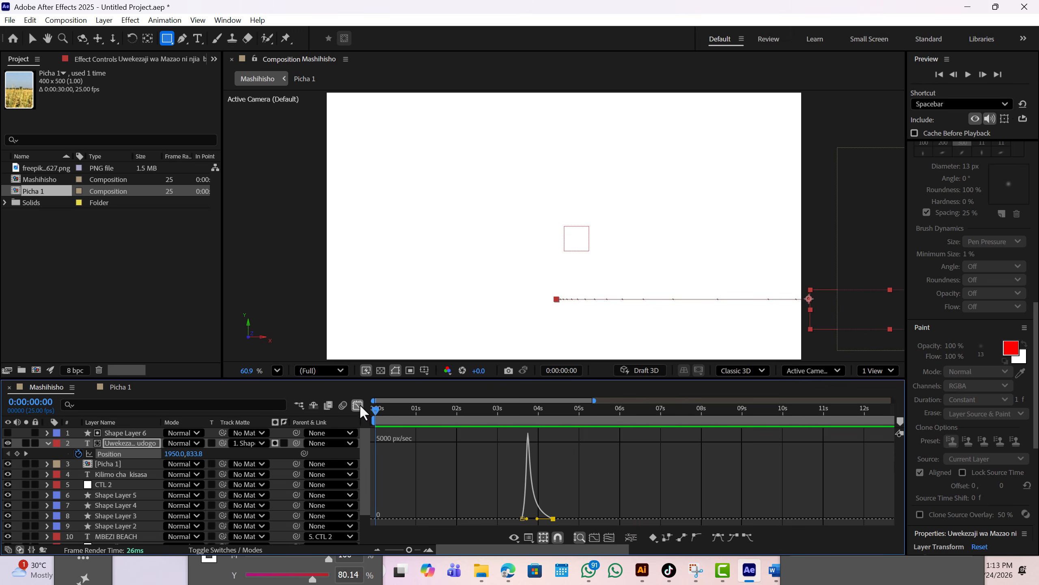
Slow the caption's slide by moving its end position keyframe to about 0:00:04:18, previewing the composition to judge the timing.
{"action": "left_click", "coordinate": [358, 405]}
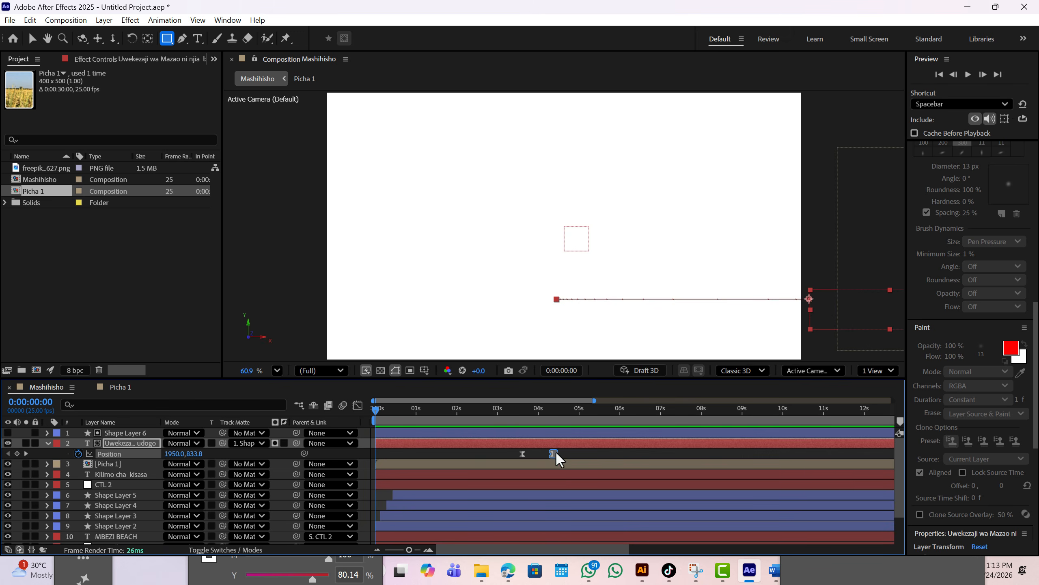
{"action": "left_click_drag", "start_coordinate": [553, 455], "coordinate": [571, 450]}
{"action": "left_click", "coordinate": [515, 411]}
{"action": "key", "text": "space"}
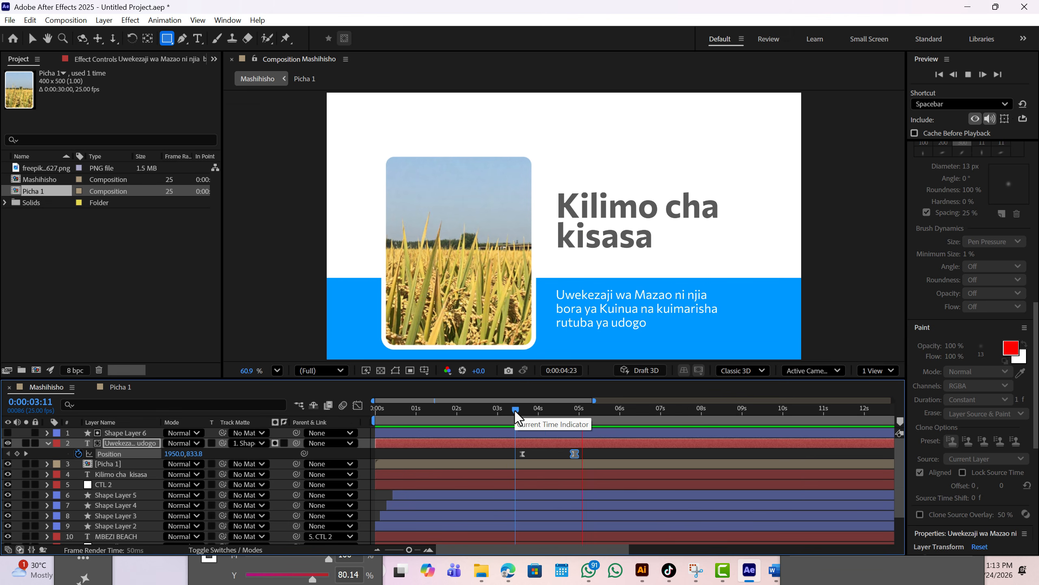
{"action": "left_click_drag", "start_coordinate": [515, 410], "coordinate": [224, 418]}
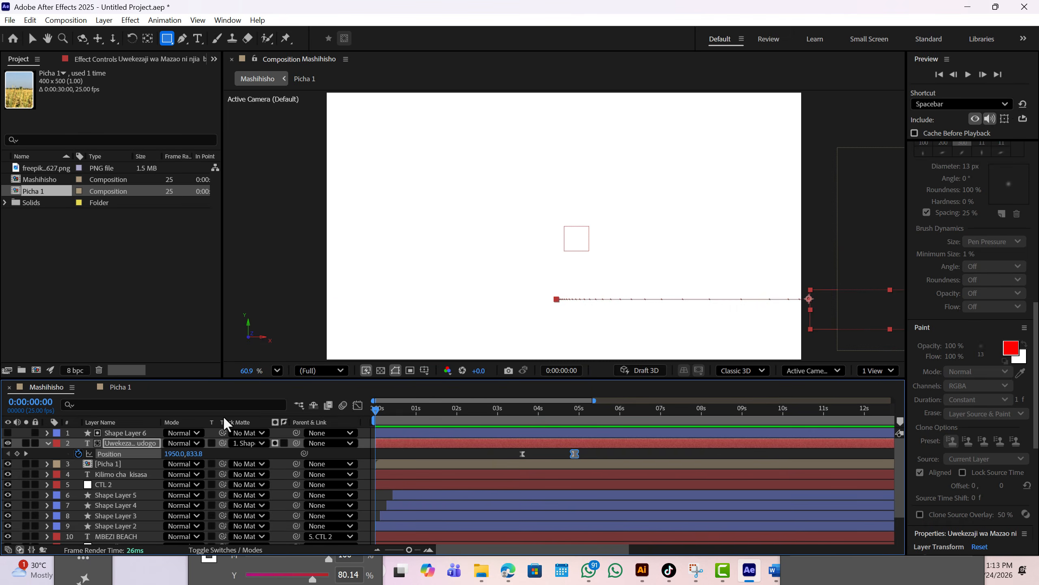
{"action": "key", "text": "space"}
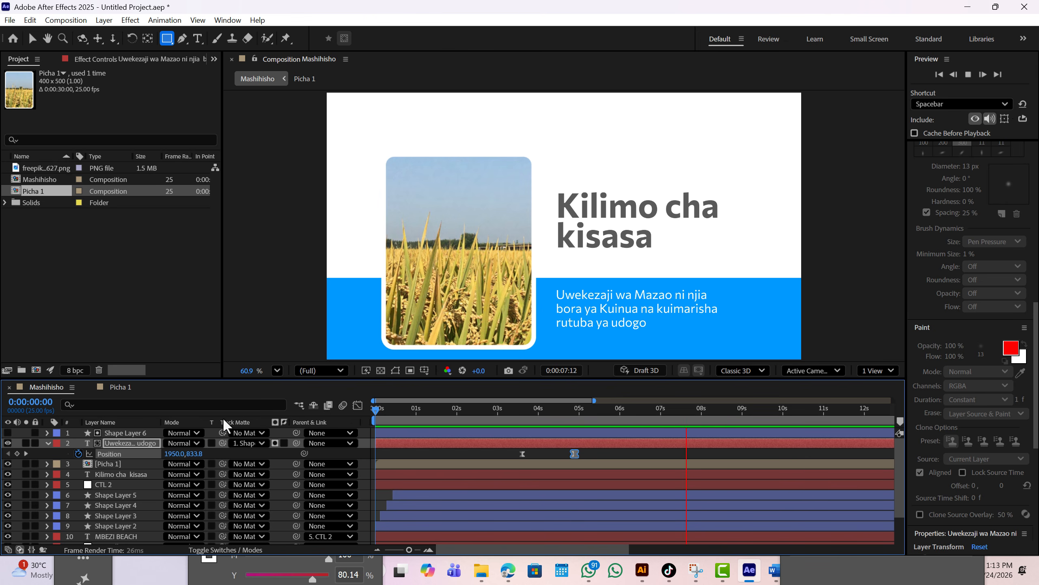
{"action": "left_click_drag", "start_coordinate": [377, 407], "coordinate": [400, 411]}
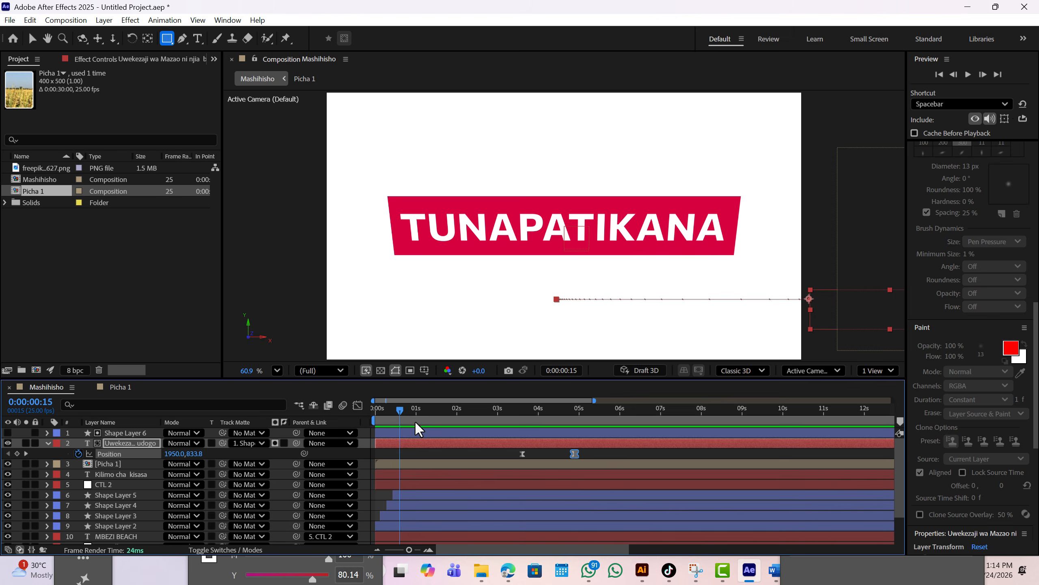
{"action": "key", "text": "space"}
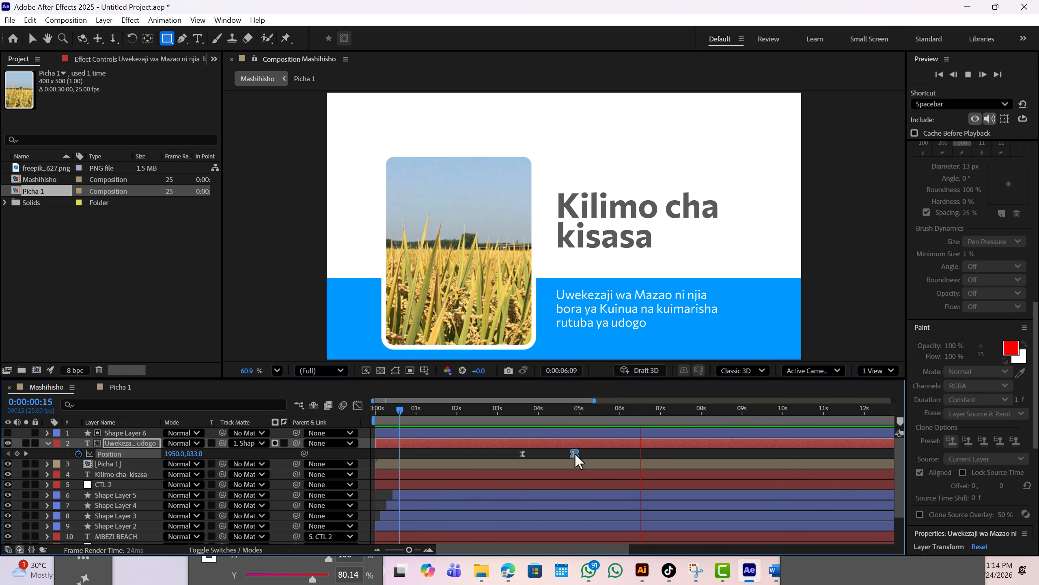
{"action": "left_click_drag", "start_coordinate": [575, 453], "coordinate": [568, 453]}
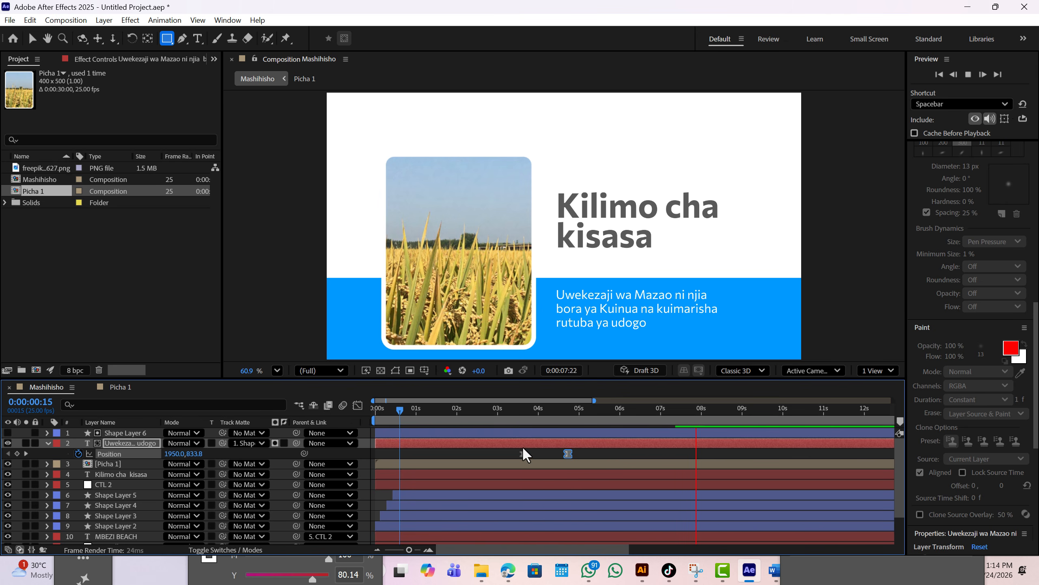
{"action": "key", "text": "space"}
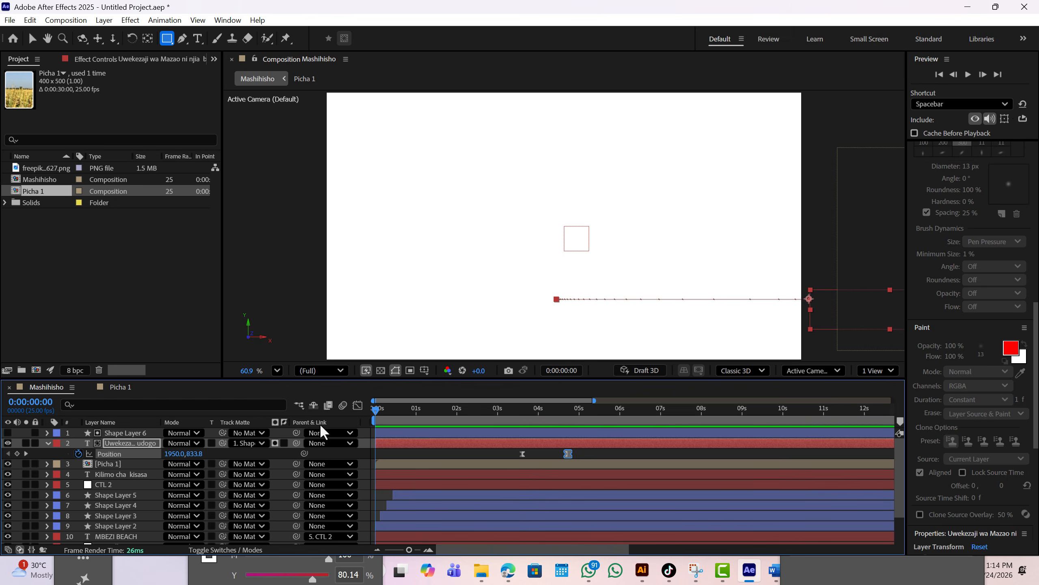
{"action": "key", "text": "space"}
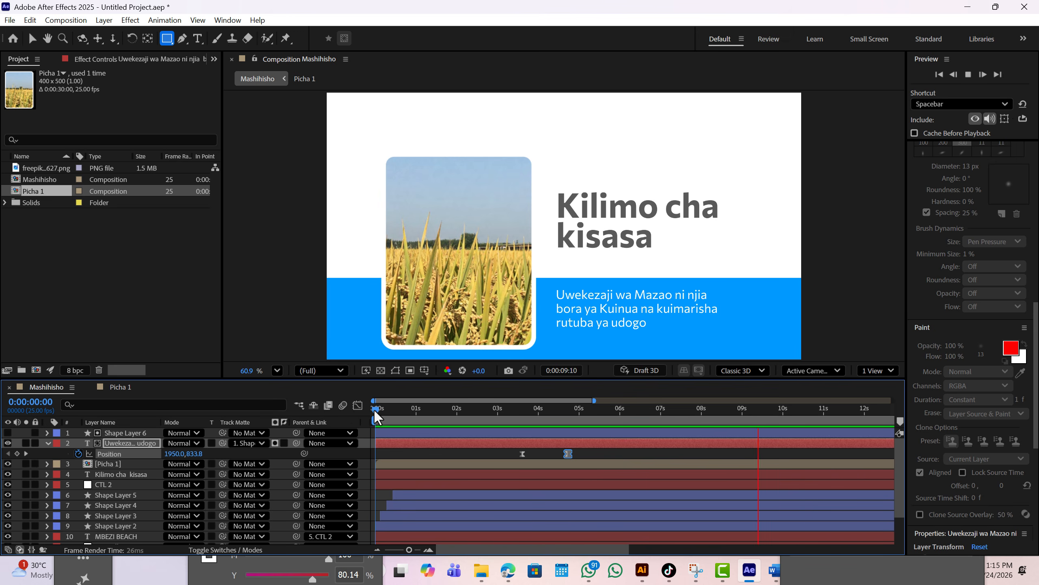
End the composition's work area at about 0:00:05:03 and preview that range from the start.
{"action": "left_click_drag", "start_coordinate": [374, 410], "coordinate": [602, 418]}
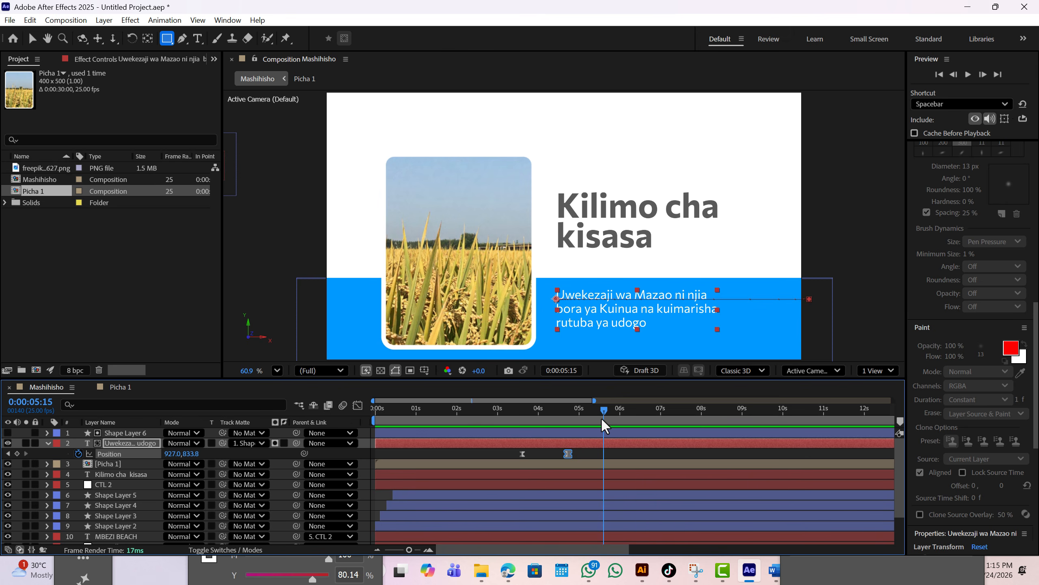
{"action": "key", "text": "n"}
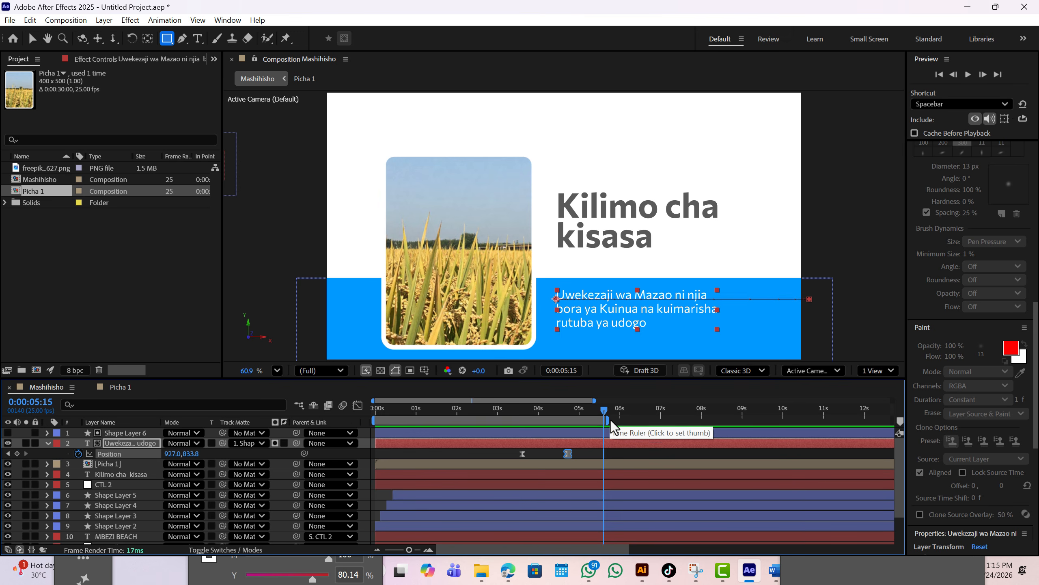
{"action": "left_click_drag", "start_coordinate": [607, 412], "coordinate": [310, 412]}
{"action": "key", "text": "space"}
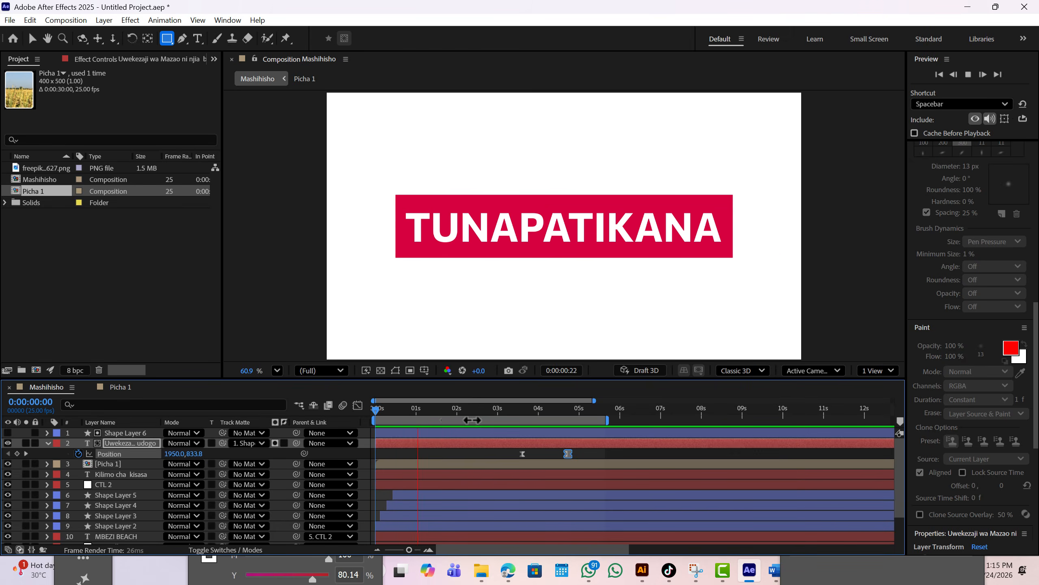
{"action": "left_click_drag", "start_coordinate": [600, 417], "coordinate": [575, 423]}
{"action": "key", "text": "space"}
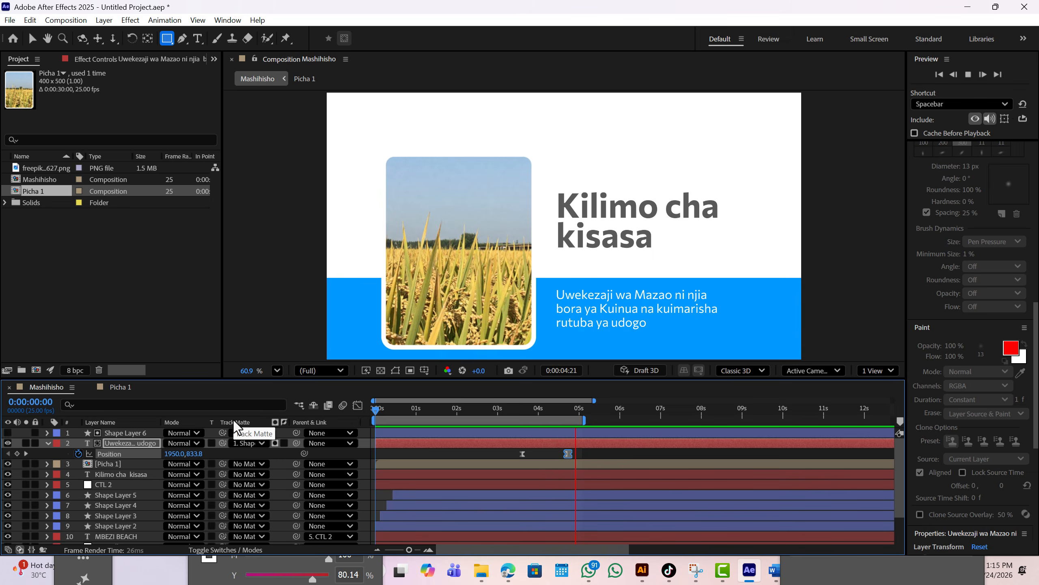
{"action": "key", "text": "space"}
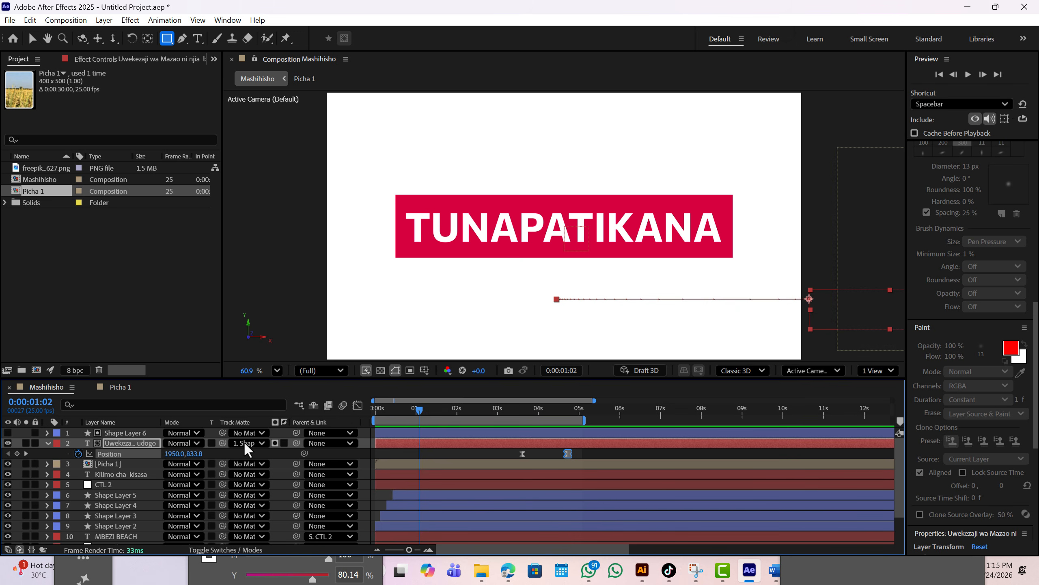
Try turning on motion blur for the caption's matte, Shape Layer 6, and undo the last motion blur change.
{"action": "left_click", "coordinate": [234, 547]}
{"action": "left_click", "coordinate": [213, 443]}
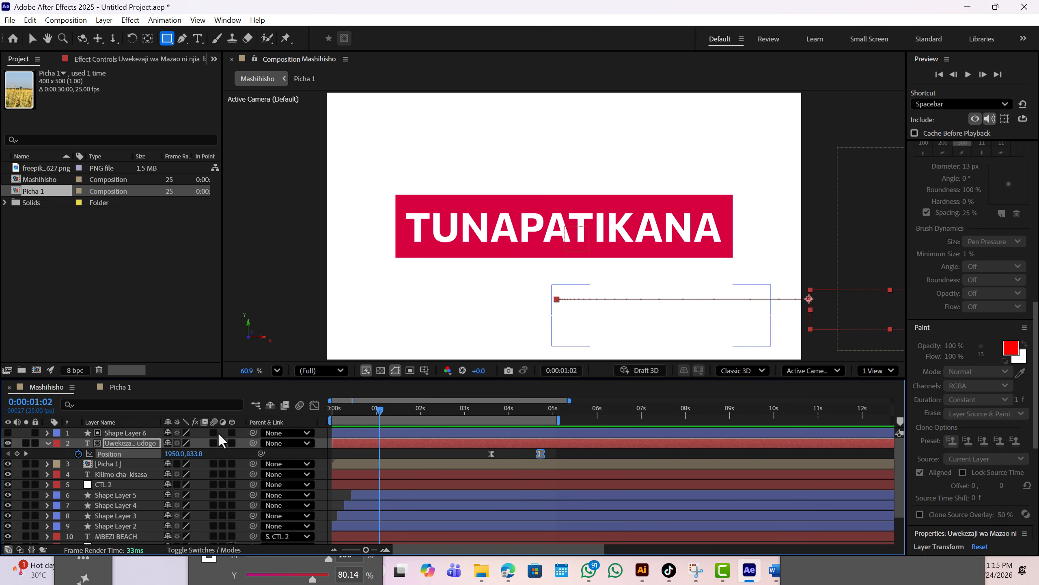
{"action": "left_click", "coordinate": [214, 432]}
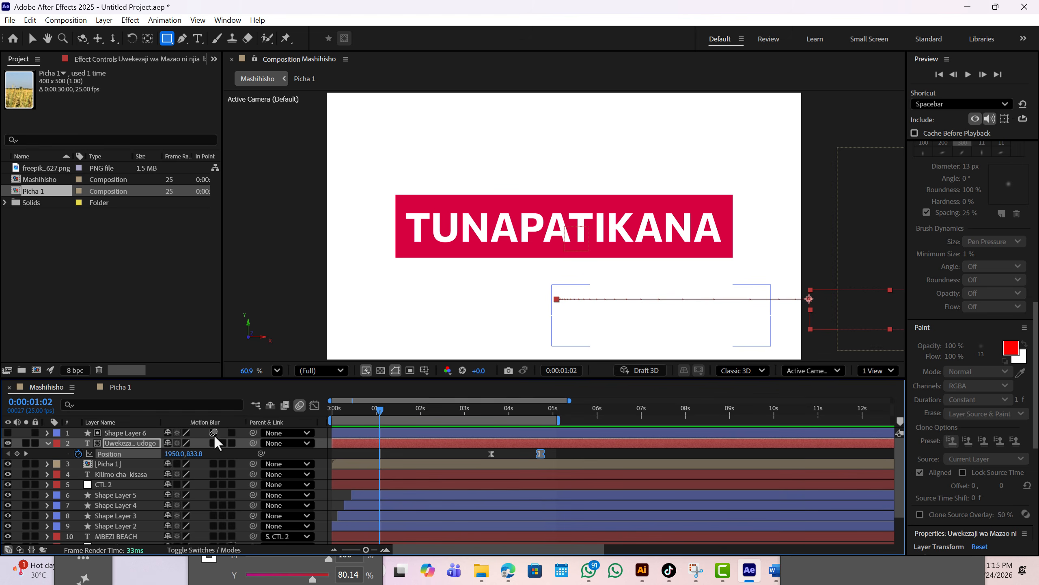
{"action": "left_click", "coordinate": [213, 465]}
{"action": "key", "text": "ctrl+z"}
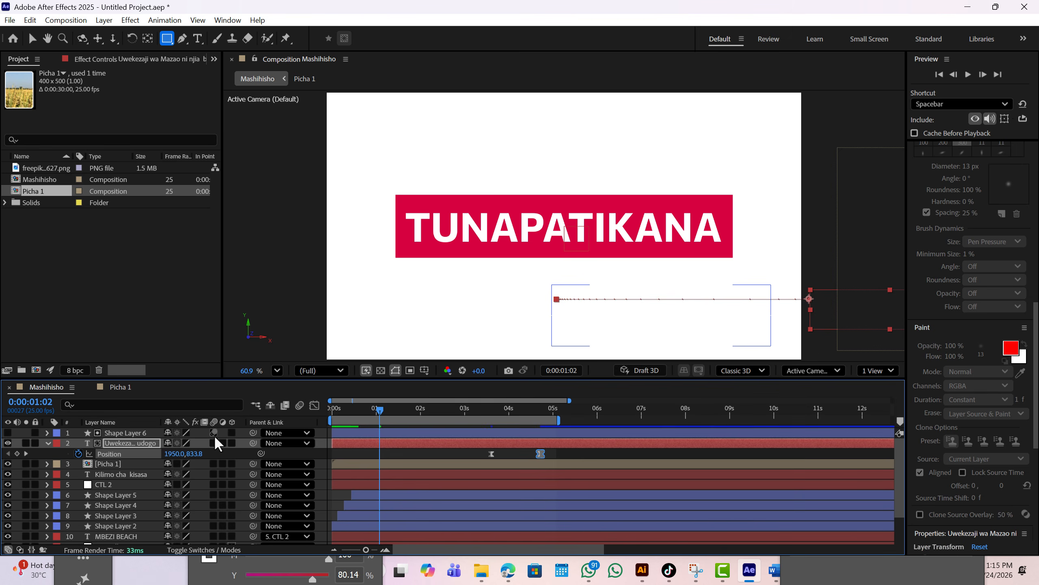
Turn on motion blur for all layers and for the composition, and preview the animation from the start.
{"action": "left_click", "coordinate": [213, 432]}
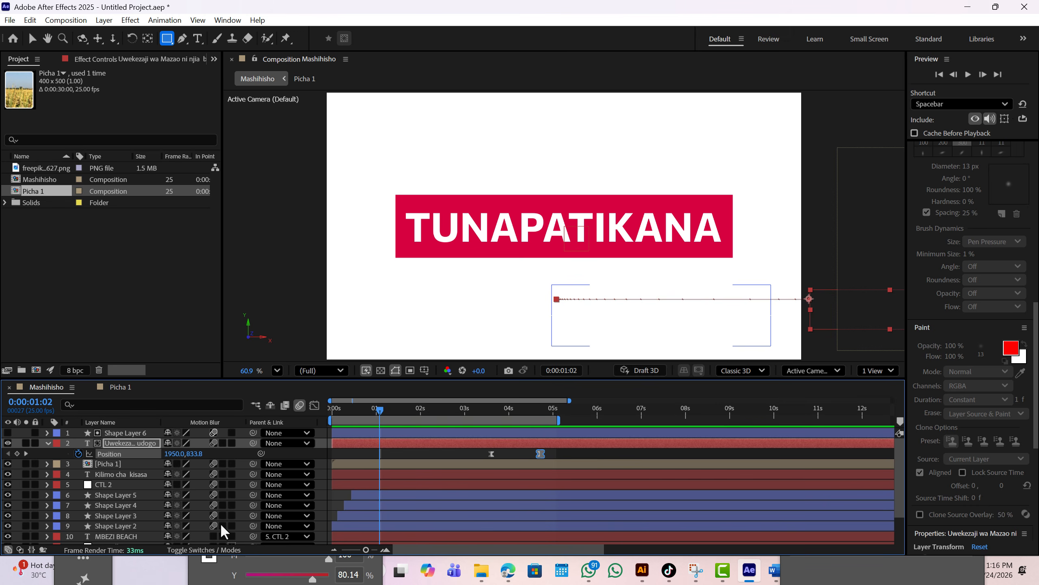
{"action": "scroll", "coordinate": [221, 528], "scroll_direction": "down", "scroll_amount": 3}
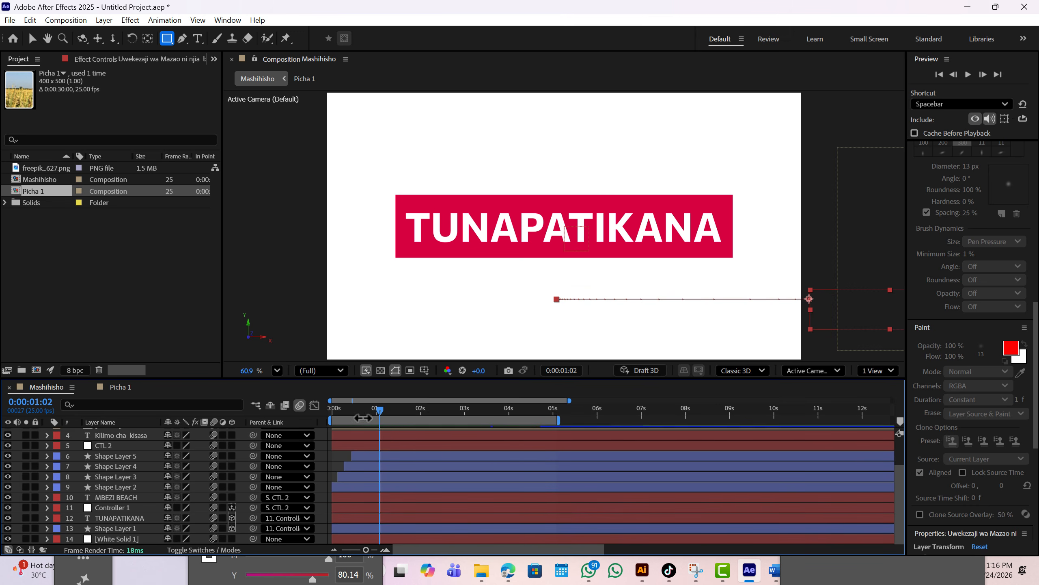
{"action": "left_click_drag", "start_coordinate": [377, 407], "coordinate": [308, 407]}
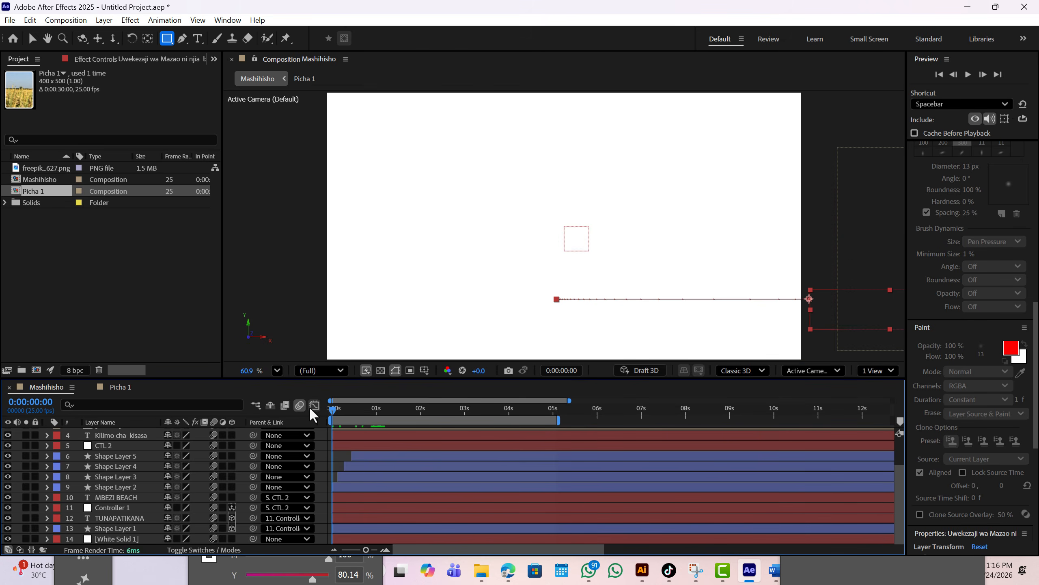
{"action": "key", "text": "space"}
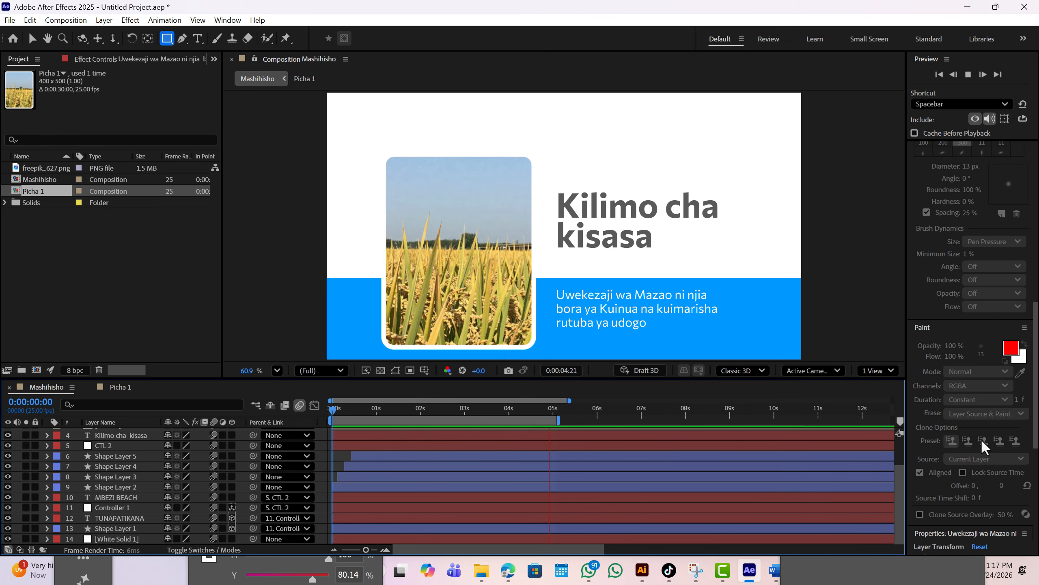
{"action": "mouse_move", "coordinate": [751, 578]}
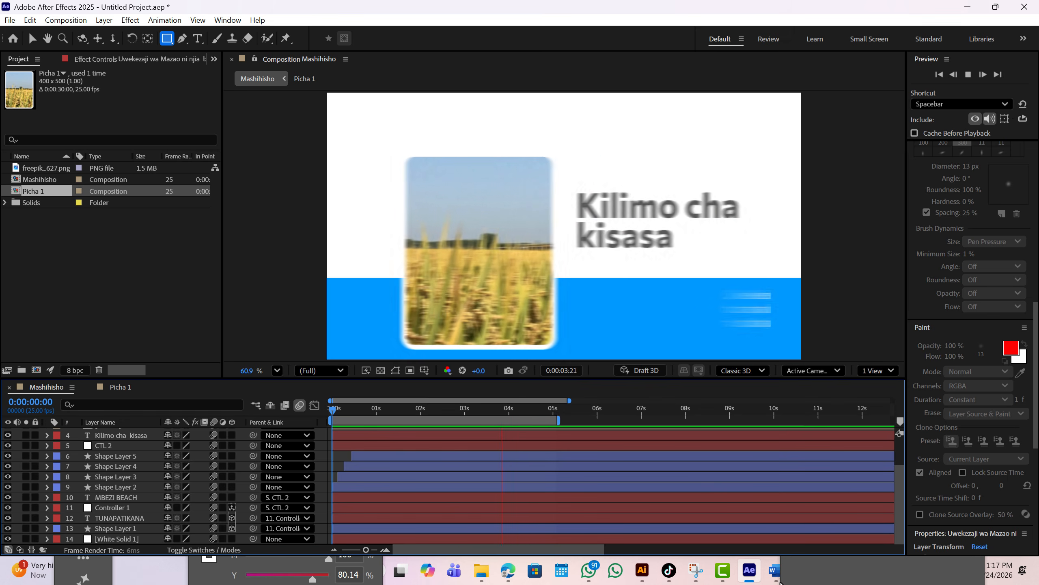
{"action": "left_click", "coordinate": [722, 571]}
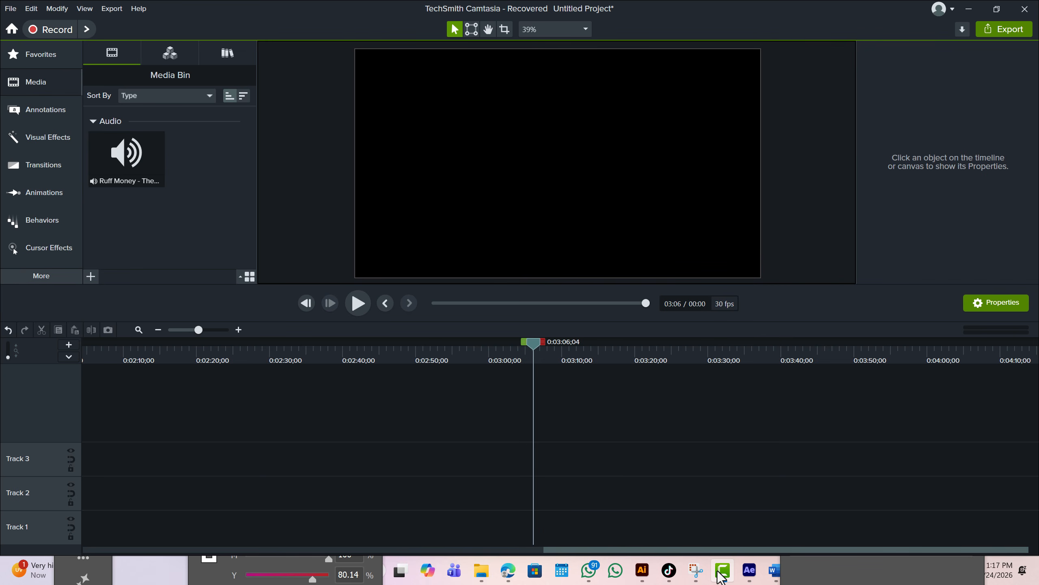
{"action": "left_click", "coordinate": [721, 574]}
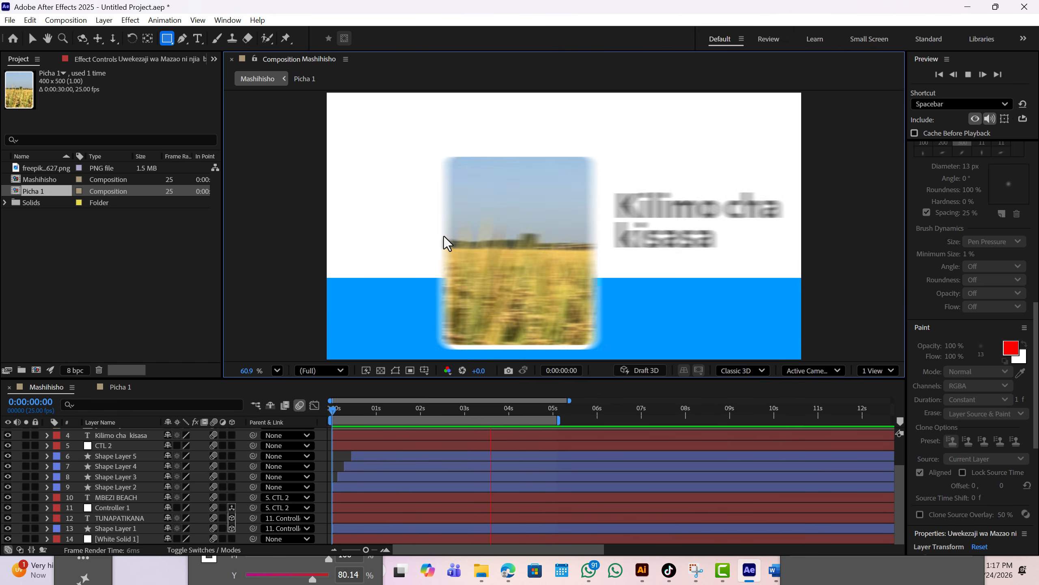
Stop the preview and minimize After Effects to switch to the Illustrator window behind it.
{"action": "key", "text": "space"}
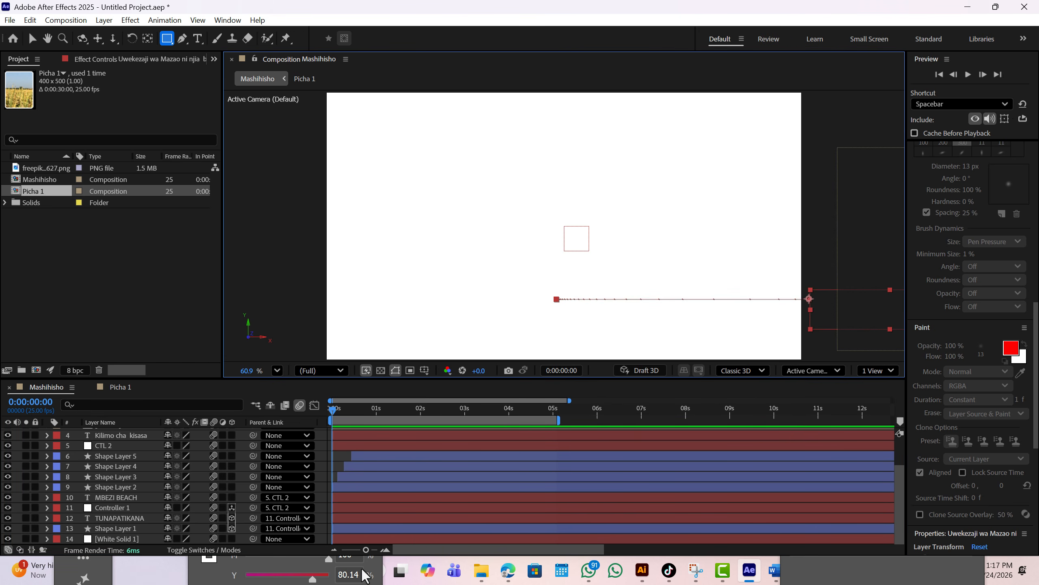
{"action": "left_click", "coordinate": [996, 7]}
{"action": "left_click", "coordinate": [986, 18]}
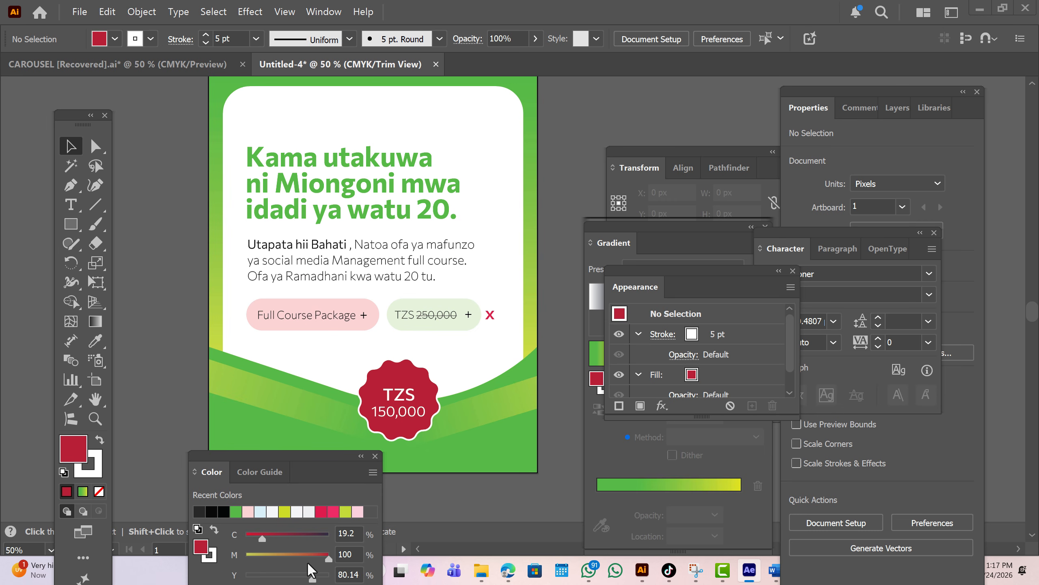
Set the fill colour's magenta to 75% and move the floating Character and Properties panels inward, clear of the system tray.
{"action": "left_click", "coordinate": [308, 562]}
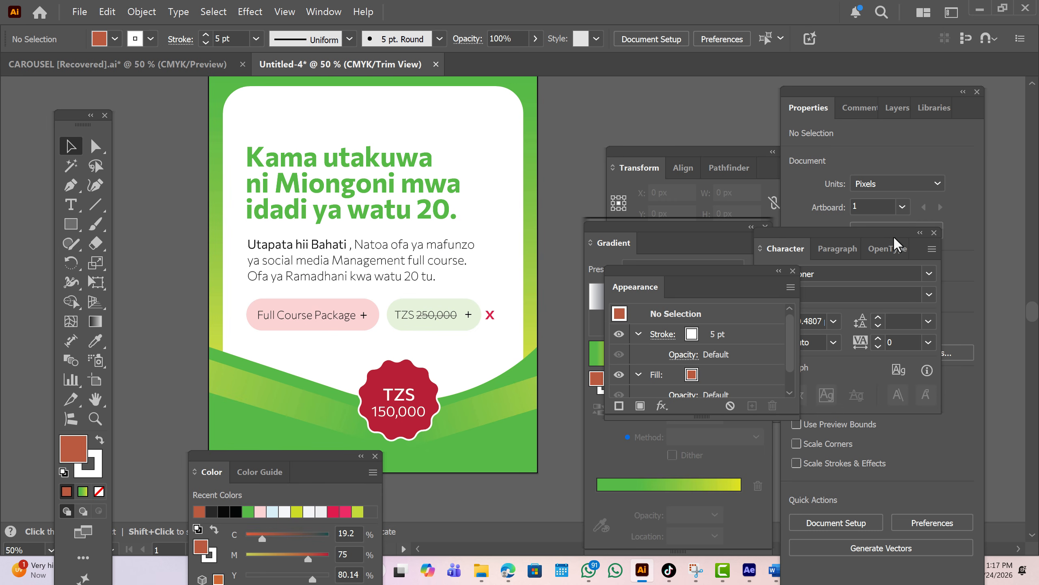
{"action": "left_click_drag", "start_coordinate": [870, 237], "coordinate": [738, 124]}
{"action": "left_click_drag", "start_coordinate": [937, 95], "coordinate": [623, 53]}
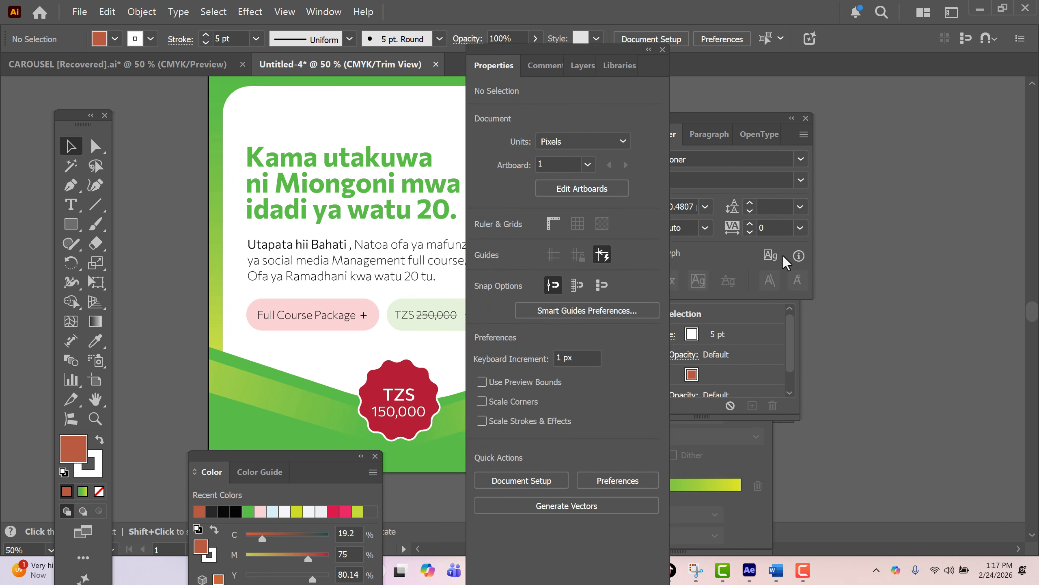